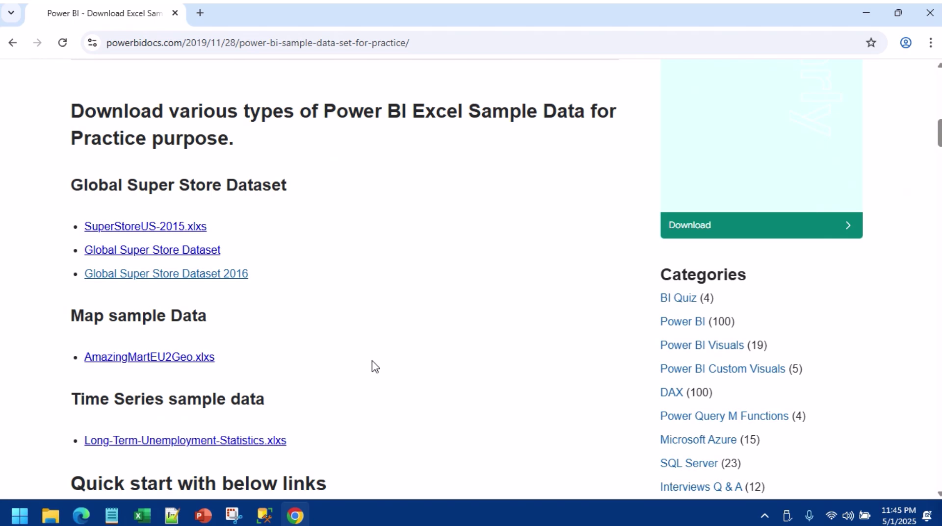
Step: Look through the Power BI sample data page and its Global Super Store dataset download links
scroll(375, 367, "up", 7)
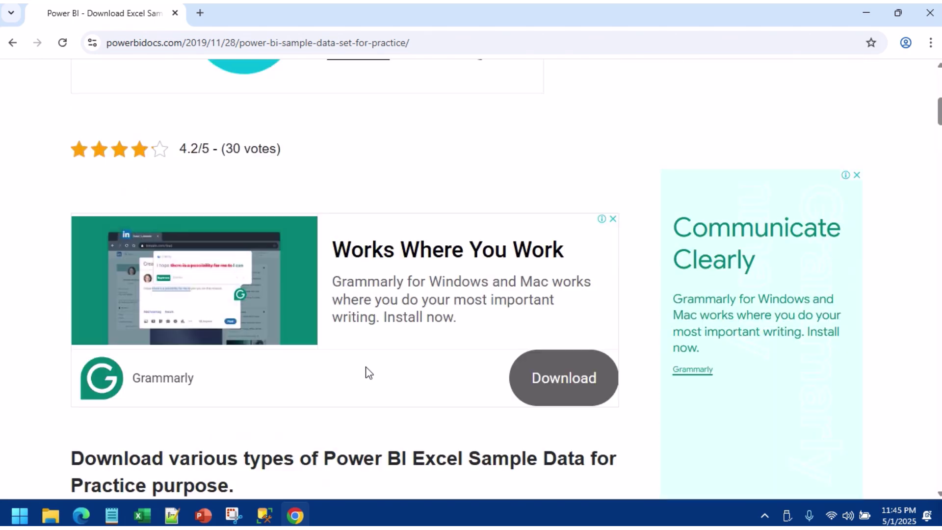
left_click(461, 42)
left_click(25, 101)
scroll(16, 240, "down", 7)
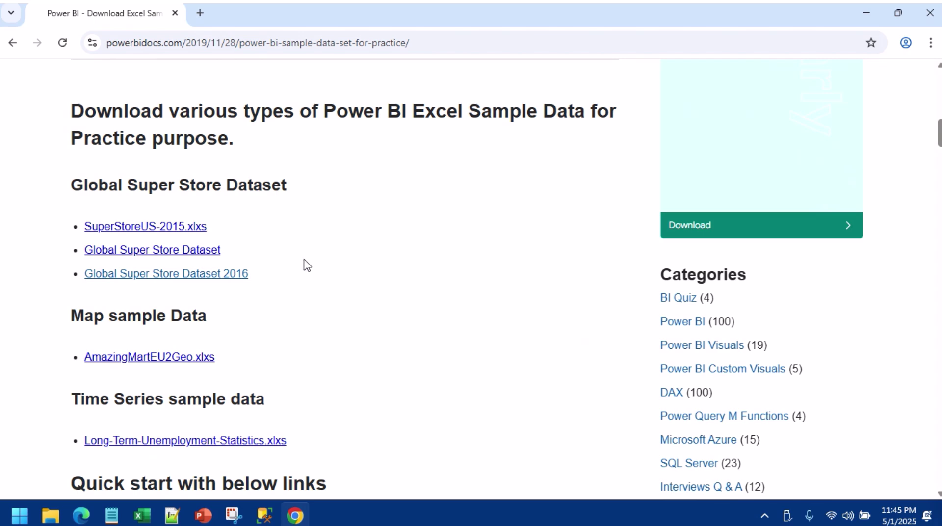
scroll(371, 308, "up", 8)
scroll(371, 308, "down", 7)
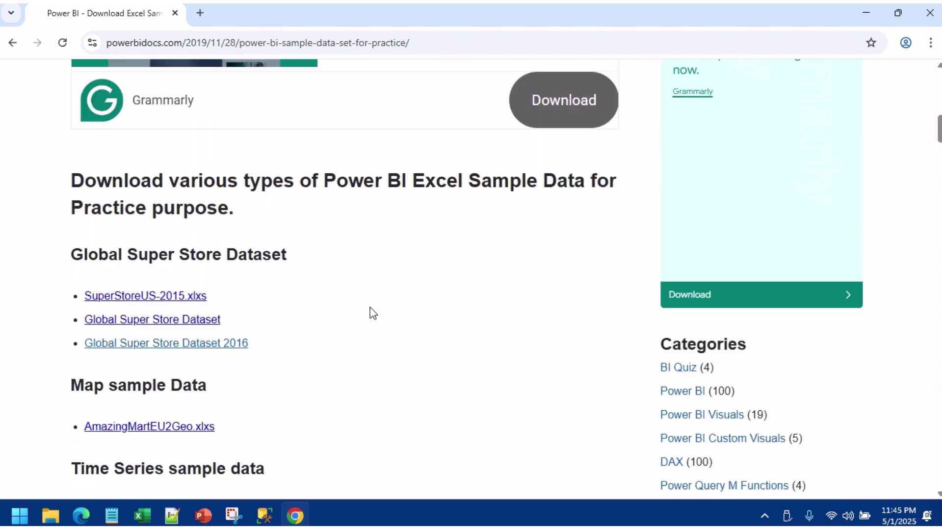
Step: Switch to the Global-Superstore workbook in Excel and look across its columns from Row ID to Product Name
left_click(859, 13)
left_click(523, 241)
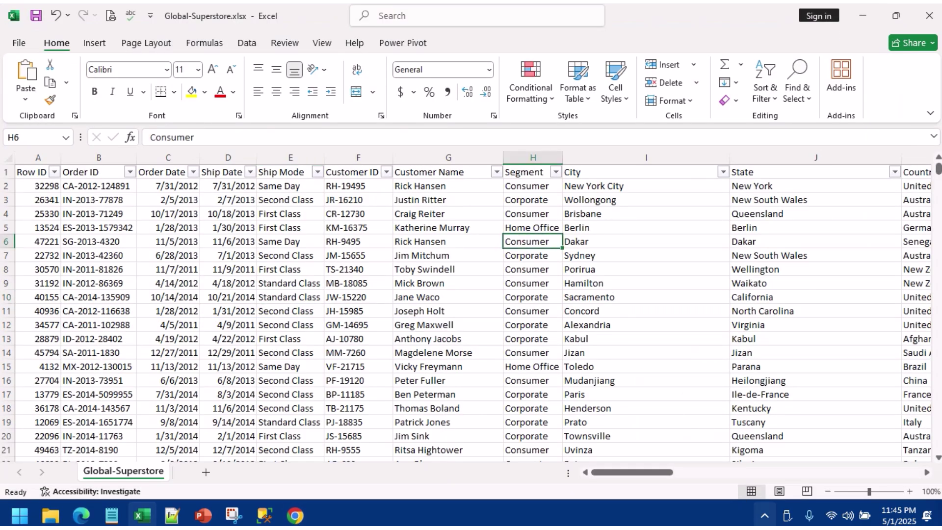
left_click_drag(672, 474, 453, 374)
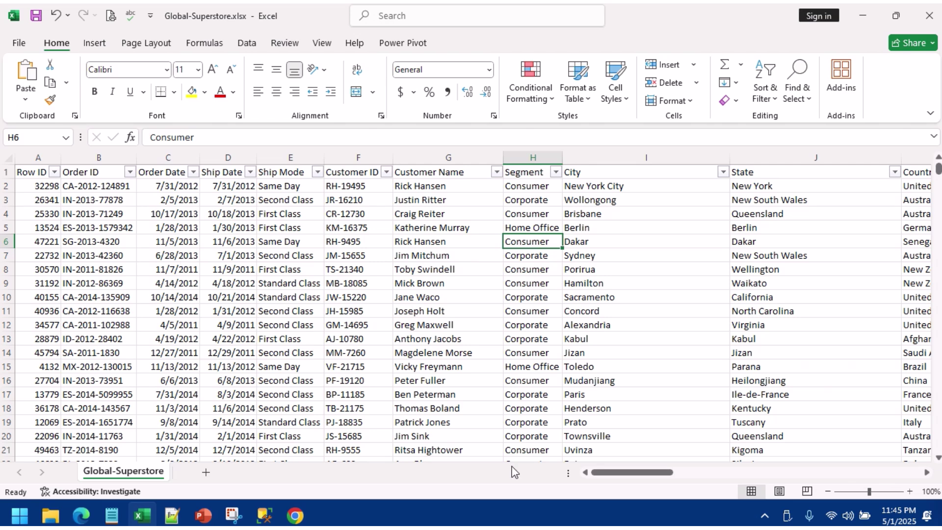
left_click_drag(629, 473, 748, 476)
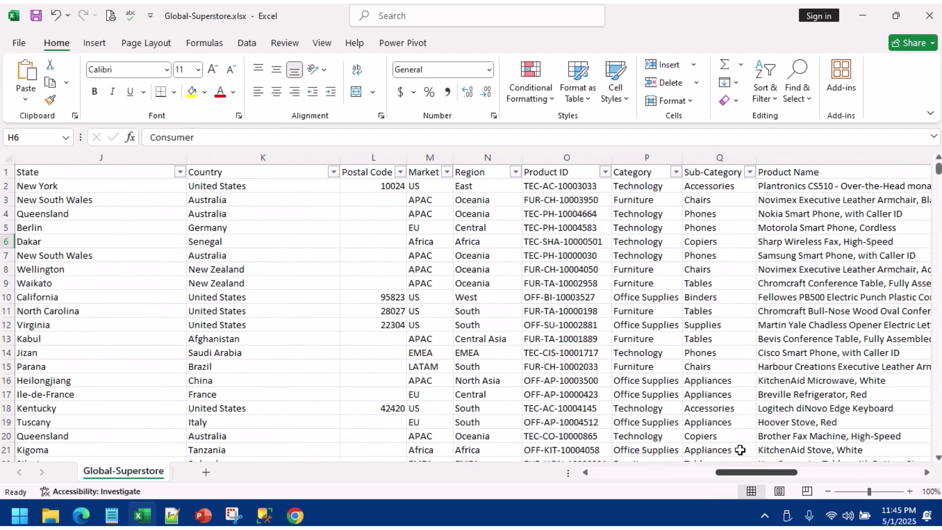
Step: Copy the Product ID and Product Name columns into a new worksheet starting at cell A1
left_click(564, 157)
left_click(772, 160)
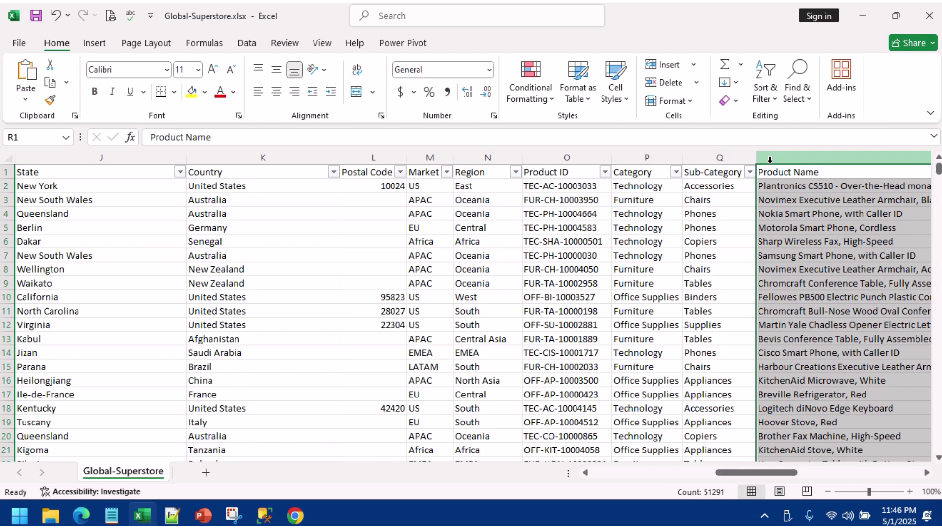
left_click(565, 160)
left_click(785, 159, "ctrl")
right_click(785, 159)
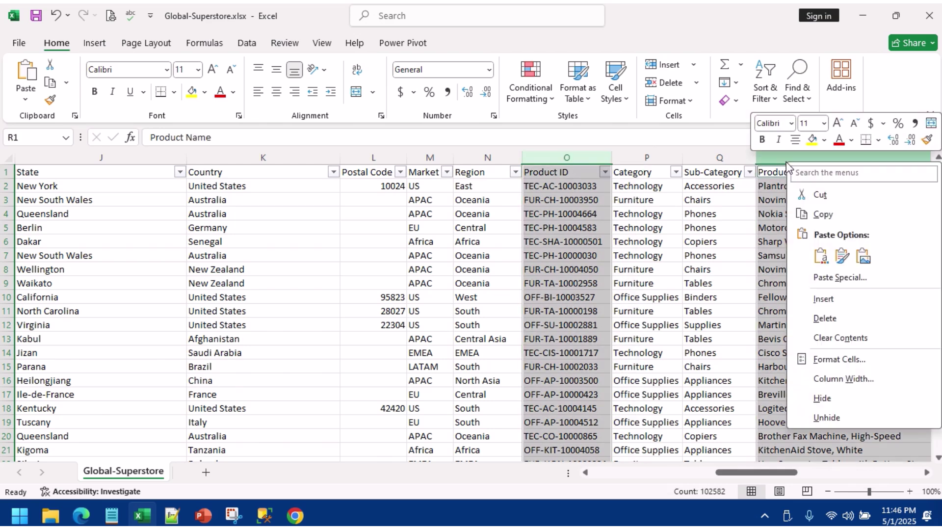
left_click(805, 213)
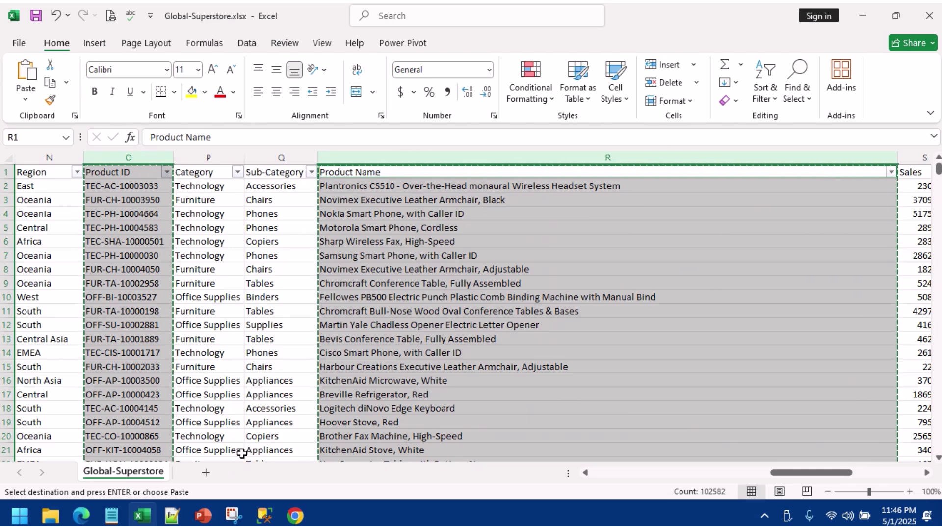
left_click(209, 473)
right_click(34, 175)
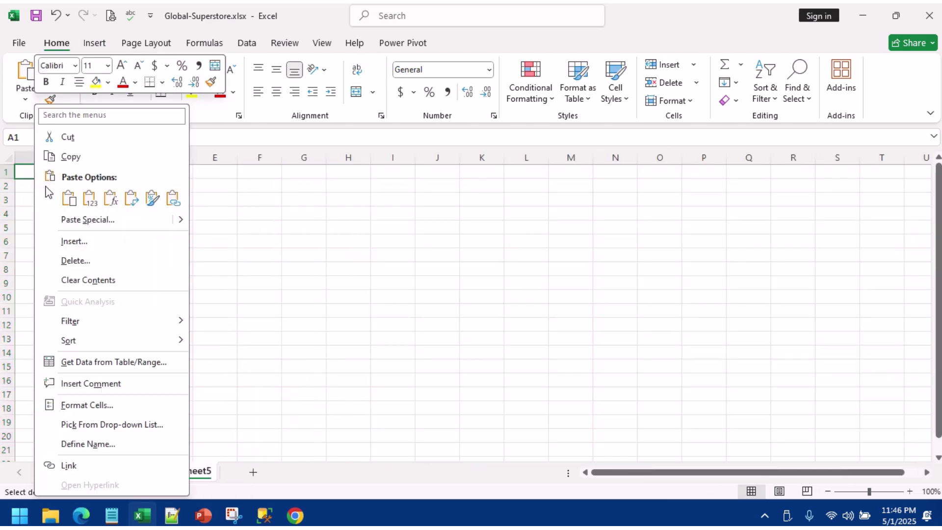
left_click(69, 198)
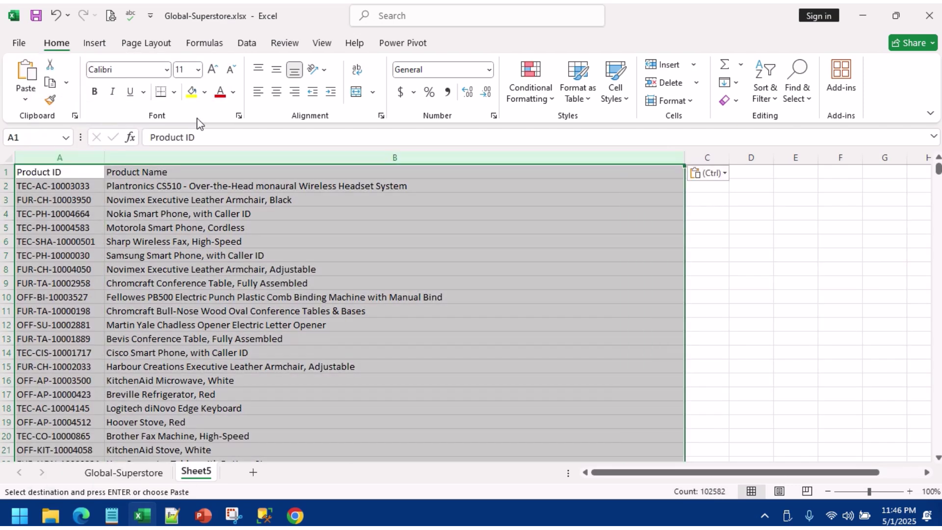
Step: Remove duplicate rows from the pasted data, comparing both column A and column B
left_click(245, 43)
left_click(598, 82)
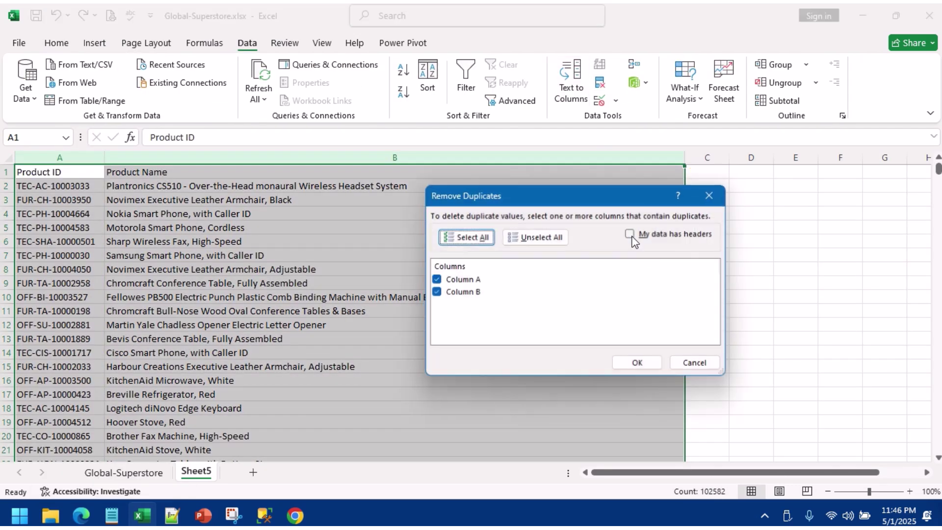
left_click(636, 362)
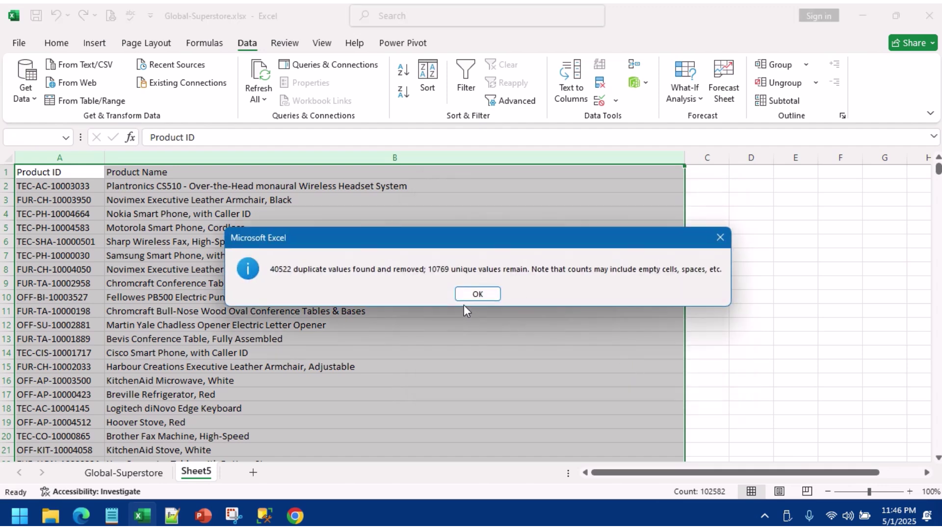
left_click(468, 292)
Step: Highlight duplicate values in the Product ID column with Light Red Fill with Dark Red Text
left_click(73, 157)
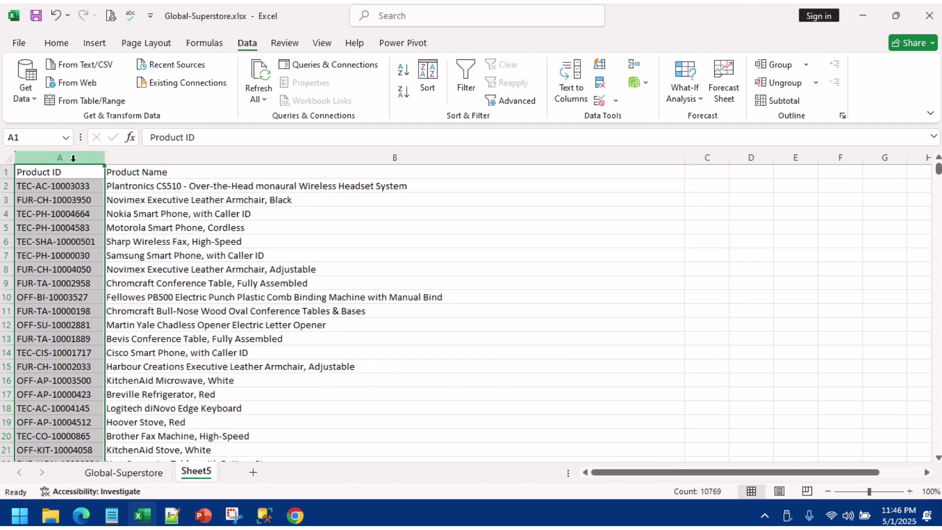
left_click(57, 43)
left_click(547, 101)
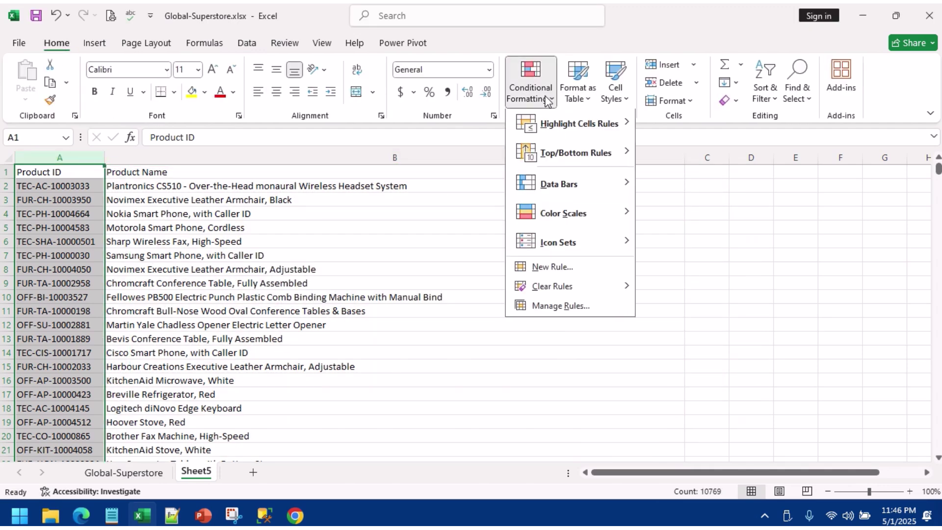
mouse_move(579, 127)
left_click(676, 302)
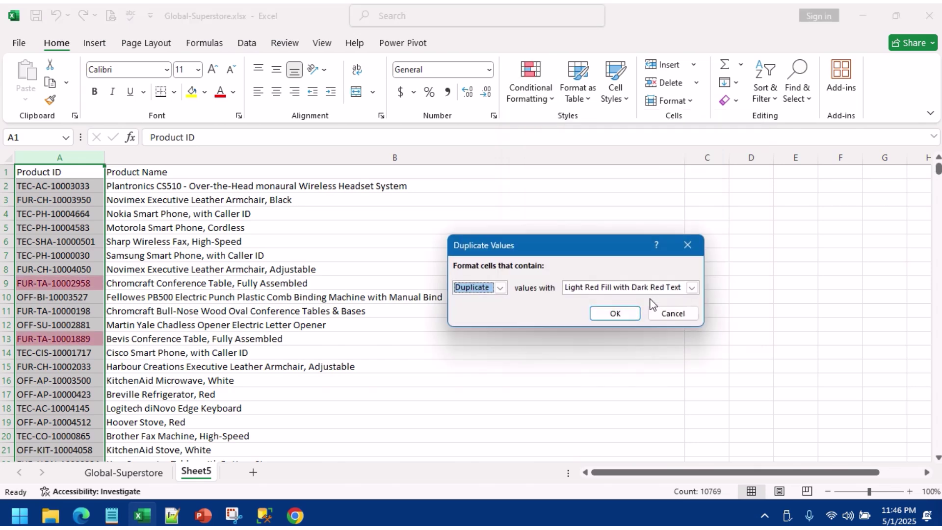
left_click(613, 314)
Step: Add filters to the header row and filter Product ID by the light red cell color
left_click(72, 169)
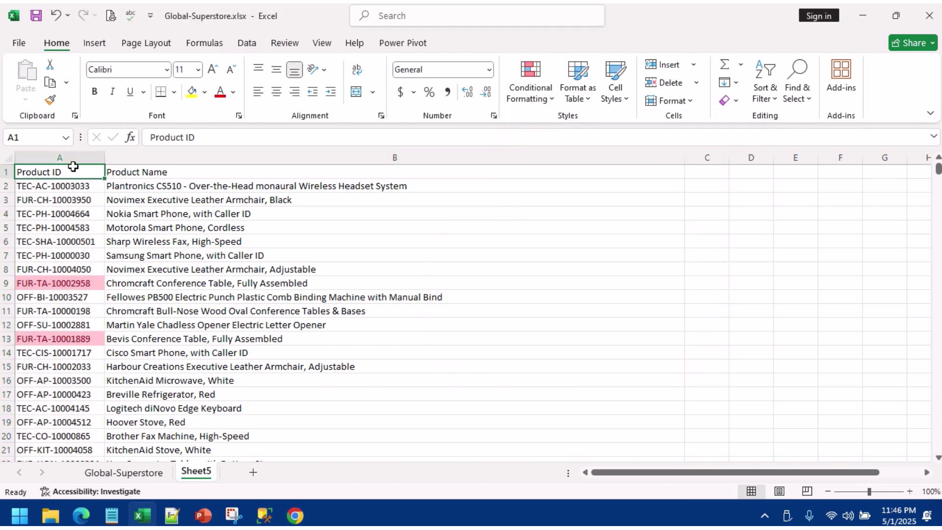
key("ctrl+shift+l")
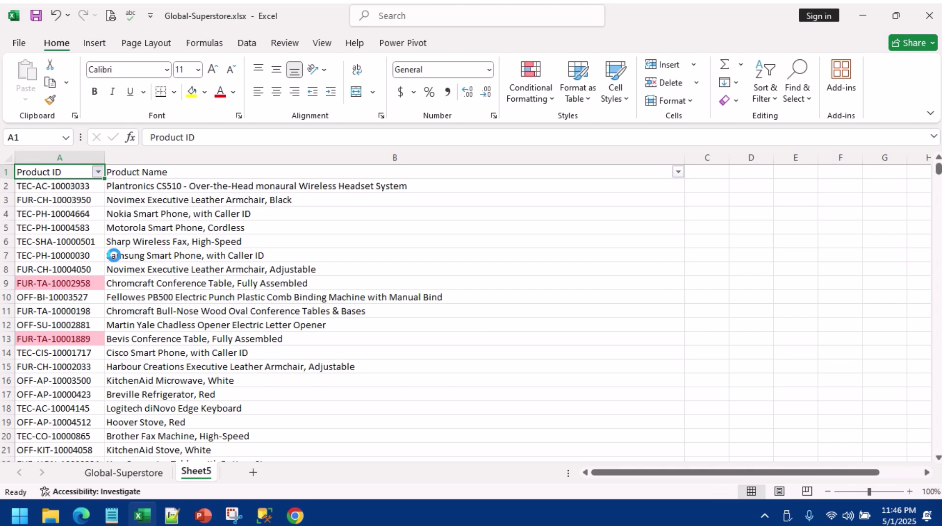
mouse_move(154, 285)
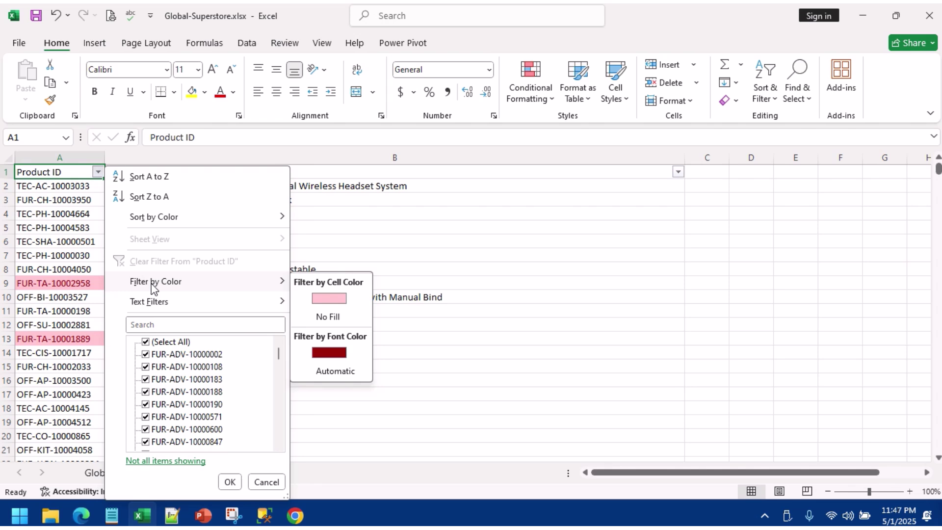
left_click(331, 295)
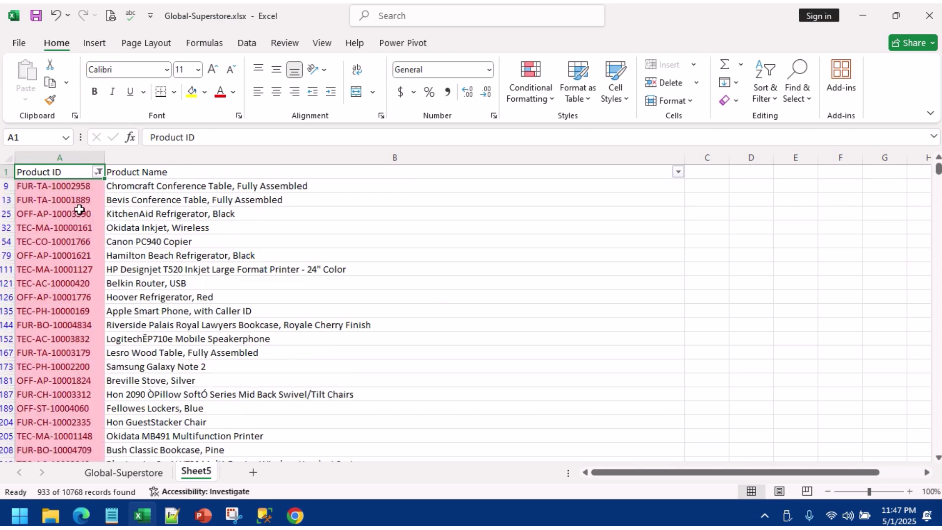
Step: Sort the filtered Product IDs from A to Z and select the two rows with ID FUR-BO-10000087
left_click(97, 173)
left_click(97, 173)
key("Escape")
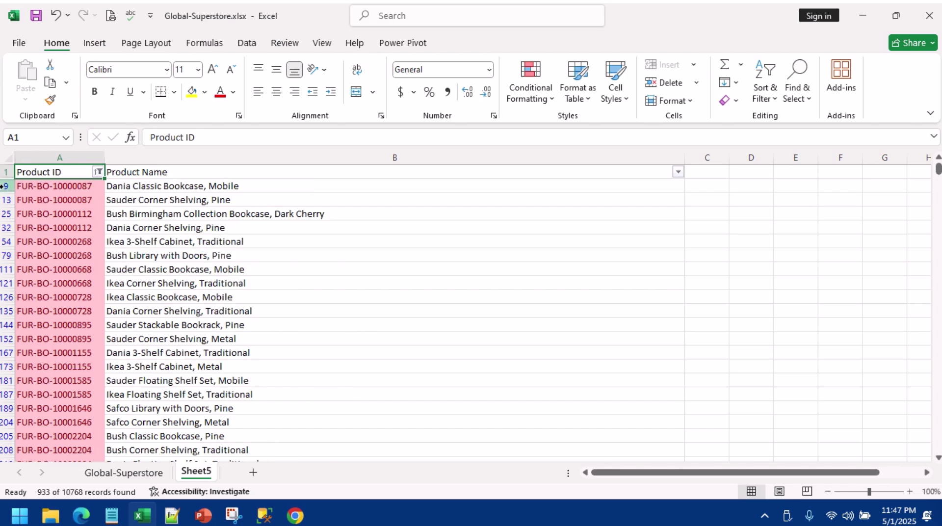
left_click_drag(2, 186, 4, 198)
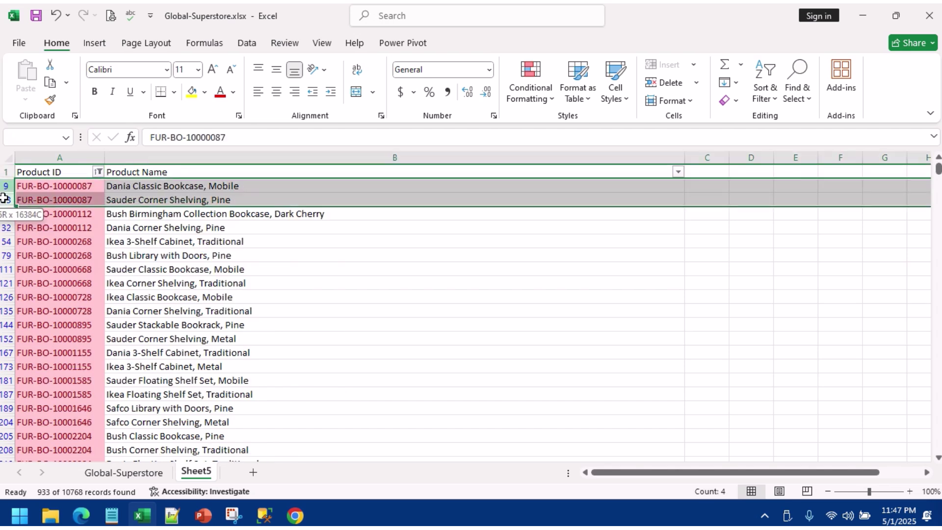
left_click_drag(4, 199, 3, 198)
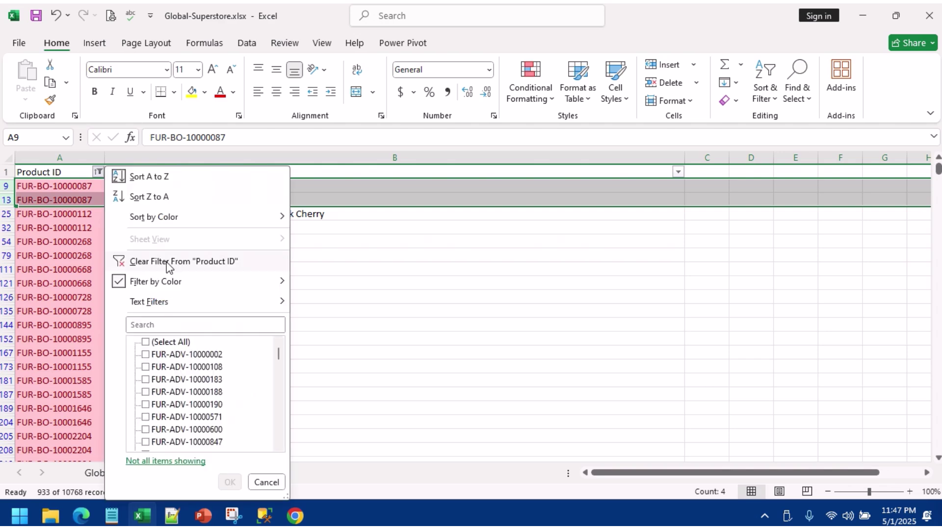
Step: Clear the Product ID filter and create a copy of Sheet5 placed before the Global-Superstore sheet
left_click(167, 263)
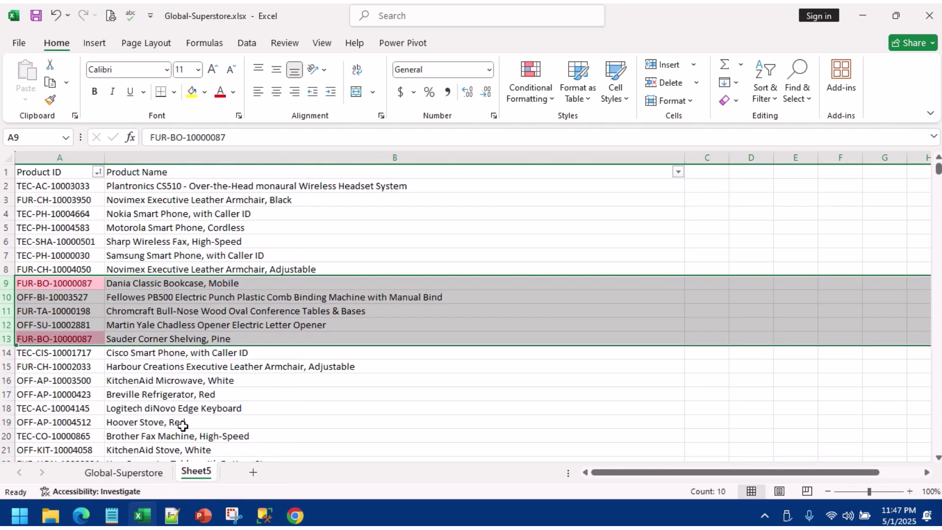
right_click(206, 472)
left_click(264, 342)
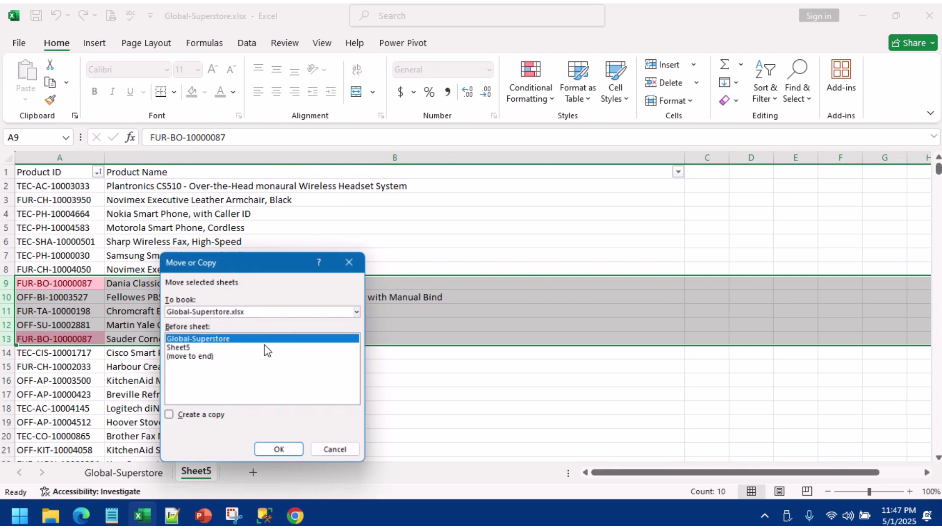
left_click(212, 415)
left_click(277, 449)
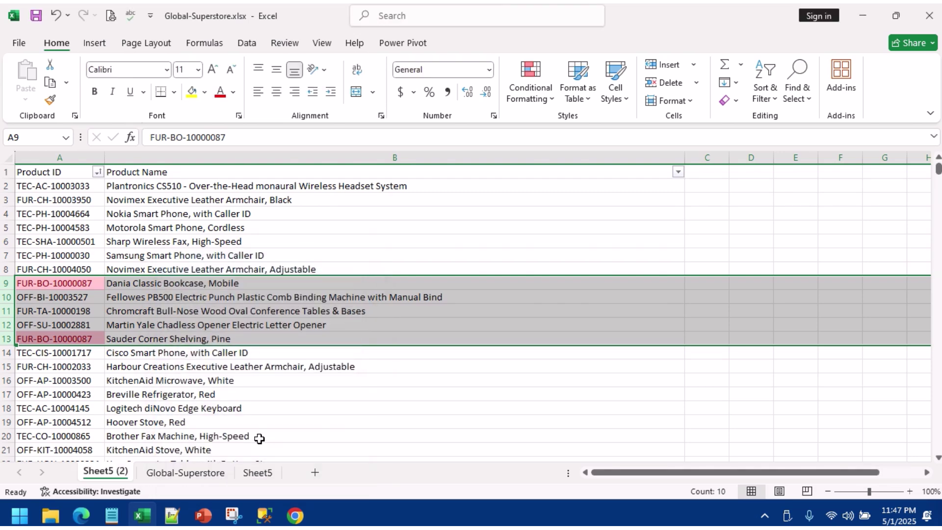
Step: Delete the Product Name column from the copied sheet and remove duplicates from its Product ID column
right_click(140, 160)
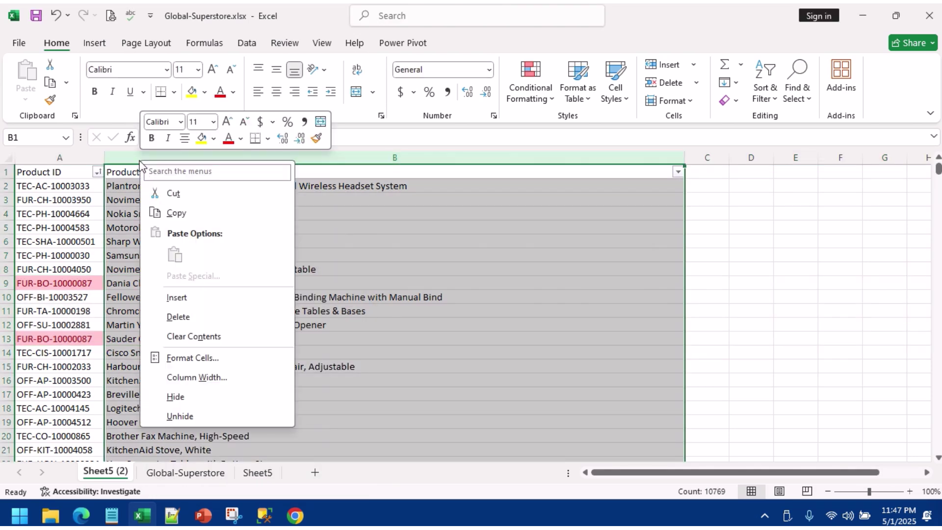
left_click(169, 316)
left_click(74, 159)
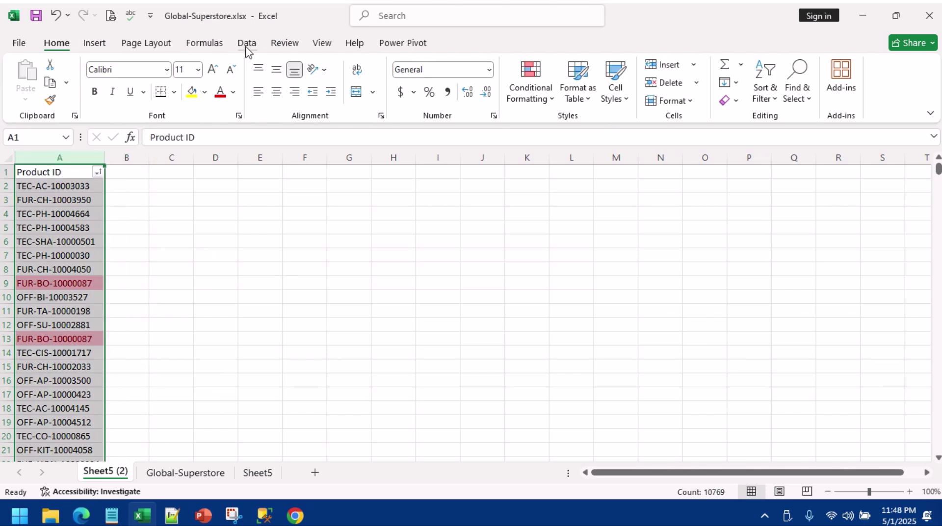
left_click(247, 42)
left_click(599, 83)
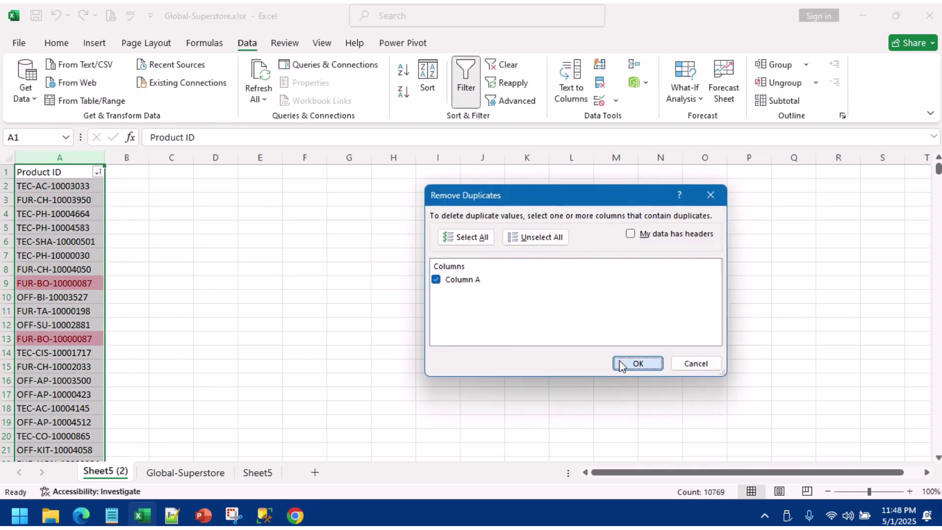
left_click(619, 365)
left_click(477, 294)
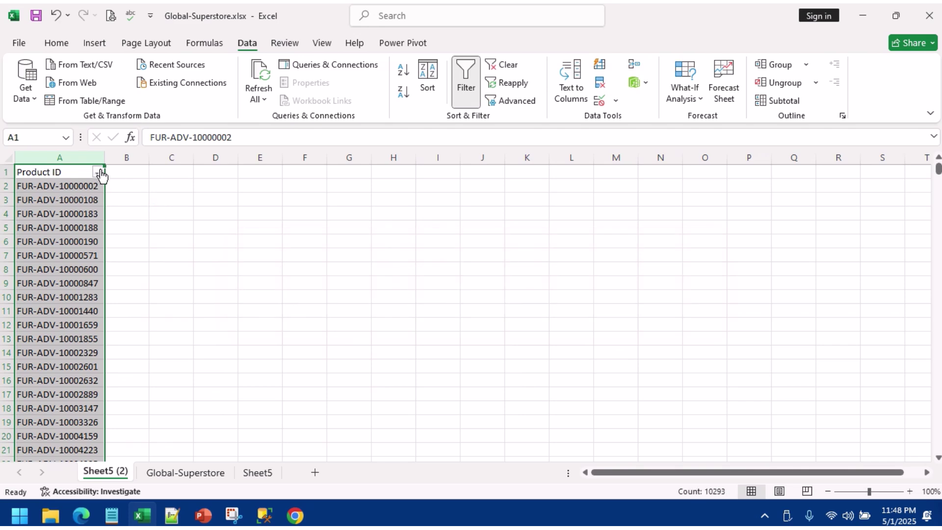
Step: Copy the Product Name header from Sheet5 into cell B1 of Sheet5 (2) and fit column B to its text
left_click(126, 172)
left_click(259, 470)
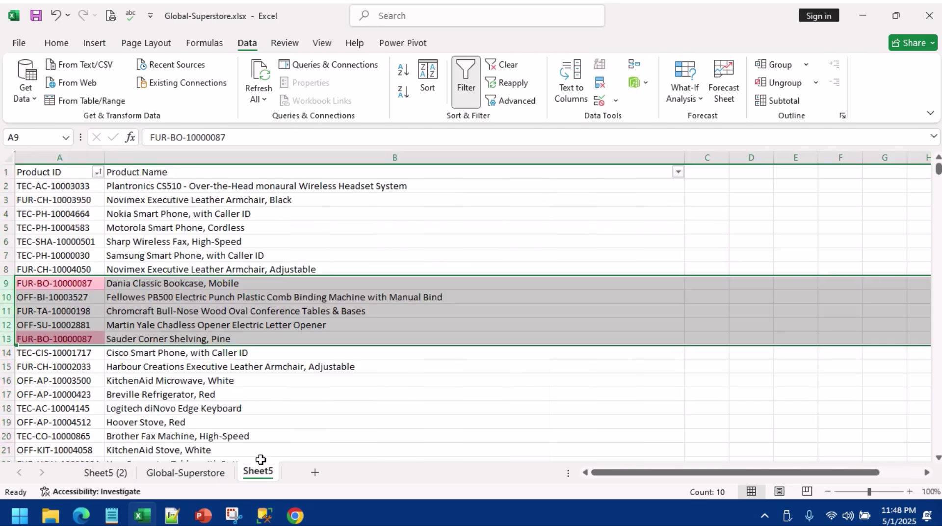
left_click(167, 172)
key("ctrl+c")
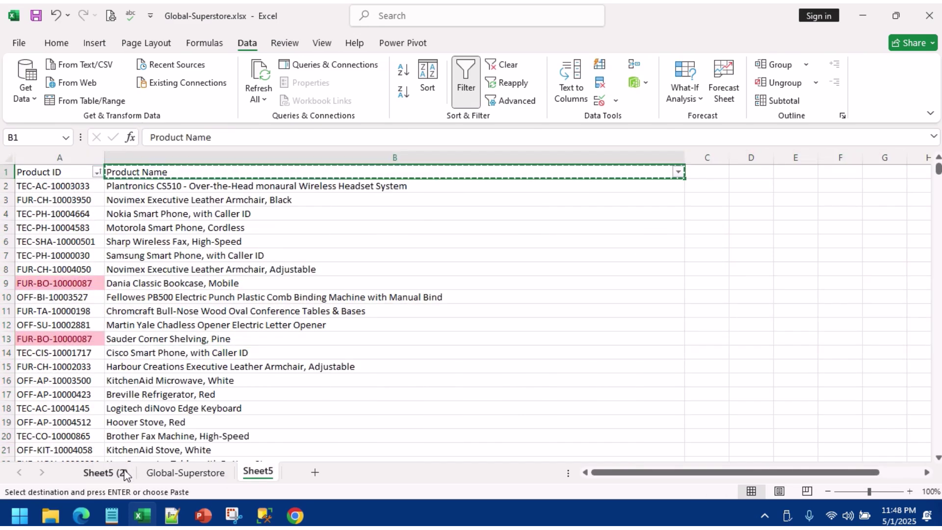
left_click(125, 473)
key("ctrl+v")
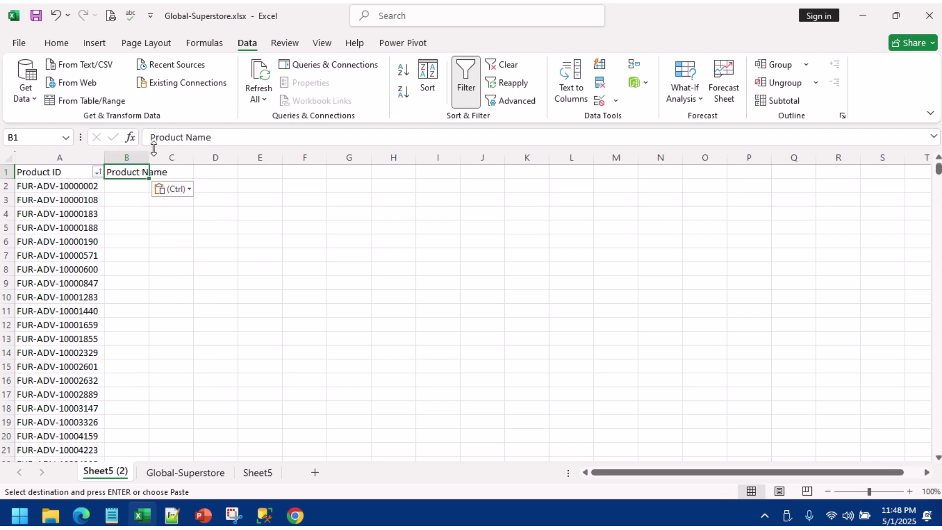
double_click(149, 157)
Step: Enter the formula =XLOOKUP(A2,Sheet5!A:A,Sheet5!B:B,"nf",0) in cell B2 of Sheet5 (2)
left_click(145, 185)
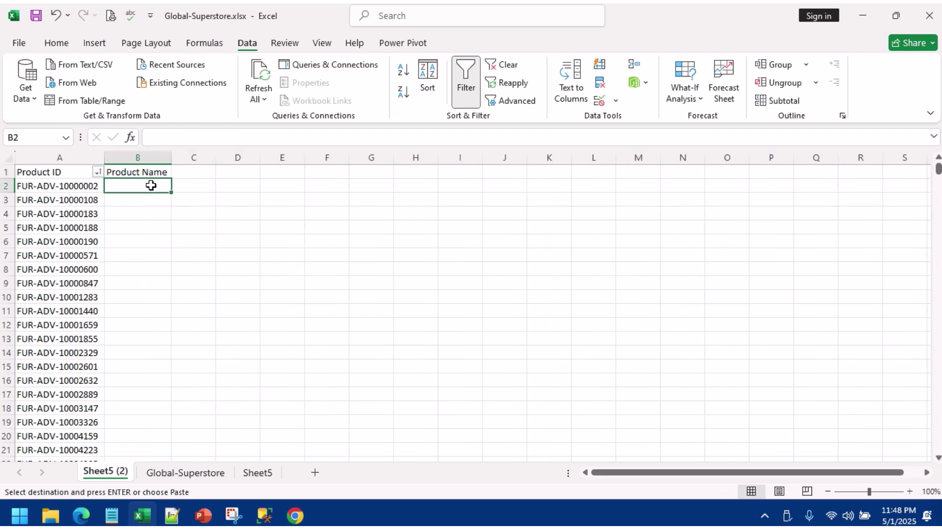
type("=xl")
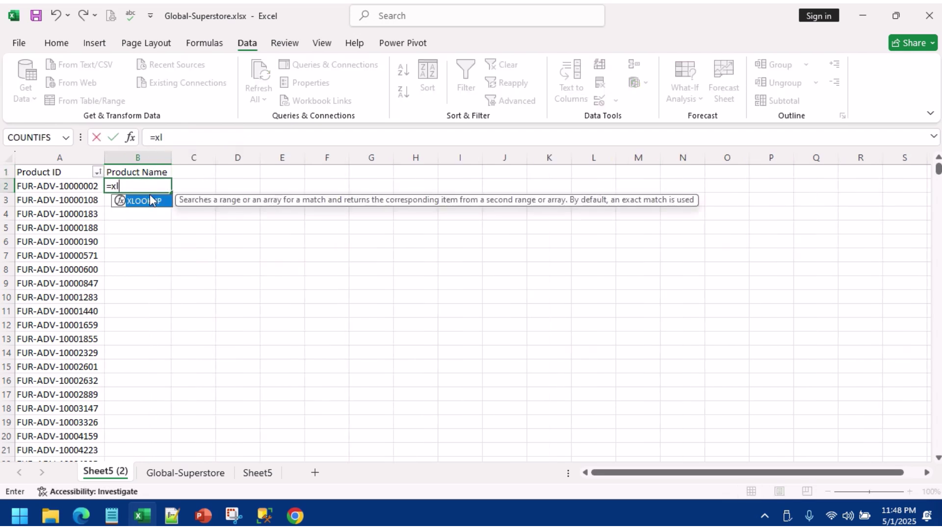
double_click(154, 201)
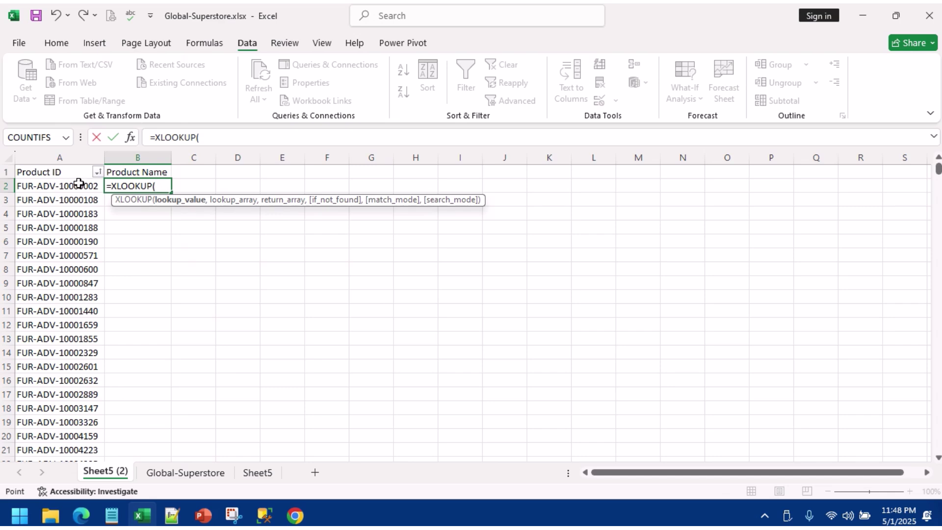
left_click(77, 184)
type(",")
left_click(258, 473)
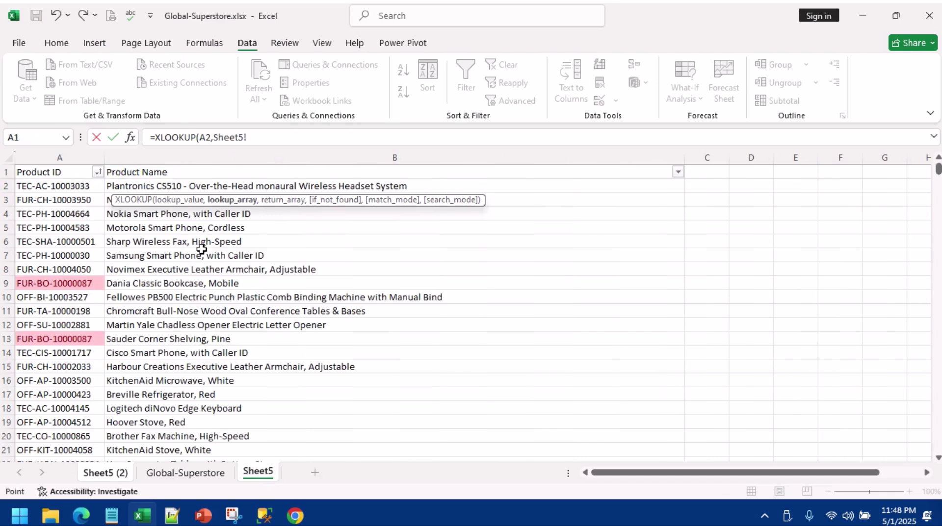
left_click(82, 156)
type(",")
left_click(152, 156)
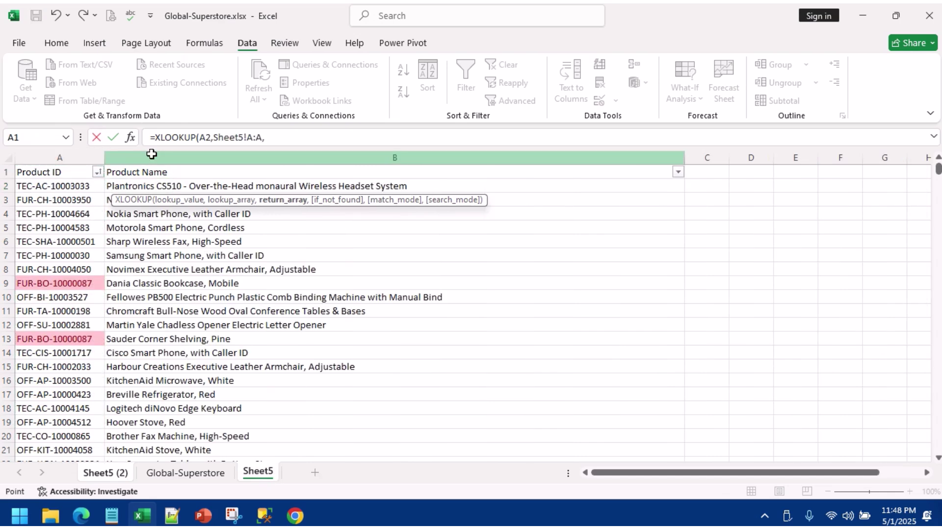
type(",\"nf")
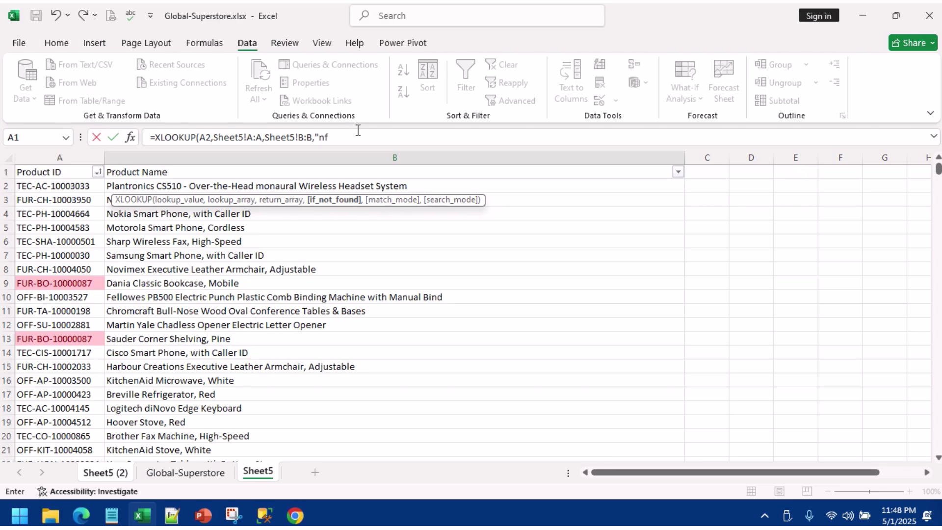
type(",")
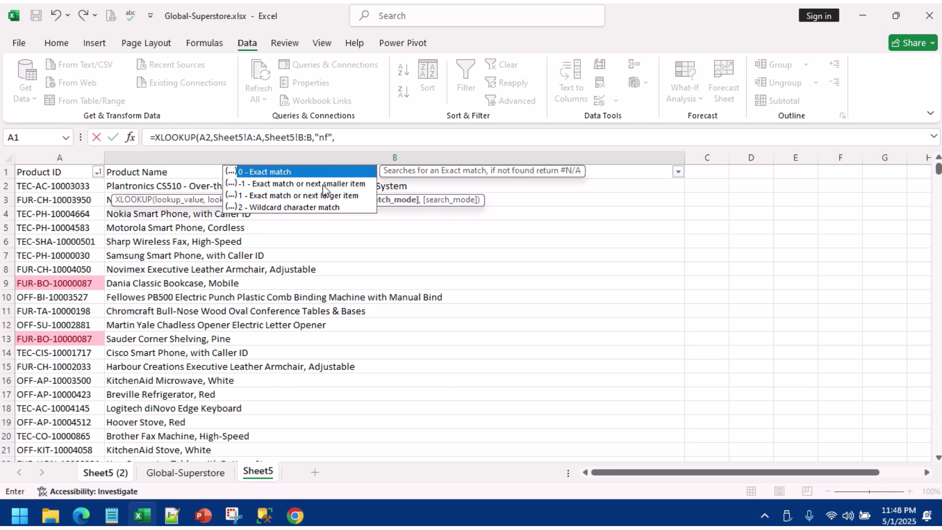
double_click(316, 172)
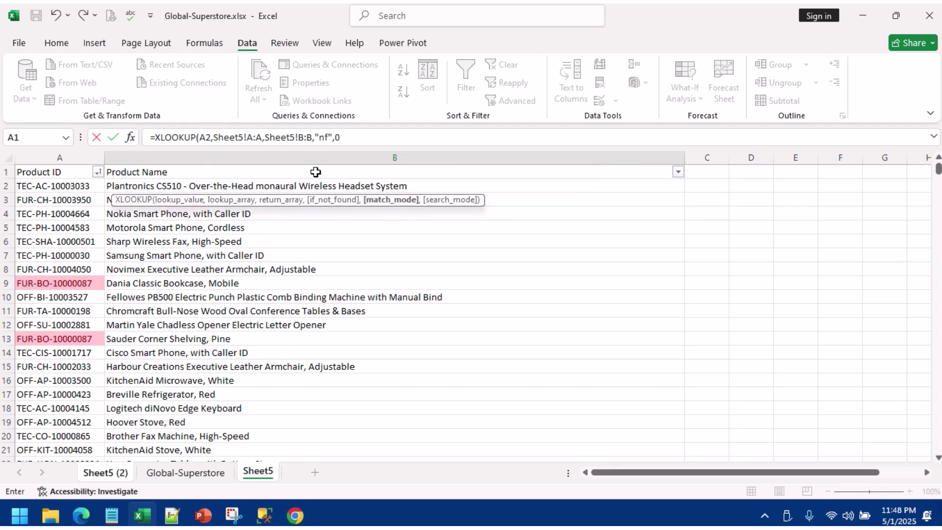
left_click(402, 139)
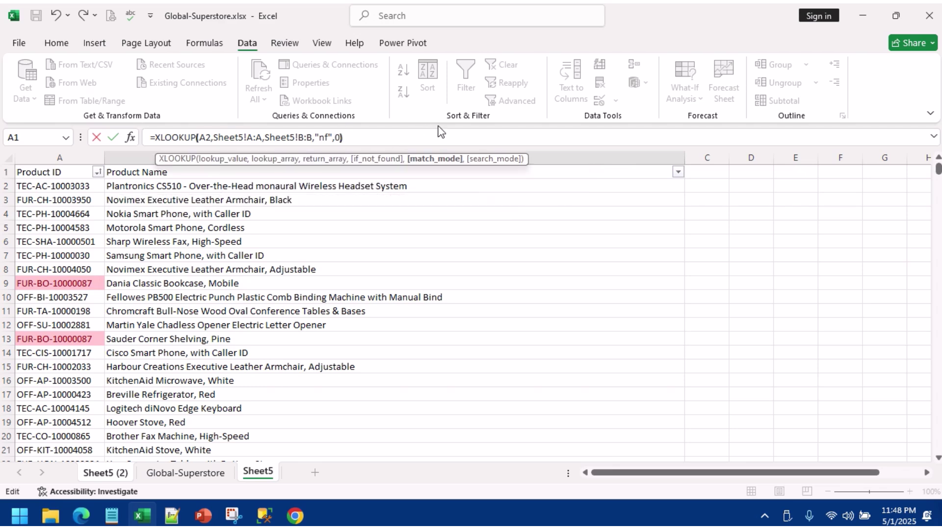
key("Return")
Step: Fit column B to its text and fill the B2 lookup formula down the Product Name column
double_click(167, 156)
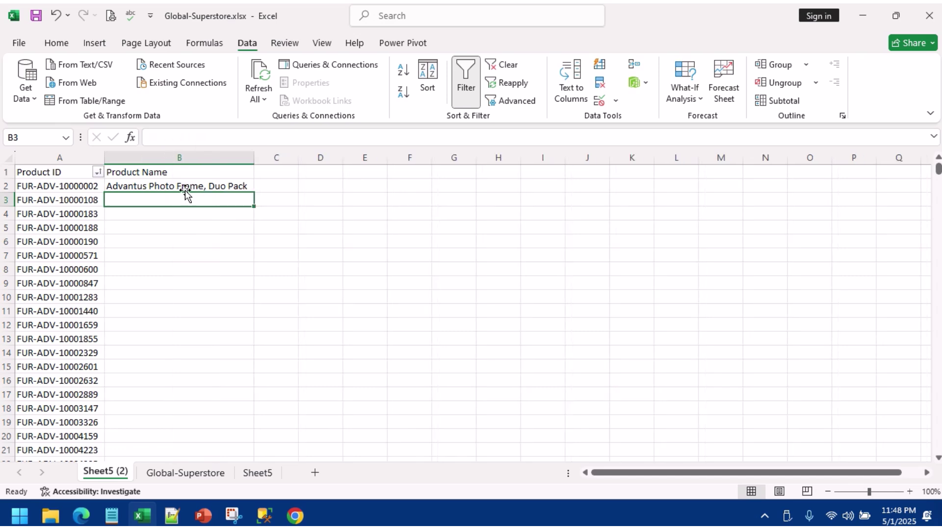
left_click(189, 185)
double_click(253, 195)
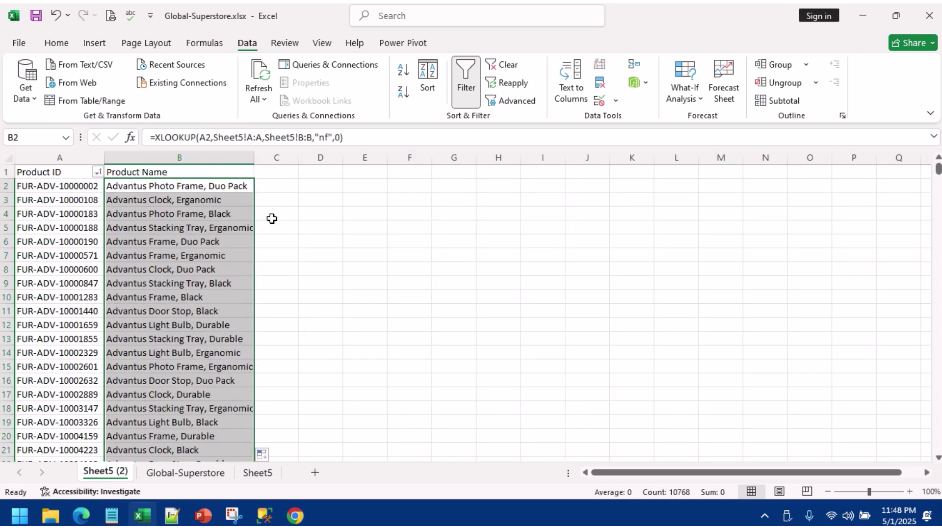
Step: Highlight duplicate values in the Product Name column with Light Red Fill with Dark Red Text
left_click(74, 155)
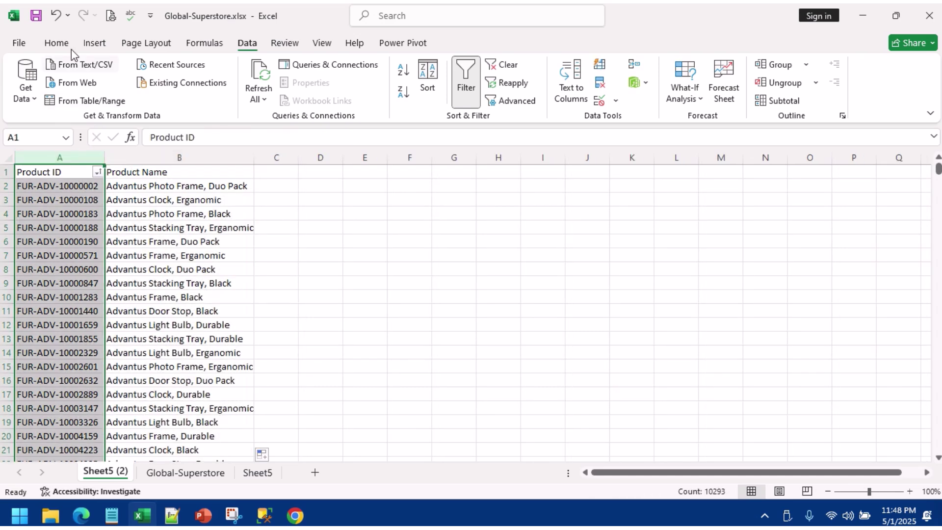
left_click(57, 43)
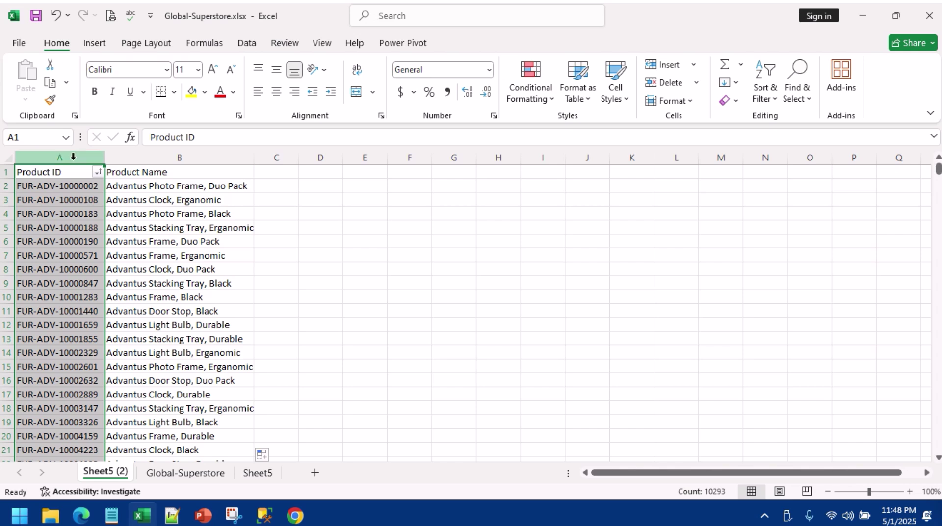
left_click(172, 201)
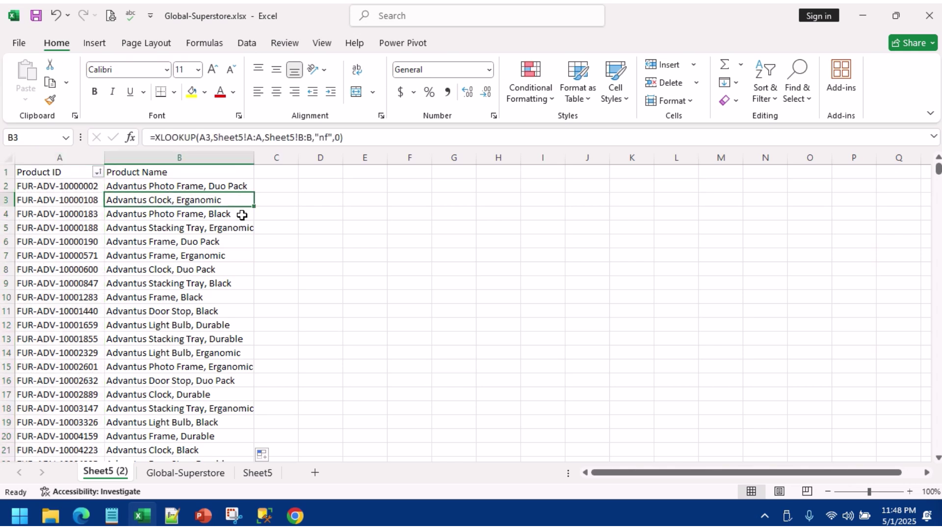
left_click(196, 158)
left_click(527, 94)
mouse_move(589, 137)
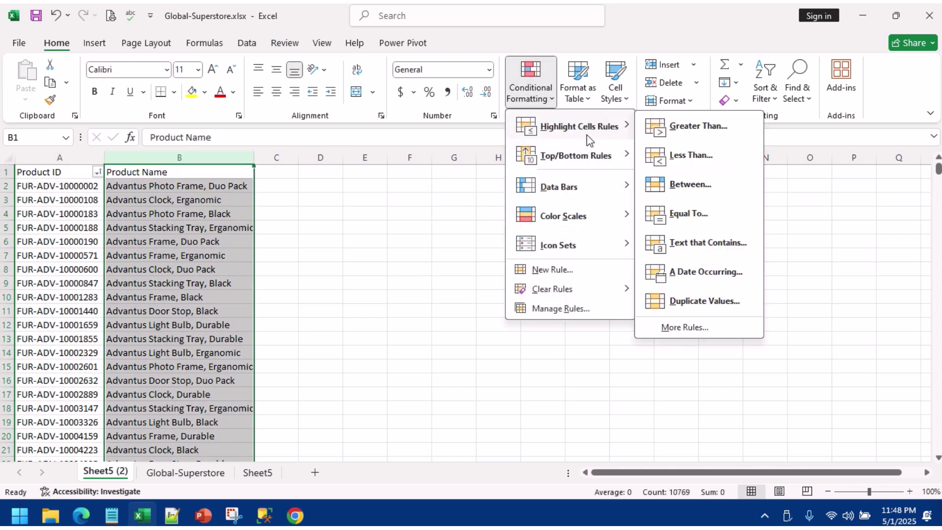
left_click(703, 303)
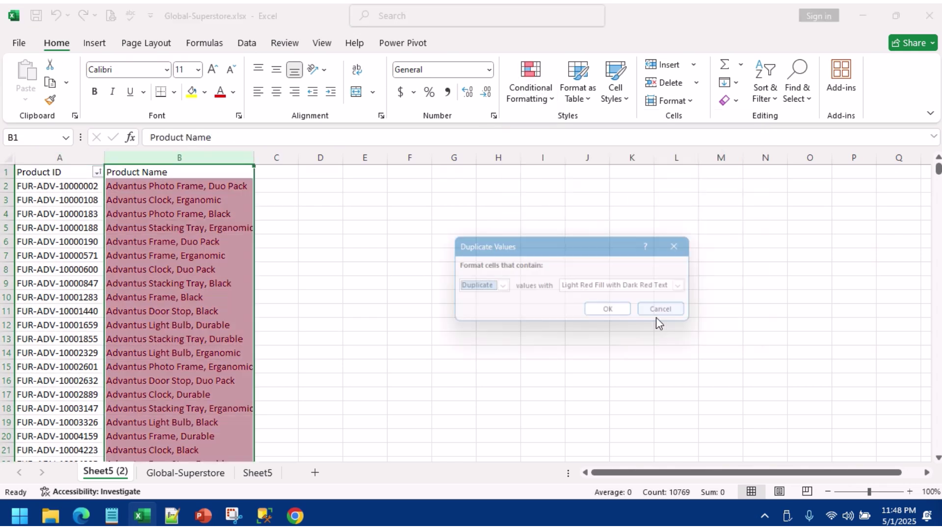
left_click(612, 311)
Step: Extend the header filter to the Product Name column and sort the list by Product ID from A to Z
left_click(199, 170)
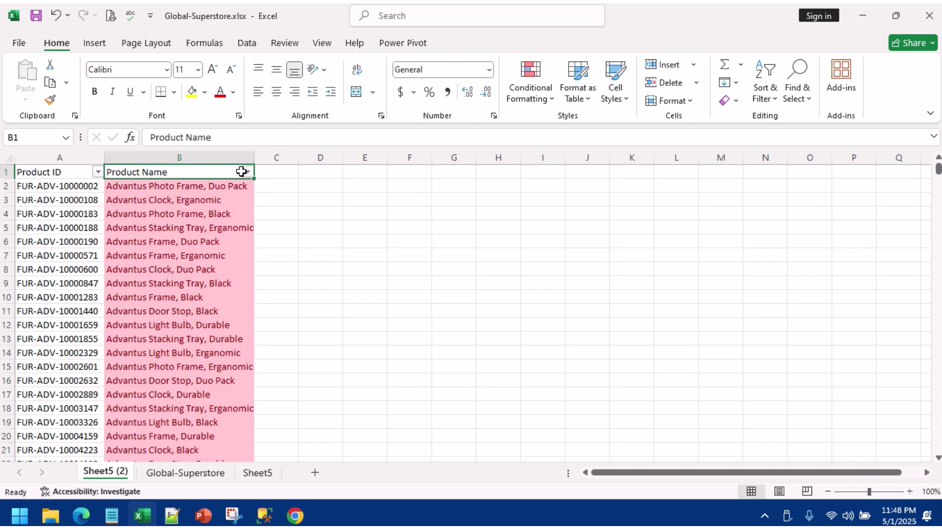
left_click(246, 172)
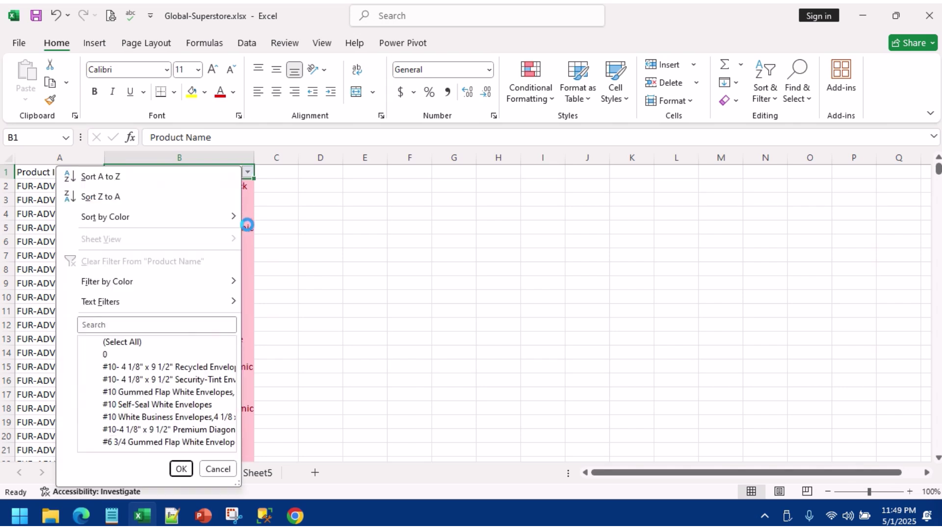
left_click(349, 210)
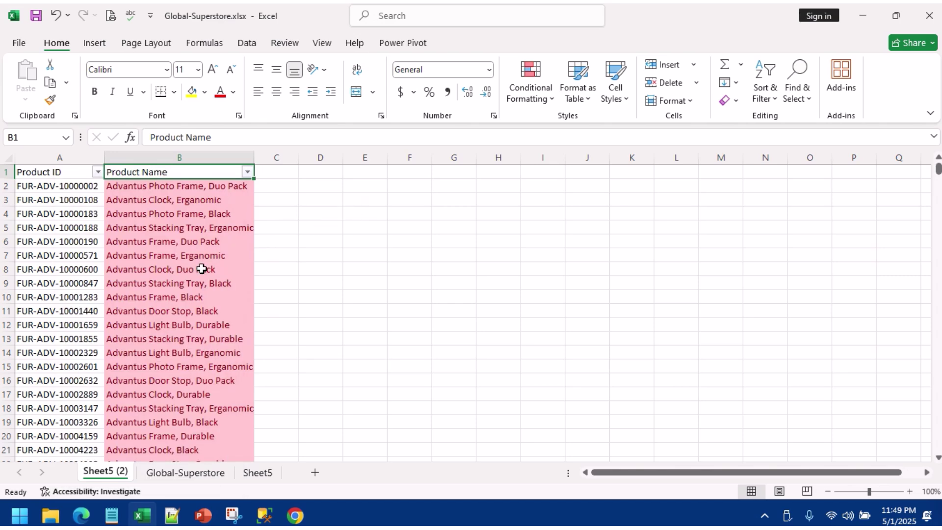
scroll(202, 268, "down", 13)
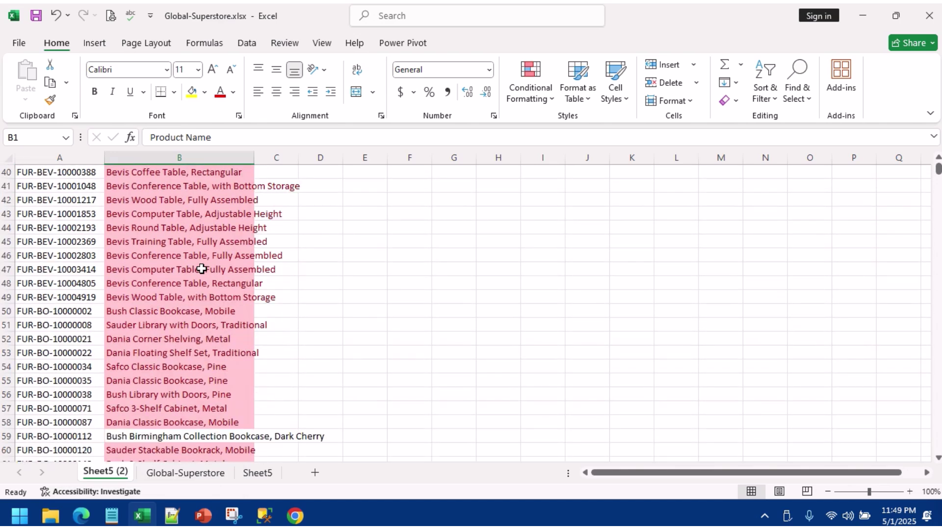
left_click(60, 231)
scroll(78, 237, "up", 13)
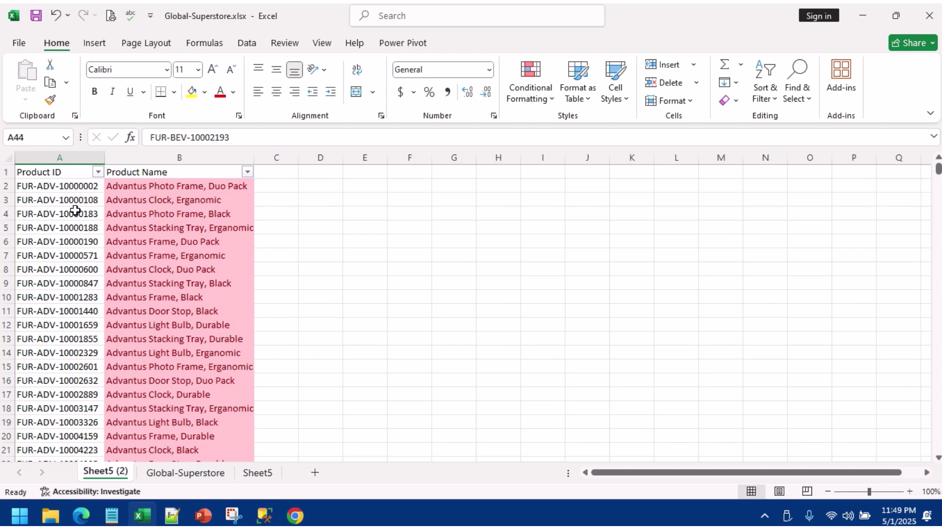
left_click(94, 173)
left_click(160, 178)
Step: Change the formula in B2 to =XLOOKUP(A2,Sheet5!A:A,Sheet5!B:B,"",-1), matching exactly or to the next smaller item
left_click(153, 191)
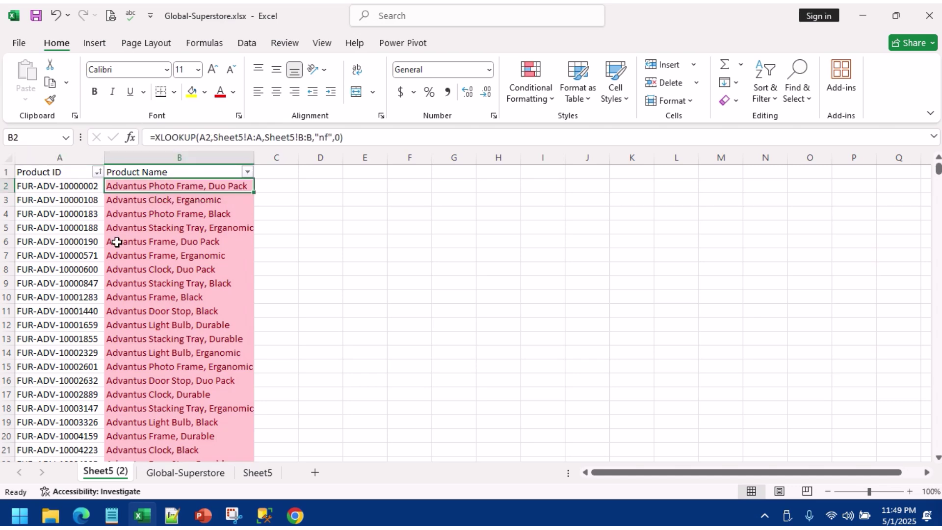
scroll(114, 250, "down", 6)
scroll(114, 249, "up", 6)
left_click_drag(343, 137, 265, 138)
key("BackSpace")
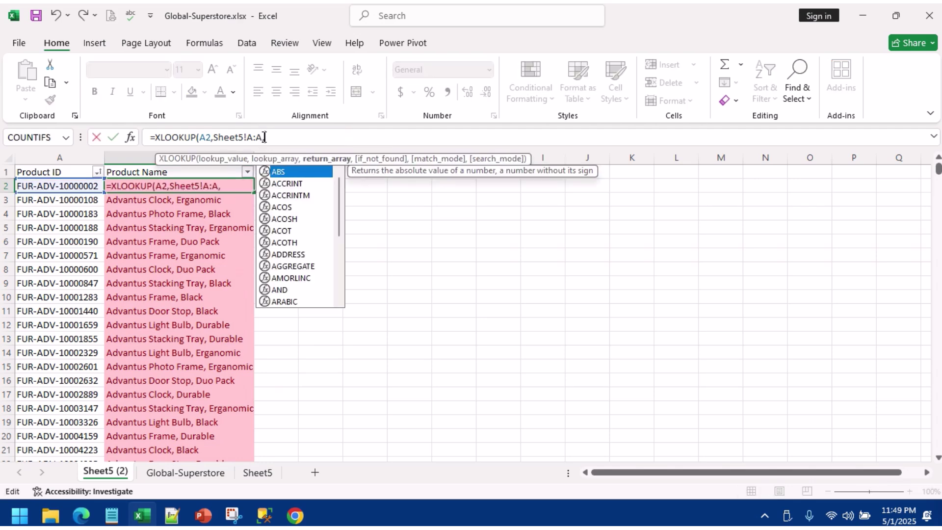
left_click(257, 473)
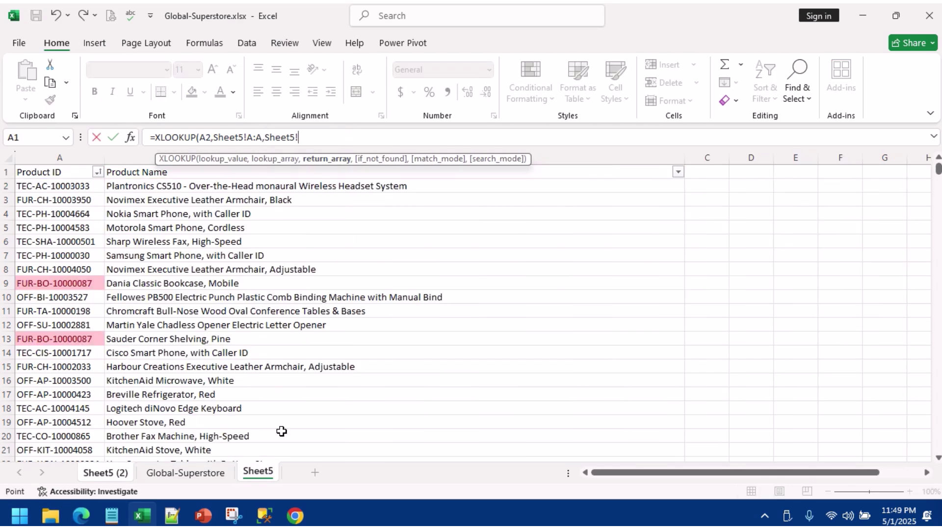
left_click(137, 156)
type(",")
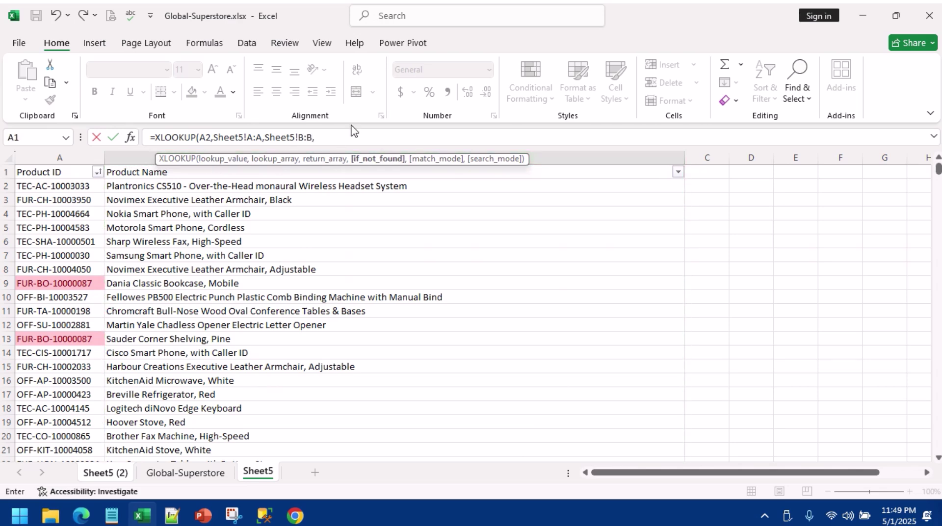
type("\"\",")
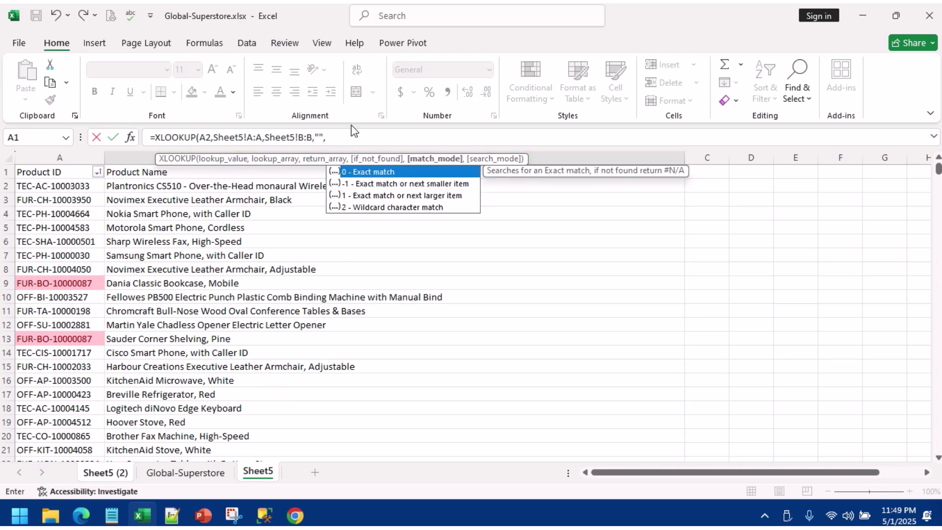
double_click(385, 184)
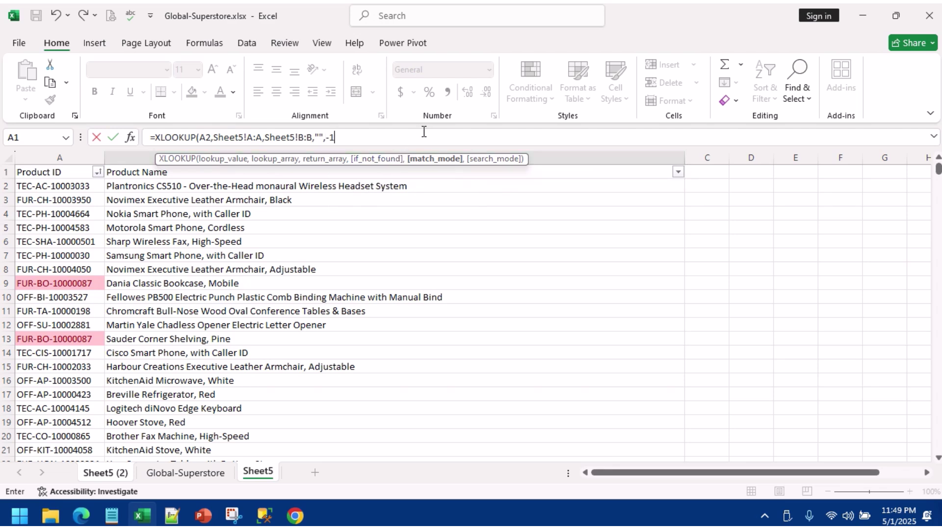
type(")")
key("Return")
Step: Fill the revised lookup formula down the Product Name column, look through the names and widen column B
left_click(238, 190)
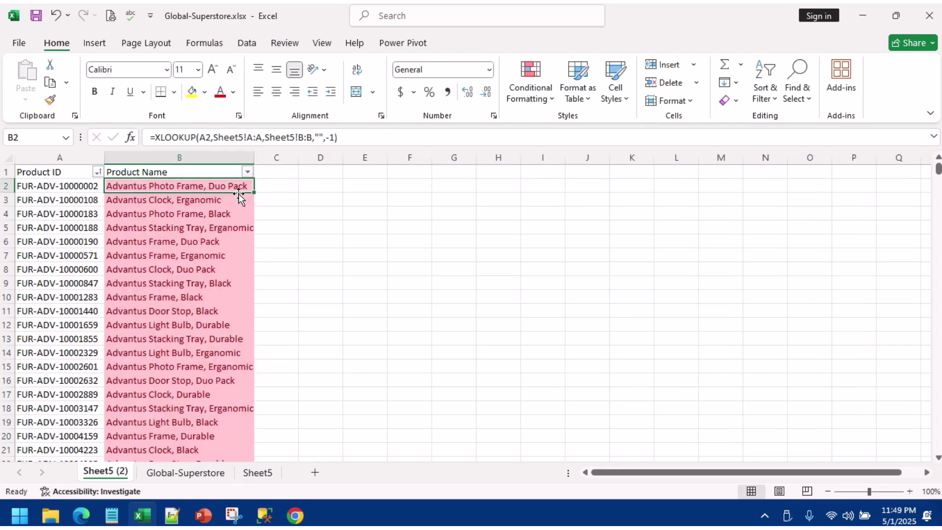
double_click(253, 193)
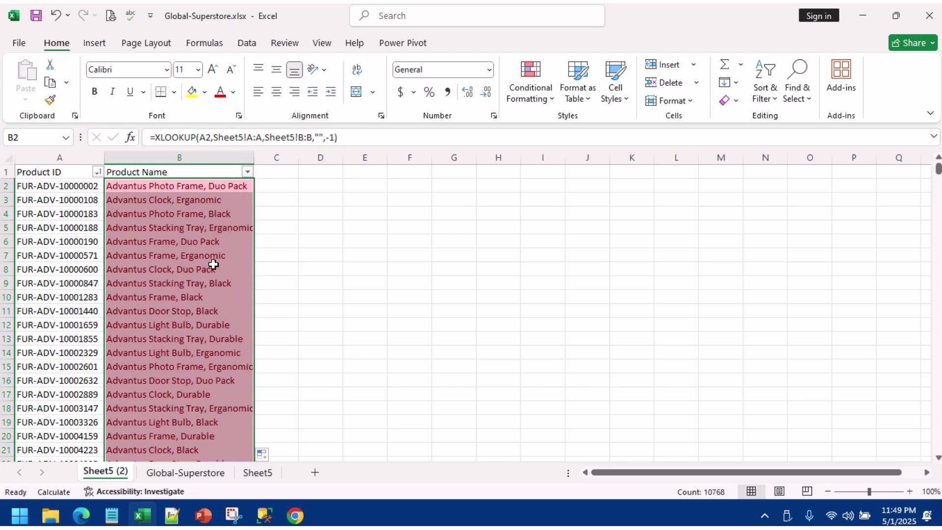
scroll(213, 264, "down", 1)
scroll(213, 264, "down", 20)
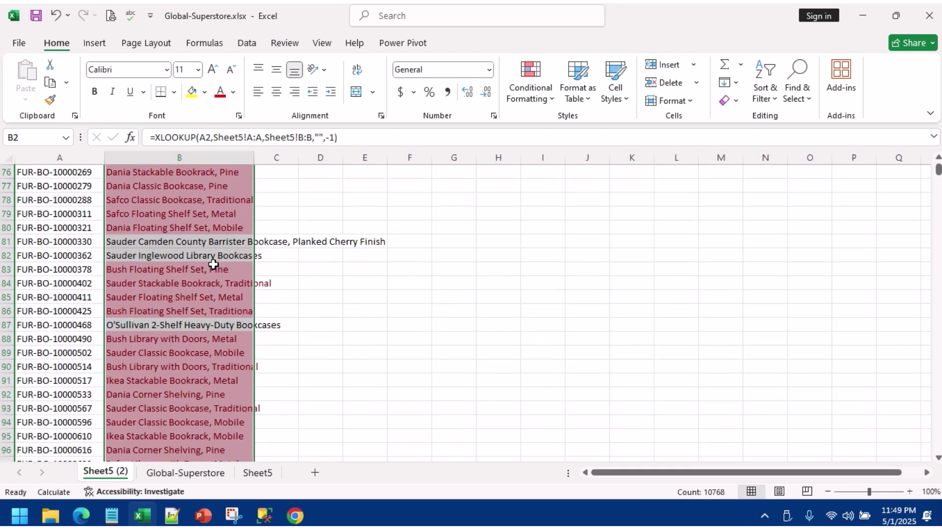
left_click(206, 255)
scroll(215, 245, "up", 20)
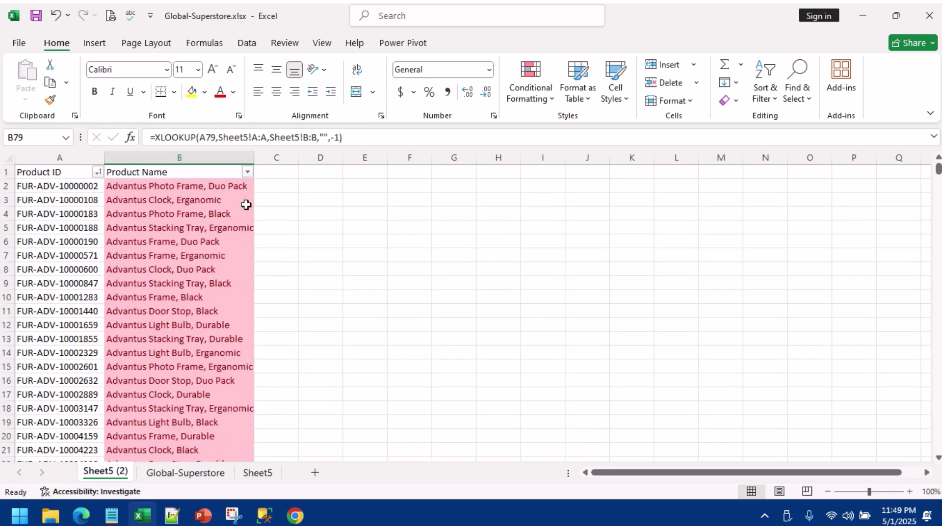
left_click_drag(257, 157, 298, 158)
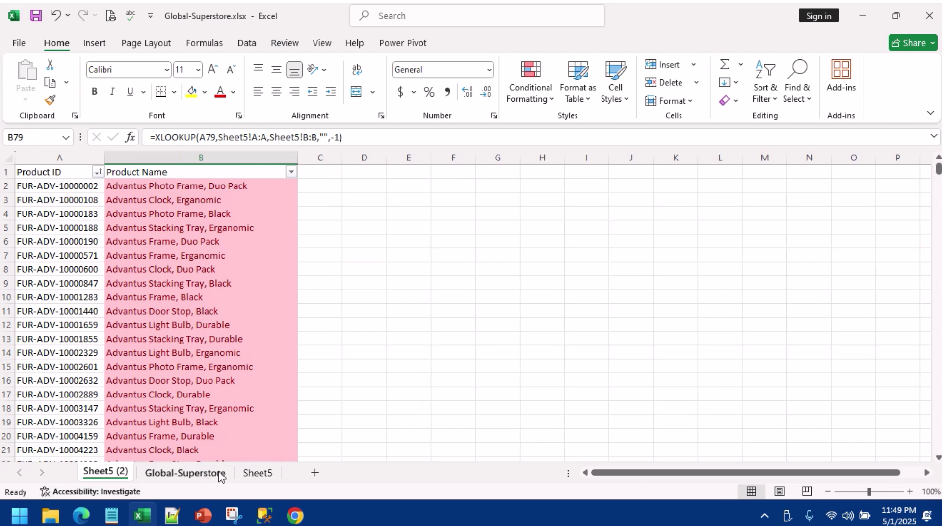
Step: Delete the Sheet5 (2) worksheet permanently
right_click(114, 476)
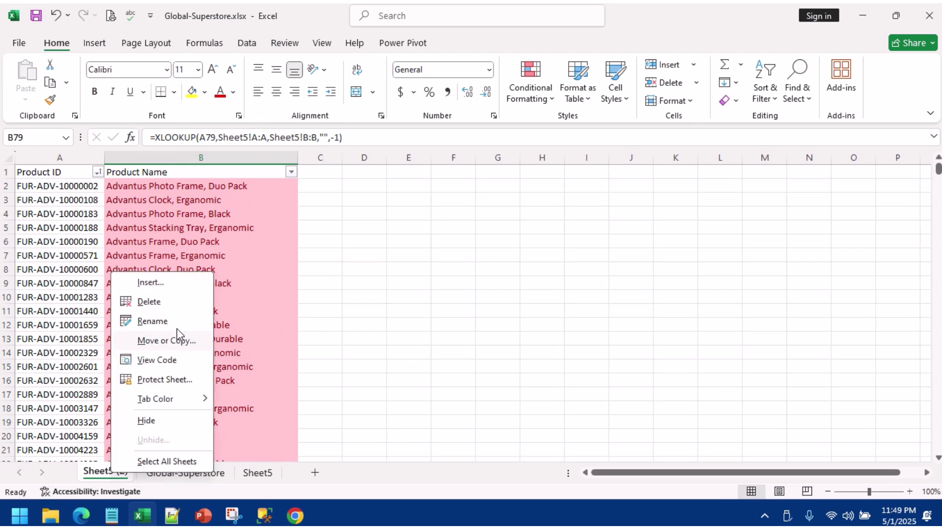
left_click(149, 302)
left_click(447, 295)
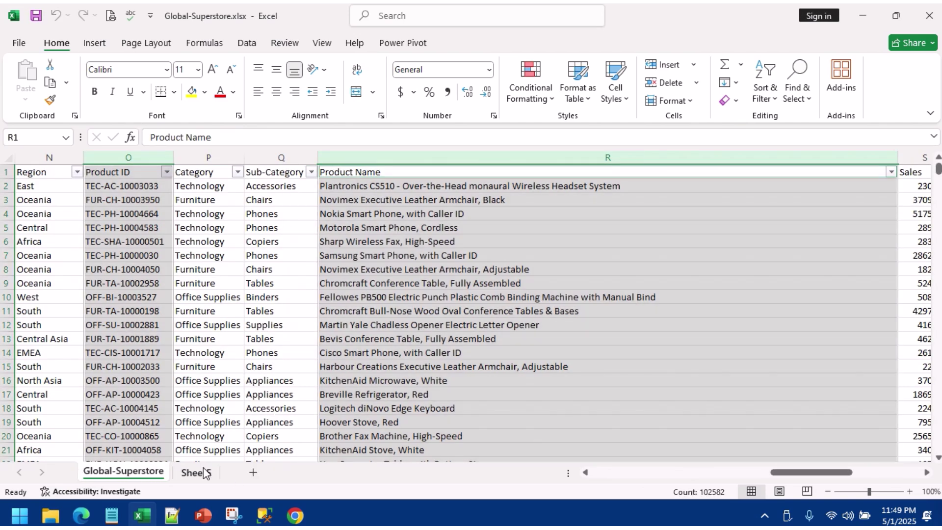
Step: Delete the Sheet5 worksheet permanently
right_click(198, 473)
left_click(247, 301)
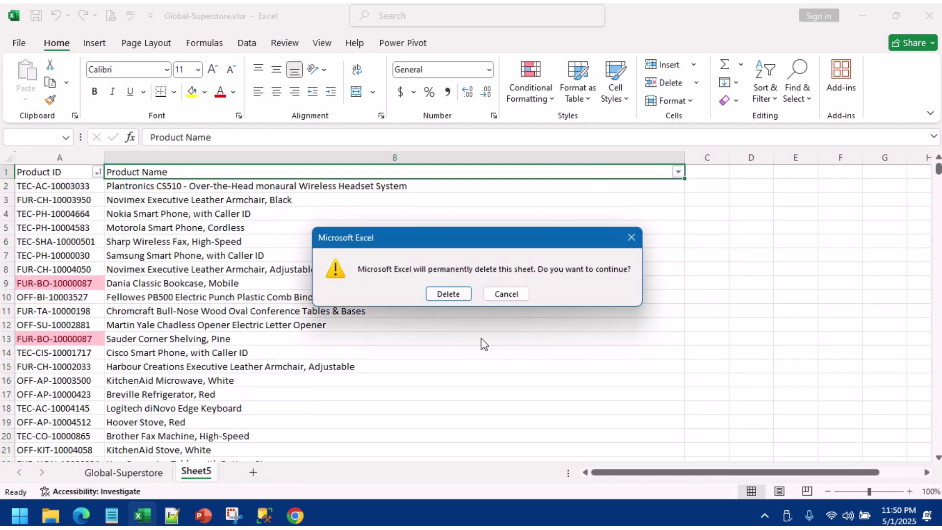
left_click(448, 294)
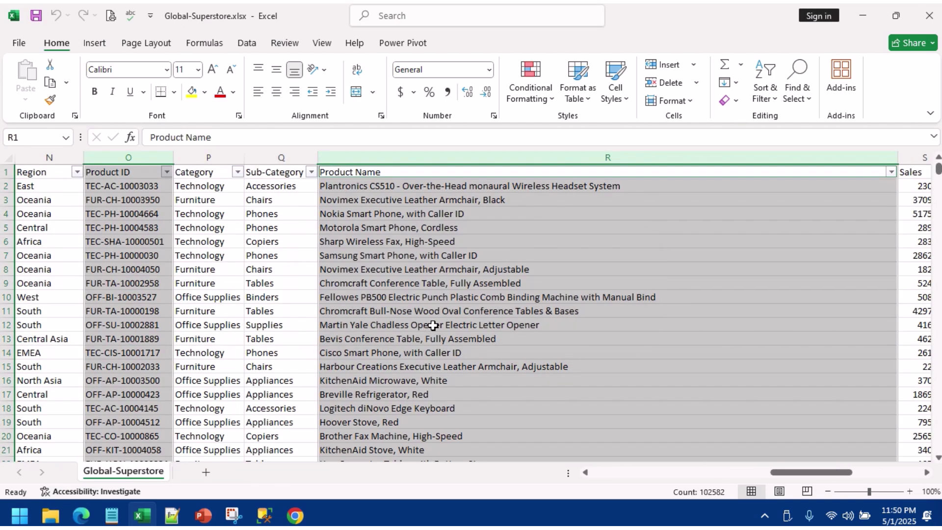
Step: Copy the selected Product ID and Product Name columns to A1 of a new worksheet and narrow column B
right_click(124, 157)
left_click(147, 212)
left_click(205, 472)
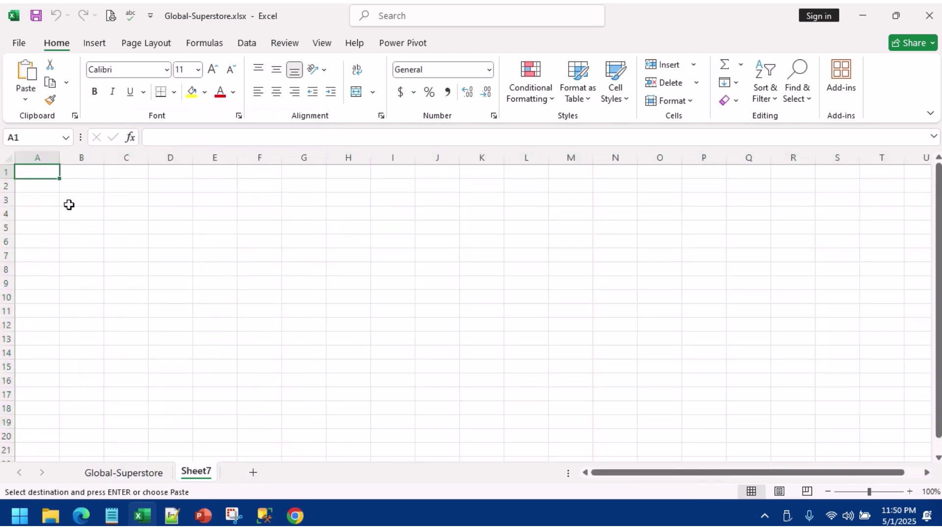
right_click(46, 172)
left_click(78, 251)
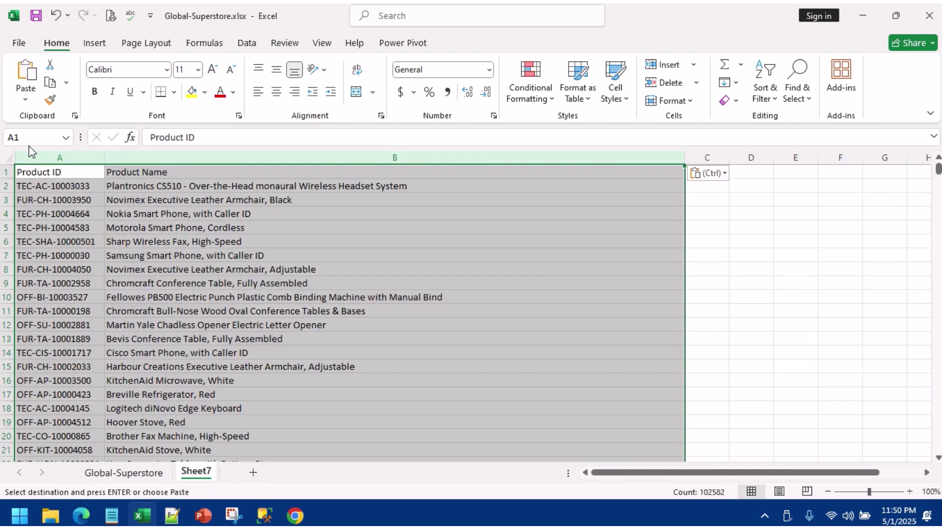
key("ctrl+a")
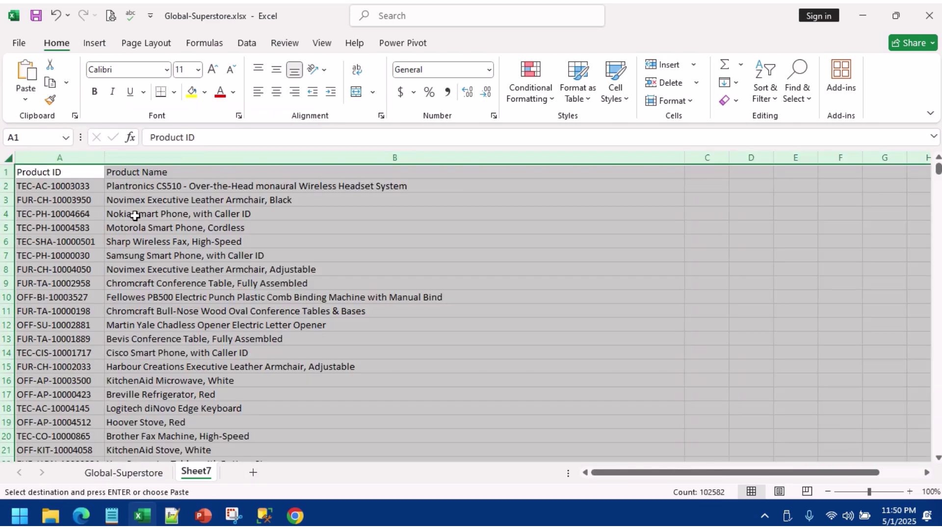
left_click(434, 309)
left_click_drag(685, 158, 511, 216)
left_click(276, 254)
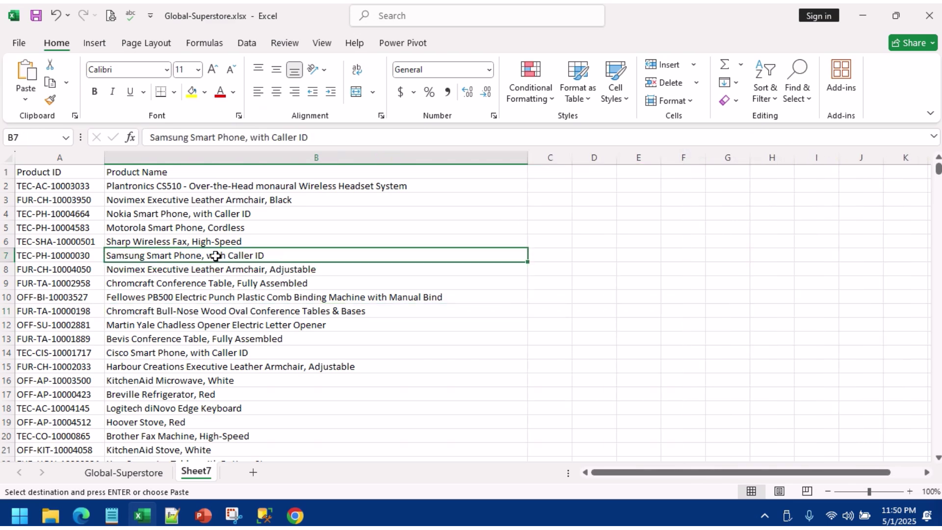
Step: Create a PivotTable from the copied list on a new worksheet, with Product ID and Product Name as row fields
key("ctrl+a")
left_click(94, 42)
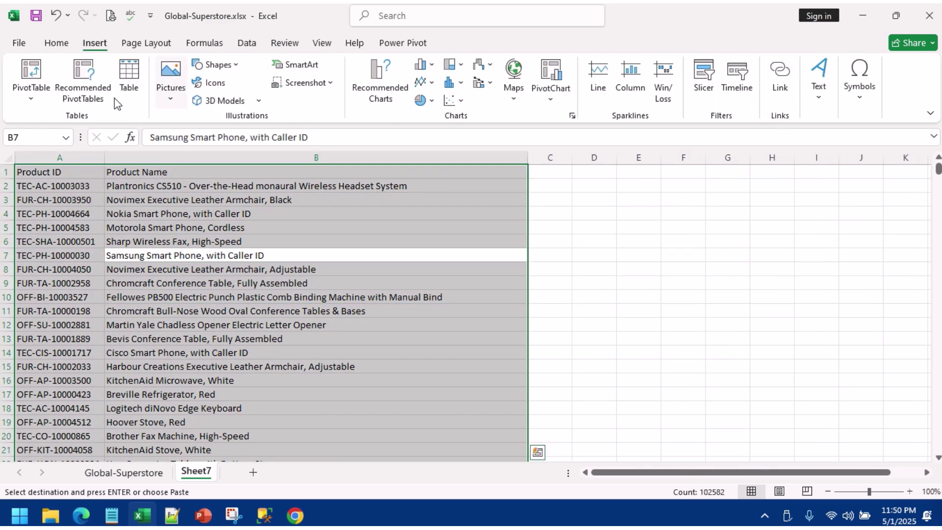
left_click(28, 71)
left_click(604, 372)
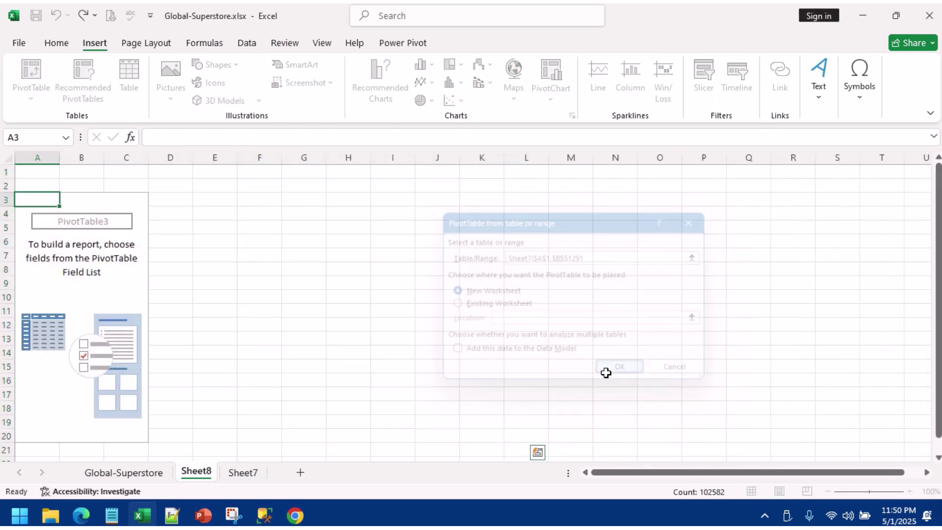
left_click(719, 248)
left_click(720, 263)
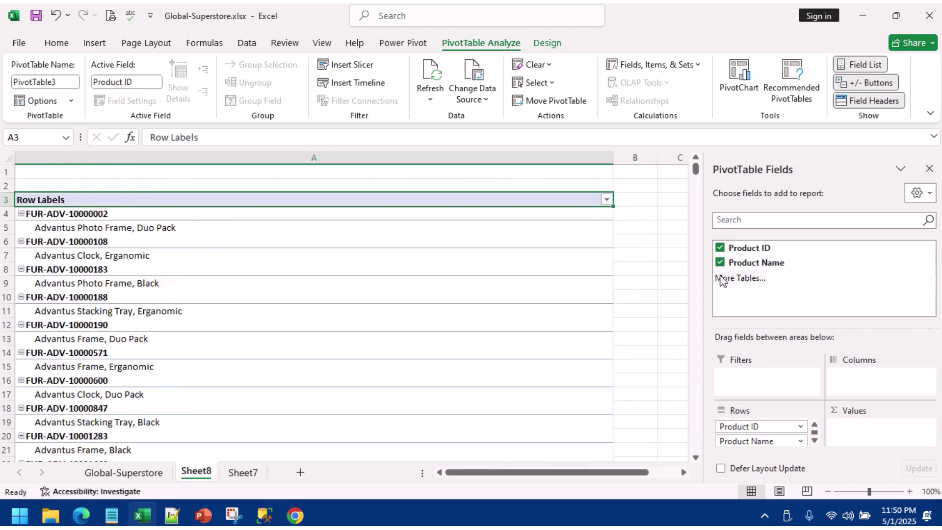
Step: Set the PivotTable to the classic layout and turn off the expand/collapse buttons
right_click(206, 270)
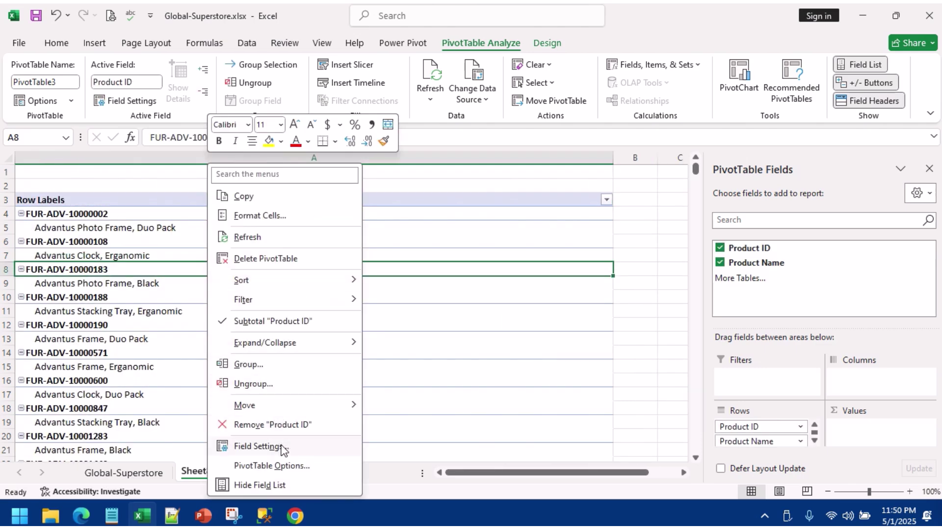
left_click(291, 469)
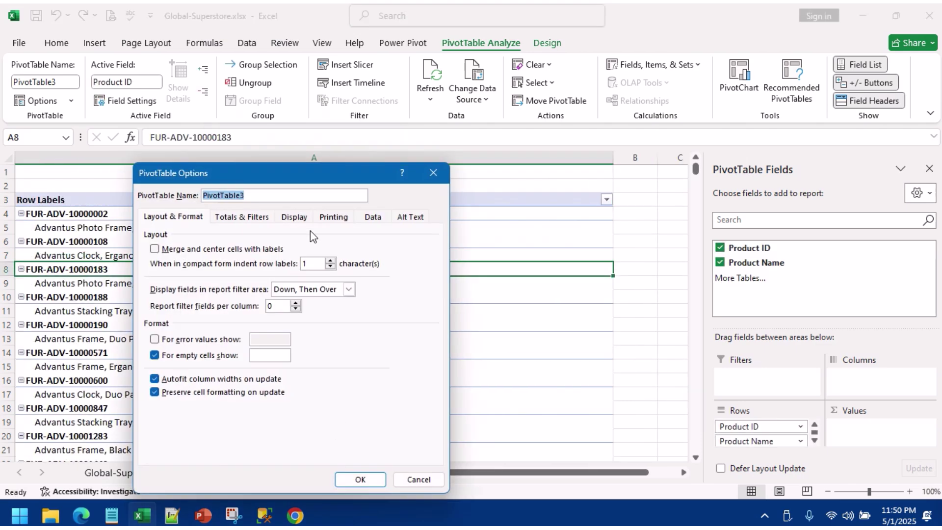
left_click(300, 218)
left_click(182, 319)
left_click(193, 249)
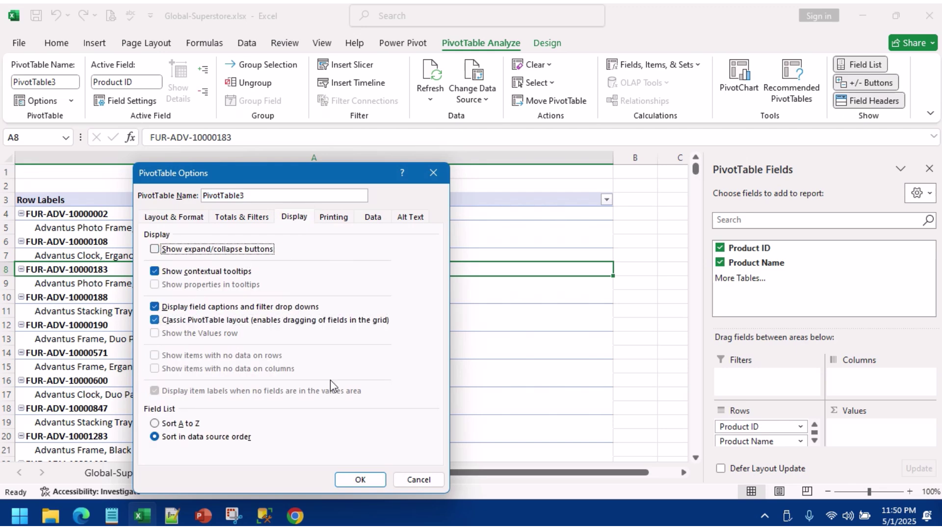
left_click(361, 479)
Step: Remove the Product ID subtotals, close the field list and narrow the PivotTable's two columns
right_click(158, 271)
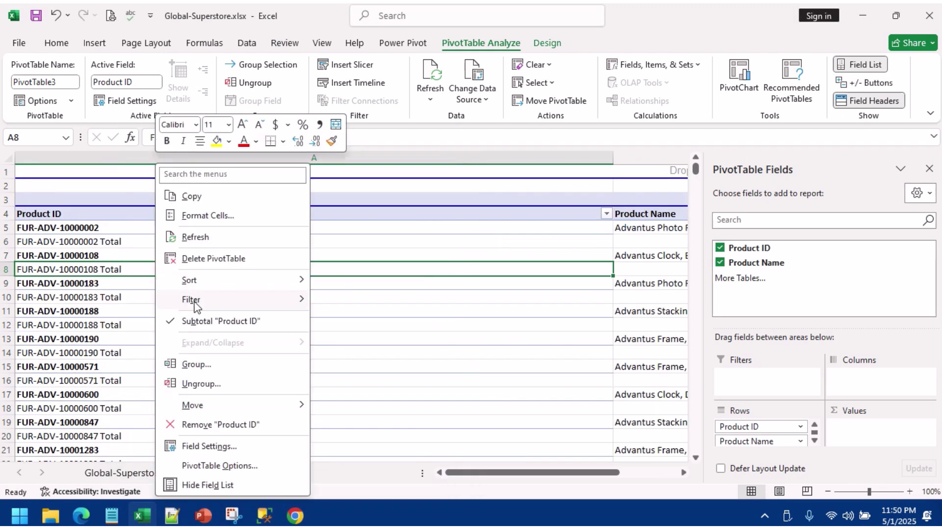
left_click(195, 321)
left_click_drag(612, 157, 197, 189)
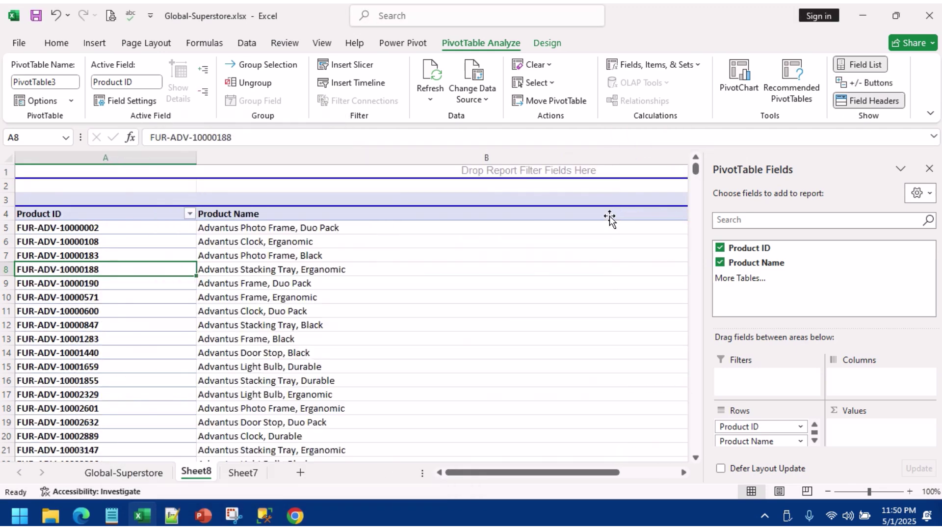
left_click(928, 168)
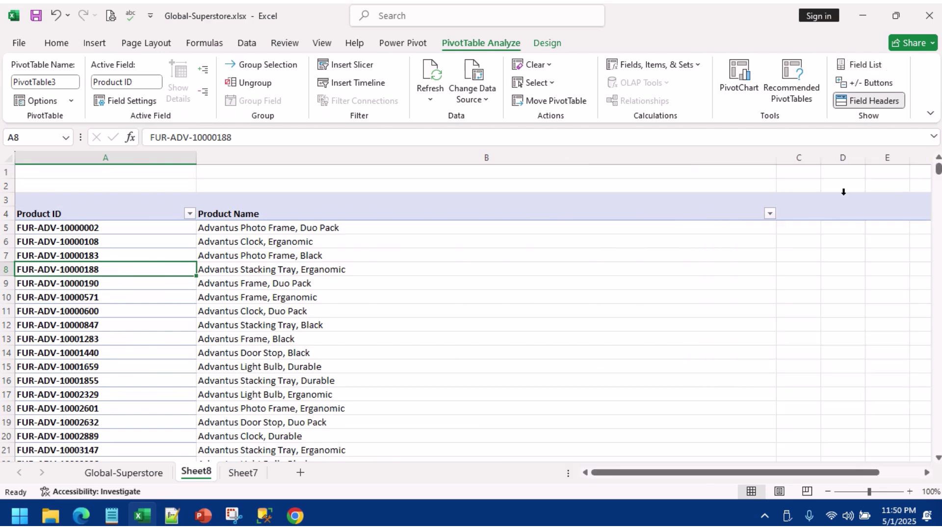
left_click_drag(770, 161, 474, 211)
left_click(146, 248)
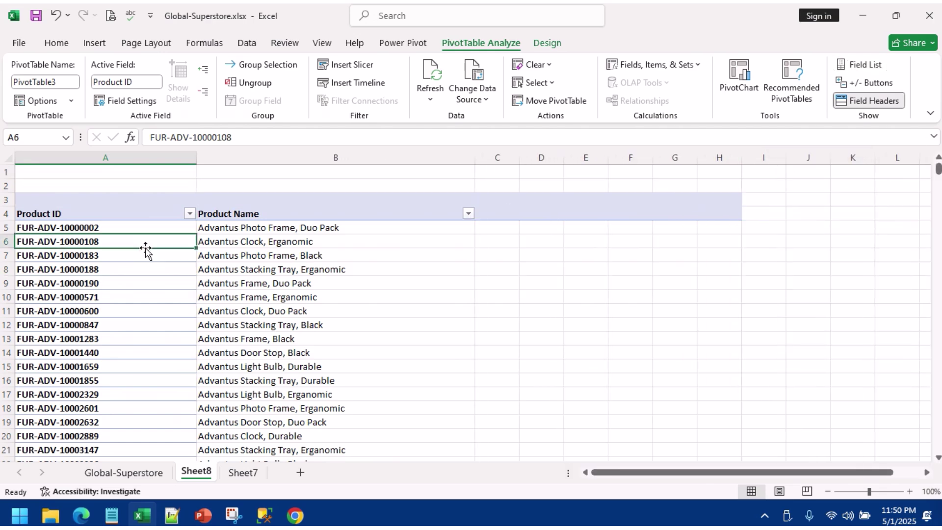
Step: Examine the PivotTable rows for Product IDs that carry more than one Product Name
scroll(246, 368, "down", 20)
scroll(247, 370, "up", 7)
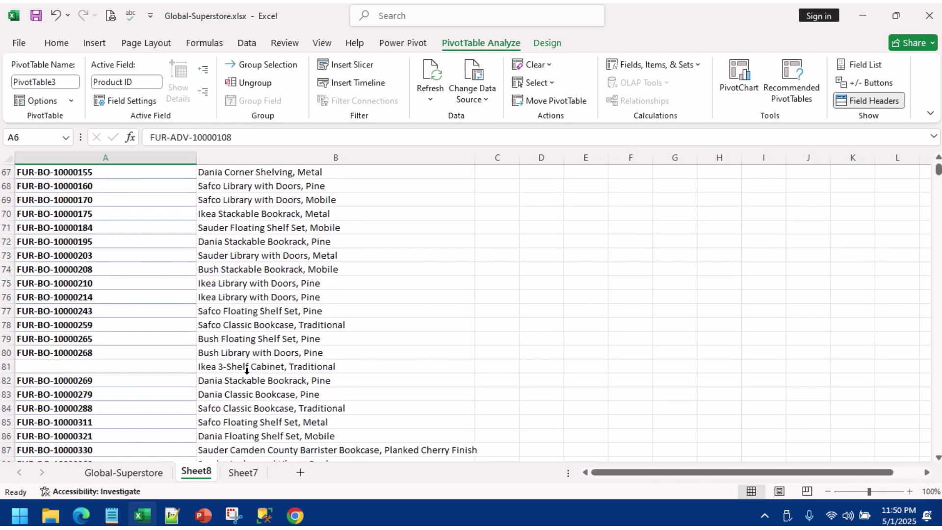
left_click(7, 310)
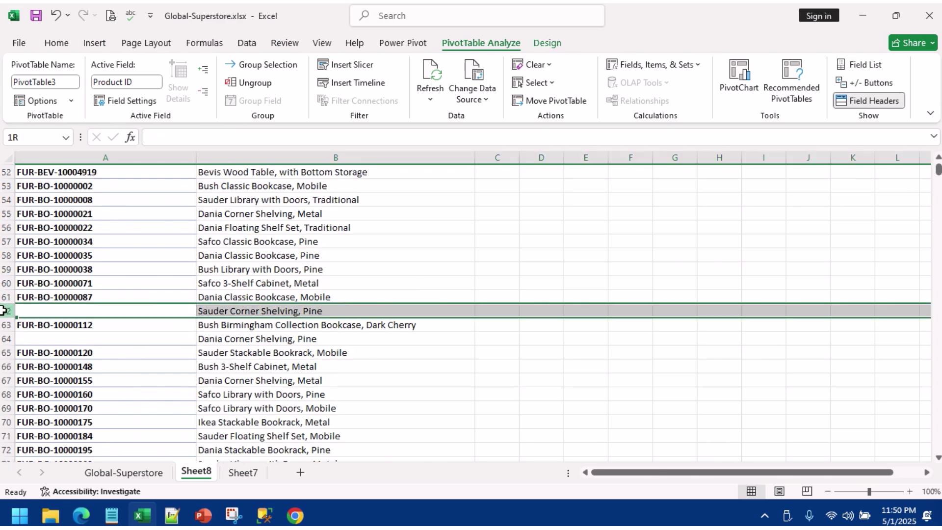
Step: Try to copy all cells of the PivotTable worksheet
left_click(200, 293)
key("ctrl+a")
key("ctrl+c")
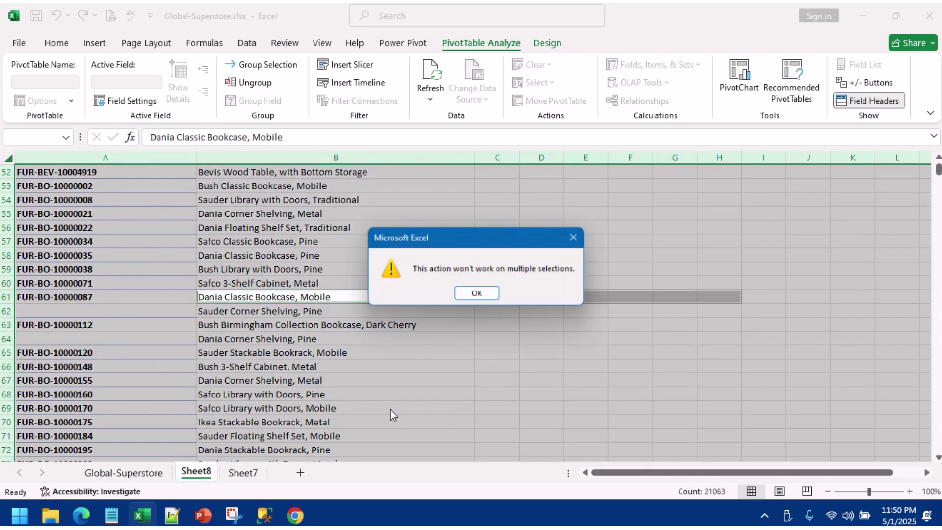
left_click(479, 293)
Step: Copy the PivotTable's Product ID and Product Name list and add a new worksheet for it
left_click(329, 257)
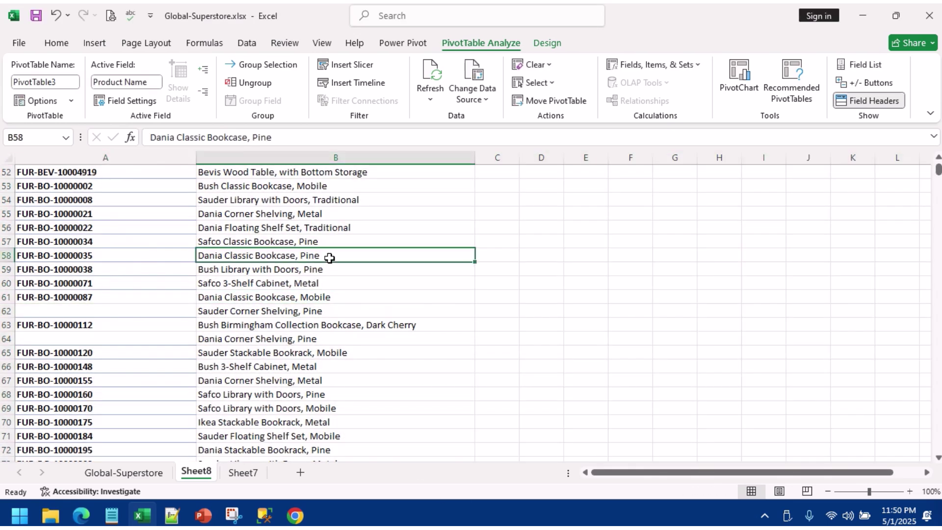
key("ctrl+a")
right_click(328, 257)
left_click(363, 196)
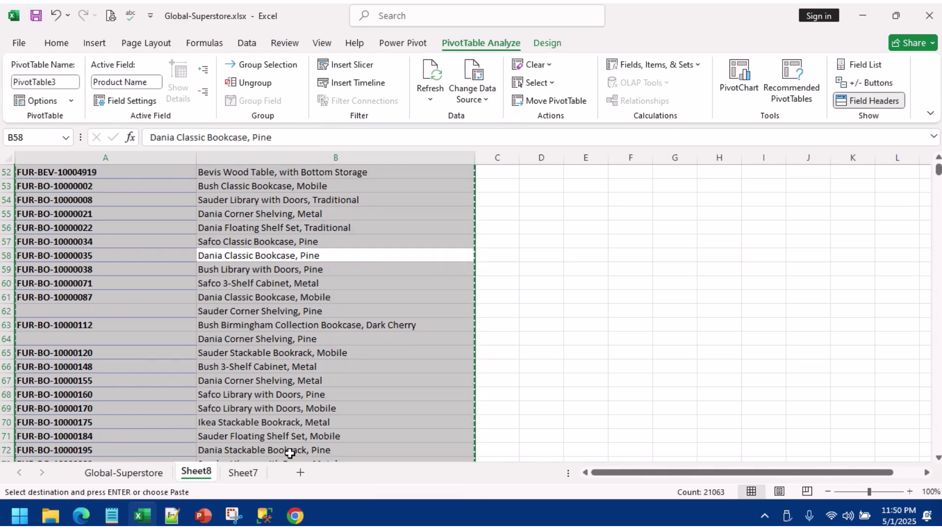
left_click(300, 472)
Step: Try pasting the copied list at A1 as formulas and undo the paste
right_click(45, 177)
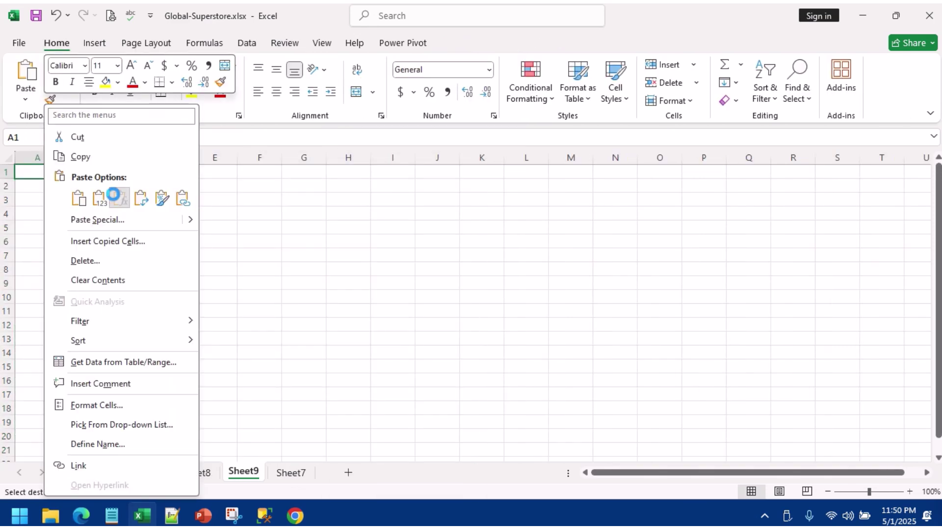
left_click(112, 197)
key("ctrl+z")
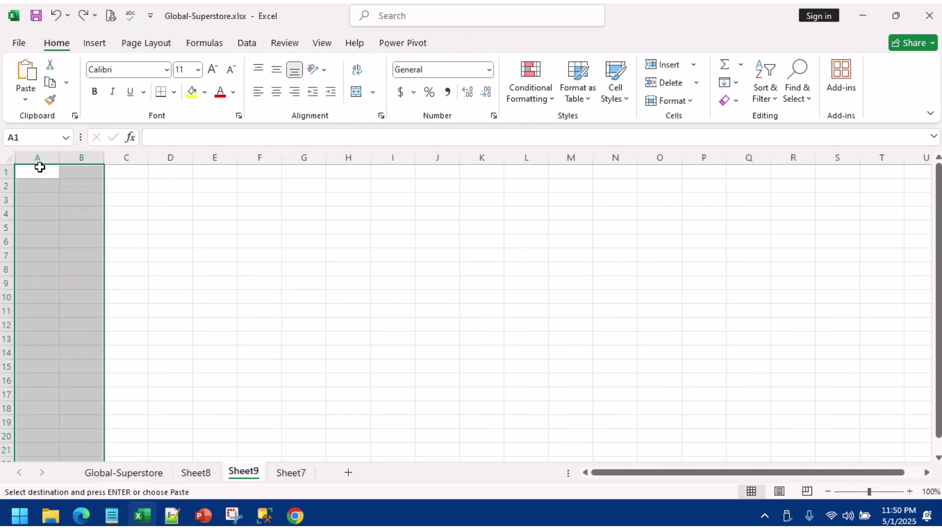
Step: Paste the copied list at A1 as plain values and fit the column widths to their contents
right_click(38, 168)
left_click(83, 193)
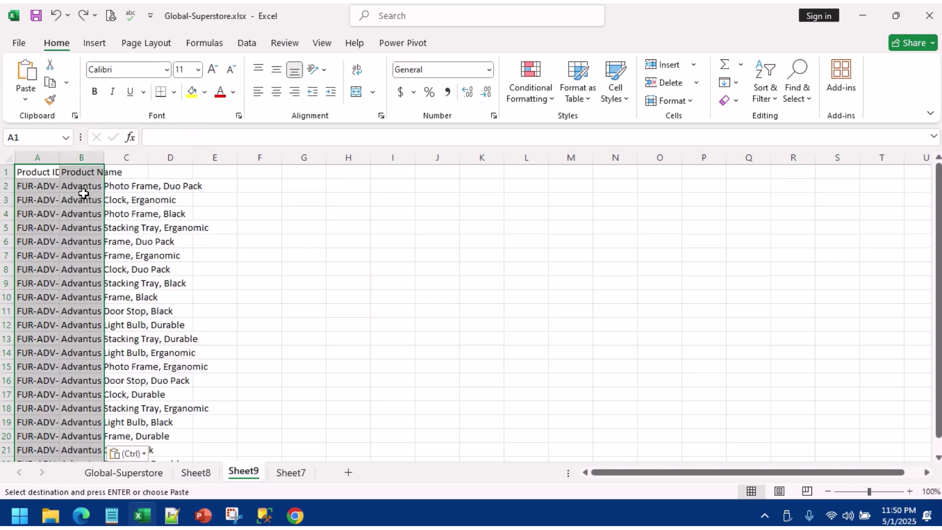
left_click(12, 155)
double_click(59, 157)
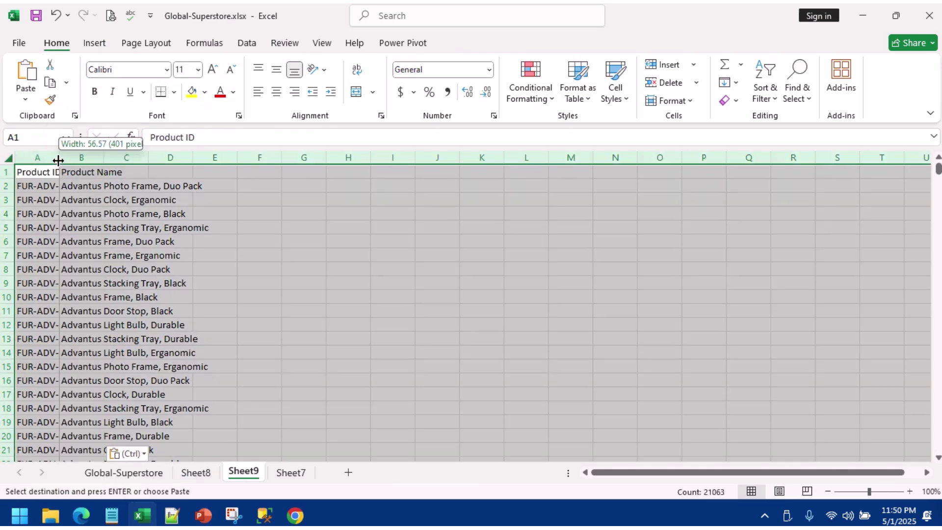
left_click_drag(163, 265, 161, 240)
Step: Add filters to the header row and filter the Product ID column to show only blanks
left_click(161, 175)
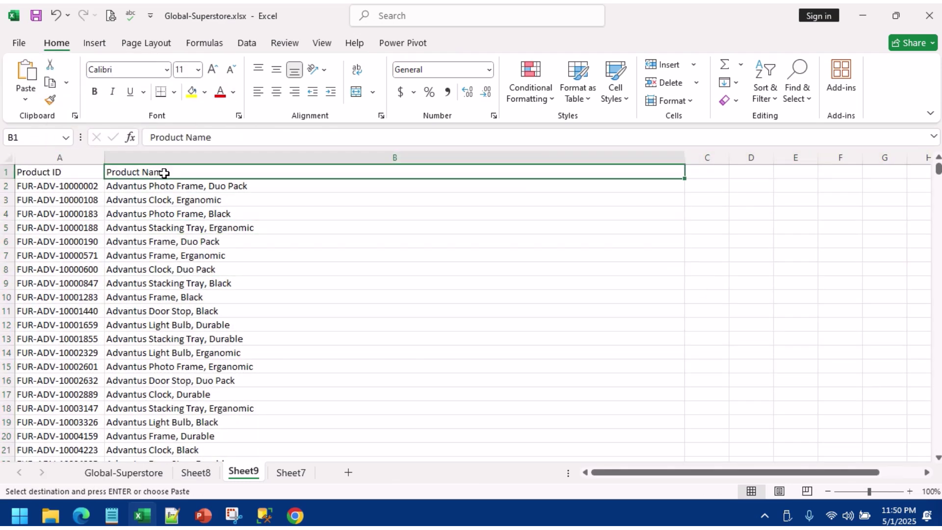
key("ctrl+shift+l")
left_click(678, 172)
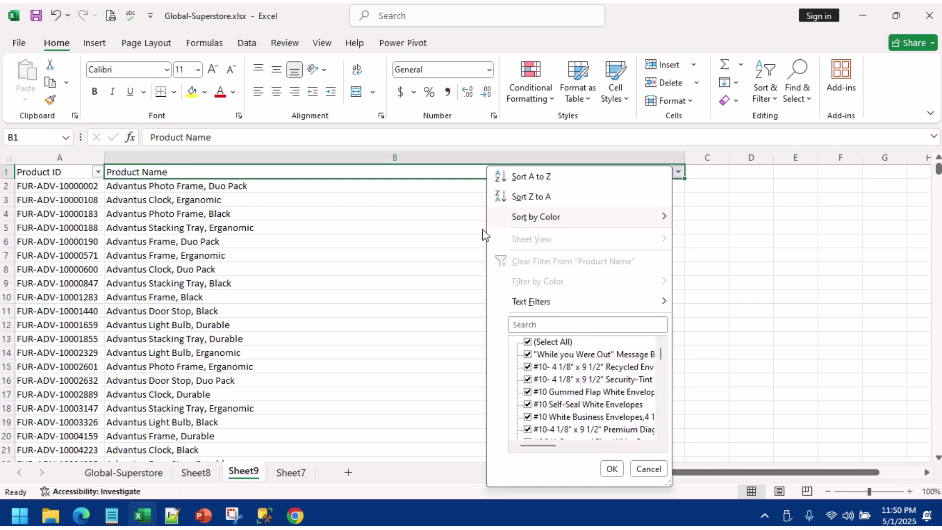
left_click(110, 180)
left_click(98, 172)
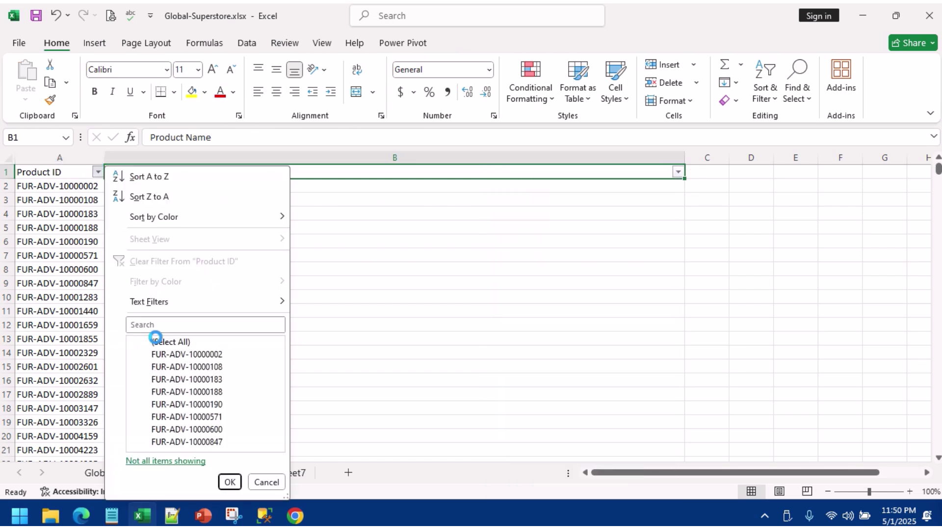
left_click(218, 346)
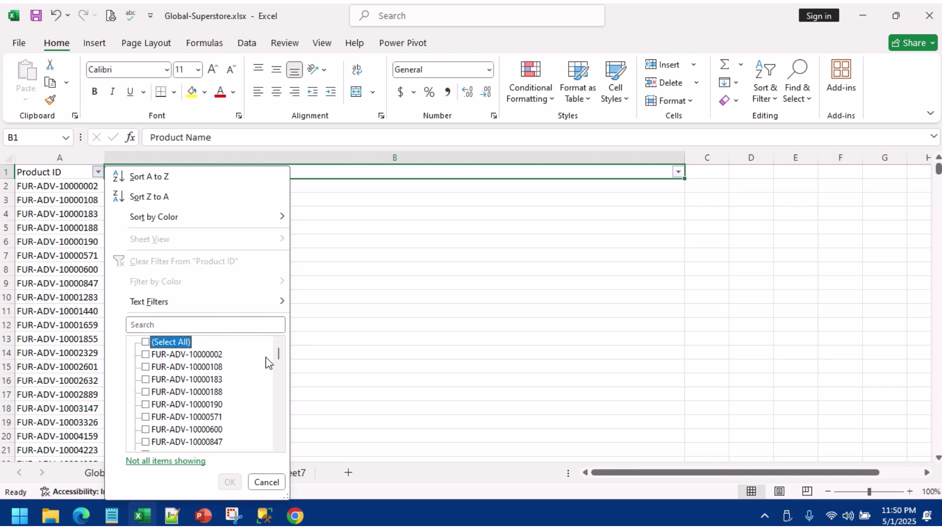
left_click_drag(278, 357, 285, 437)
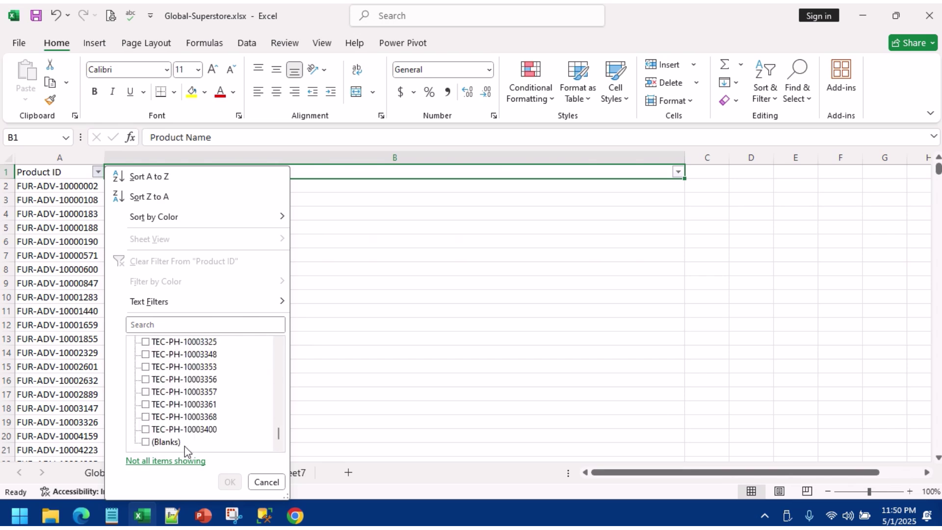
left_click(166, 443)
left_click(230, 481)
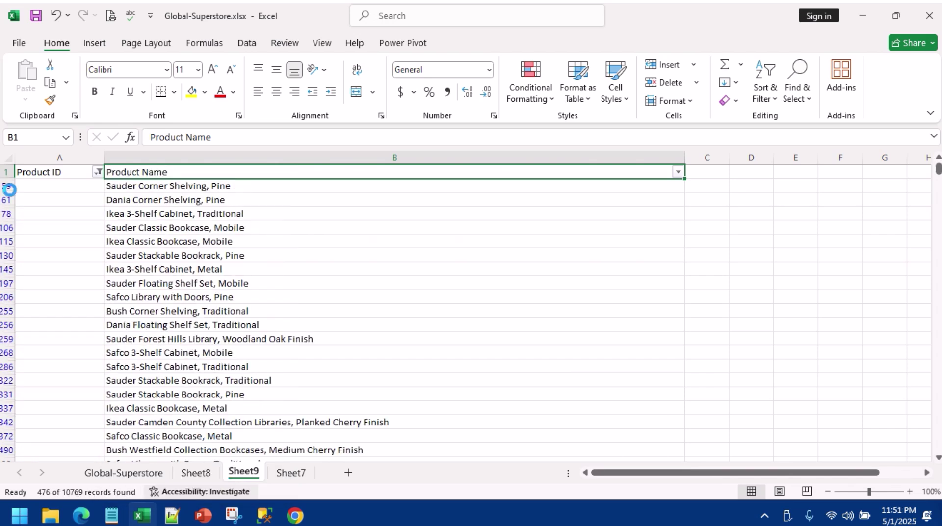
Step: Delete all filtered rows with a blank Product ID and clear the Product ID filter
left_click(2, 185)
key("ctrl+shift+Down")
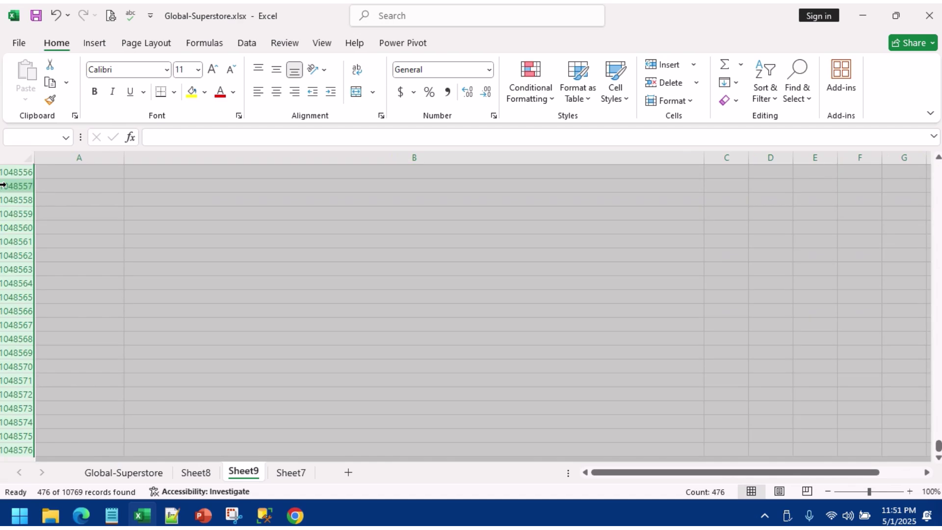
key("ctrl+minus")
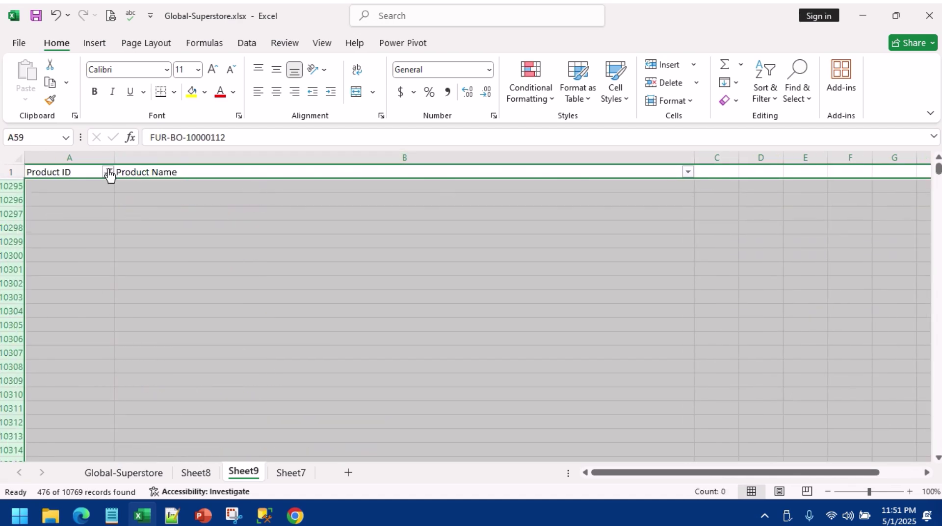
left_click(109, 173)
left_click(130, 261)
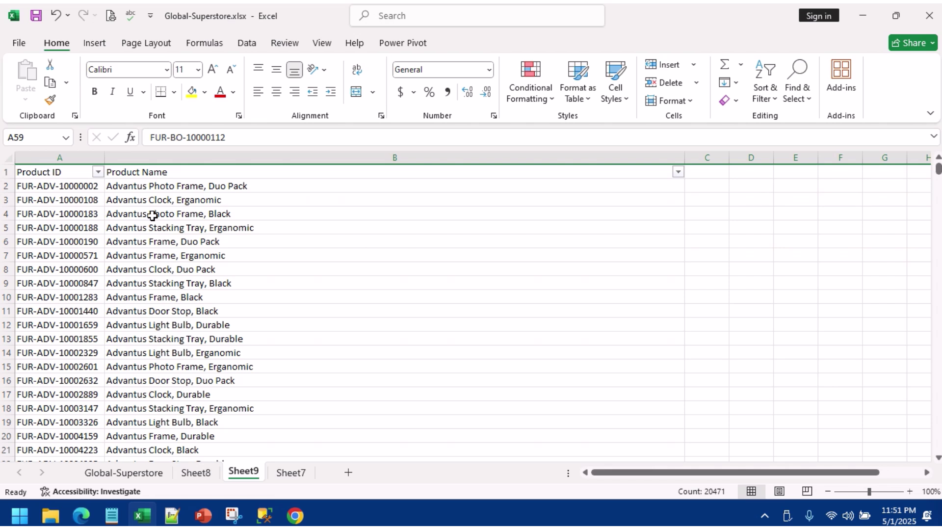
Step: Highlight duplicate values in the Product ID column with Light Red Fill with Dark Red Text and check whether filtering by color is available
left_click(69, 158)
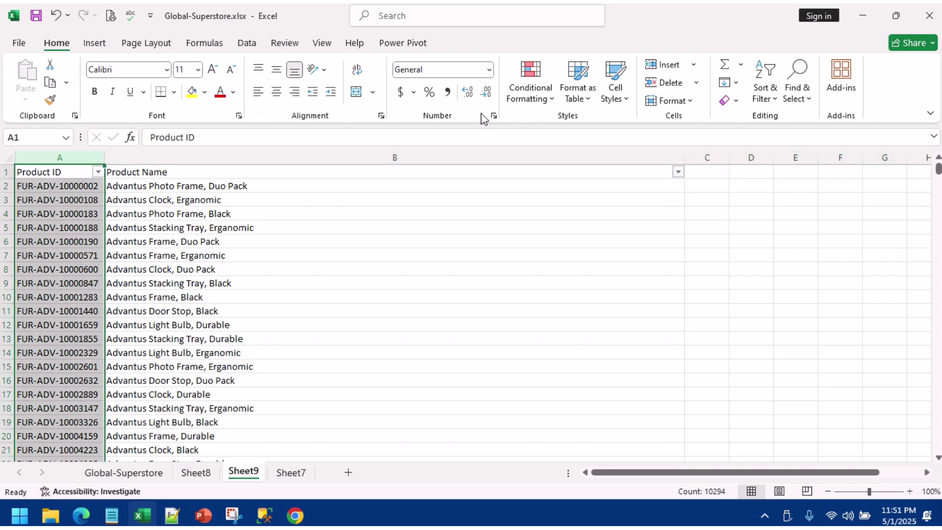
left_click(533, 93)
mouse_move(563, 128)
left_click(687, 304)
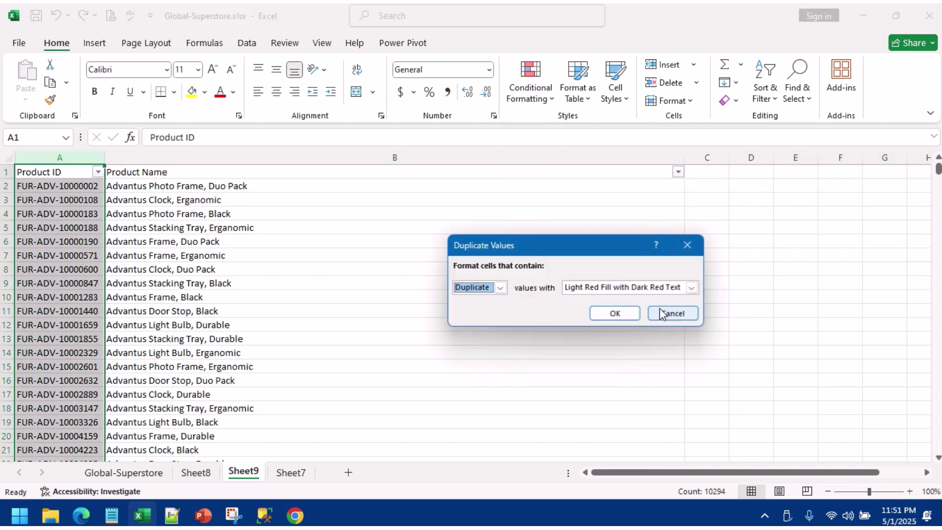
left_click(614, 314)
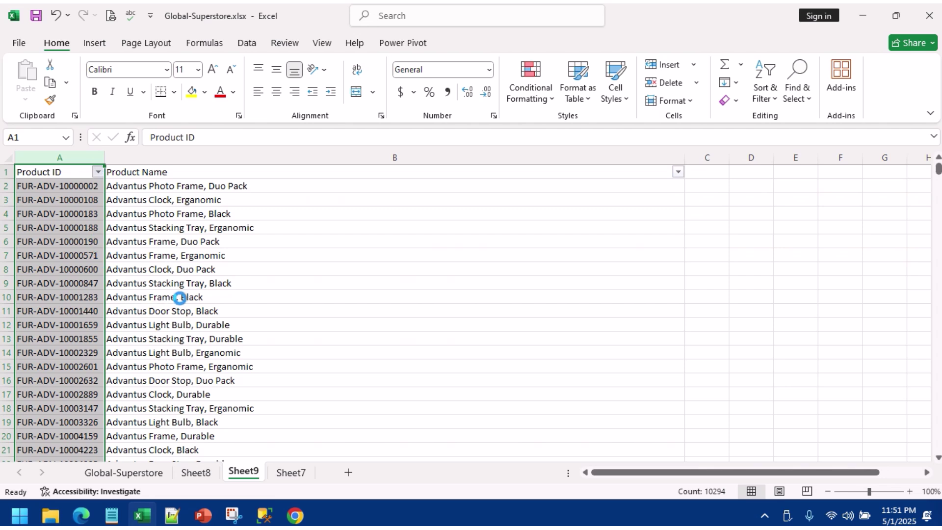
key("alt+Down")
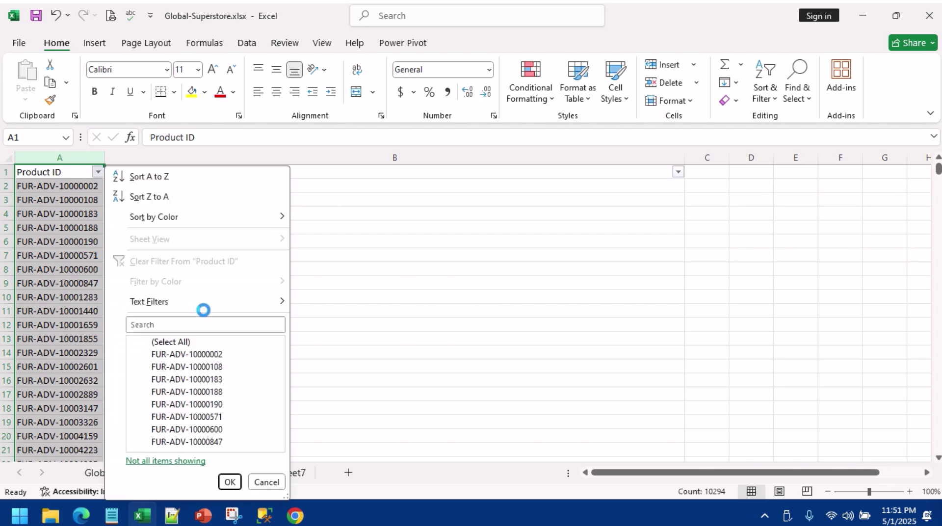
mouse_move(201, 301)
left_click(428, 240)
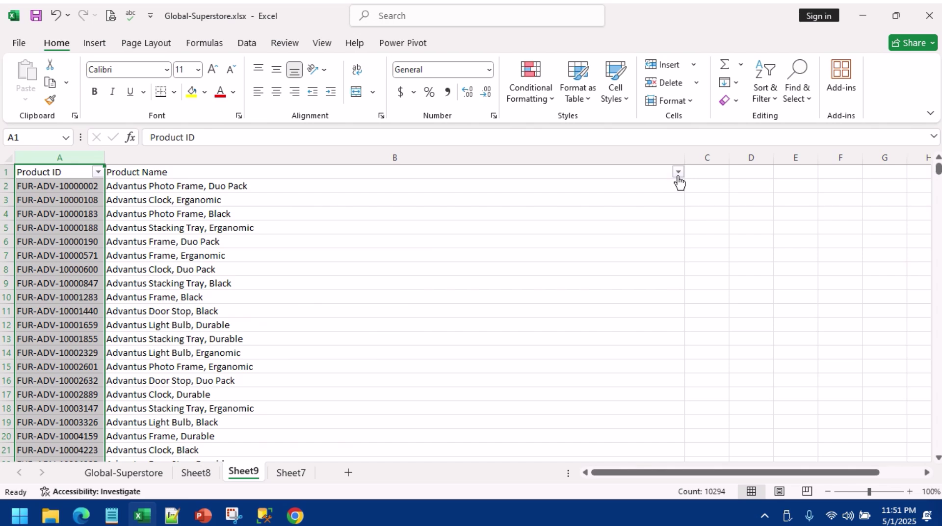
left_click(678, 172)
left_click(221, 252)
Step: Rename the Sheet9 worksheet as Products
right_click(249, 481)
left_click(280, 331)
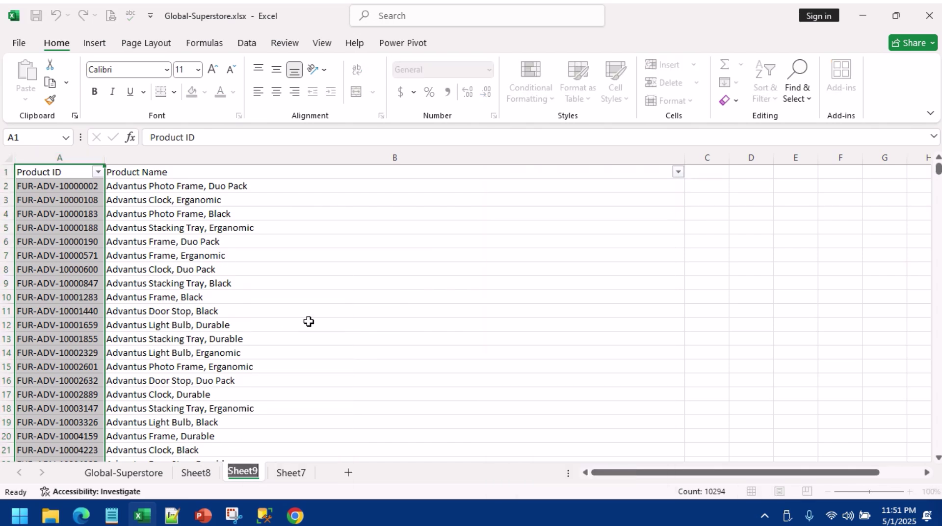
type("Products")
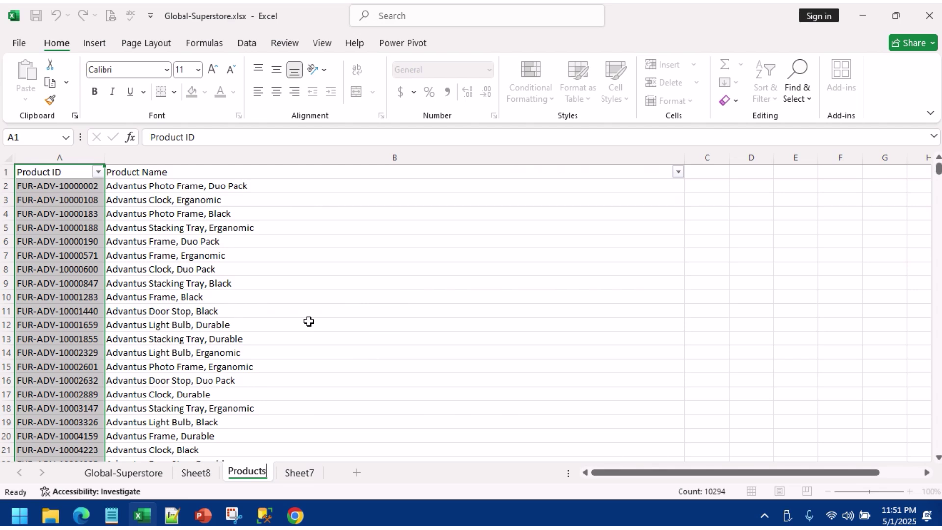
key("Return")
Step: Delete the helper worksheets Sheet7 and Sheet8 permanently
left_click(300, 472)
right_click(300, 472)
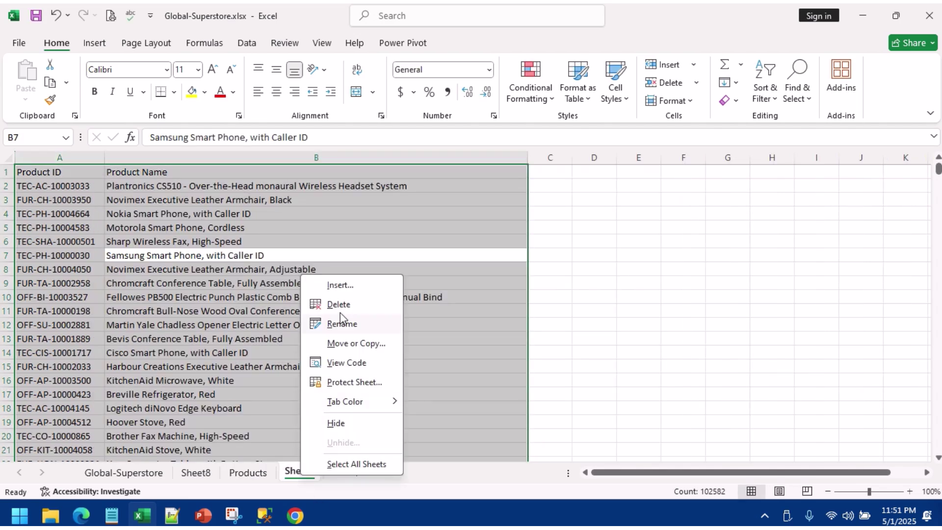
left_click(336, 302)
left_click(446, 294)
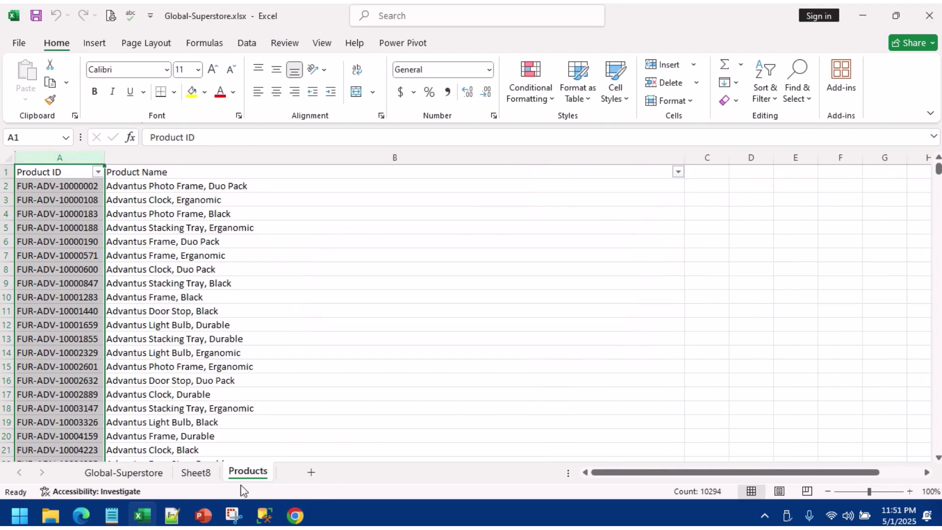
right_click(201, 474)
left_click(246, 299)
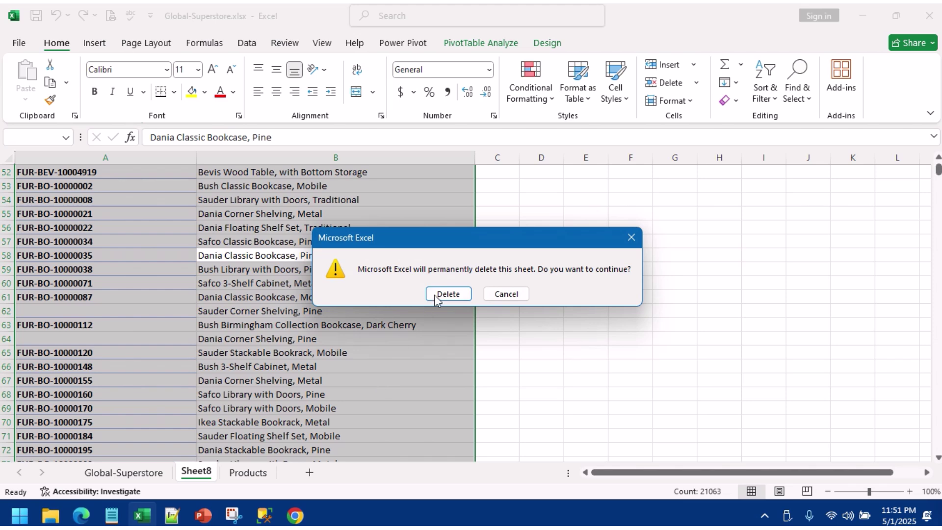
left_click(434, 296)
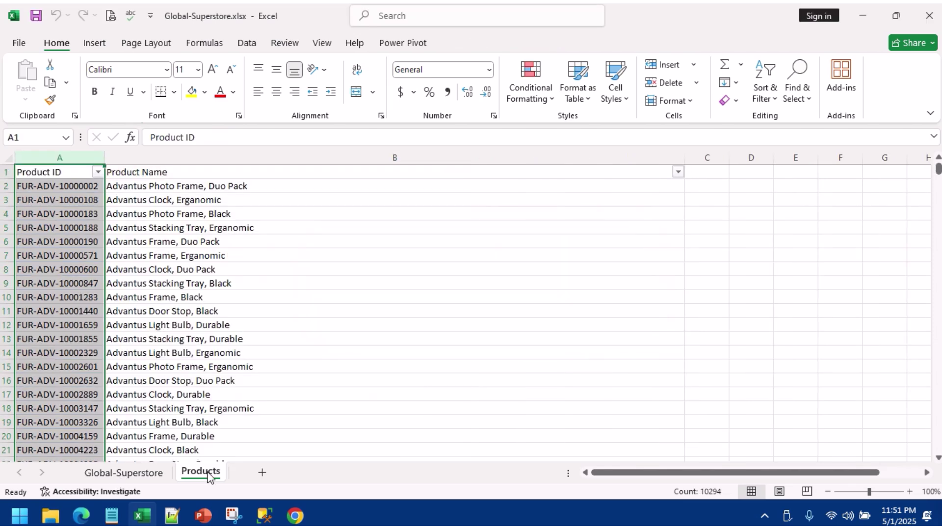
Step: Delete the Product Name column R from the Global-Superstore sheet
left_click(147, 474)
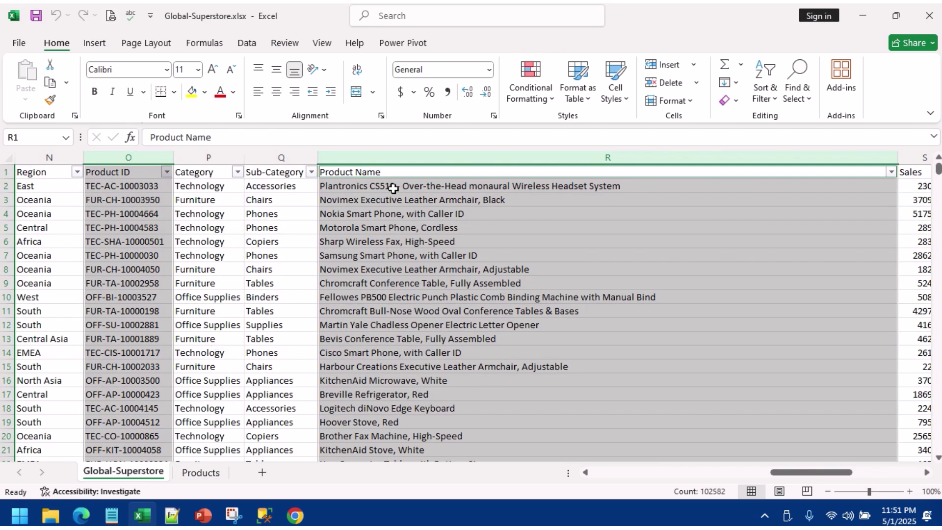
left_click(390, 156)
right_click(390, 156)
left_click(438, 313)
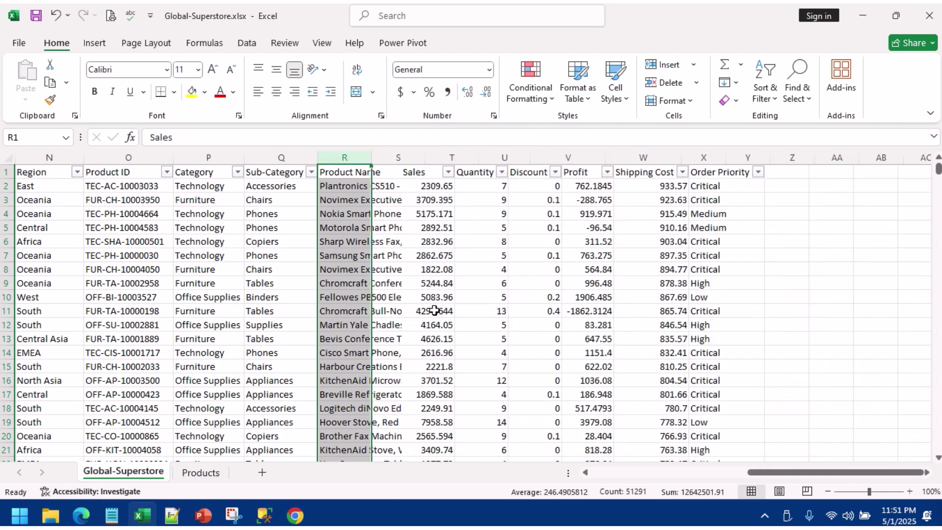
left_click(569, 338)
Step: Add the entire Global-Superstore dataset, A1:W51291, to the data model as a table with headers
left_click_drag(802, 472, 312, 427)
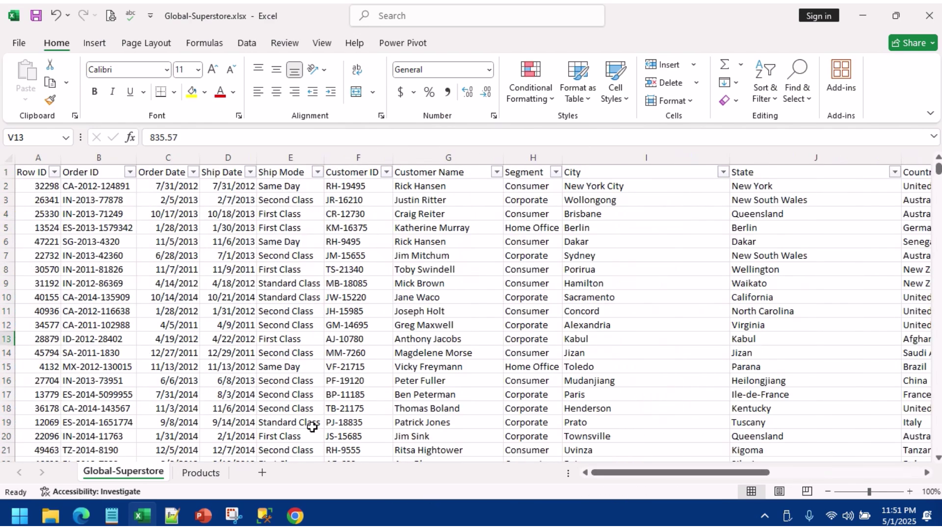
left_click(231, 350)
key("ctrl+a")
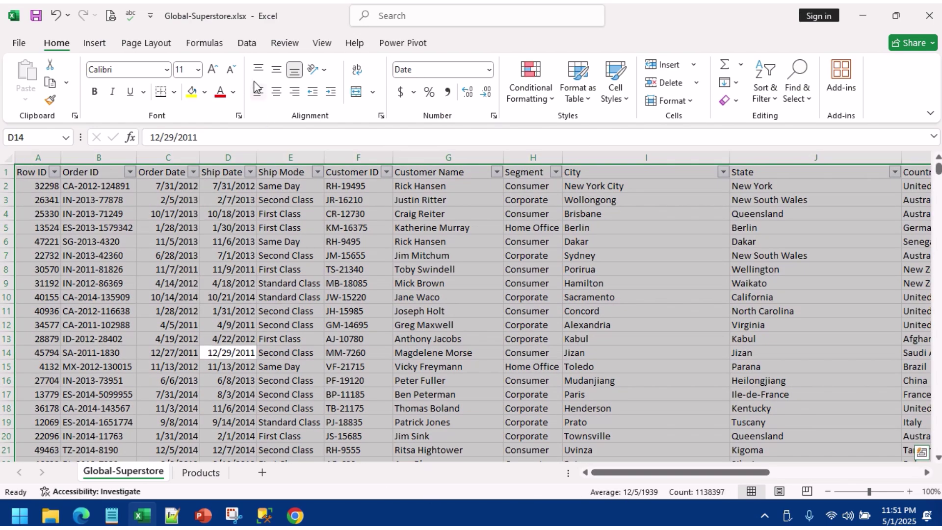
left_click(410, 44)
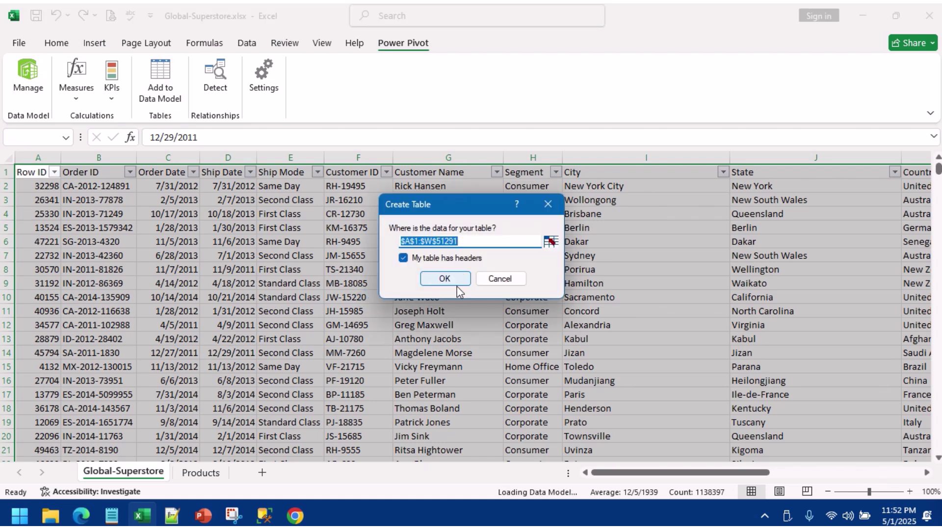
left_click(456, 285)
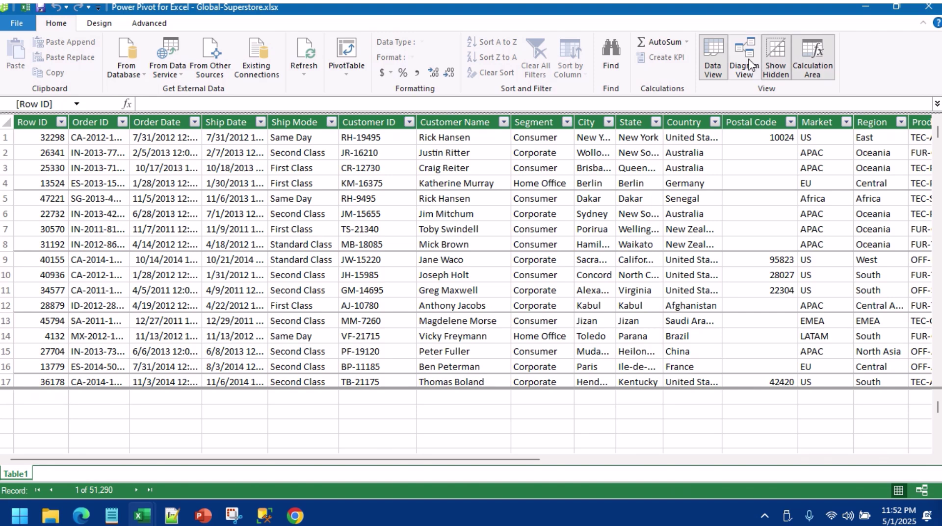
Step: Show the data model as a diagram and rename Table1 as tbx_transactions
left_click(749, 64)
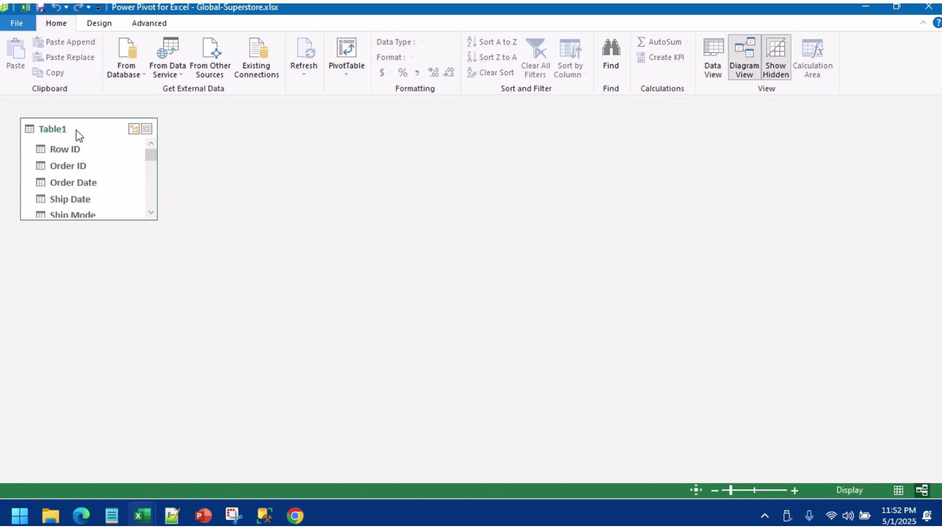
right_click(78, 134)
left_click(128, 224)
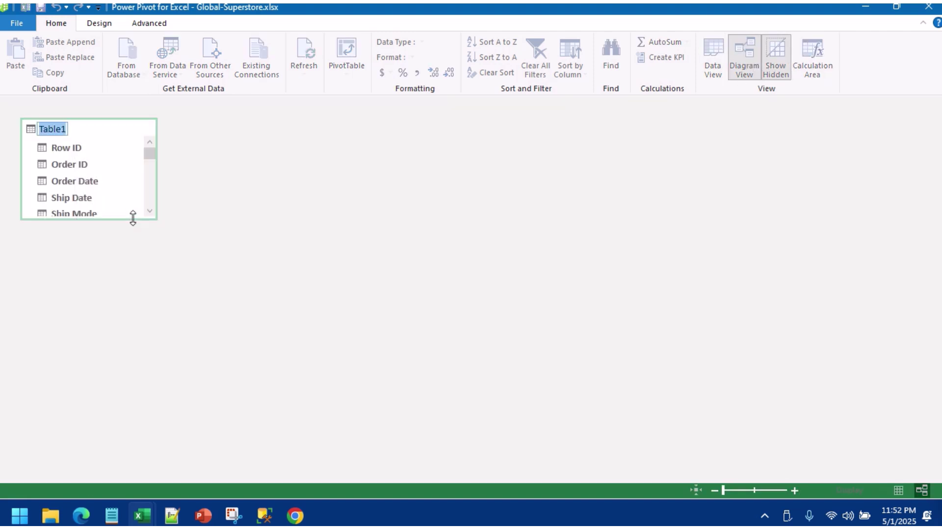
type("tbx_transactions")
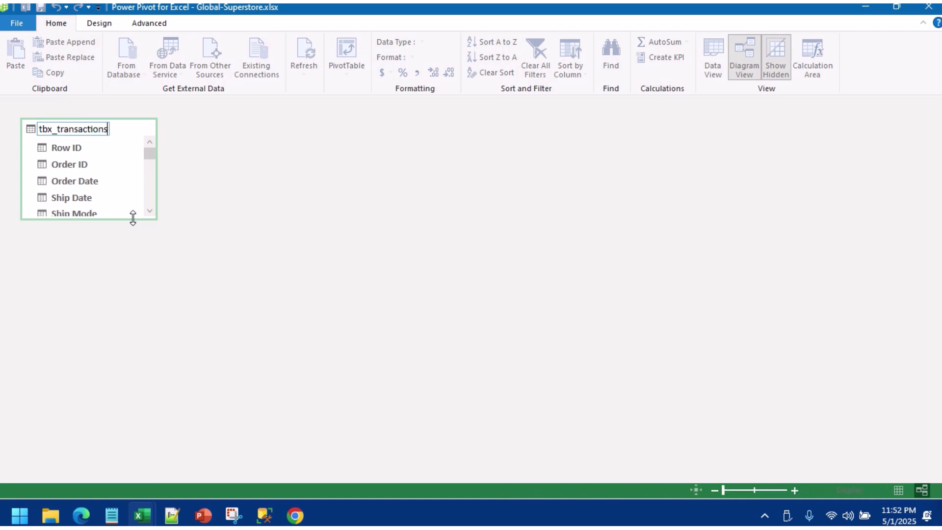
left_click(319, 227)
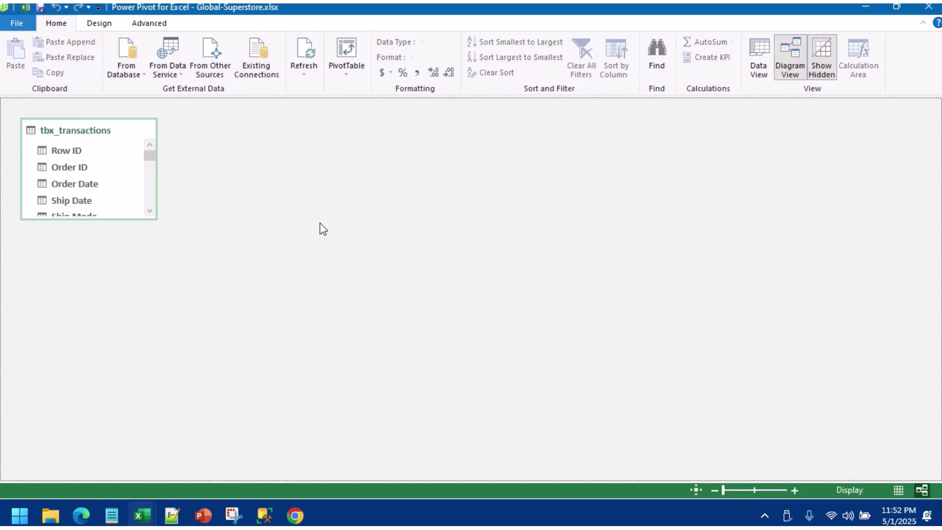
Step: Return to the workbook and add the Products sheet's list, A1:B10294, to the data model as a table with headers
left_click(16, 23)
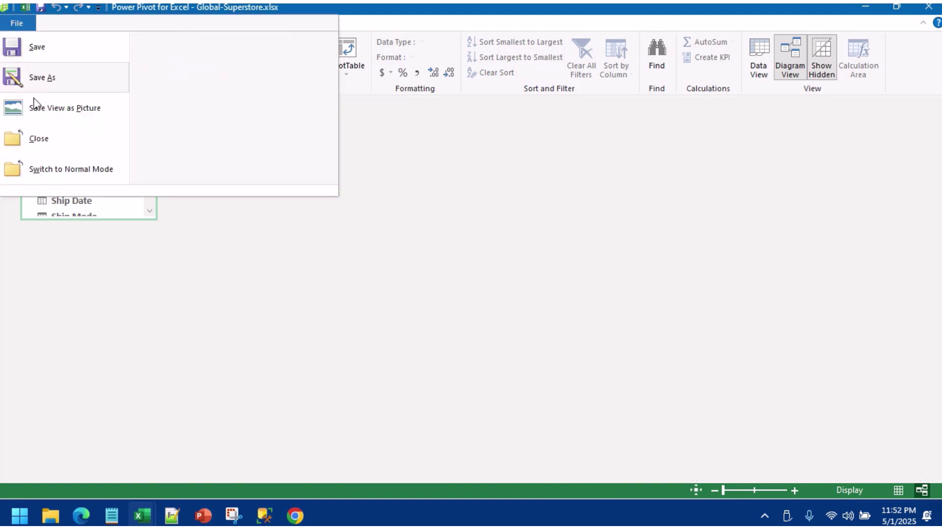
left_click(45, 141)
left_click(201, 472)
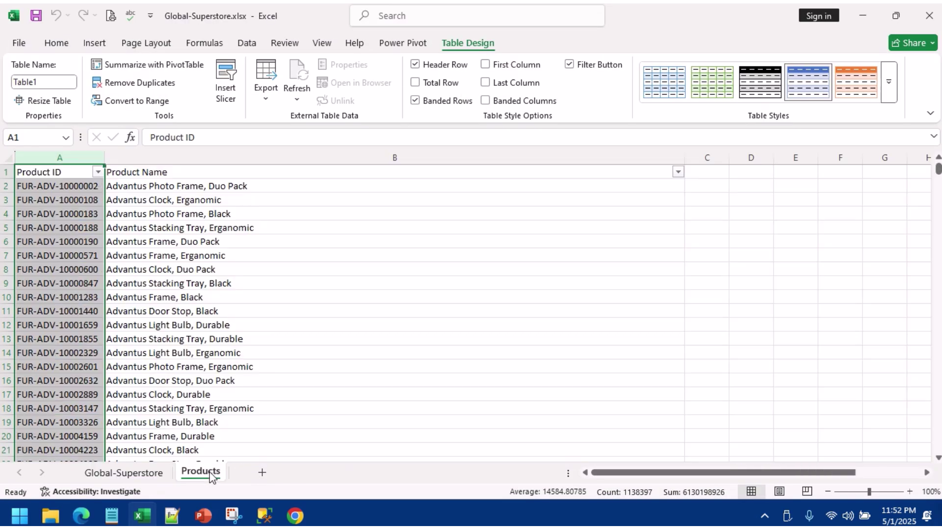
left_click(212, 280)
key("ctrl+a")
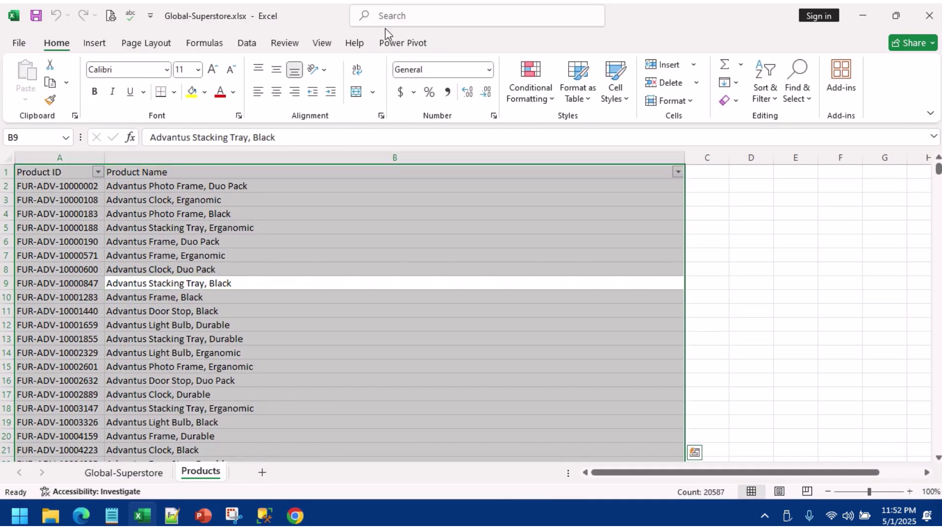
left_click(390, 43)
key("ctrl+t")
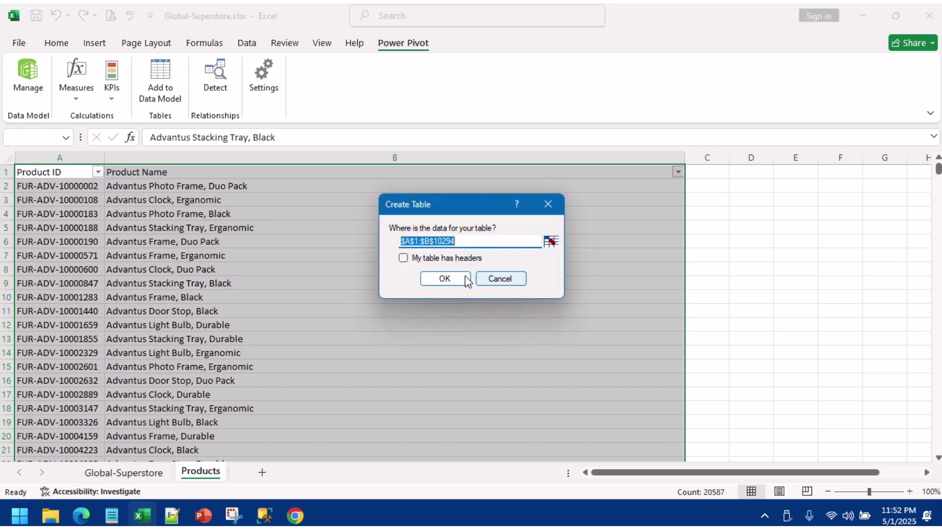
left_click(403, 257)
left_click(439, 278)
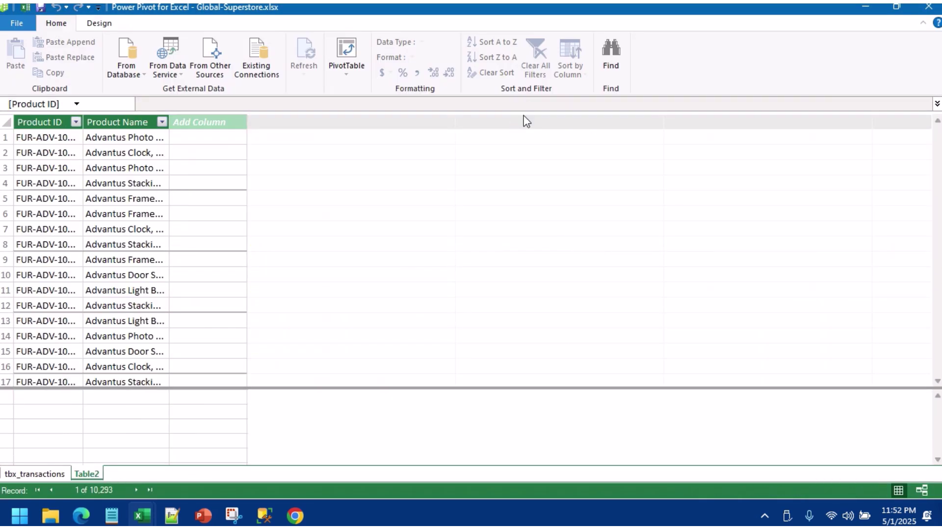
Step: Rename Table2 as tbx_products in the data model diagram
left_click(744, 57)
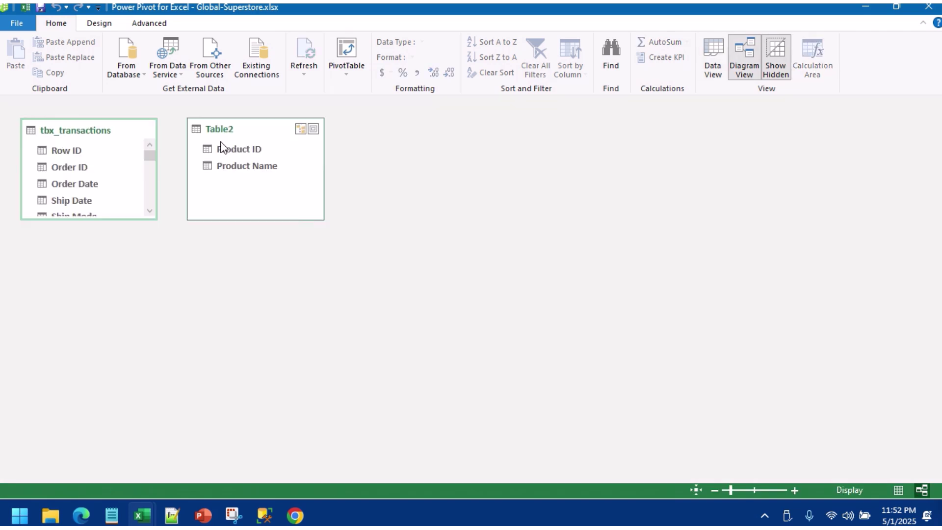
right_click(211, 134)
left_click(269, 246)
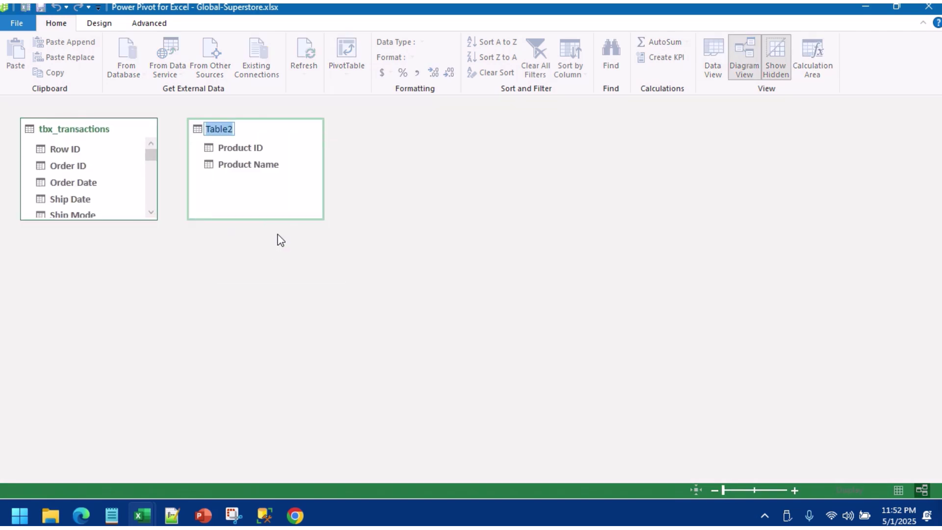
type("tbx_products")
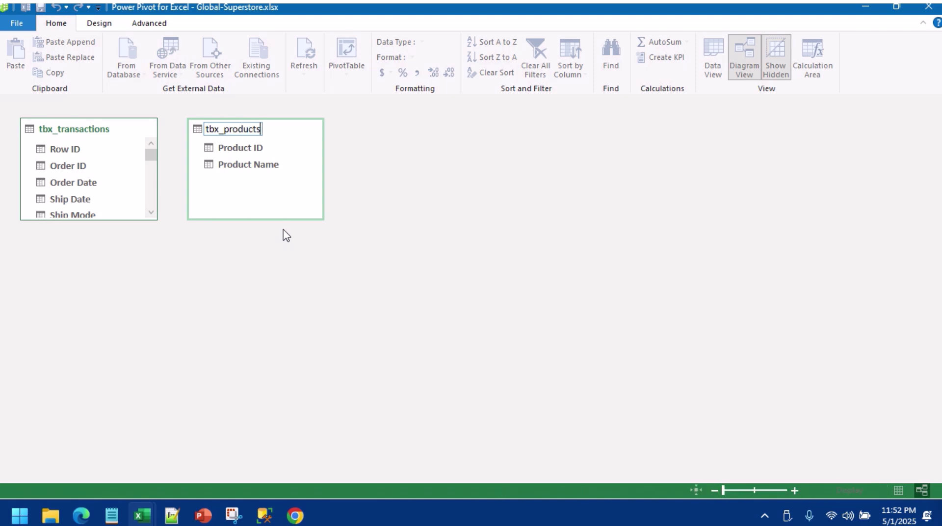
key("Return")
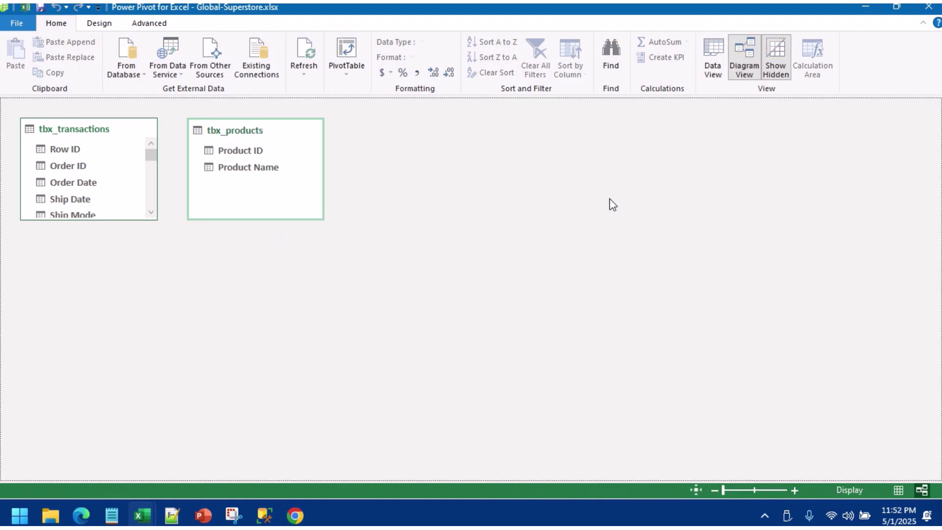
Step: Create a new date table in the data model and enlarge the Calendar and tbx_transactions boxes to show more fields
left_click(99, 23)
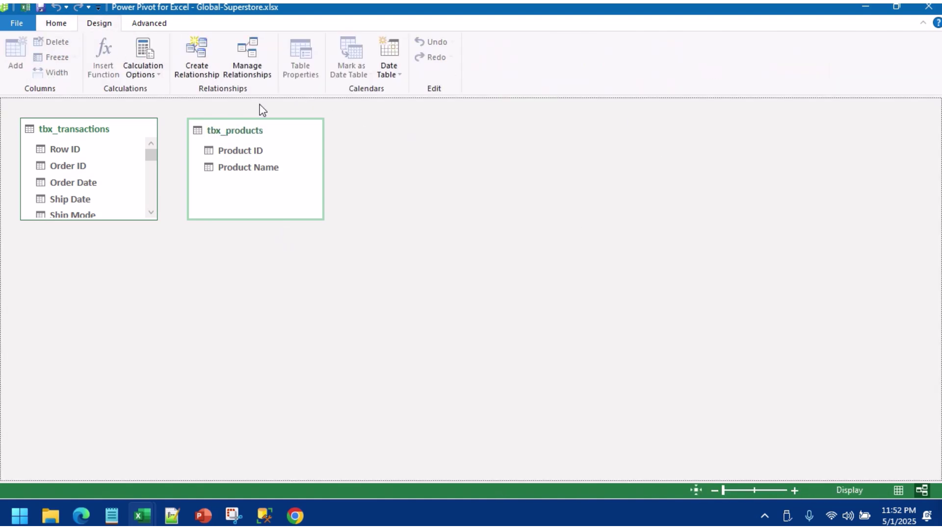
left_click(390, 78)
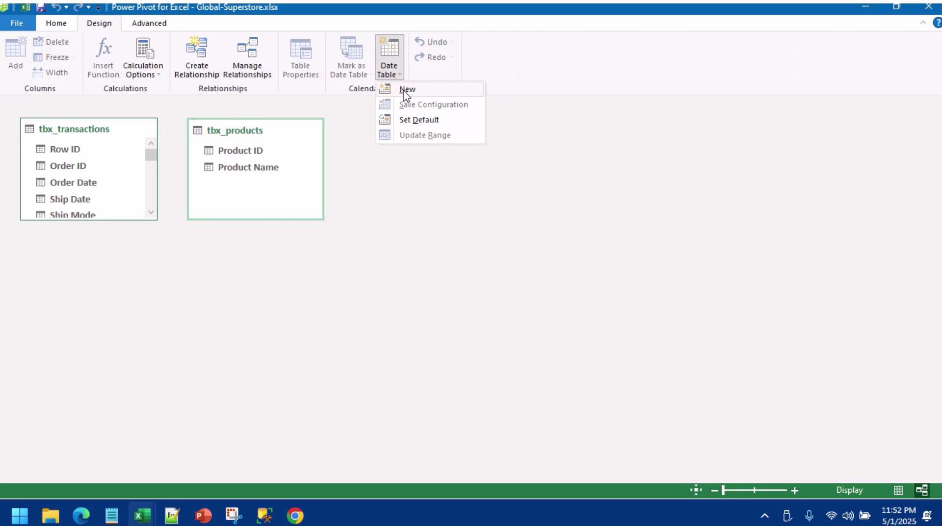
left_click(404, 92)
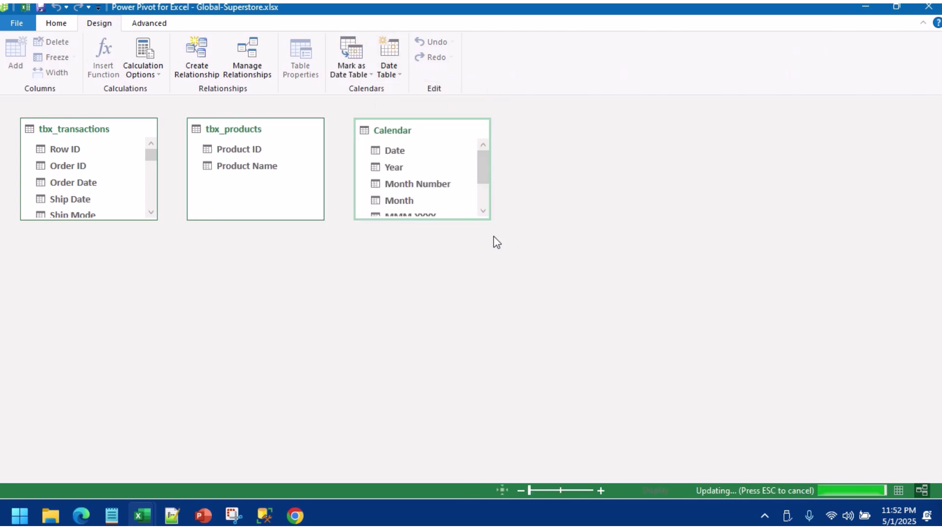
left_click_drag(446, 219, 470, 319)
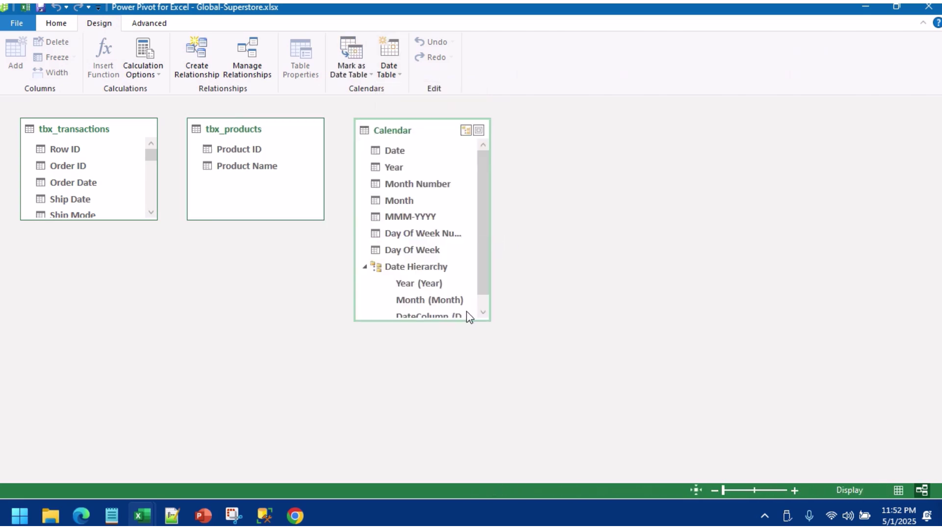
left_click_drag(73, 219, 64, 375)
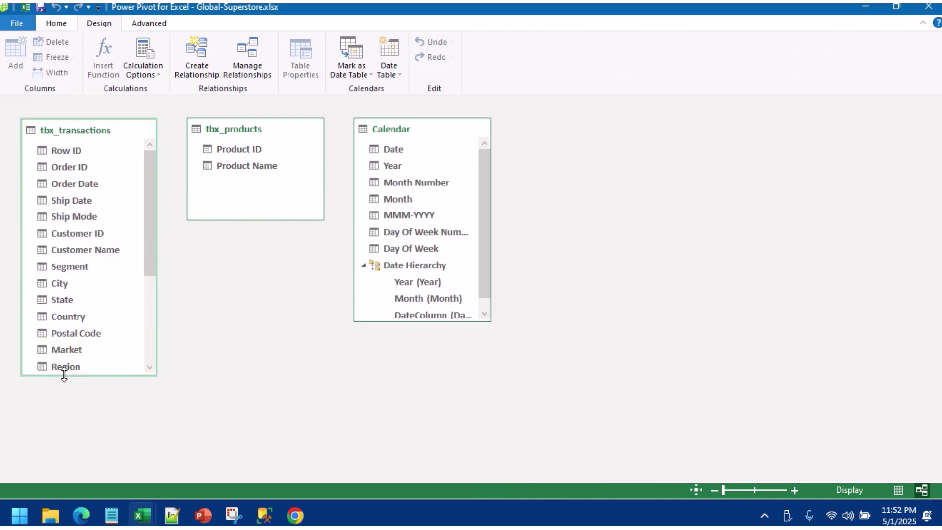
Step: Relate tbx_transactions to Calendar through Order Date and Date, and to tbx_products through Product ID, spacing the table boxes apart
left_click_drag(403, 135, 494, 138)
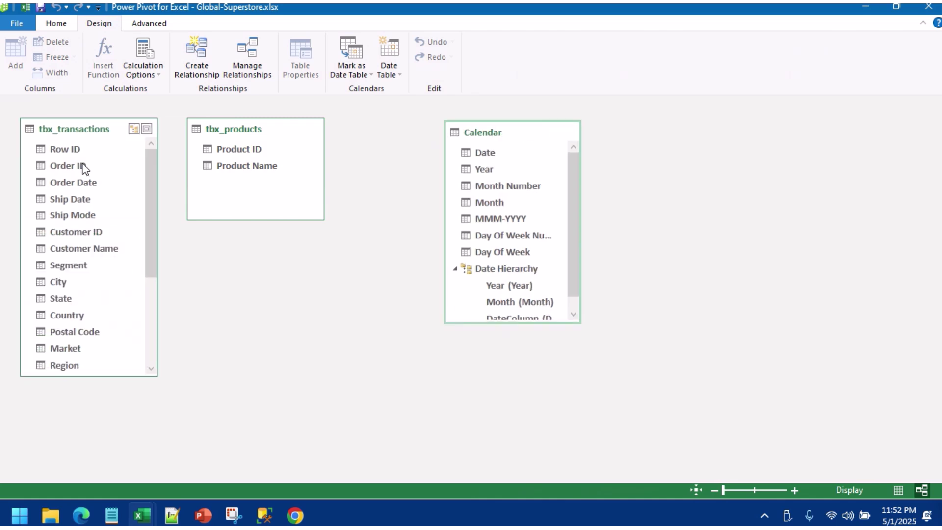
left_click_drag(80, 186, 289, 269)
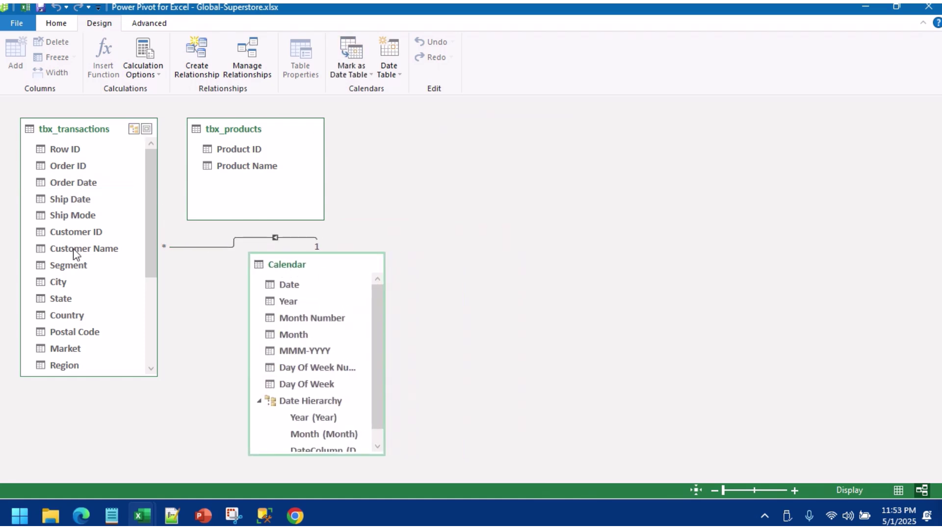
scroll(77, 278, "down", 2)
left_click_drag(79, 351, 217, 150)
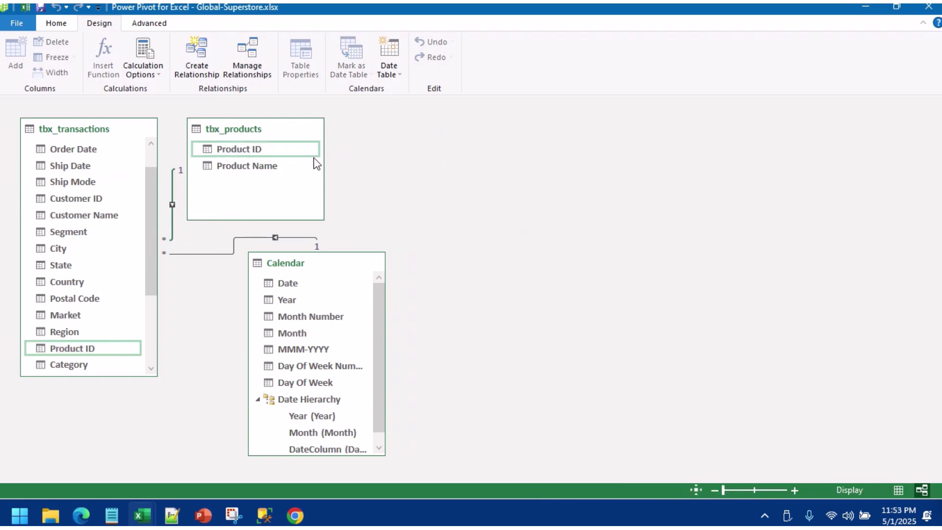
left_click_drag(262, 131, 424, 133)
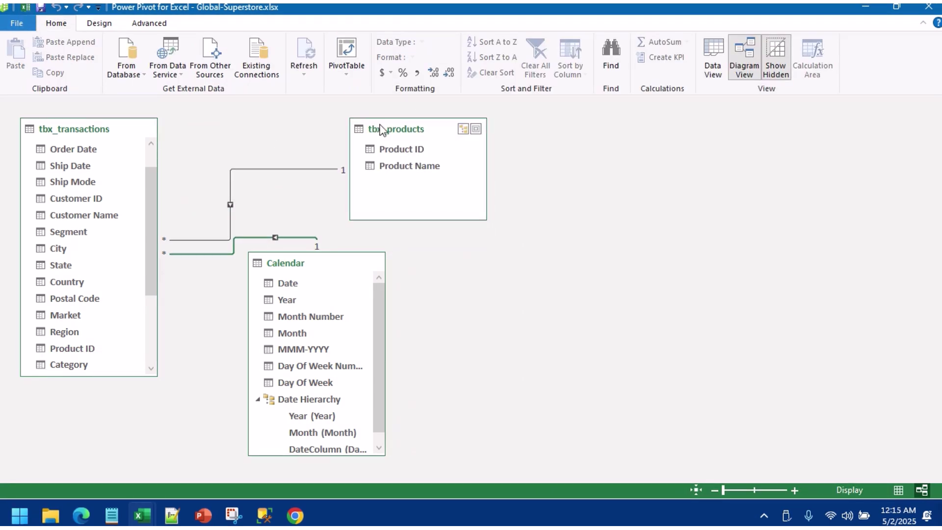
Step: Create a PivotTable from the data model on a new worksheet
left_click(342, 74)
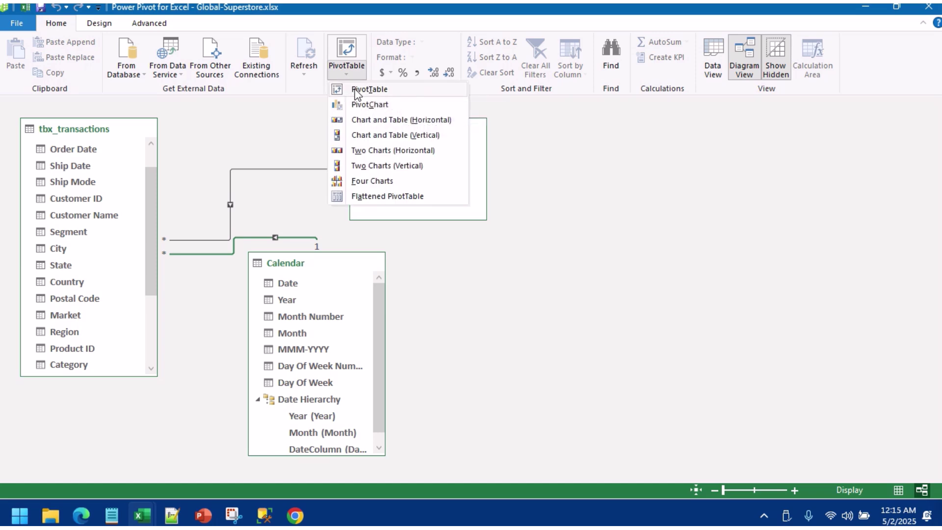
left_click(356, 93)
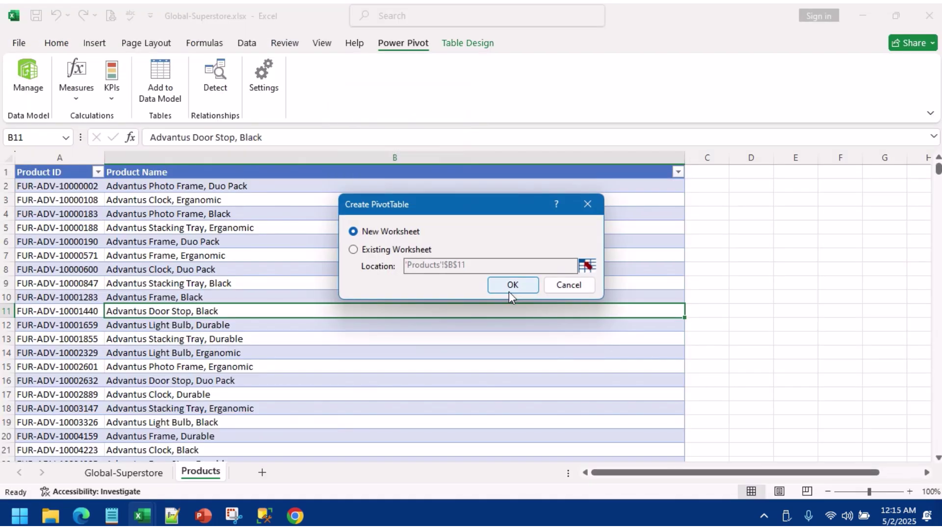
left_click(510, 290)
Step: Rename the new PivotTable sheet as Country
right_click(201, 472)
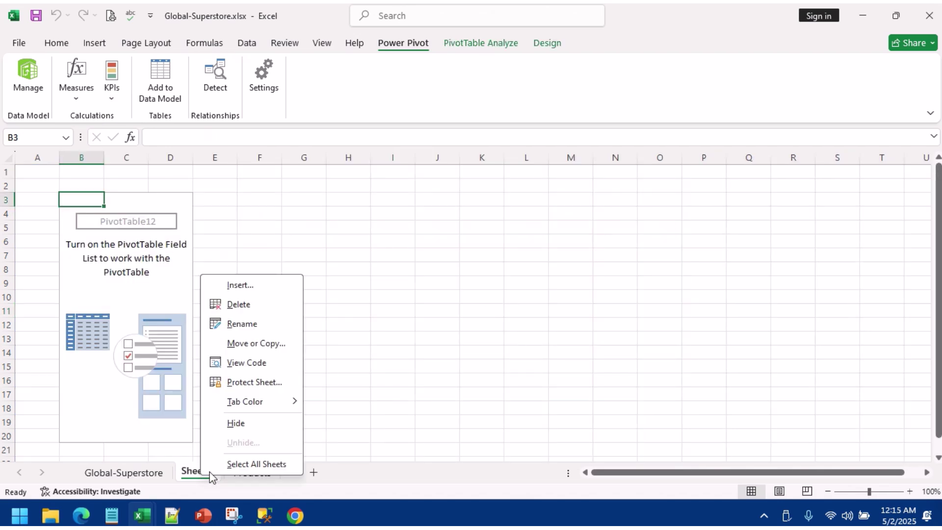
left_click(272, 322)
type("Country")
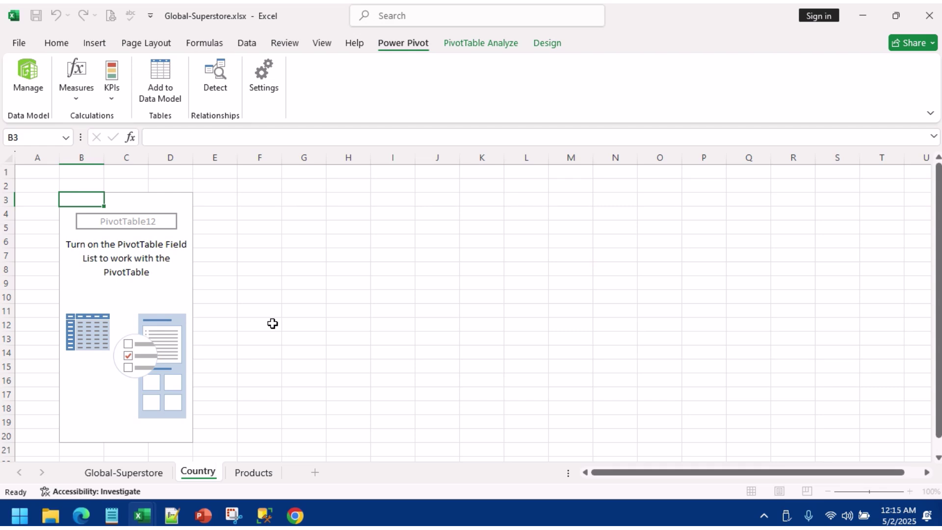
type("_")
key("BackSpace")
key("Return")
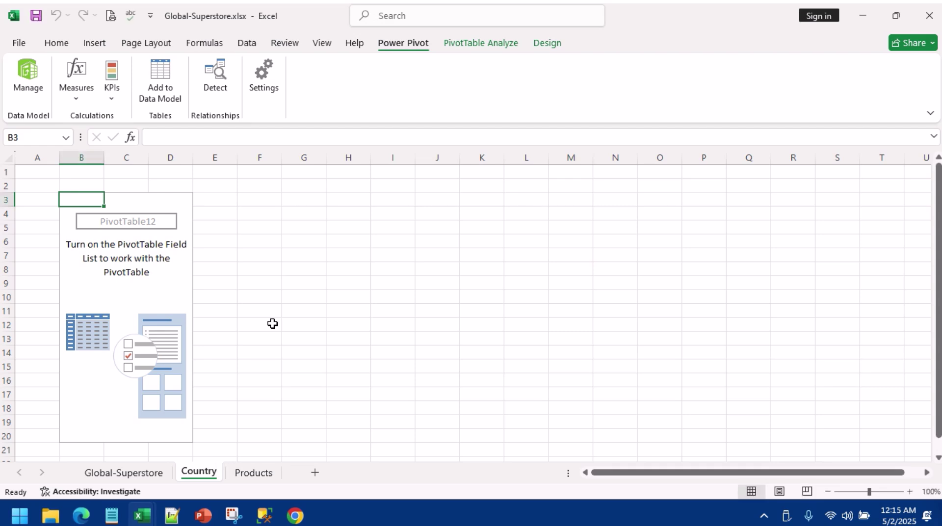
Step: Show the PivotTable's field list and add the Country field from tbx_transactions to the rows
left_click(131, 196)
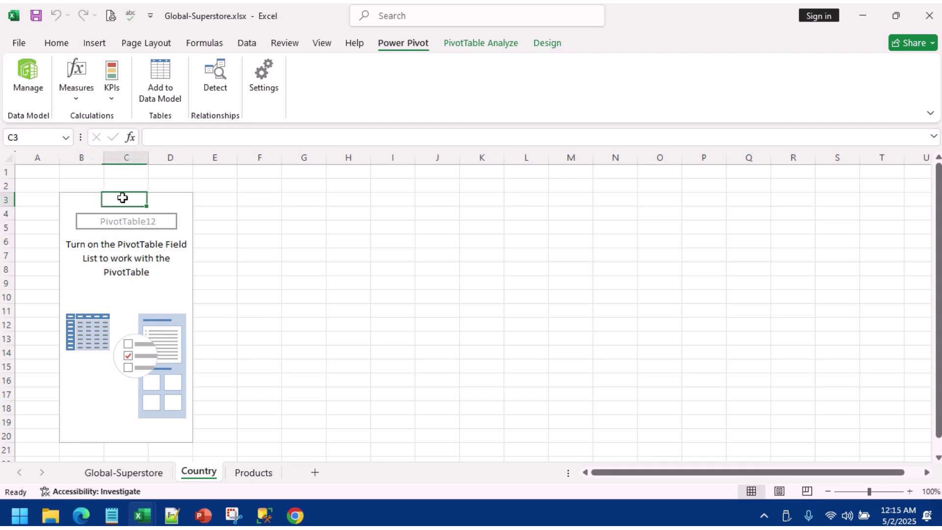
left_click(101, 271)
right_click(105, 273)
left_click(189, 416)
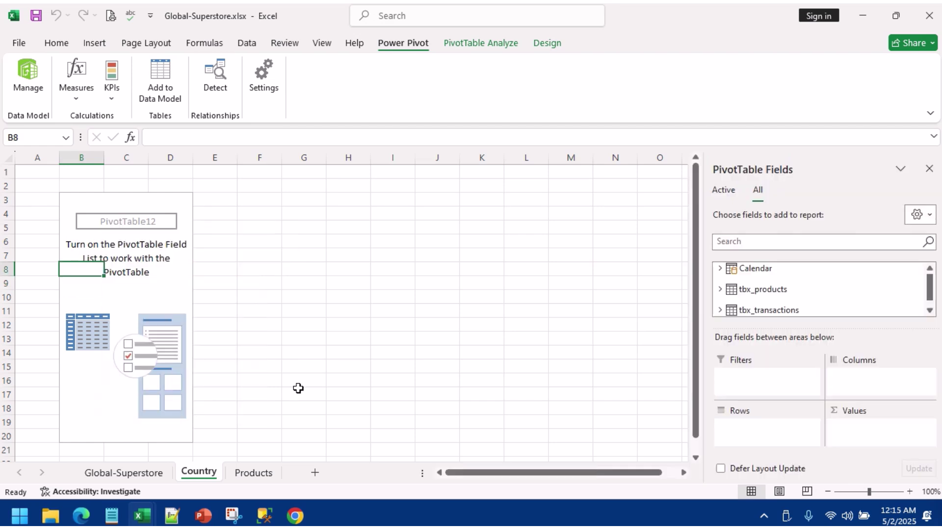
left_click(759, 248)
type("coun")
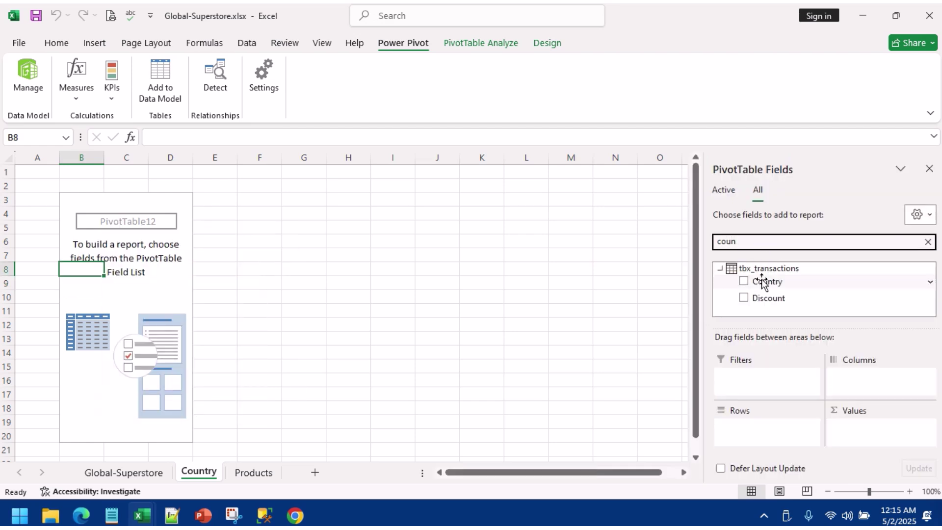
left_click(762, 283)
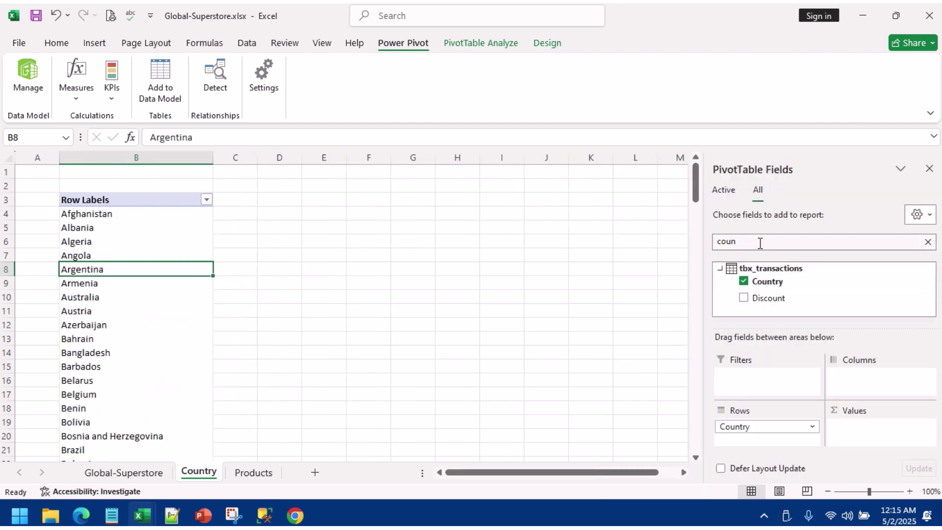
Step: Add the State field from tbx_transactions to the PivotTable rows beneath Country
left_click_drag(758, 241, 662, 245)
type("sta")
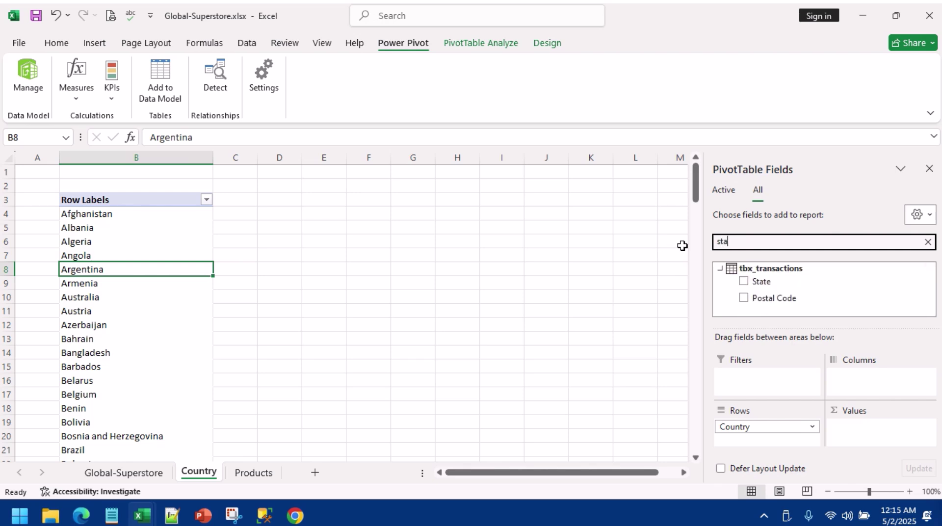
left_click(758, 281)
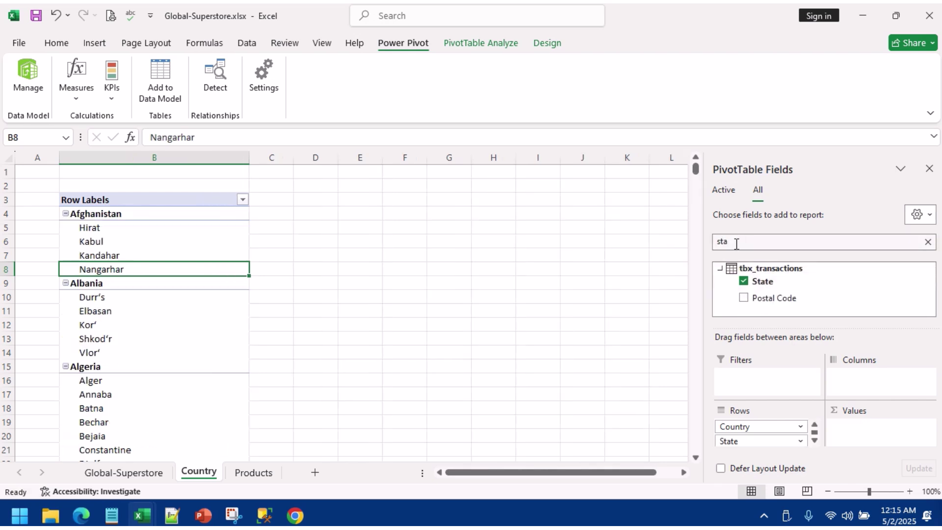
Step: Move the Country field from the PivotTable rows to the report filter
left_click_drag(734, 243, 717, 240)
type("cou")
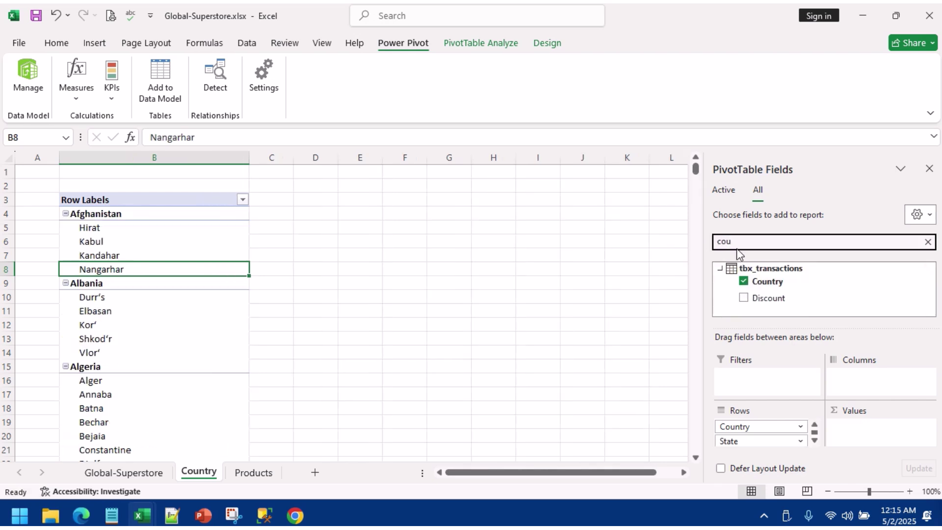
left_click_drag(781, 287, 787, 368)
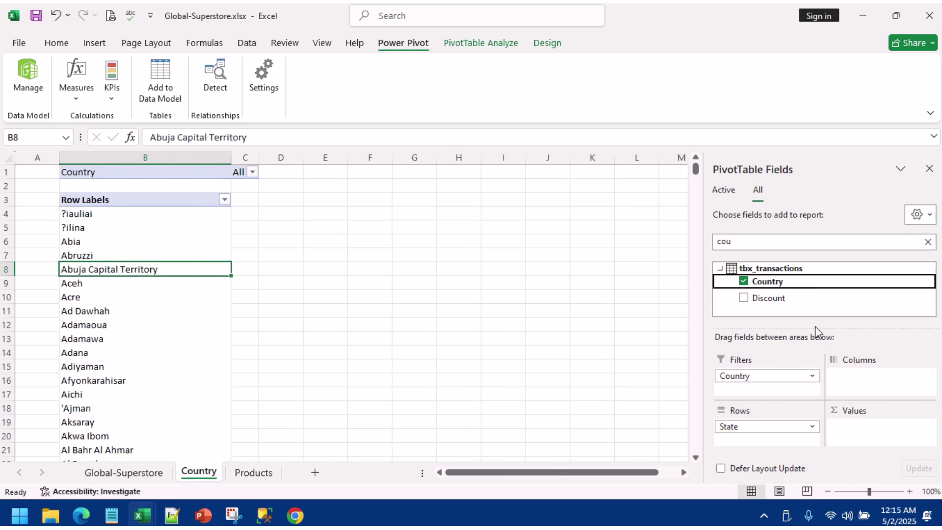
Step: Add Order ID to the PivotTable values and summarize it by Distinct Count
left_click_drag(771, 242, 693, 244)
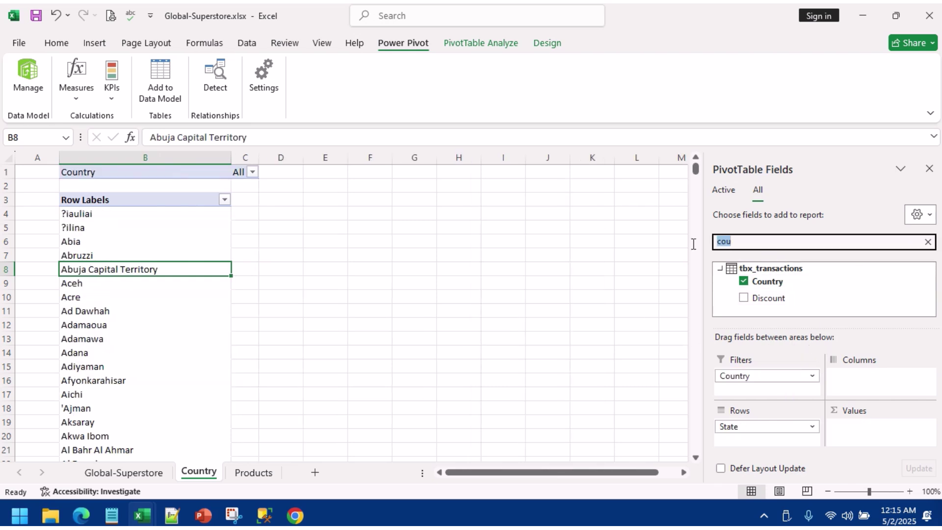
key("BackSpace")
type("ord")
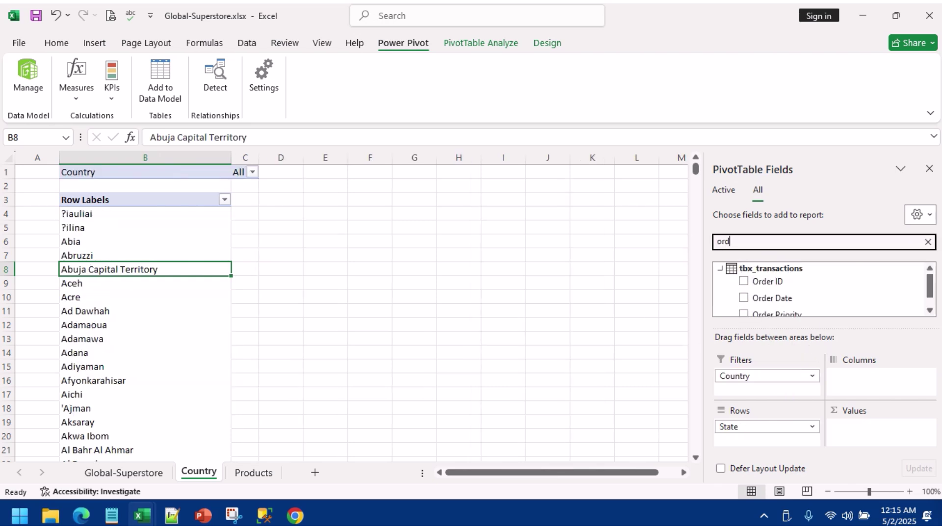
left_click_drag(765, 281, 883, 434)
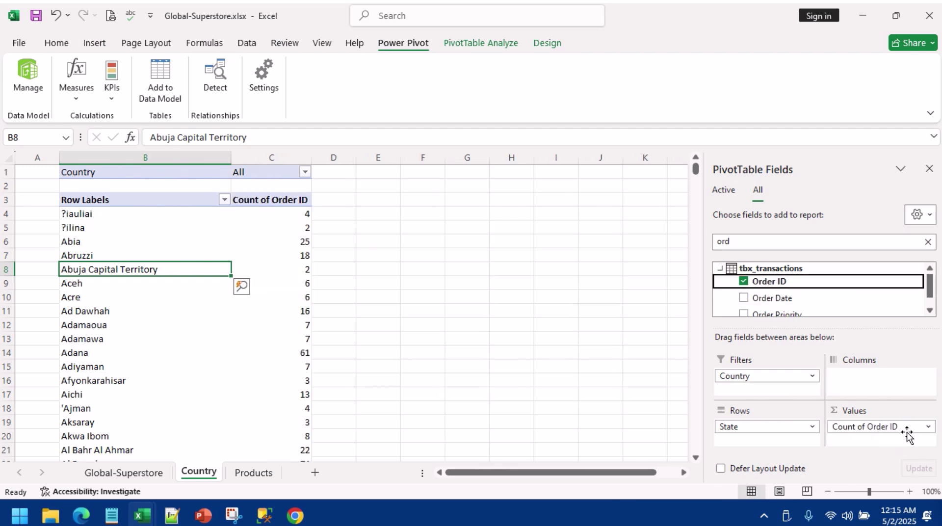
left_click(927, 426)
left_click(863, 412)
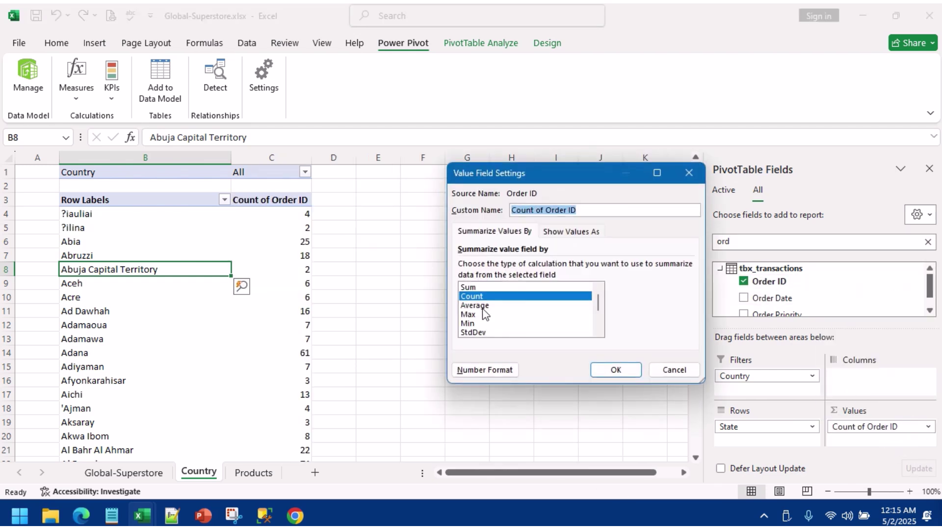
scroll(485, 307, "down", 3)
left_click(486, 323)
left_click(614, 369)
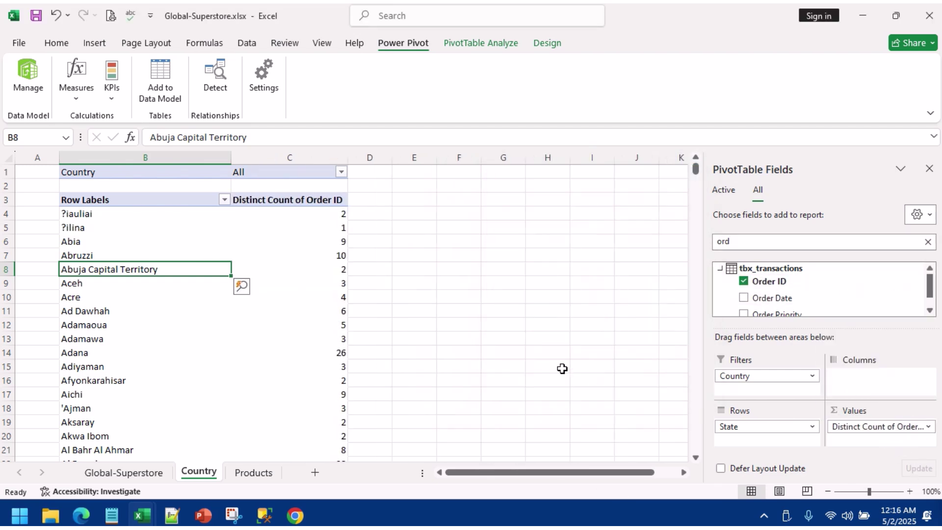
Step: Set the State field's layout to tabular form with repeated item labels
right_click(158, 255)
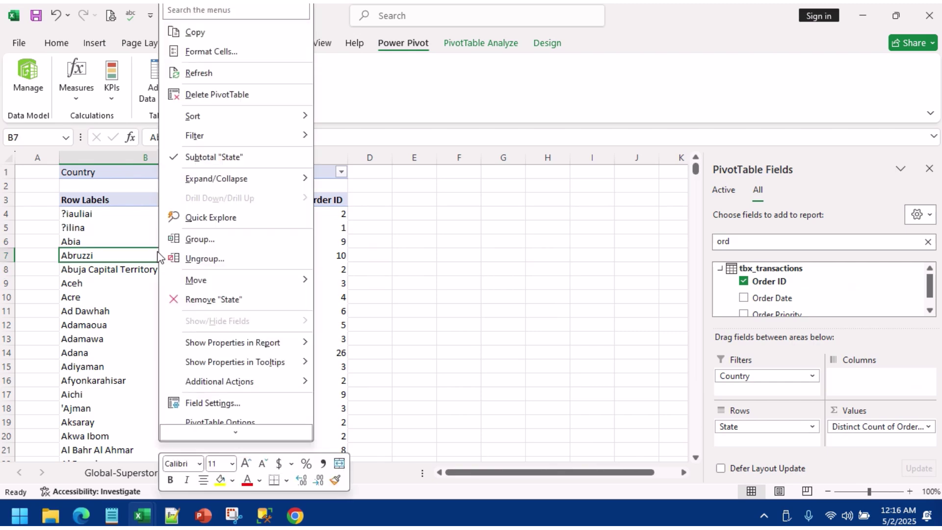
left_click(234, 406)
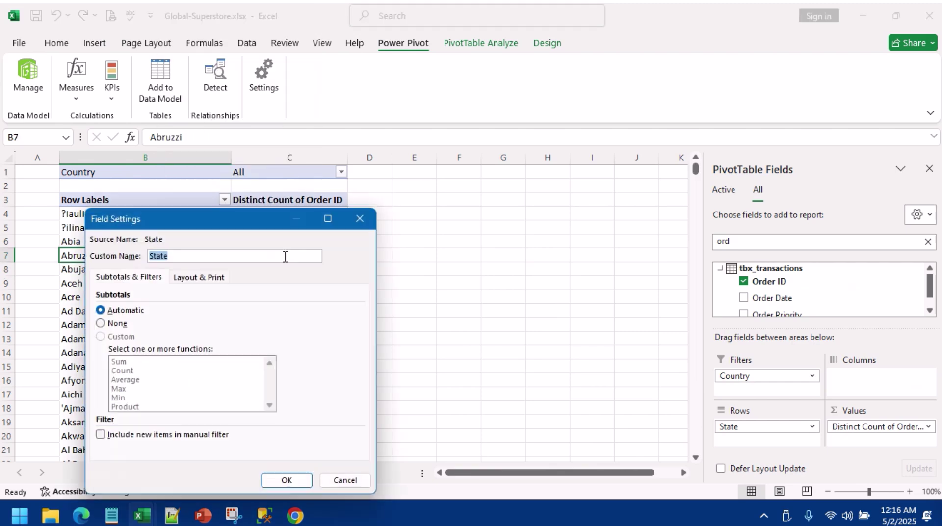
left_click(200, 278)
left_click(128, 369)
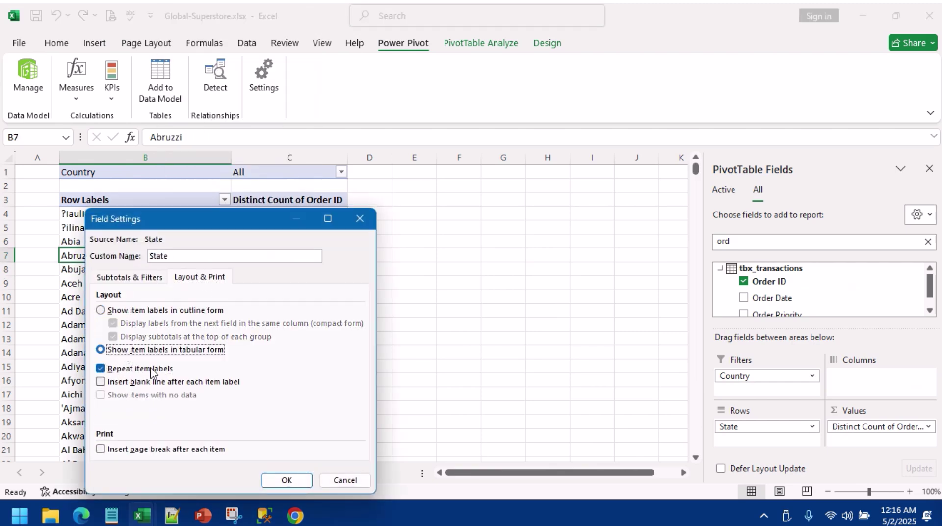
left_click(286, 479)
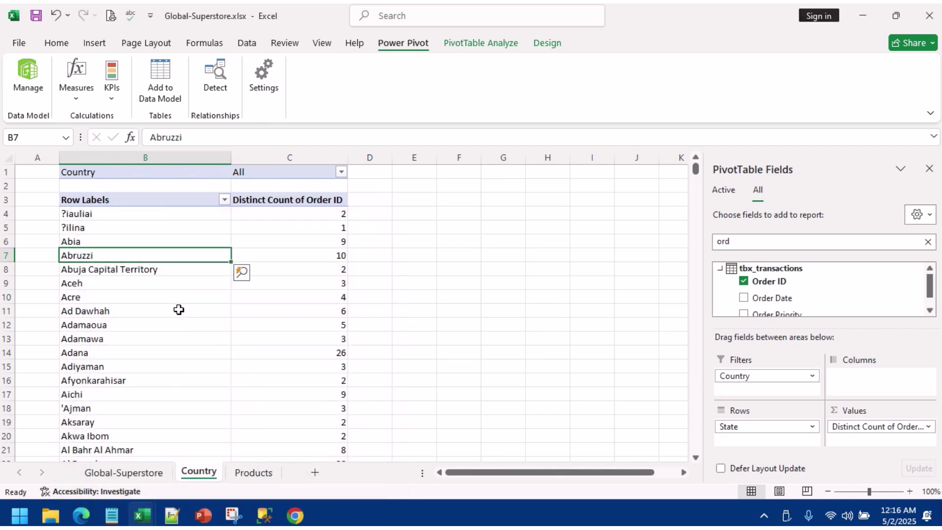
right_click(153, 204)
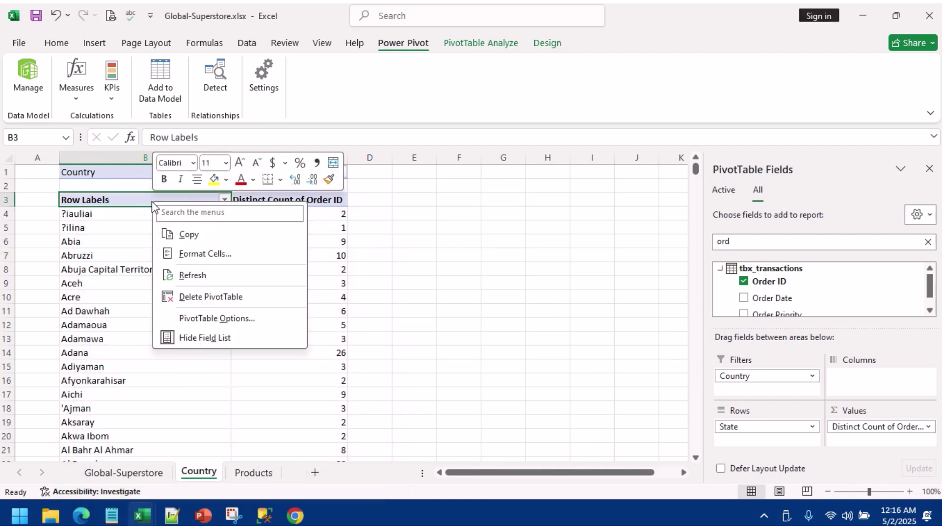
left_click(198, 320)
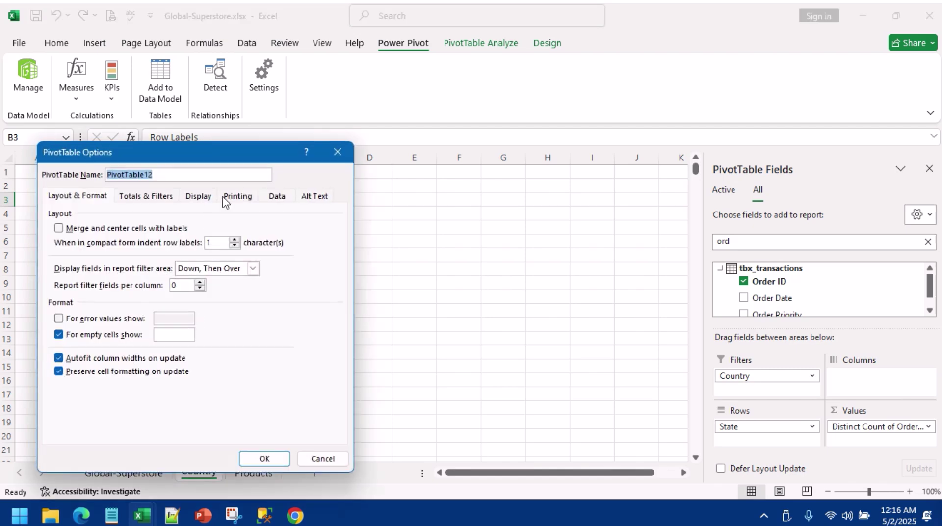
left_click(328, 153)
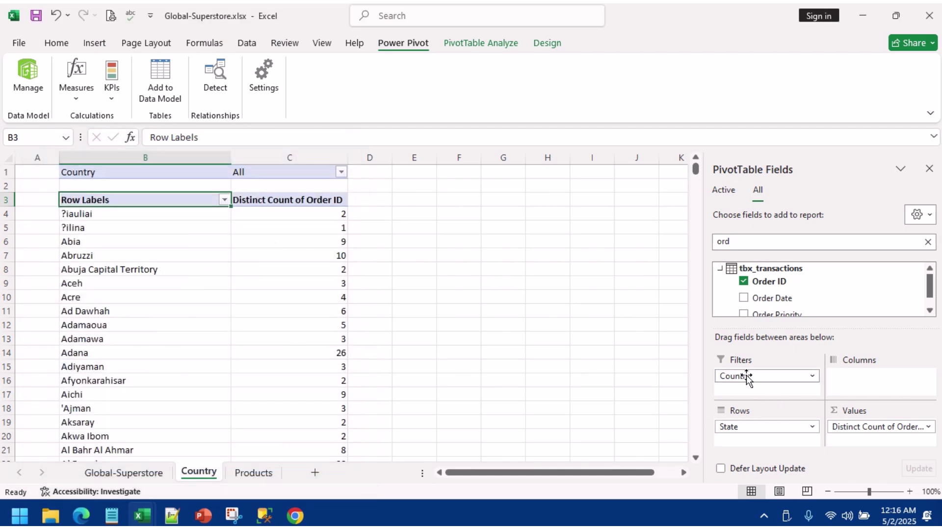
Step: Move Country from the report filter to the rows above State and set its layout to tabular form with repeated item labels
left_click_drag(758, 378, 765, 427)
right_click(156, 283)
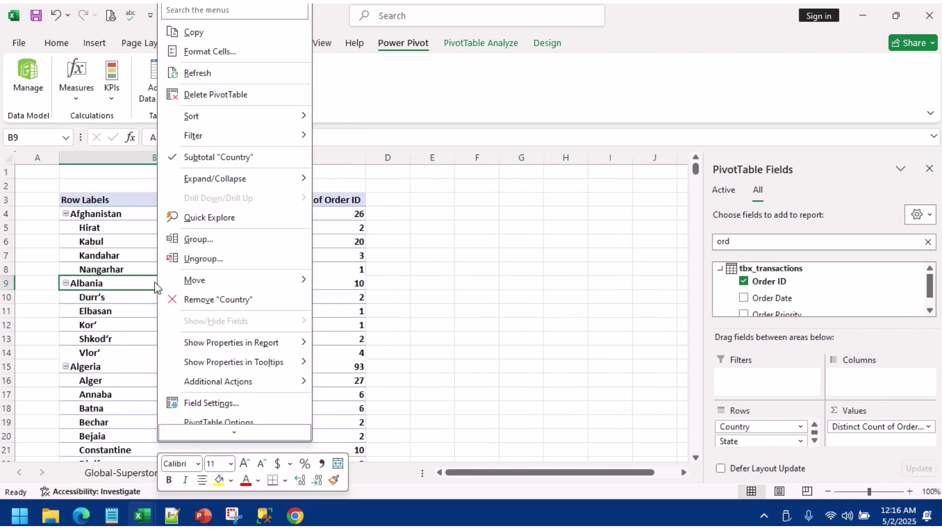
left_click(228, 406)
left_click(187, 283)
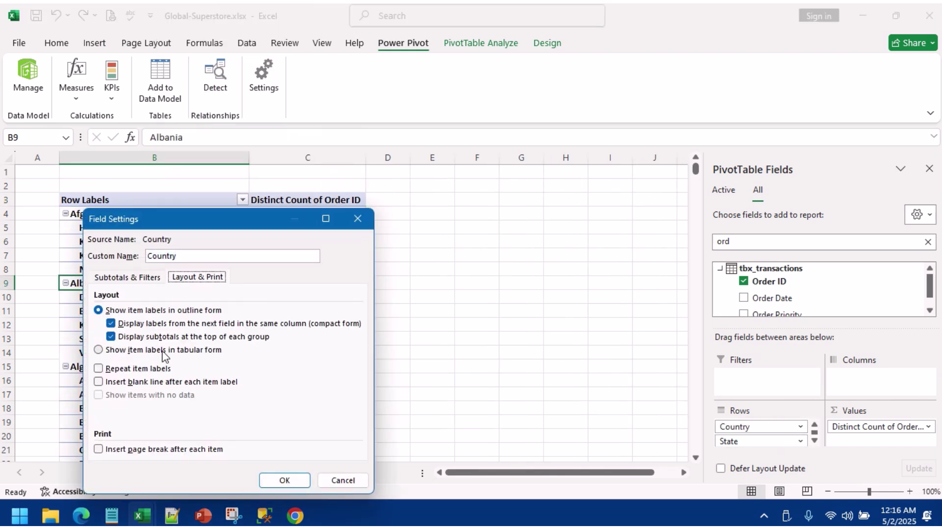
left_click(142, 350)
left_click(128, 368)
left_click(284, 480)
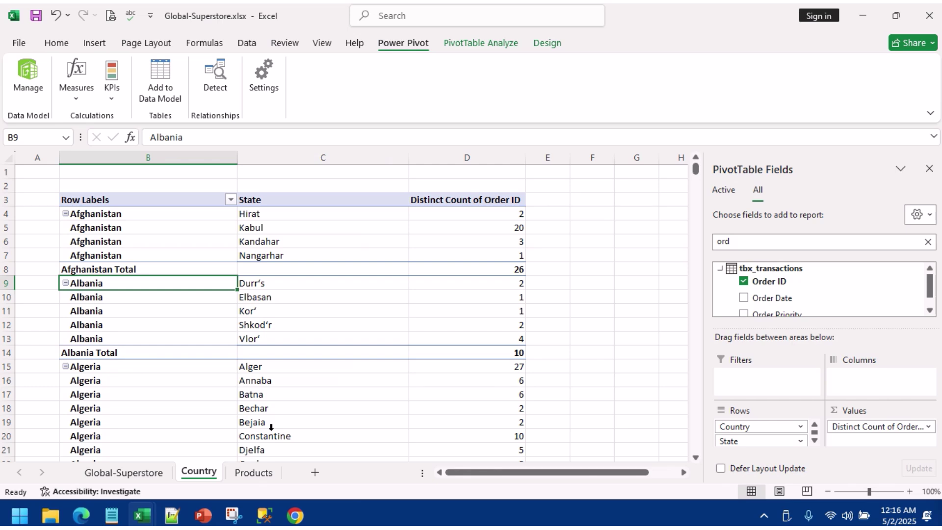
Step: Delete the empty column A beside the PivotTable and narrow the State column
left_click(42, 149)
right_click(41, 150)
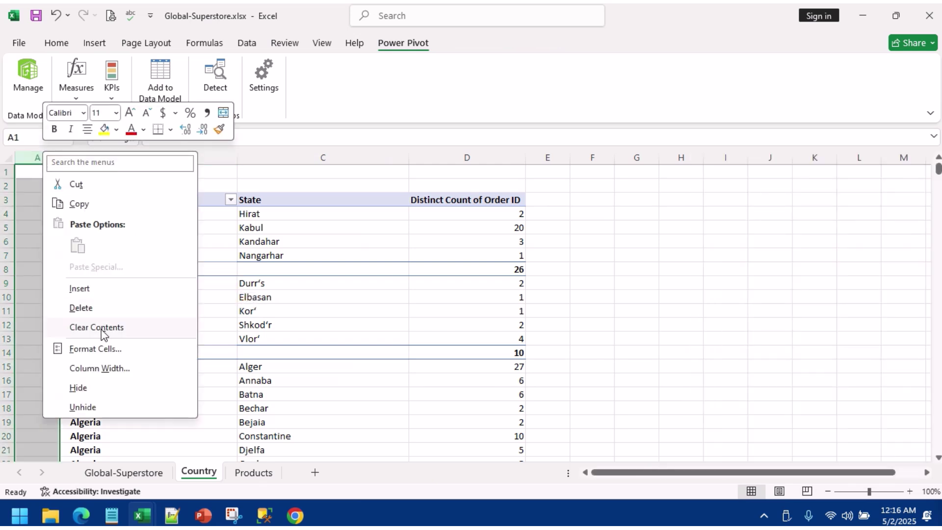
left_click(91, 307)
left_click(238, 242)
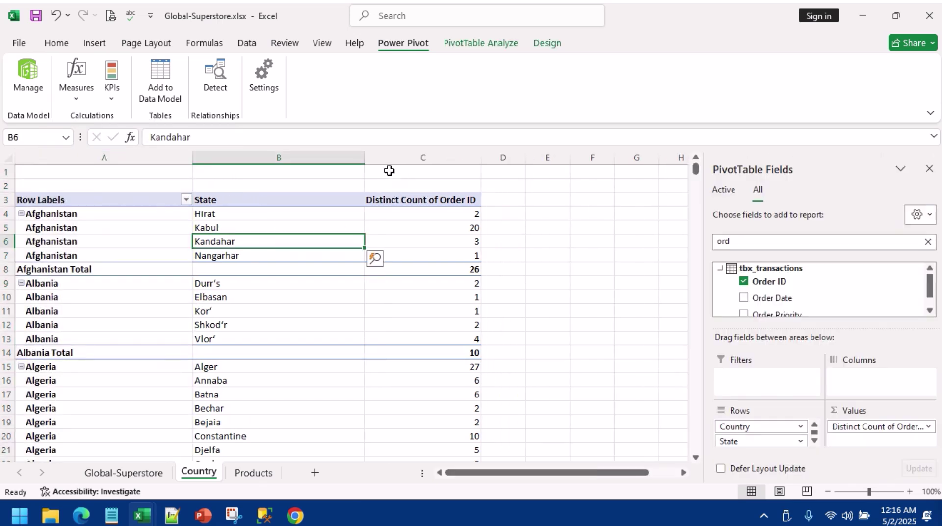
left_click_drag(364, 157, 300, 157)
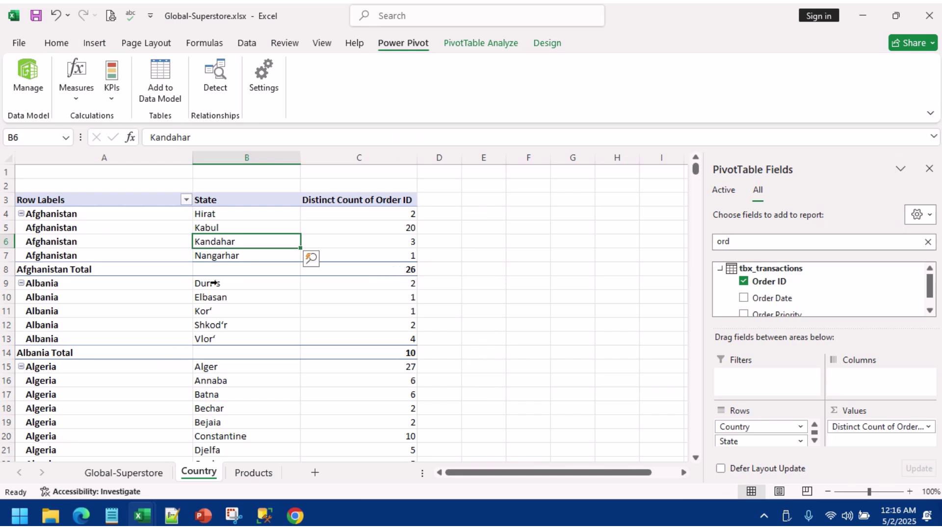
Step: Try to insert a filled map chart directly from the PivotTable data
left_click(64, 255)
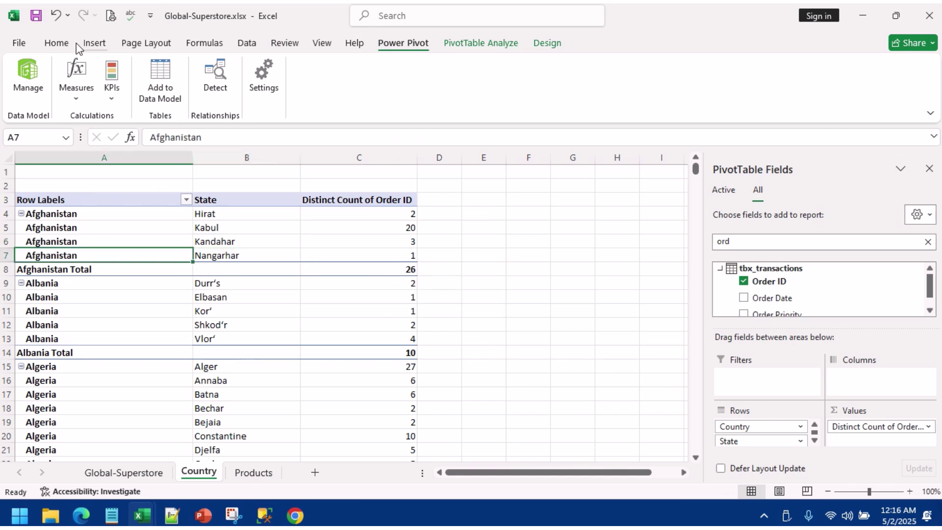
left_click(93, 44)
left_click(514, 91)
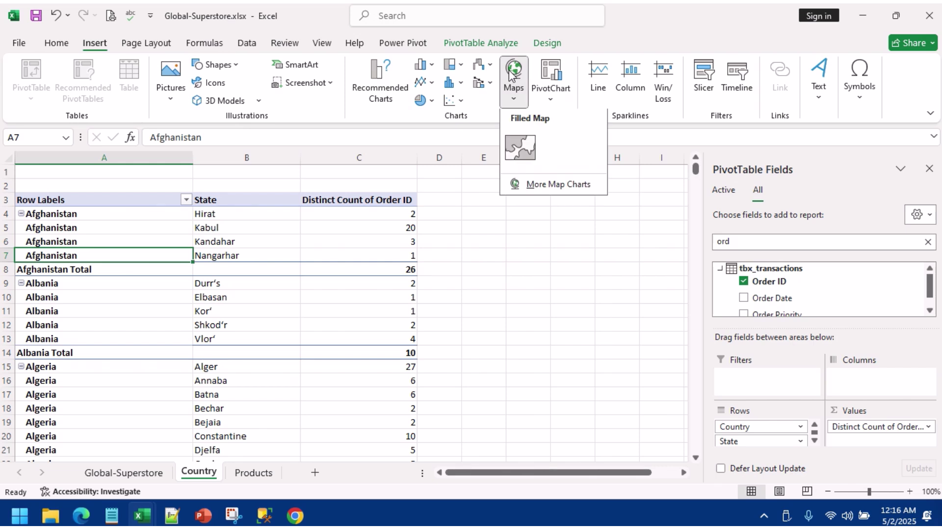
left_click(520, 148)
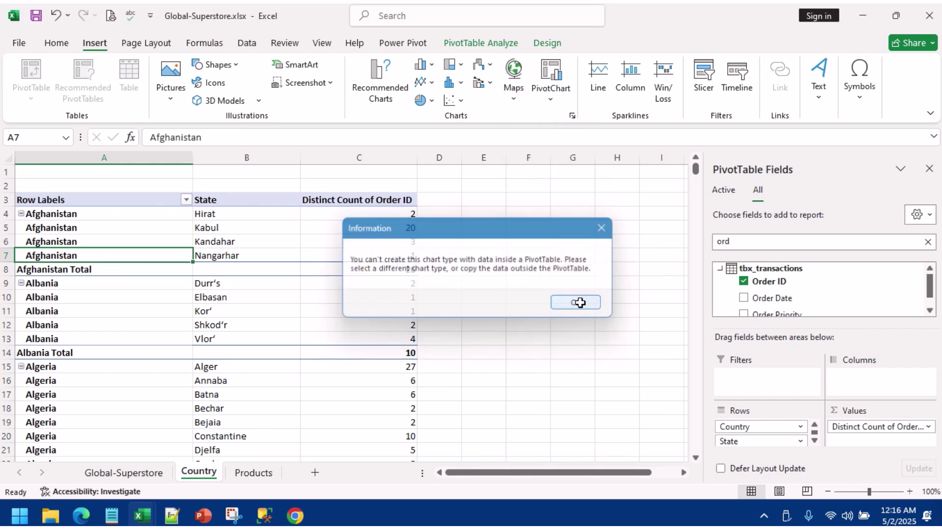
left_click(578, 303)
Step: Copy the whole PivotTable, paste it as plain values starting at E3, and widen columns E to G
left_click(219, 241)
key("ctrl+a")
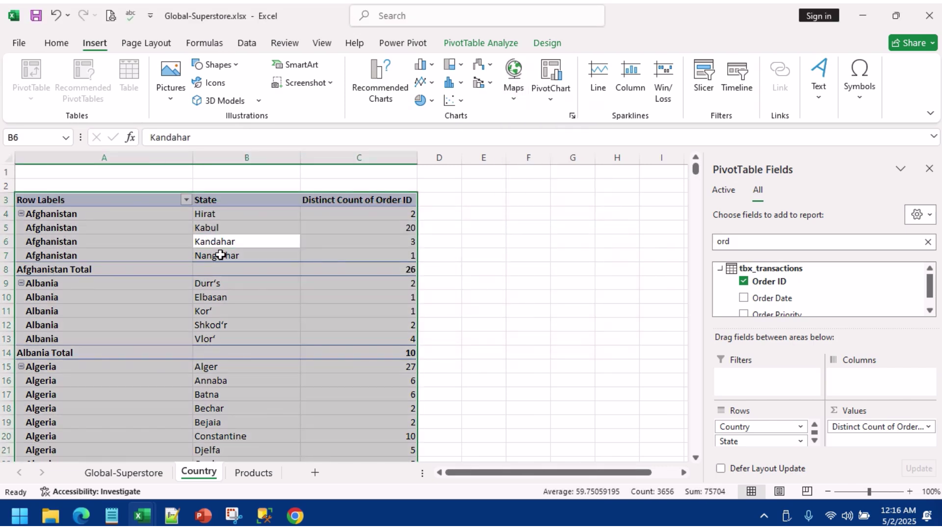
key("ctrl+c")
left_click(472, 196)
right_click(472, 196)
left_click(529, 196)
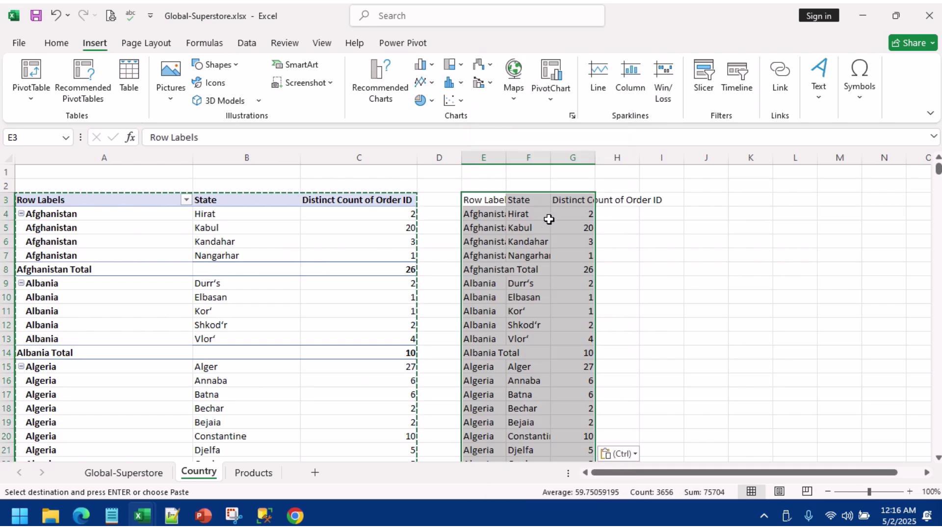
left_click_drag(498, 157, 681, 157)
left_click(566, 256)
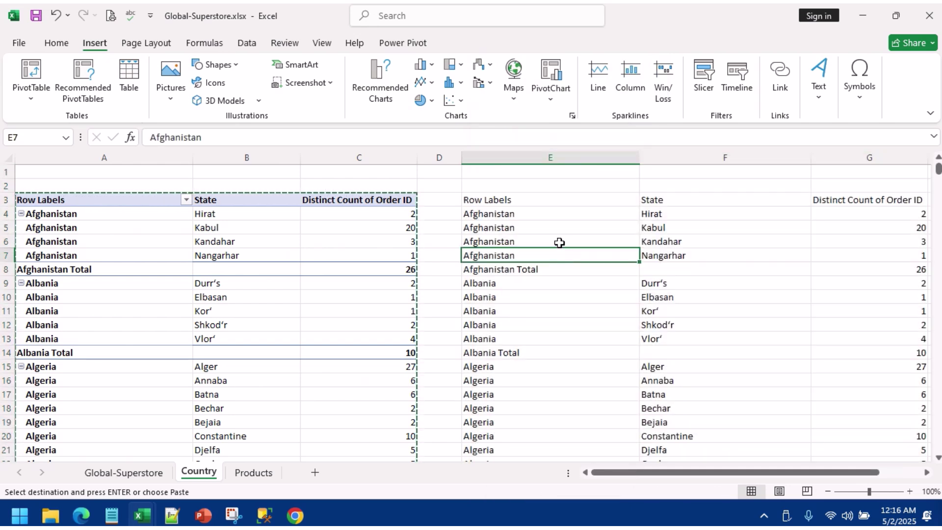
Step: Insert a filled map chart from the pasted country, state and order count data
key("ctrl+a")
left_click(514, 95)
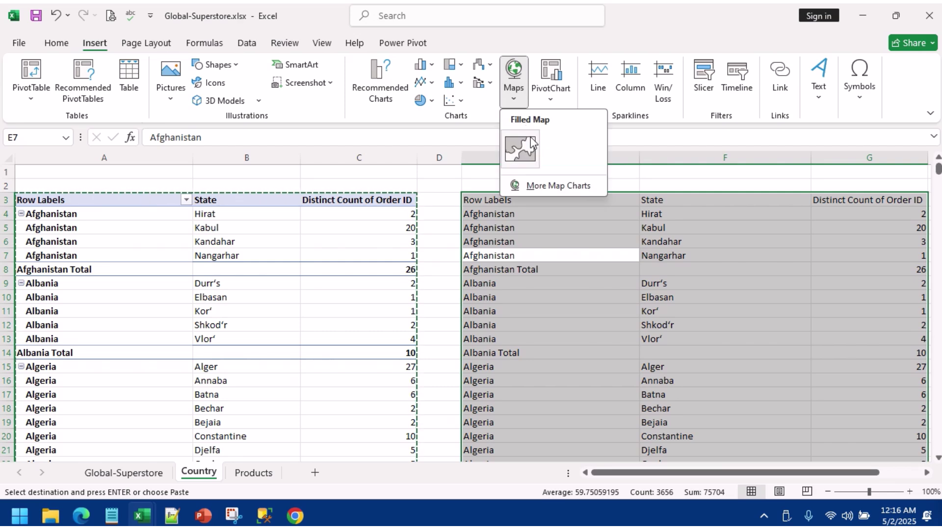
left_click(531, 138)
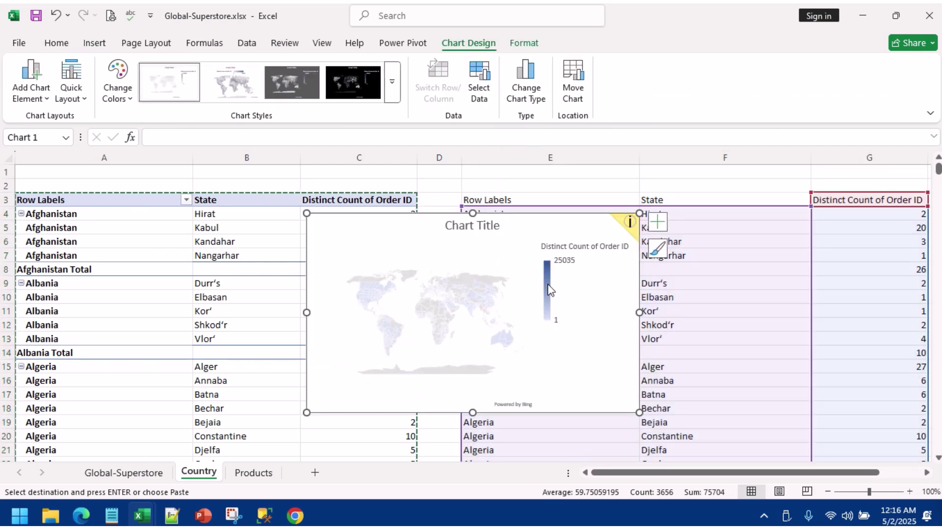
Step: Change the map chart's data range to =Country!$A$3:$C$1270 so it reads from the PivotTable
right_click(528, 229)
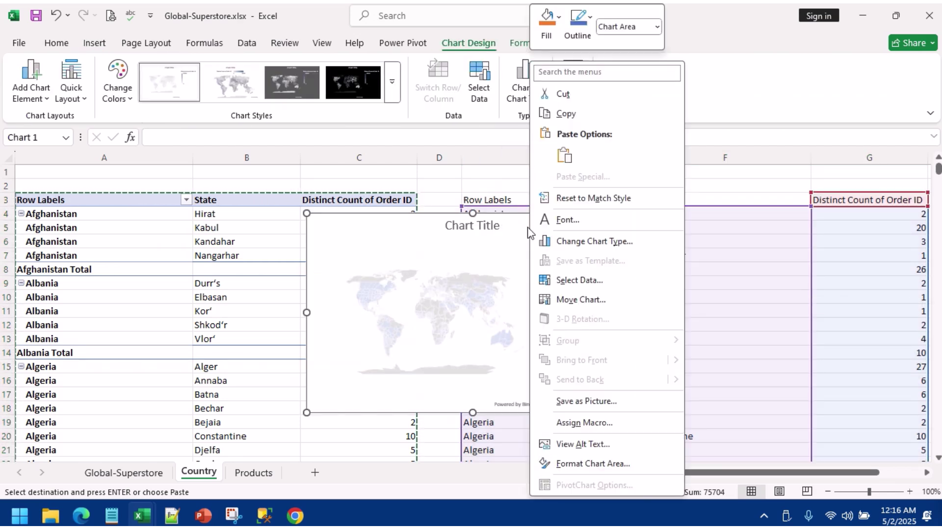
left_click(569, 282)
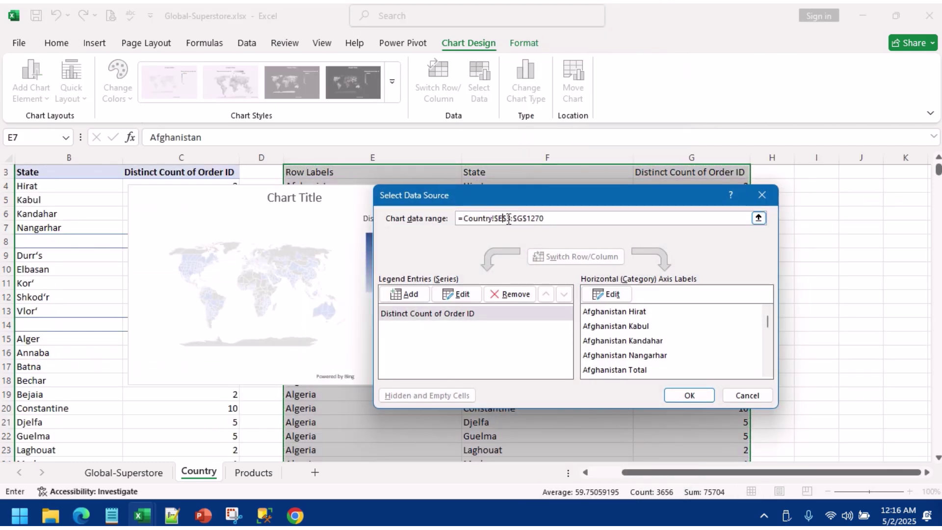
key("BackSpace")
type("a")
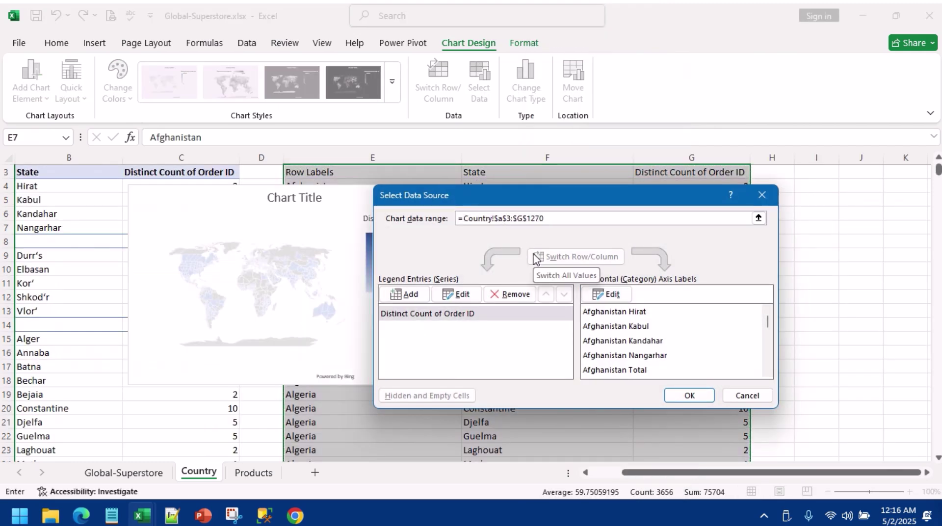
key("BackSpace")
type("A$3:$")
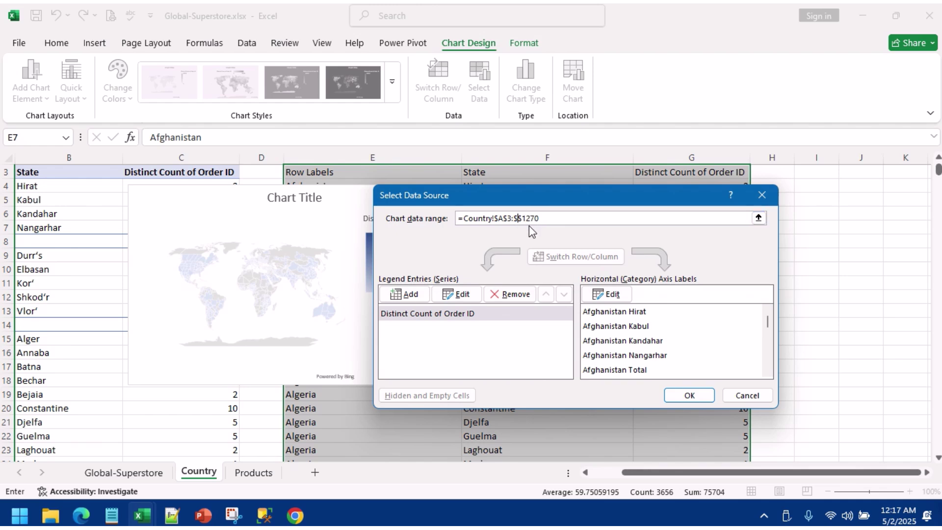
type("C")
left_click(689, 395)
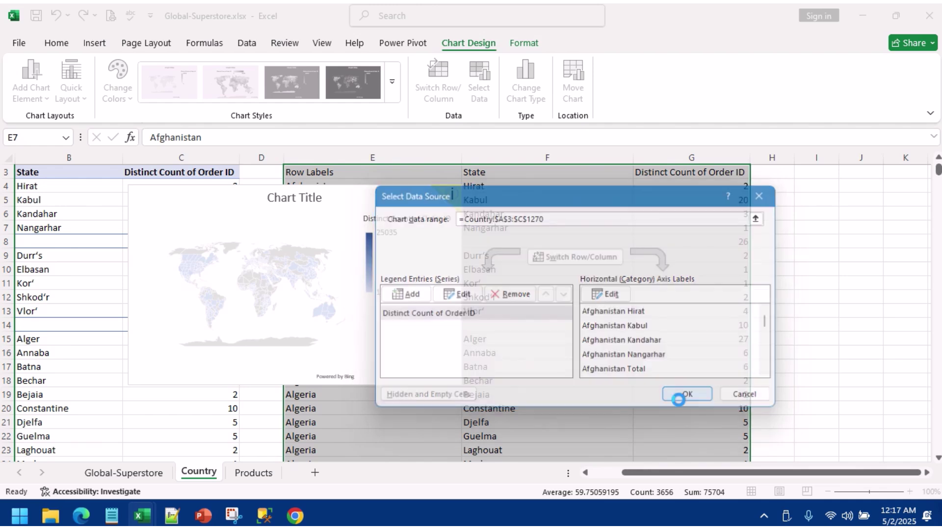
Step: Delete the pasted copy of the data in columns E to G
right_click(401, 156)
left_click(454, 313)
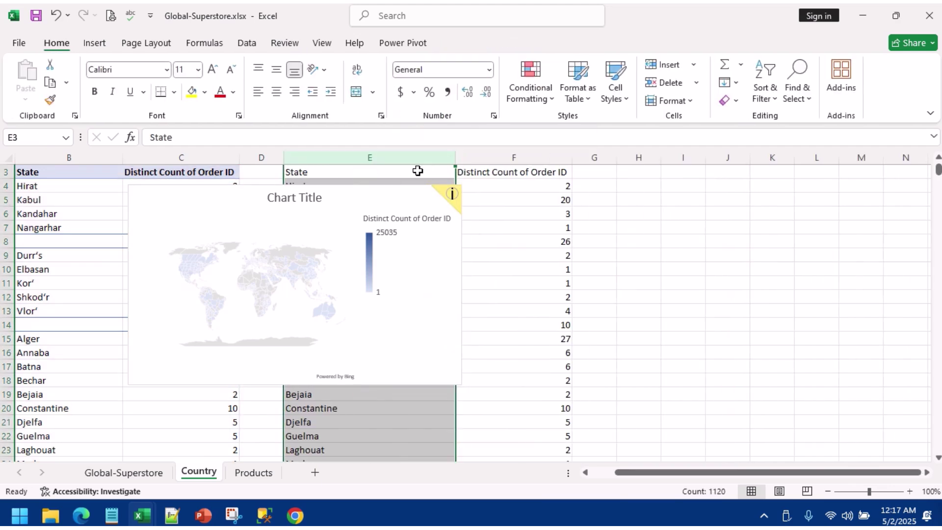
left_click_drag(414, 158, 490, 157)
right_click(490, 157)
left_click(529, 316)
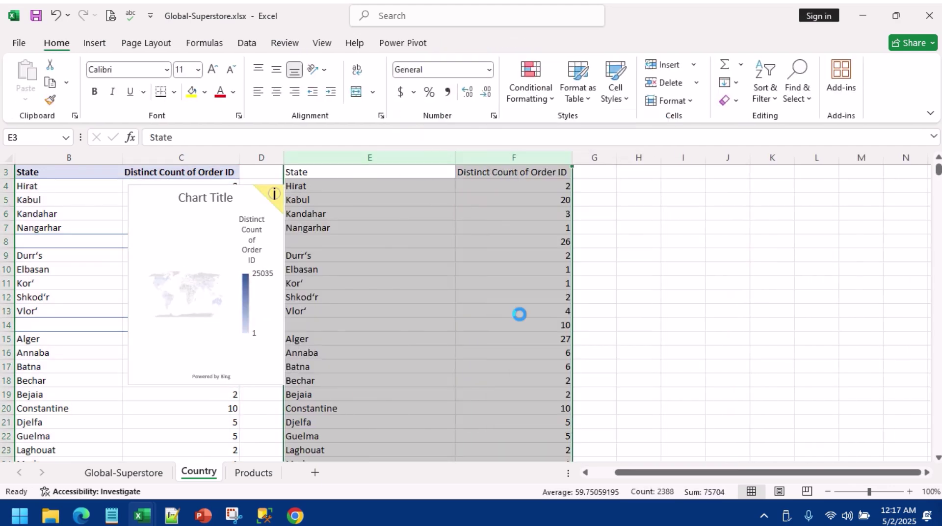
Step: Move the map chart off the PivotTable into the empty columns beside it and enlarge it to span columns G to Q
left_click(198, 202)
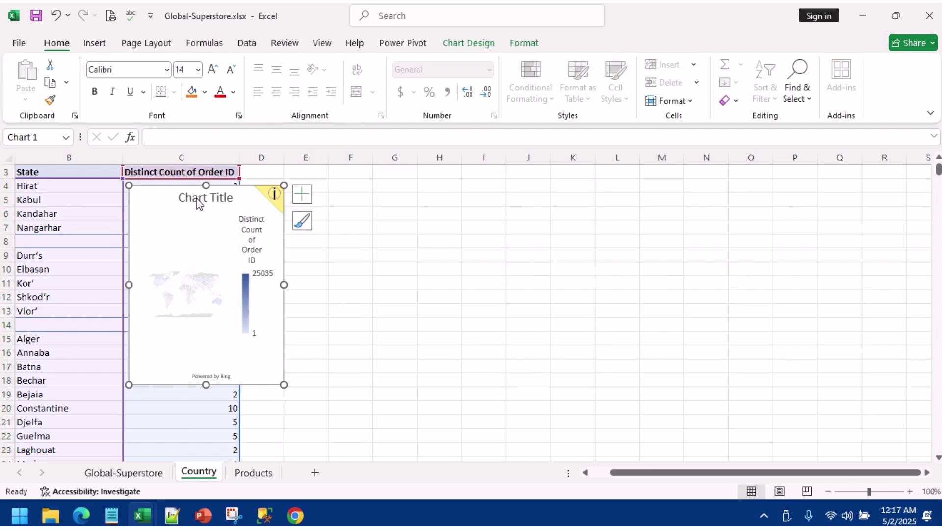
left_click(197, 202)
mouse_move(150, 201)
left_mouse_down()
mouse_move(405, 217)
mouse_move(404, 183)
left_mouse_up()
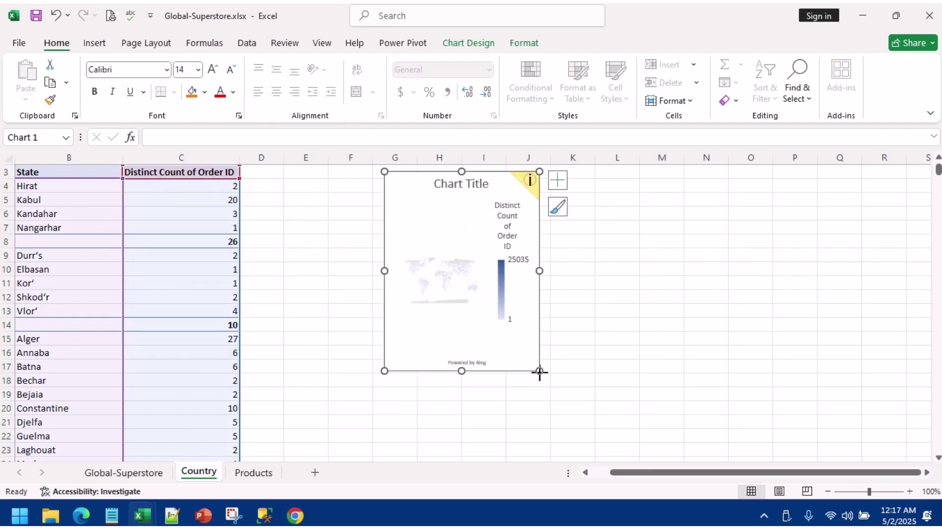
left_click_drag(539, 372, 853, 379)
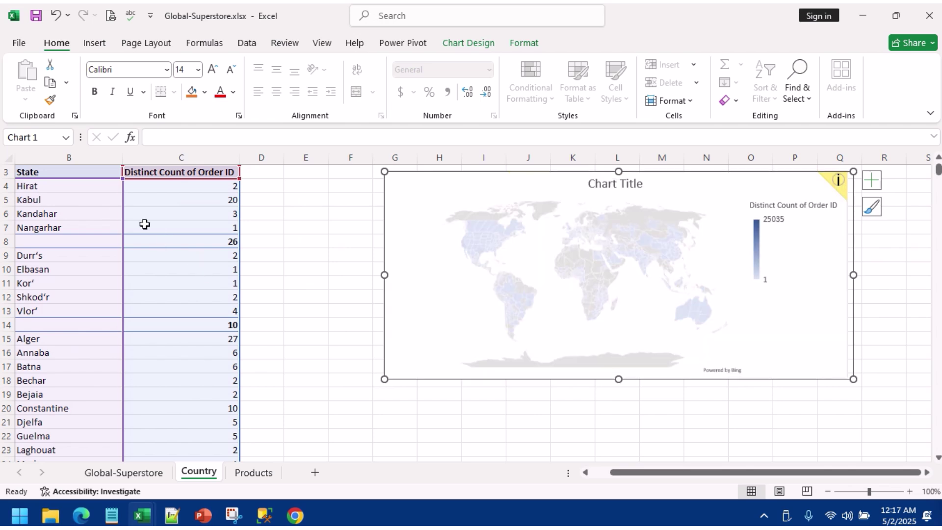
left_click(81, 172)
right_click(84, 177)
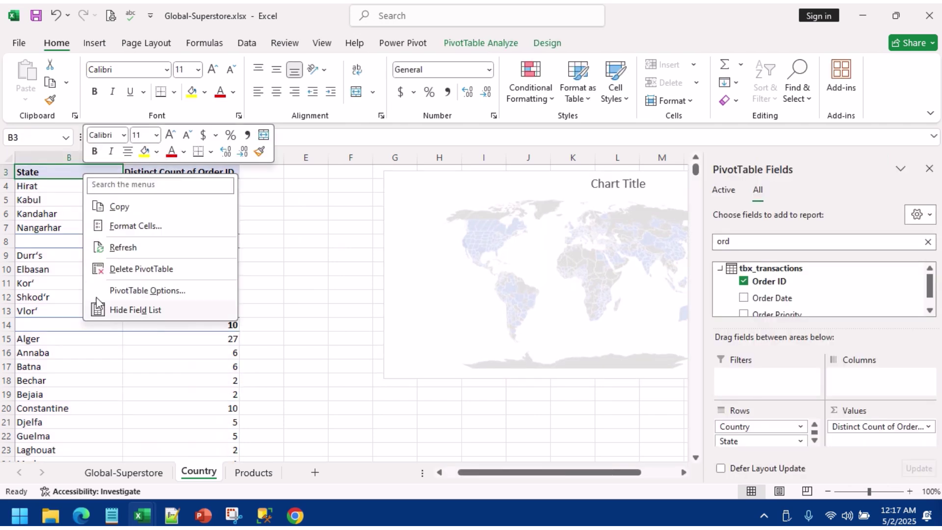
scroll(70, 289, "up", 1)
left_click(49, 198)
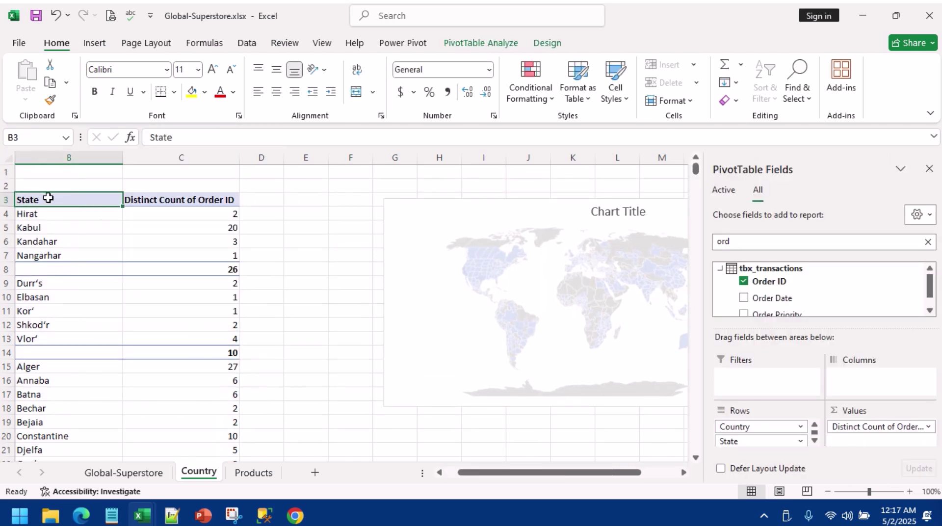
left_click(246, 43)
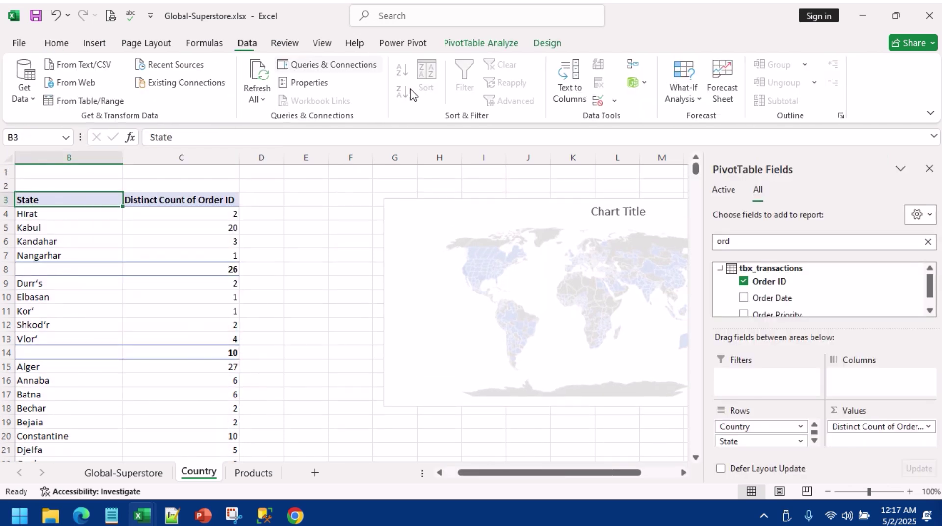
Step: Enable the classic PivotTable layout and turn off the expand/collapse buttons in the PivotTable's display options
left_click(190, 256)
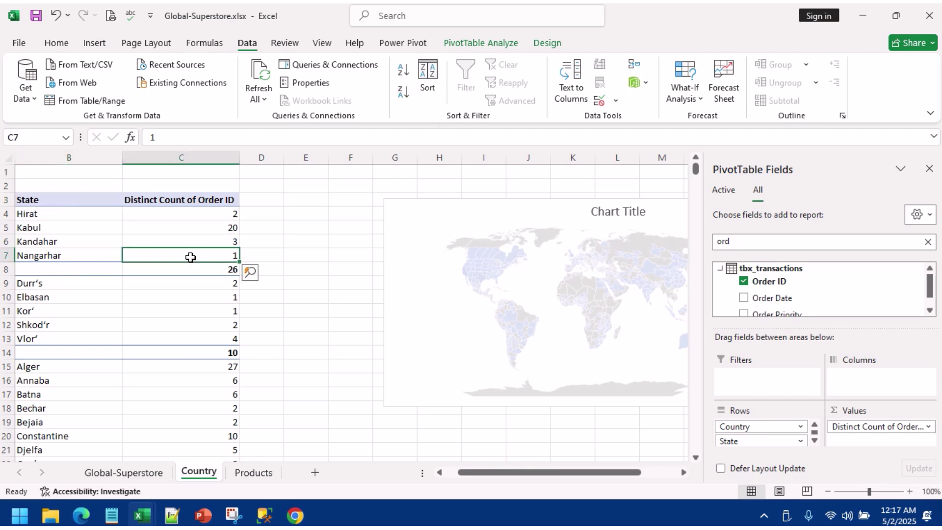
right_click(143, 256)
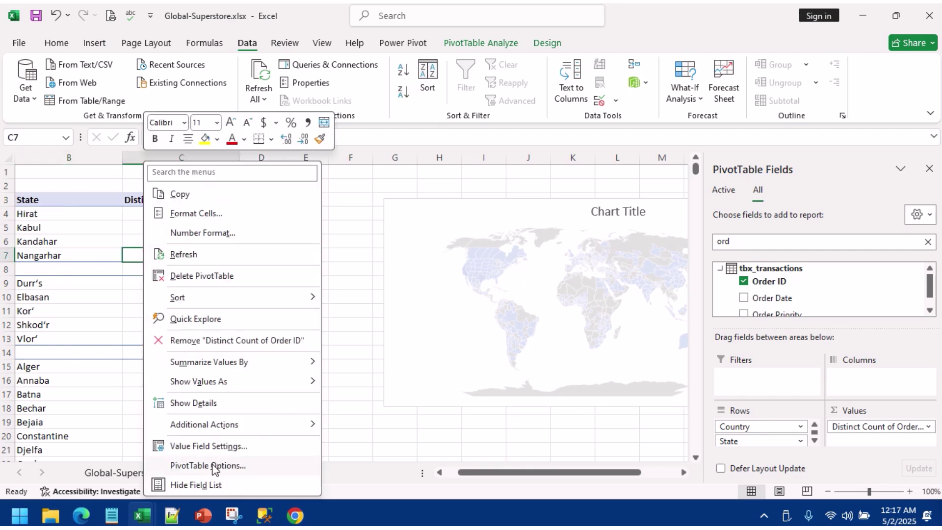
left_click(213, 465)
left_click(223, 222)
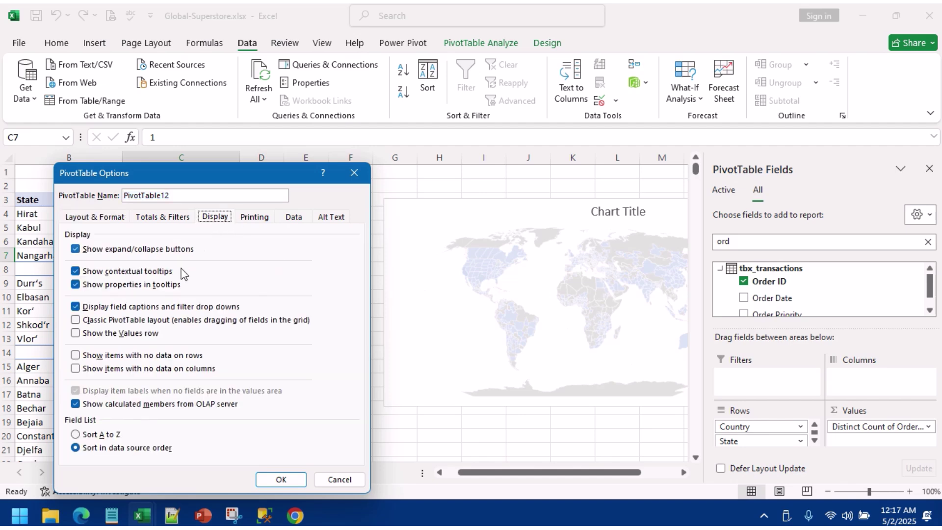
left_click(112, 320)
left_click(100, 251)
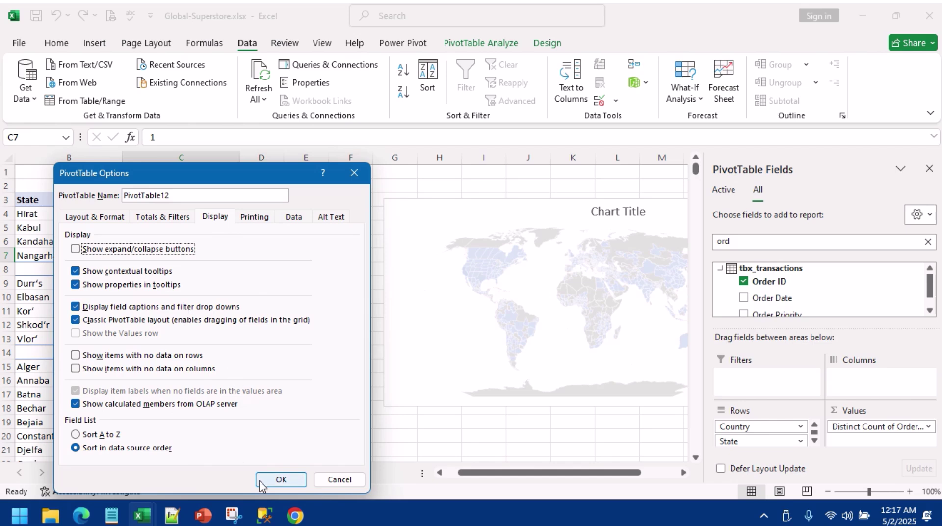
left_click(273, 479)
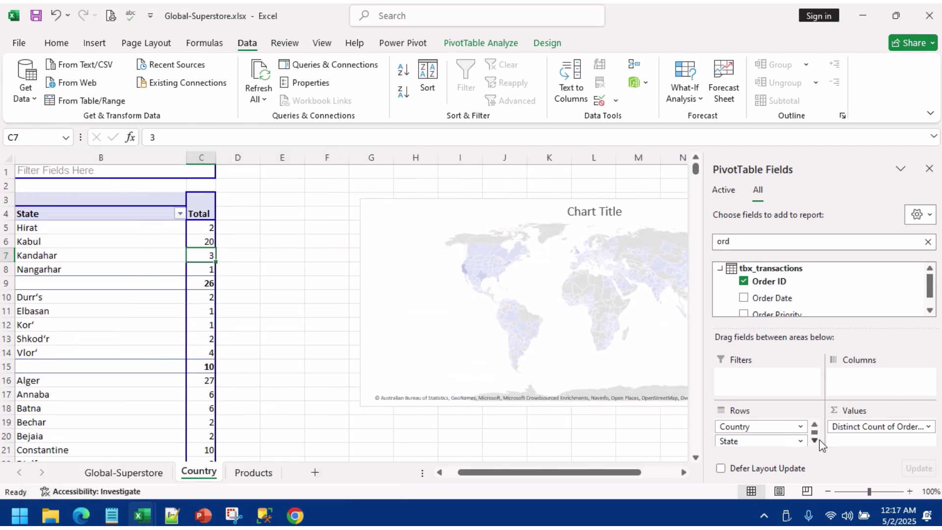
Step: Move the map chart closer to the PivotTable so it starts around column E
left_click_drag(464, 471, 399, 470)
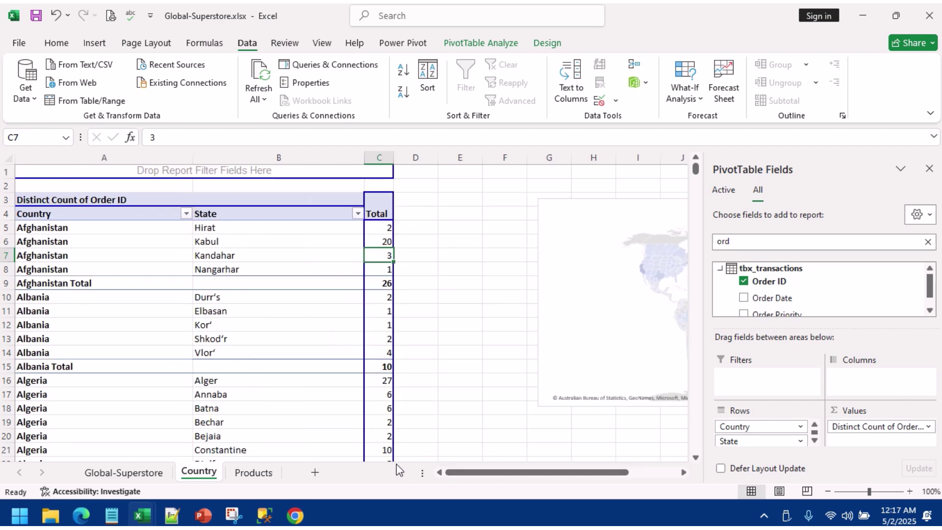
left_click(358, 215)
left_click(130, 259)
left_click_drag(591, 226, 474, 220)
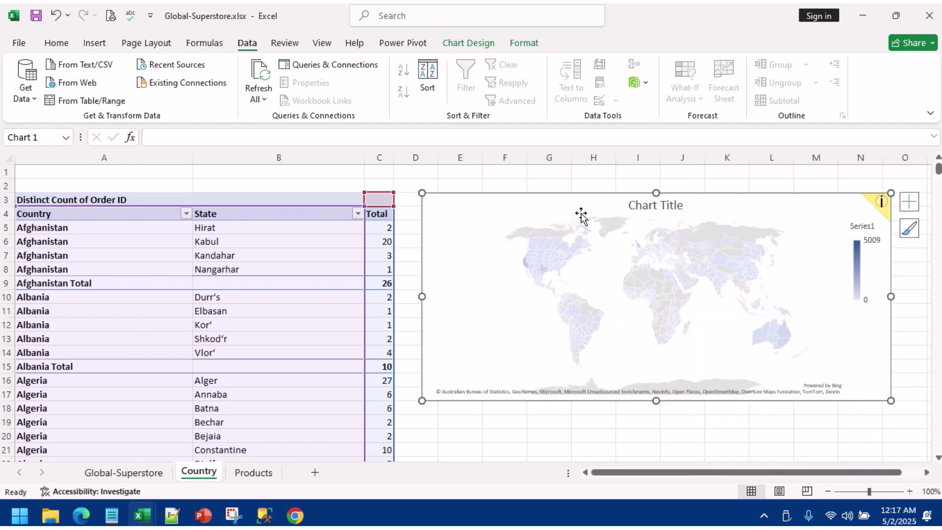
Step: Insert a Country slicer for the PivotTable and place it over the State column, clear of the map chart
left_click(305, 272)
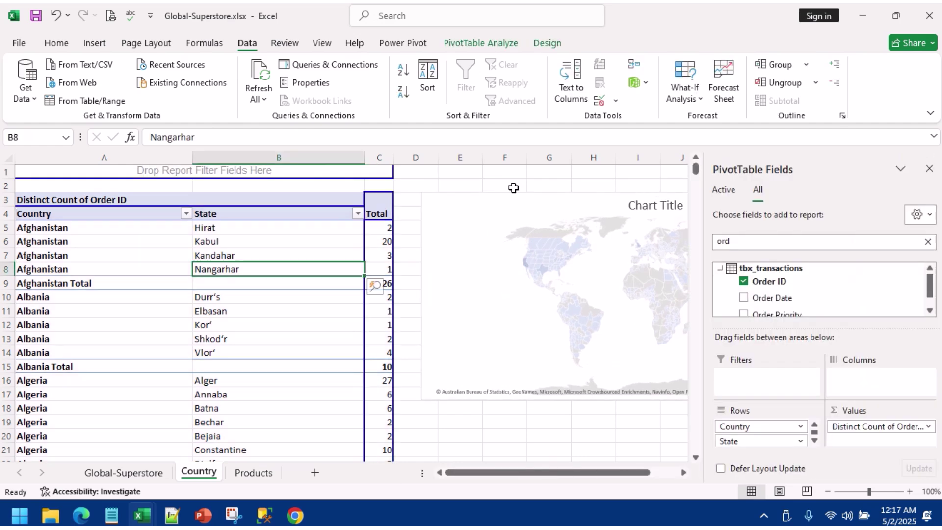
left_click(545, 43)
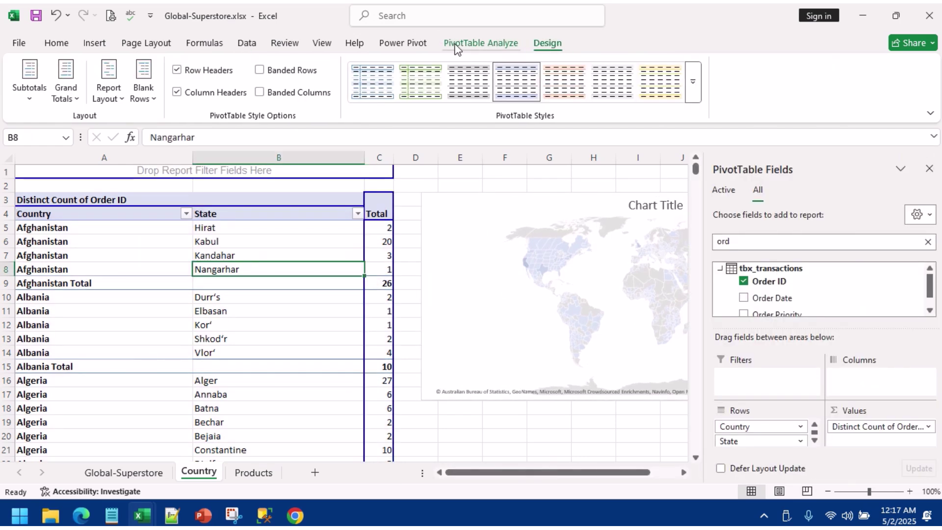
left_click(94, 43)
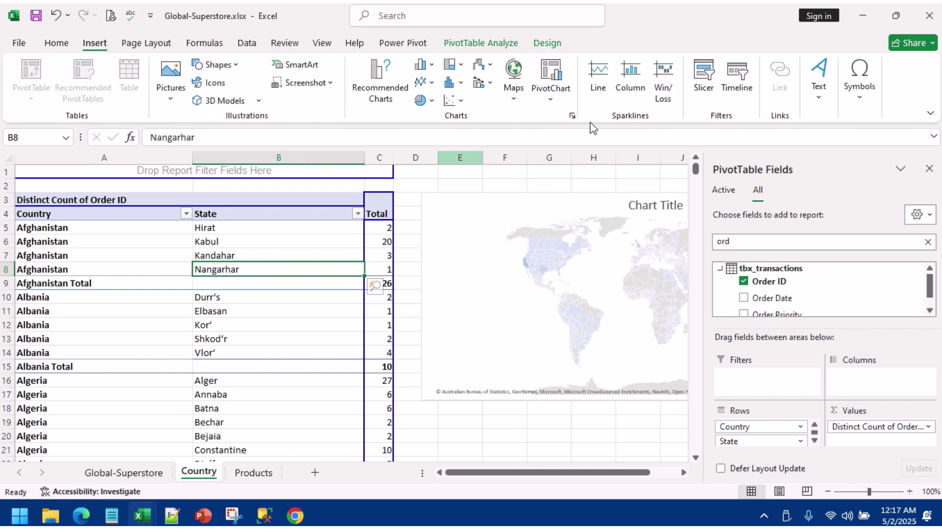
left_click(704, 78)
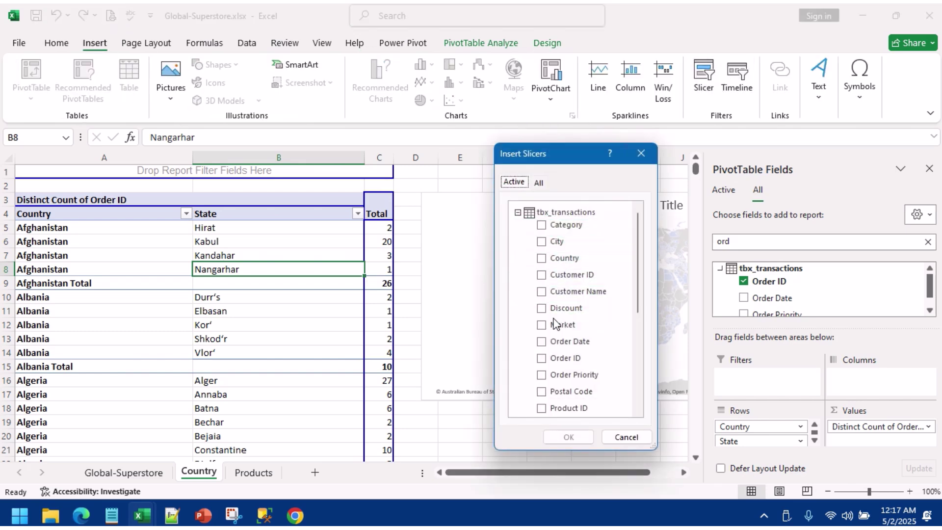
scroll(553, 294, "down", 1)
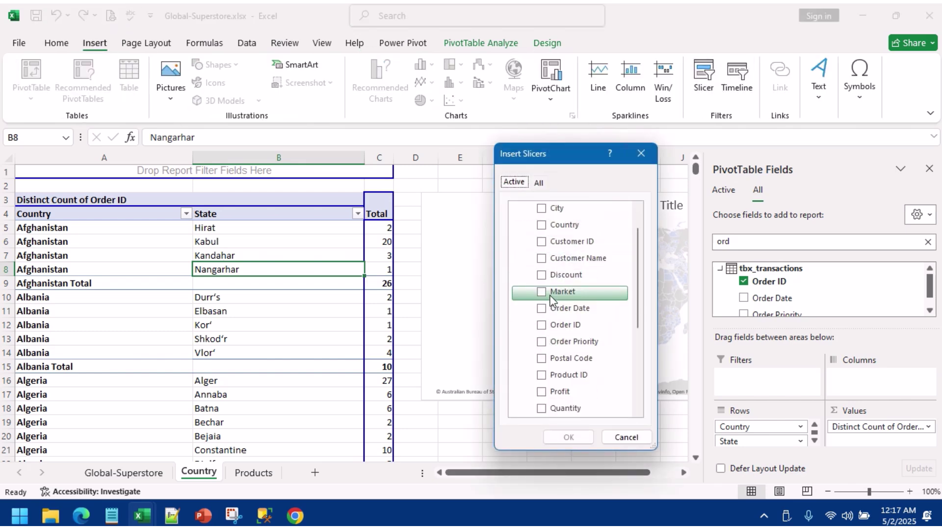
left_click(552, 226)
left_click(574, 437)
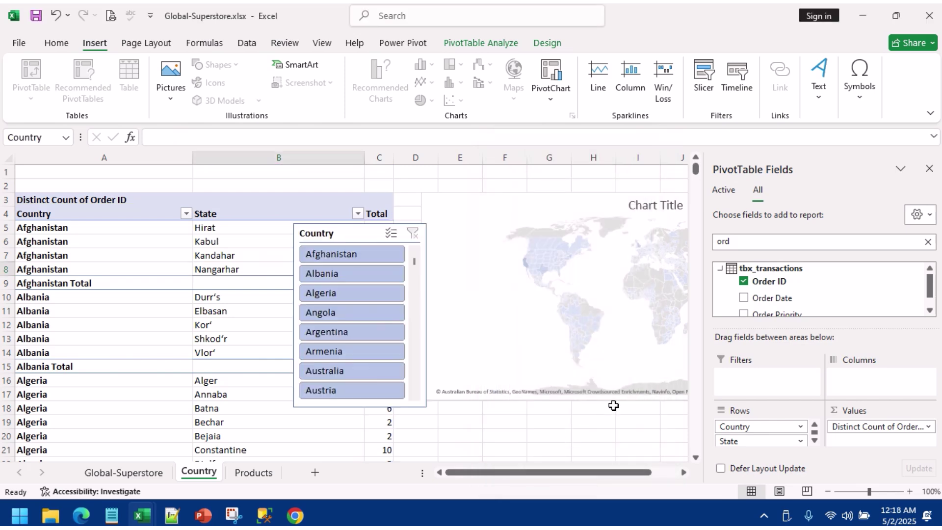
left_click_drag(359, 235, 261, 250)
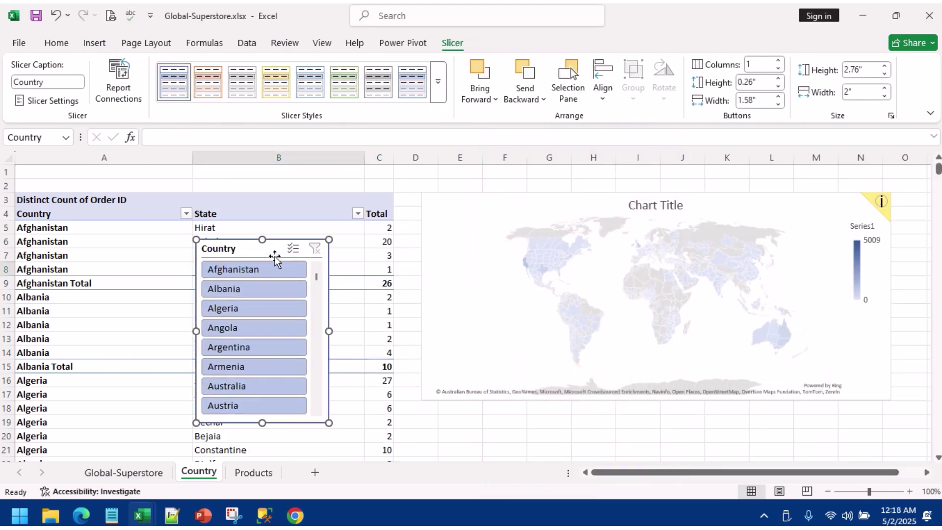
Step: Exclude Afghanistan in the Country slicer with multi-select, and turn multi-select off to filter to Afghanistan alone
left_click(296, 252)
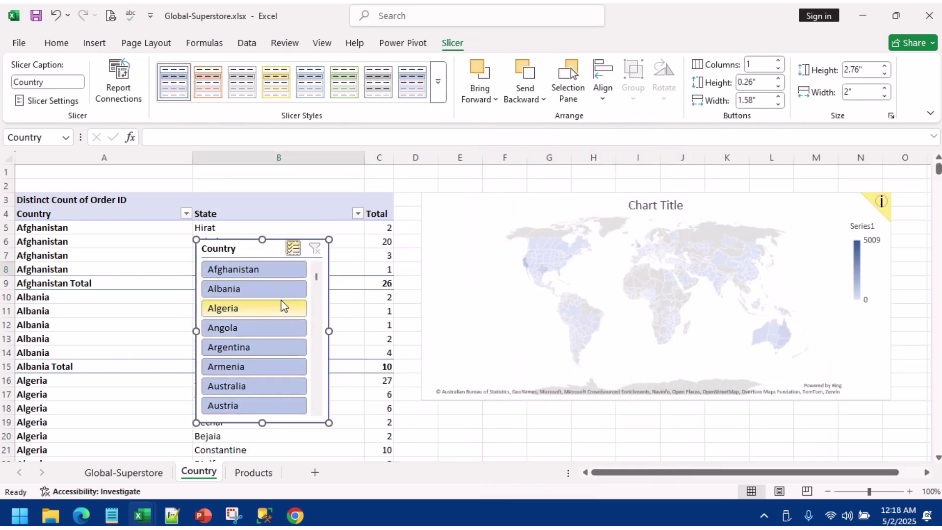
left_click(284, 269)
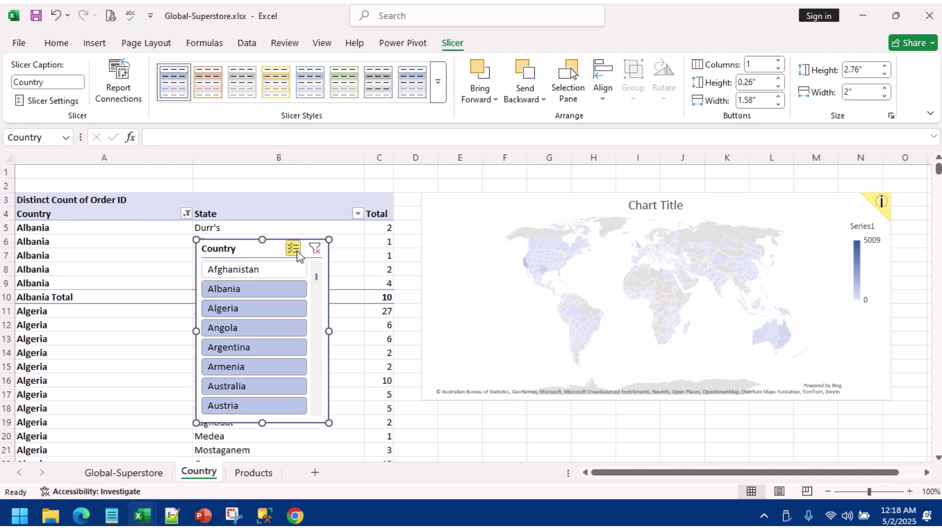
left_click(272, 269)
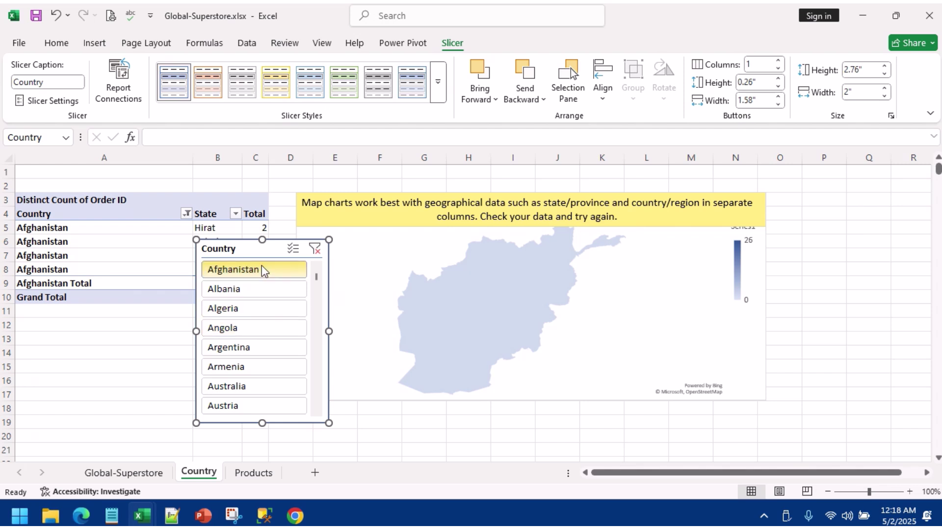
Step: Filter the PivotTable and map chart to United Kingdom with the Country slicer
scroll(255, 340, "down", 7)
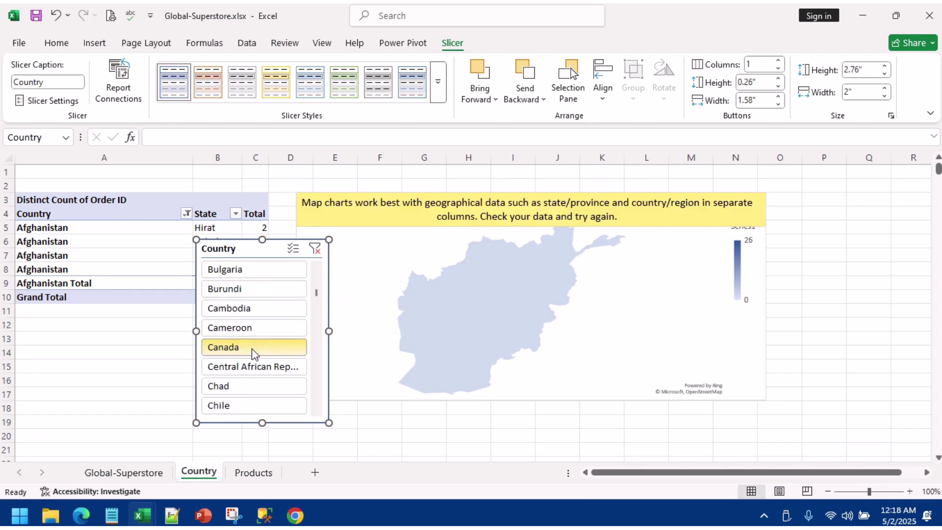
scroll(253, 354, "up", 7)
scroll(253, 353, "down", 10)
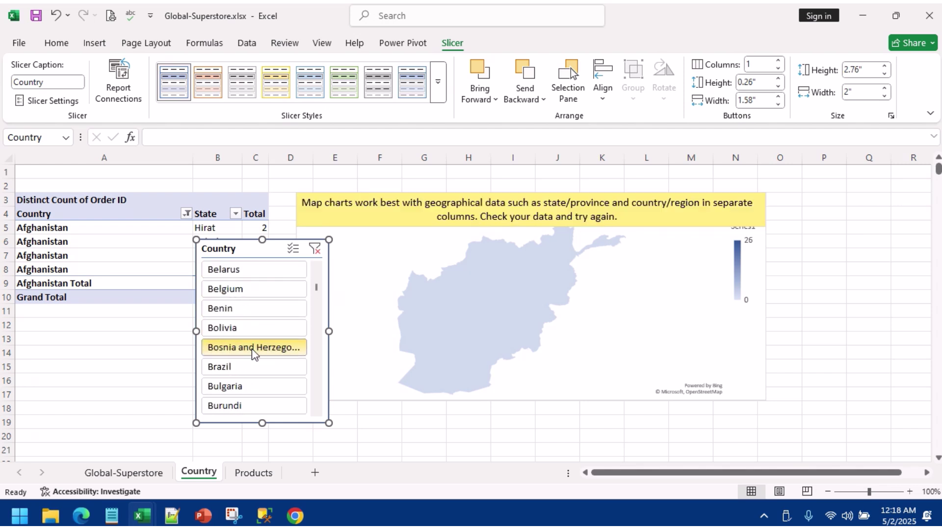
scroll(252, 352, "down", 13)
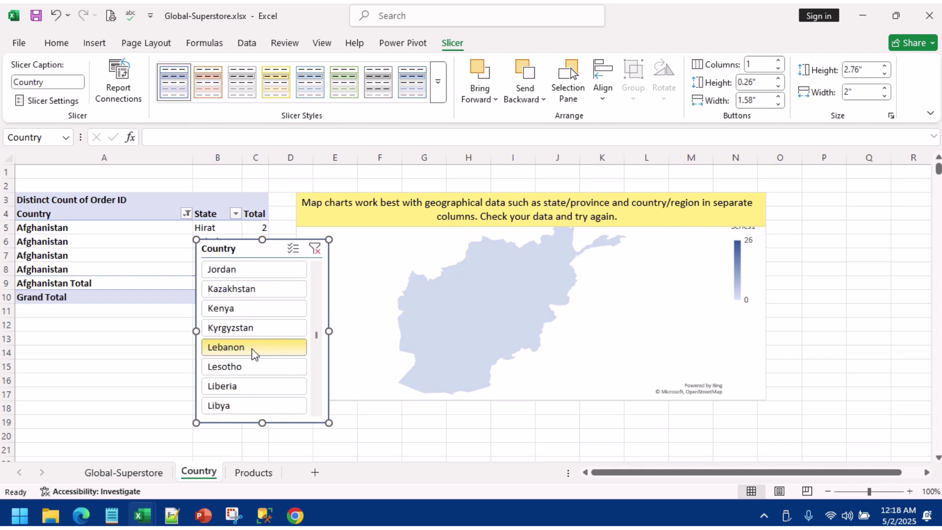
scroll(252, 349, "down", 6)
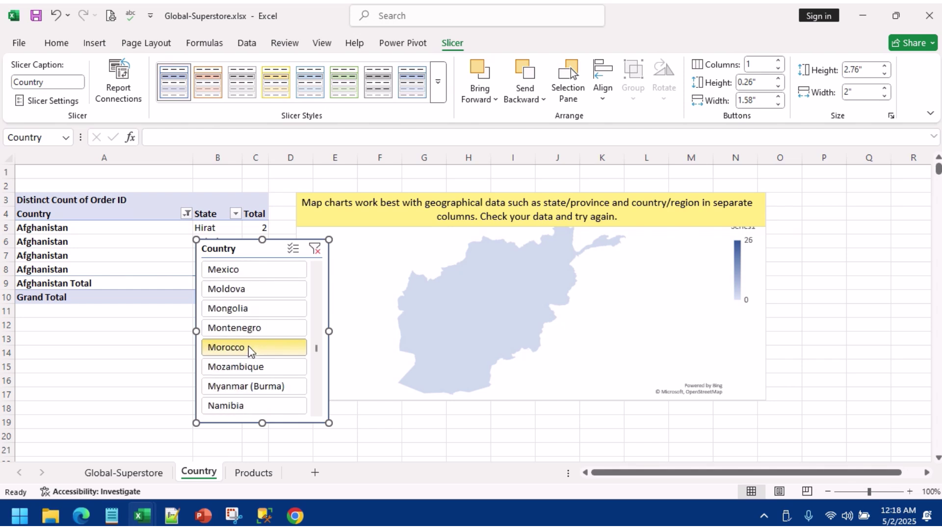
scroll(250, 353, "down", 10)
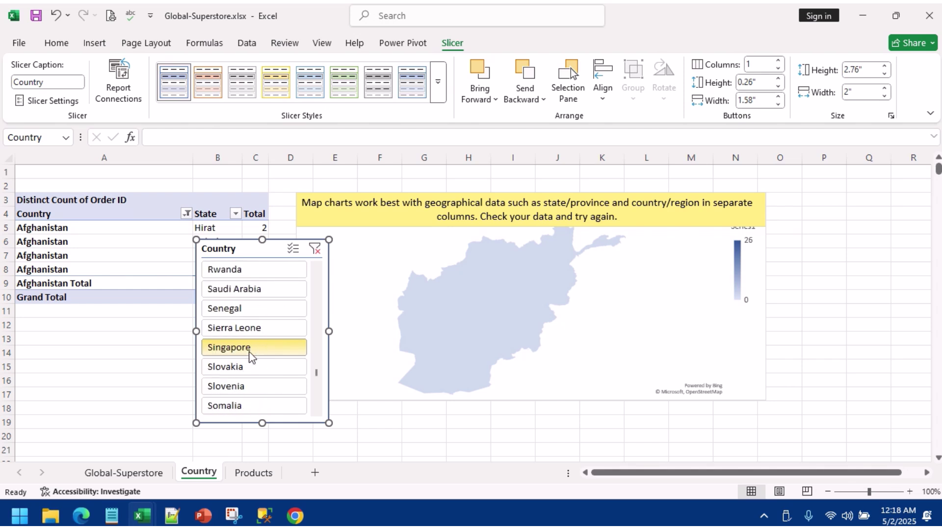
scroll(250, 356, "down", 10)
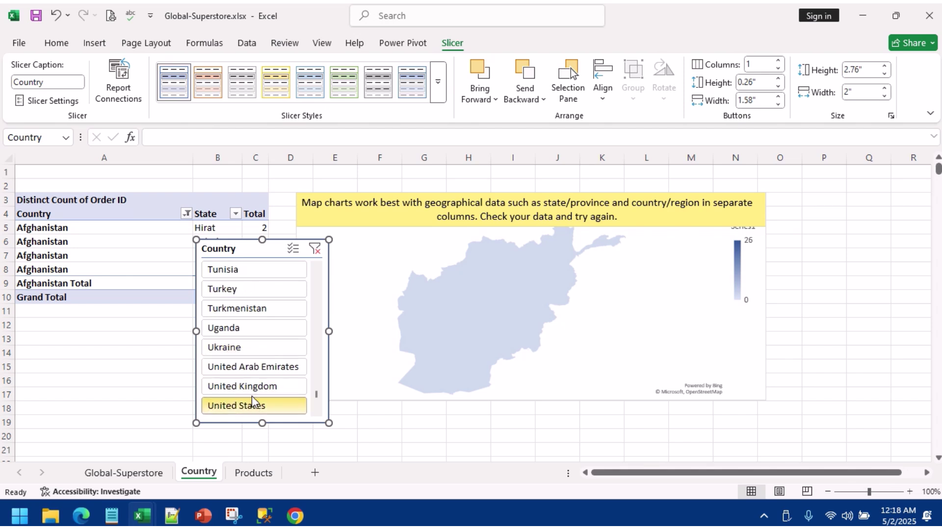
left_click(247, 387)
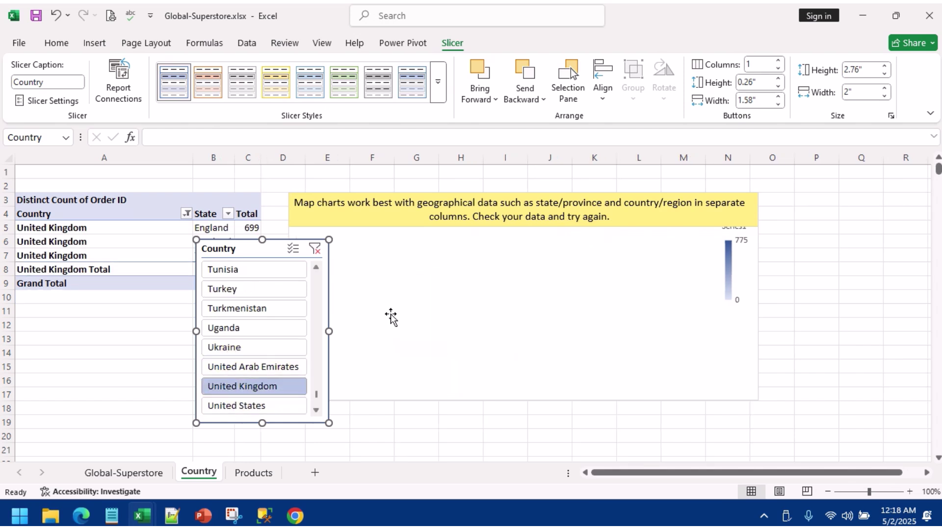
Step: Filter the PivotTable and map chart to Turkey with the Country slicer
scroll(262, 353, "down", 2)
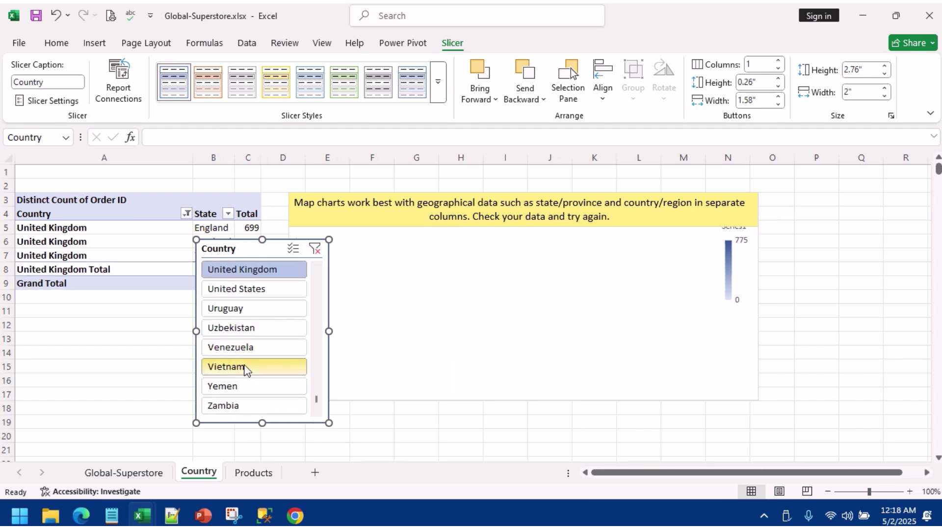
scroll(260, 351, "up", 2)
left_click(233, 293)
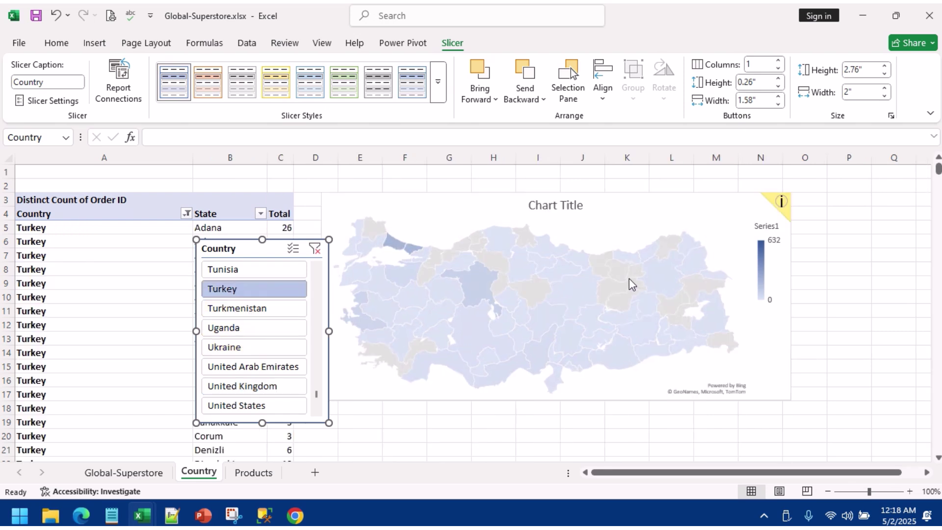
Step: Add data labels to the map chart and remove its legend
left_click(735, 208)
left_click(809, 201)
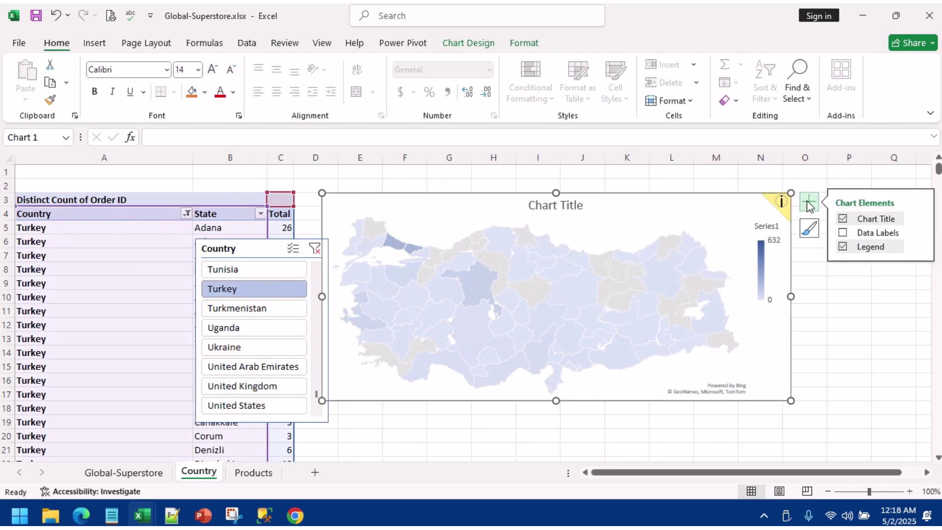
left_click(842, 233)
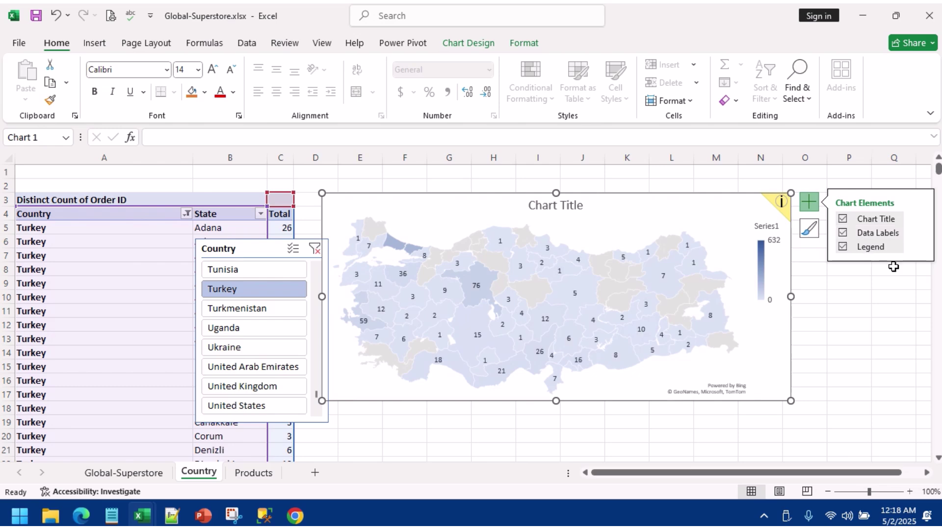
left_click(841, 247)
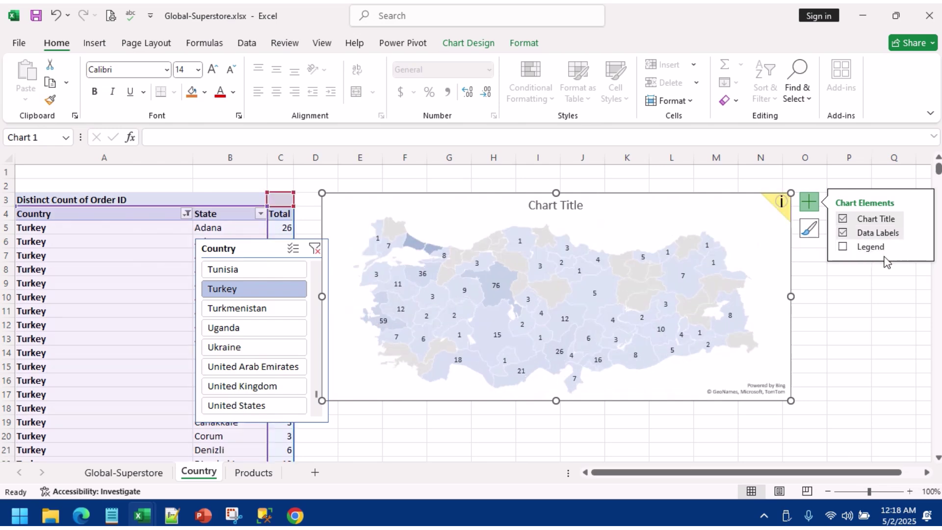
left_click(920, 219)
left_click(883, 319)
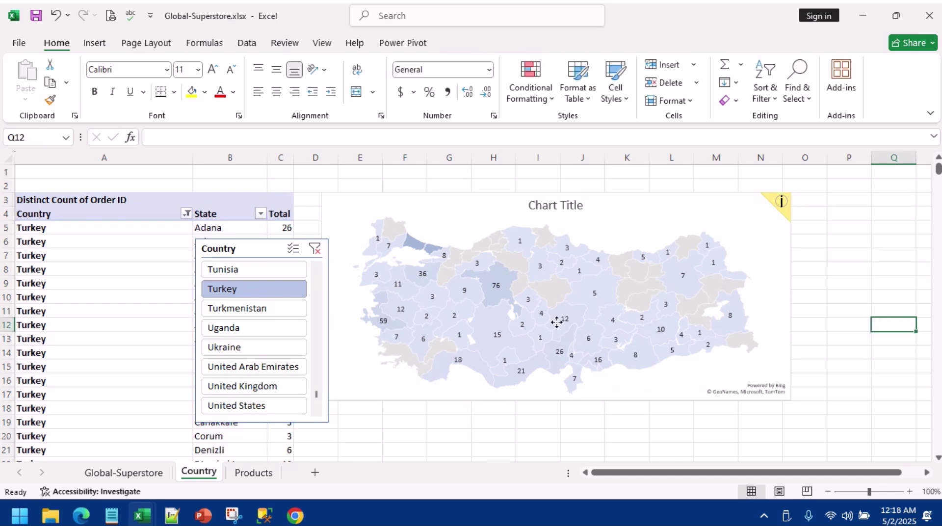
Step: Move the map chart up to the first row around column E, and place the Country slicer at the chart's far edge, clear of the PivotTable
left_click(625, 240)
left_click(595, 221)
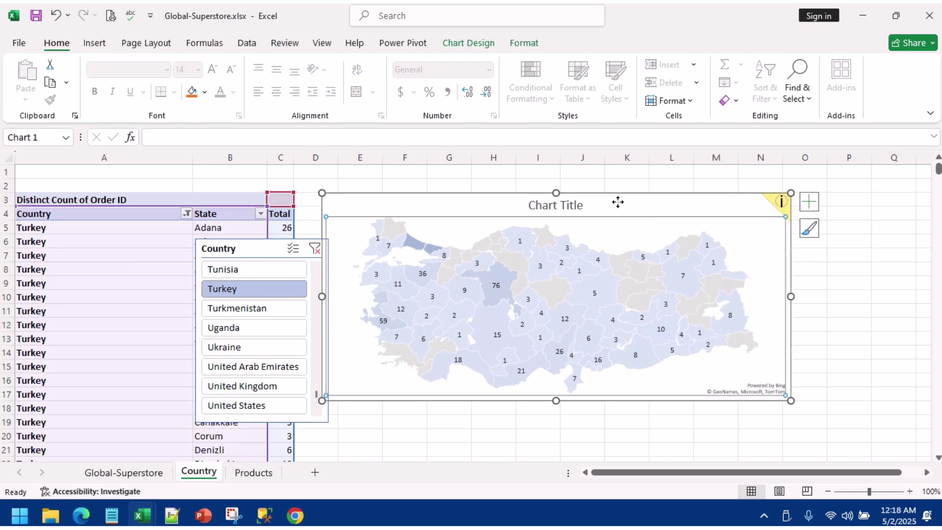
left_click_drag(618, 202, 643, 178)
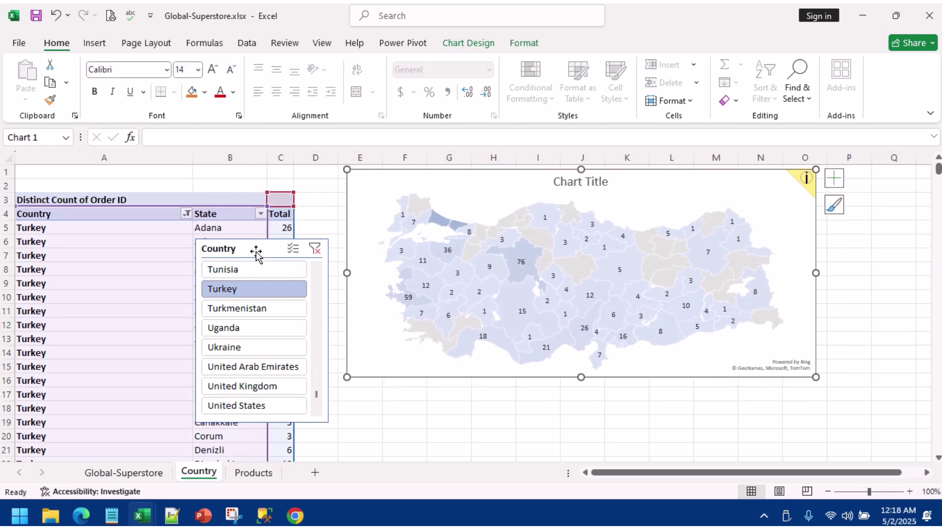
left_click_drag(255, 252, 847, 213)
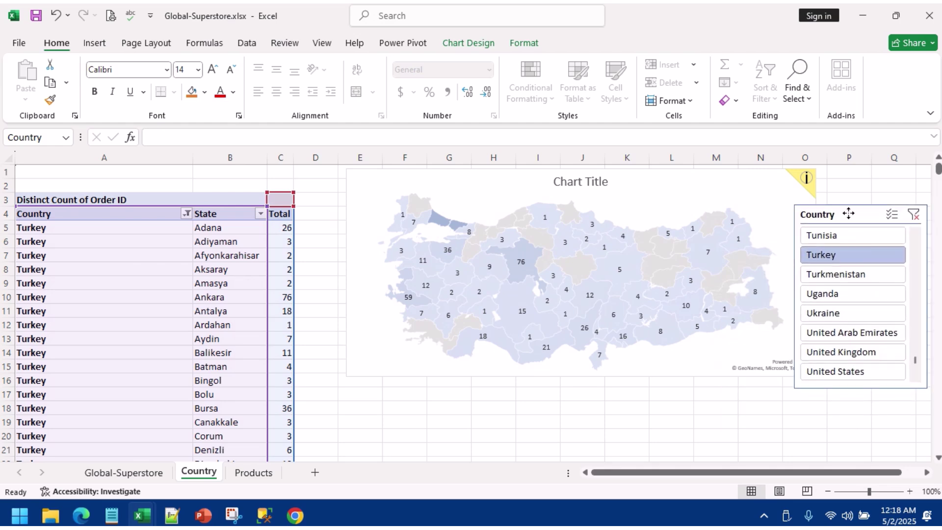
Step: Try to filter to India with the Country slicer, and cancel the stray cell entry that was started
scroll(847, 294, "up", 3)
scroll(847, 298, "up", 4)
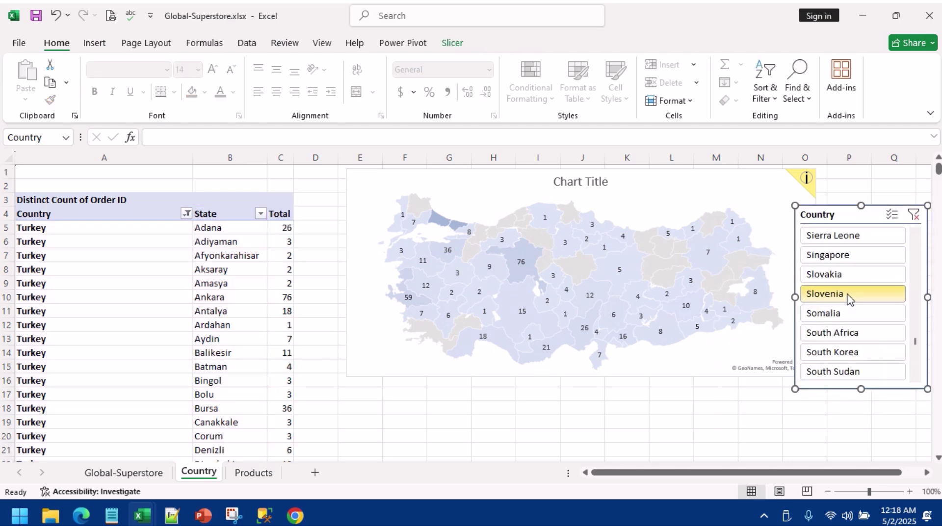
scroll(847, 298, "down", 5)
type("I")
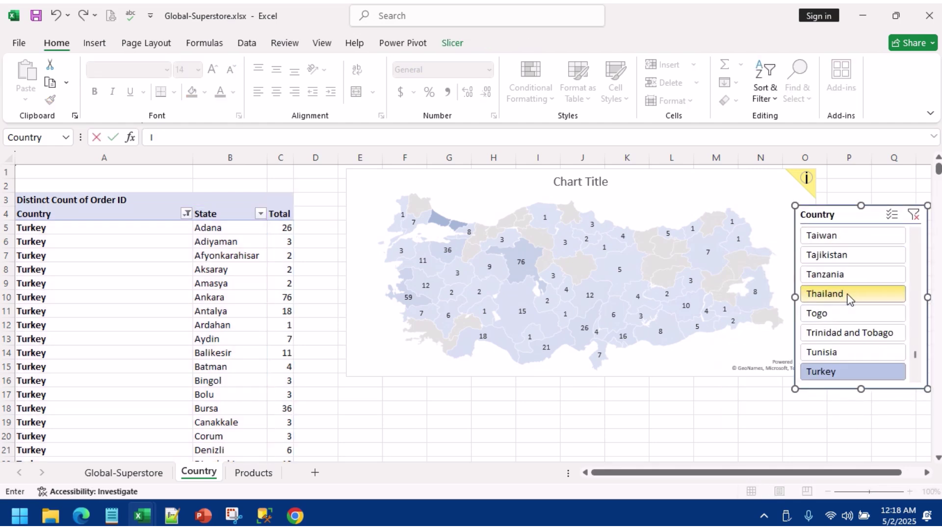
scroll(849, 298, "down", 4)
scroll(847, 296, "up", 14)
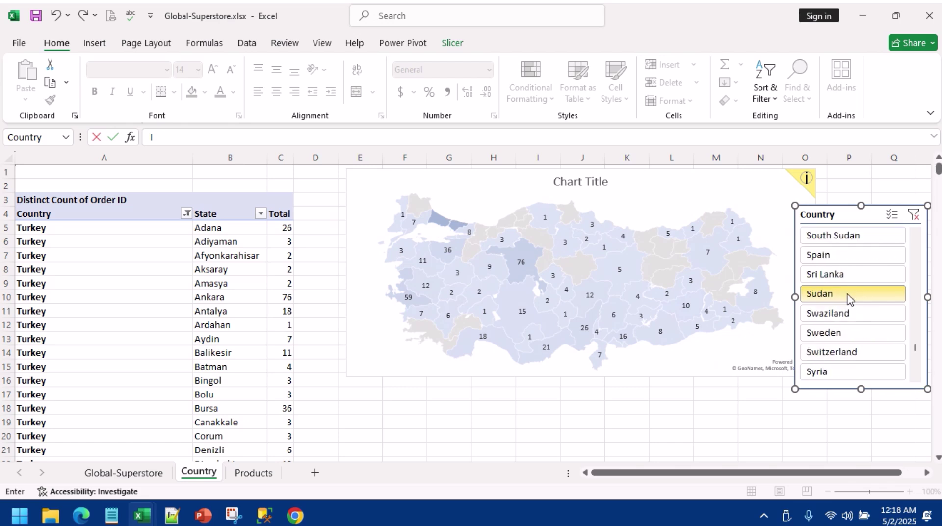
scroll(846, 293, "up", 12)
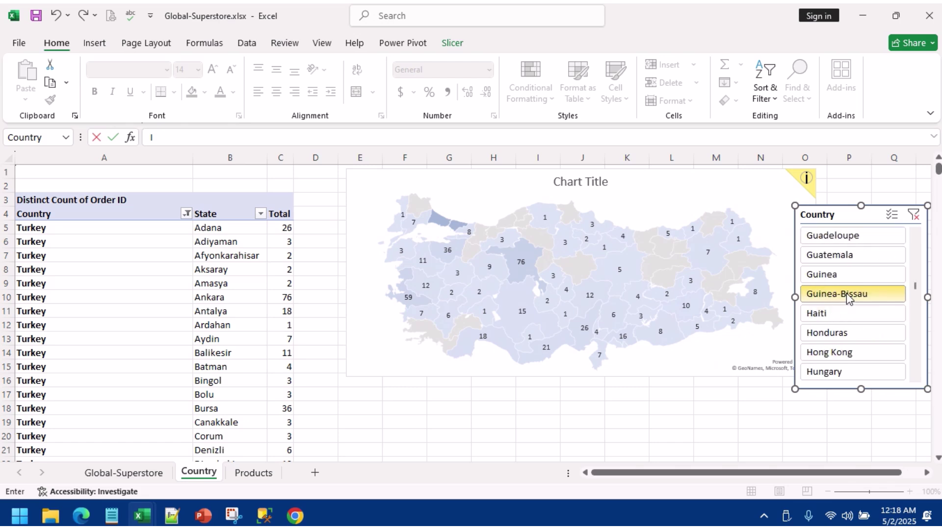
scroll(846, 294, "down", 3)
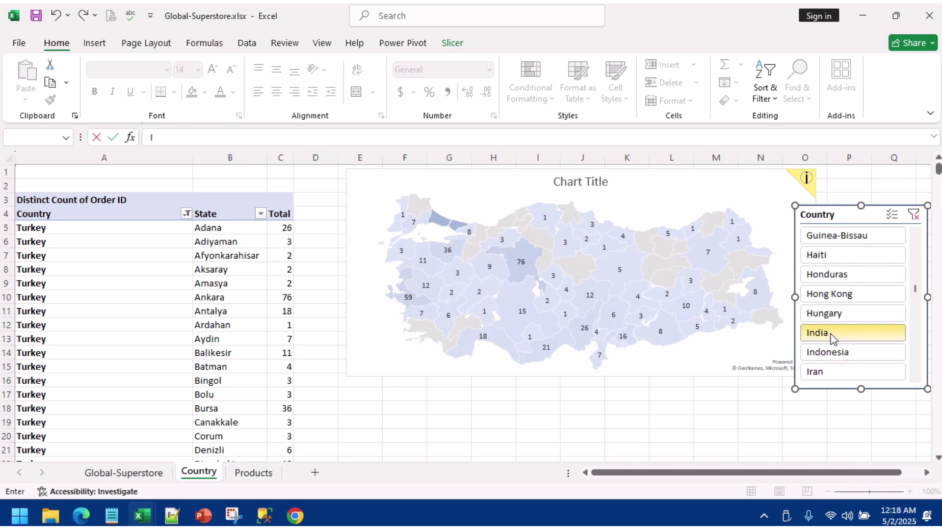
left_click(815, 333)
left_click(477, 293)
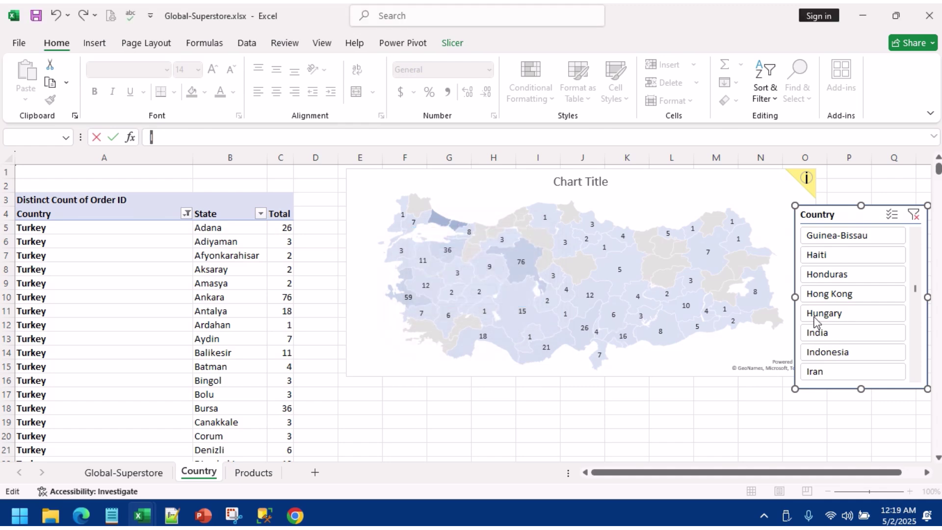
left_click(839, 334)
left_click(476, 293)
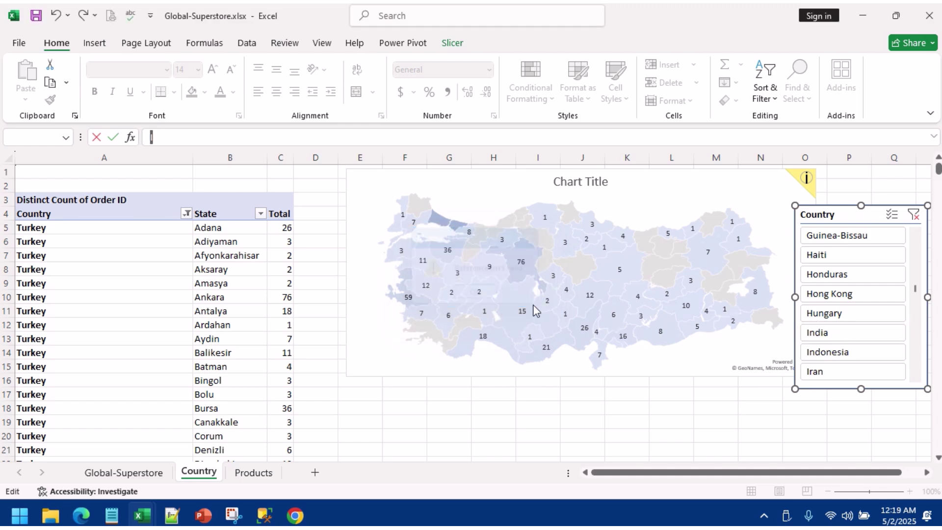
left_click(205, 235)
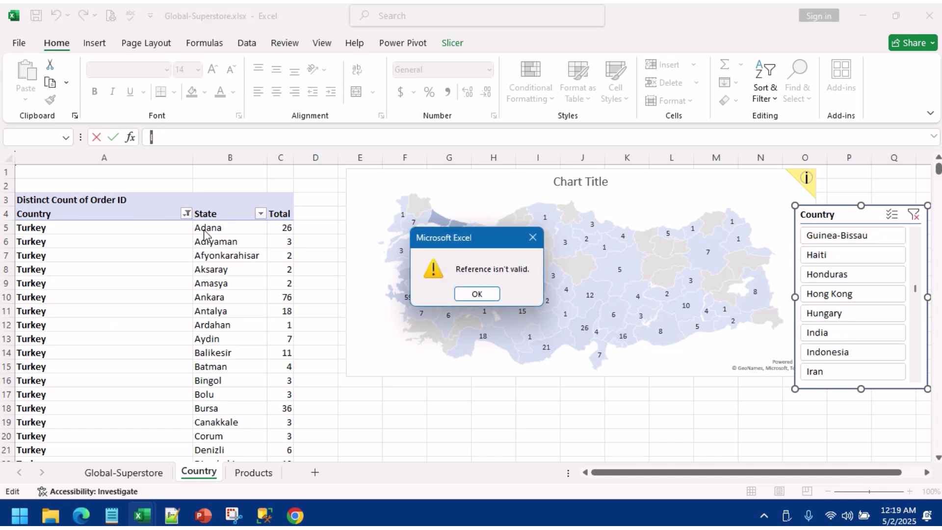
left_click(490, 293)
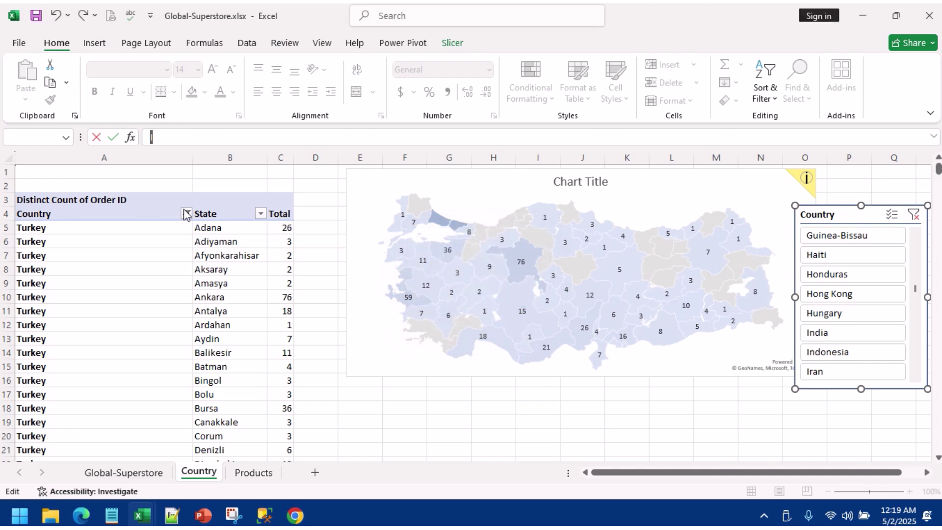
key("Escape")
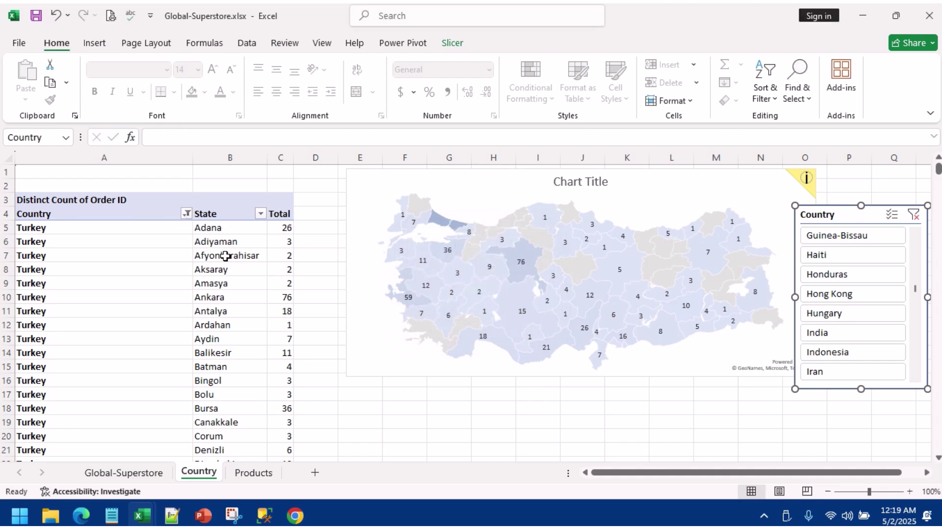
Step: Filter the PivotTable's Country field to India and Indonesia through a search in its filter list, and check the map chart
left_click(187, 214)
left_click(288, 331)
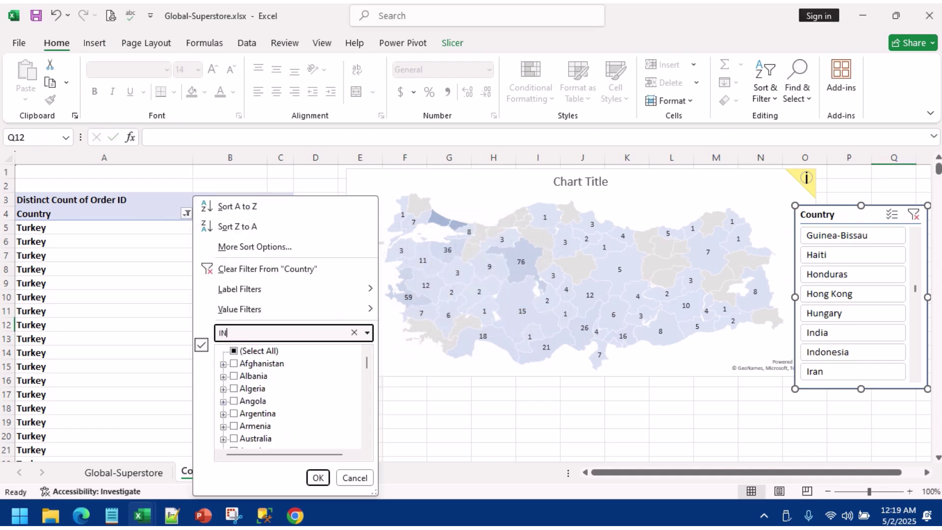
key("Return")
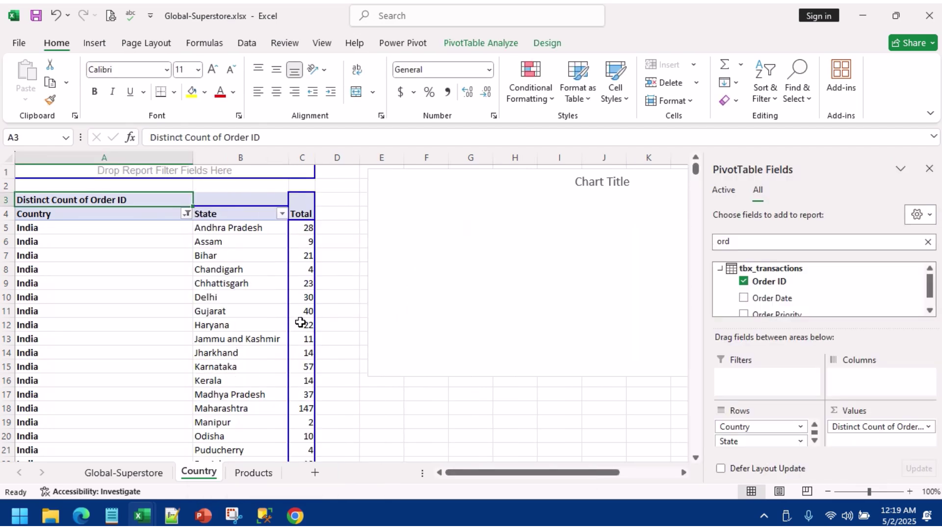
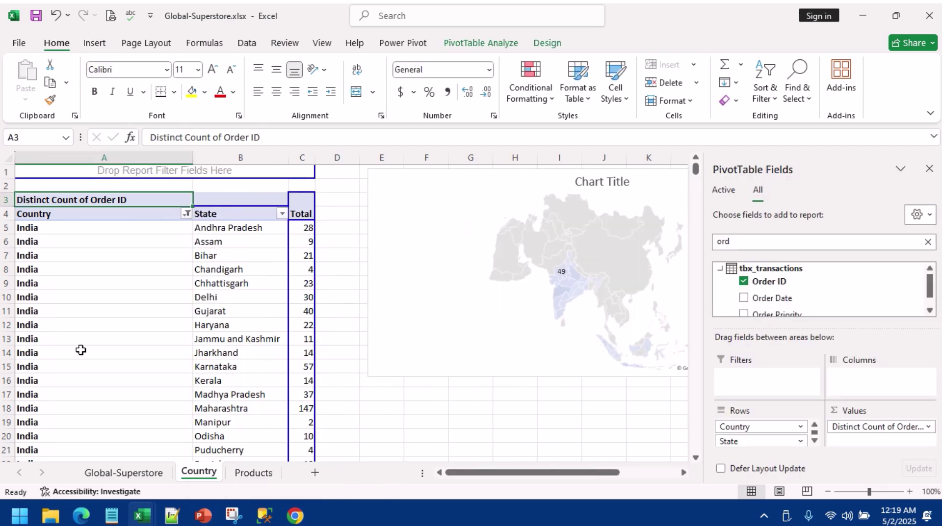
left_click(584, 297)
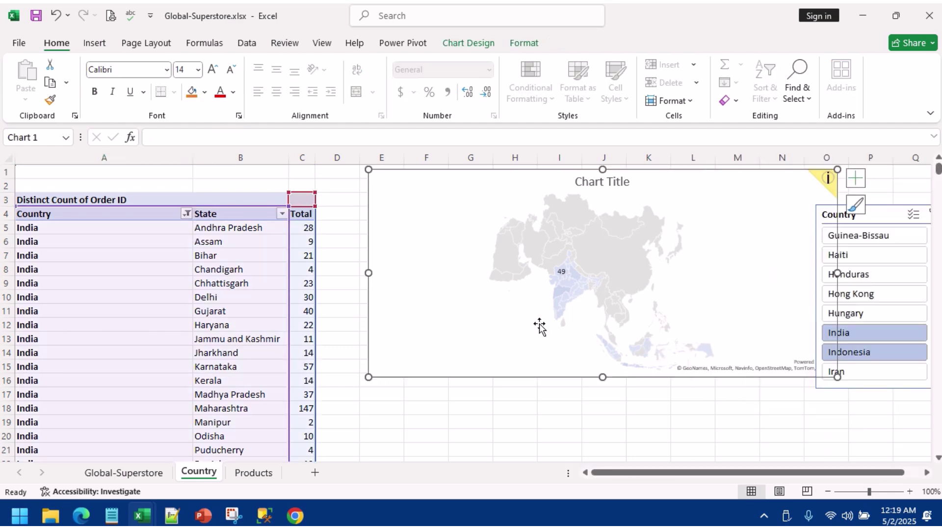
left_click(588, 210)
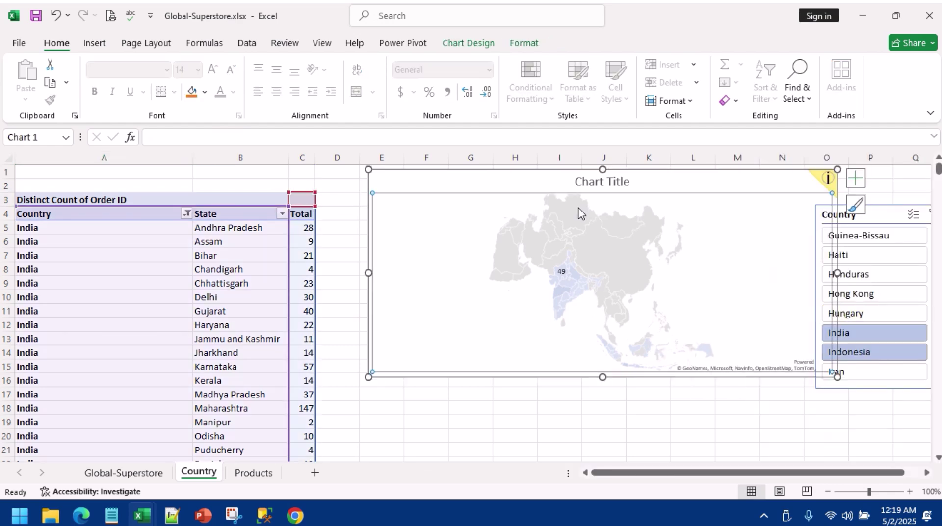
left_click(138, 338)
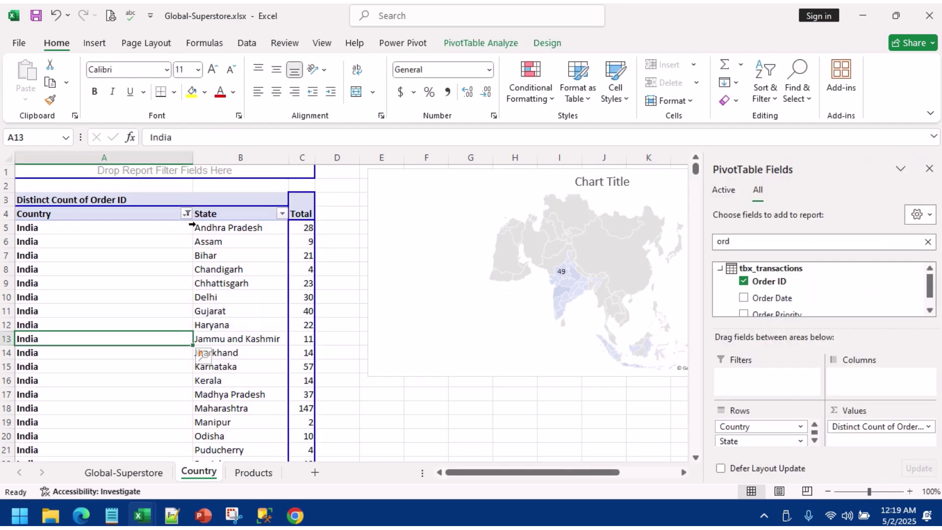
Step: Filter the PivotTable's Country field to India only through the filter list's search, and move the map chart closer to the PivotTable
left_click(179, 216)
left_click(187, 214)
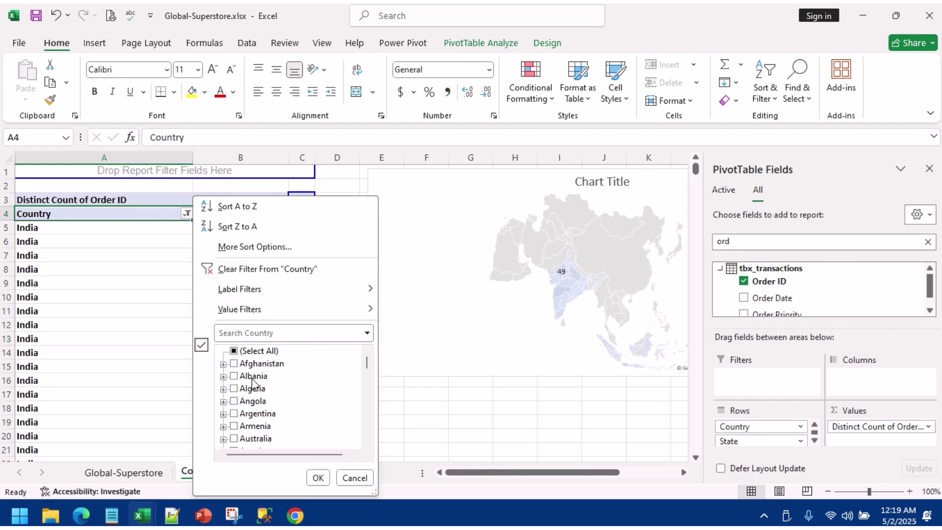
scroll(251, 367, "down", 2)
scroll(250, 368, "up", 2)
left_click(258, 331)
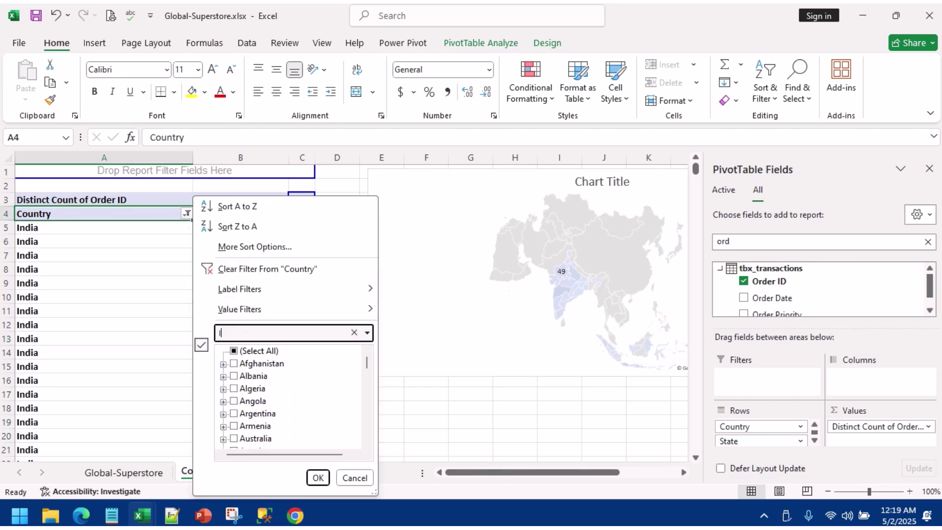
type("INDIA")
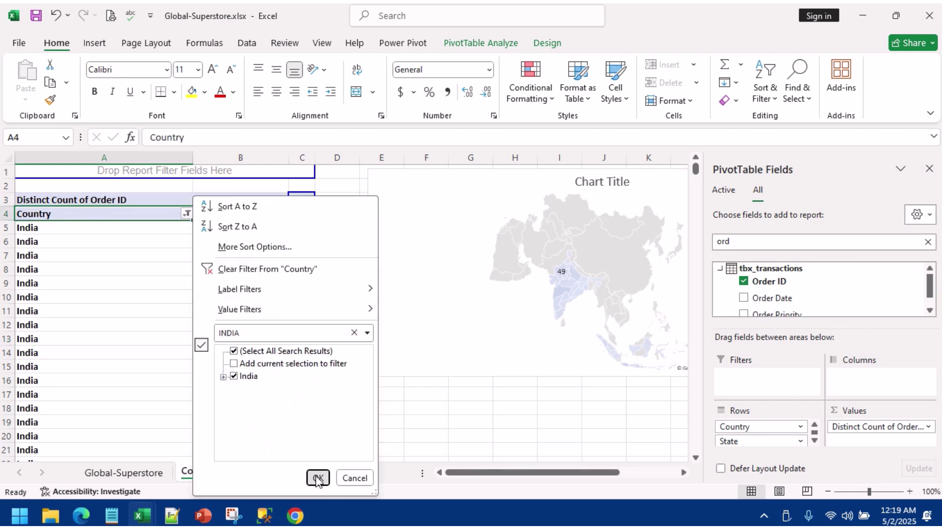
left_click(318, 478)
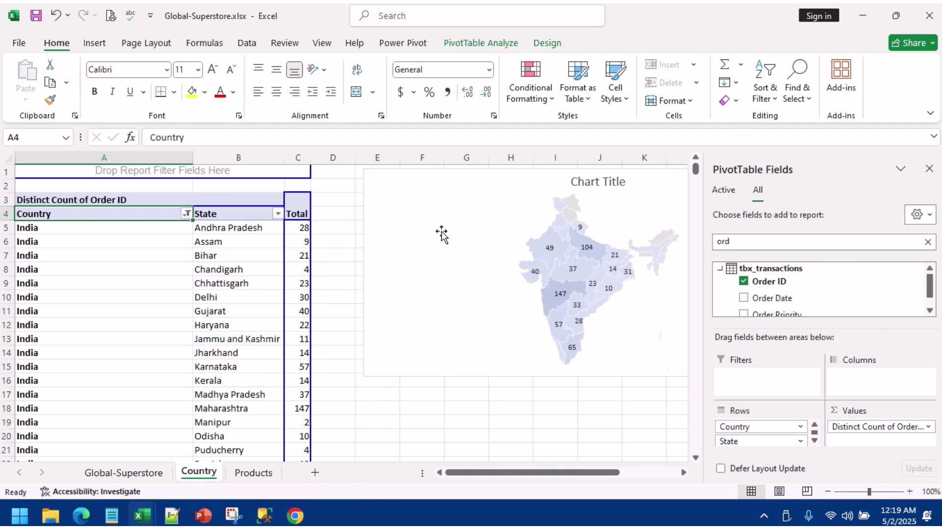
left_click(441, 234)
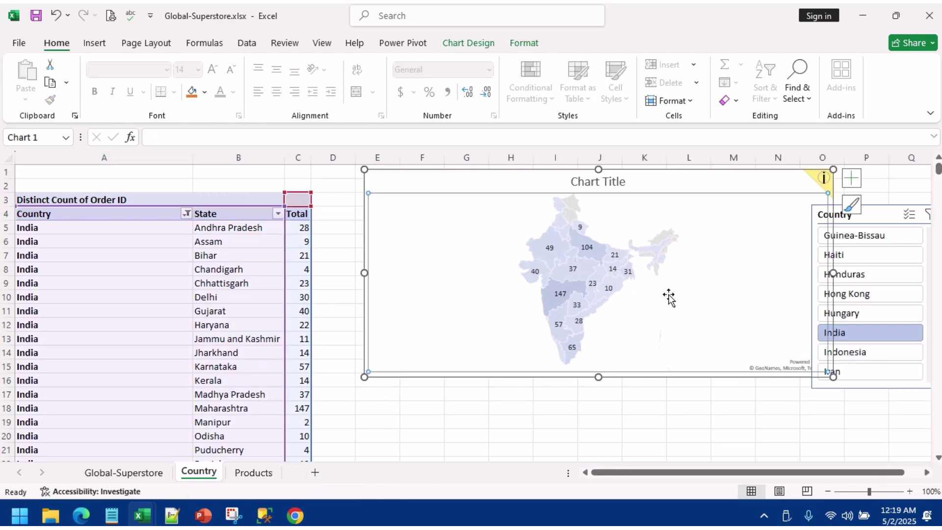
left_click_drag(647, 193, 600, 190)
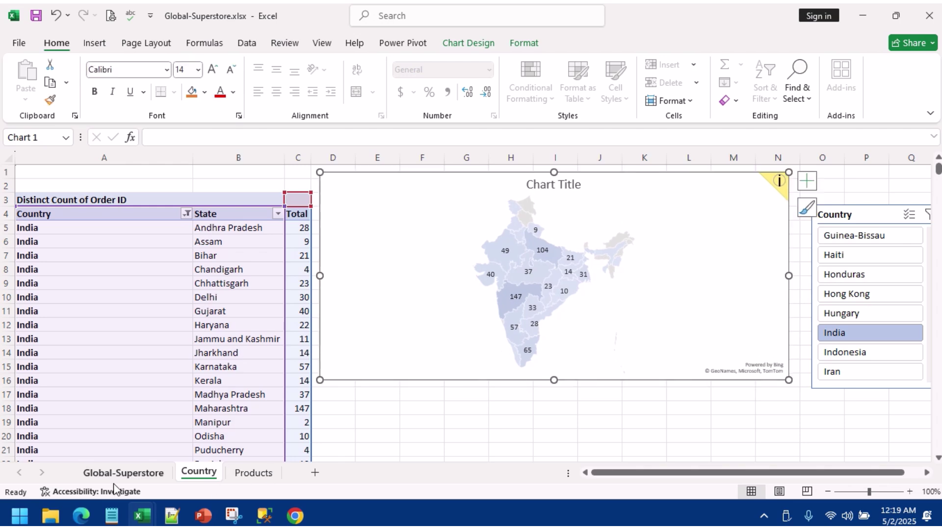
Step: Create a blank PivotTable from the Power Pivot data model on a new worksheet
left_click(124, 473)
left_click(254, 472)
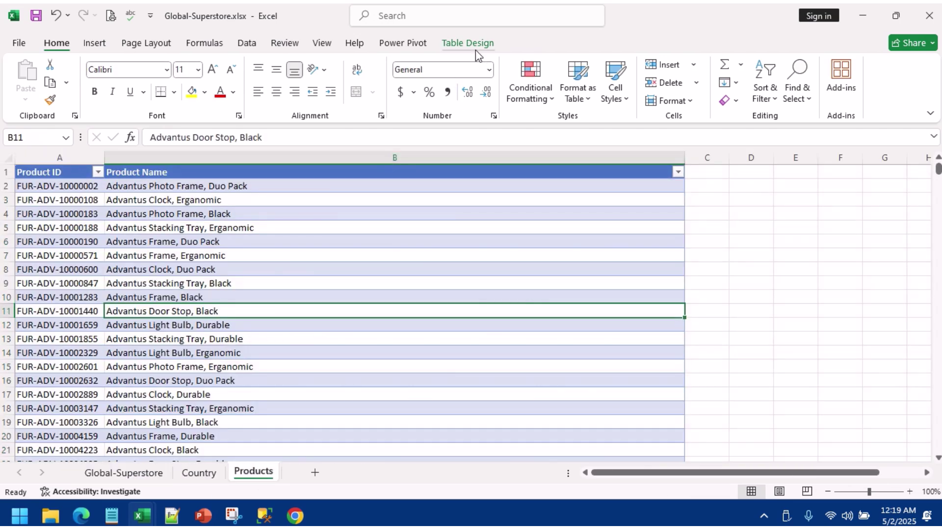
left_click(410, 43)
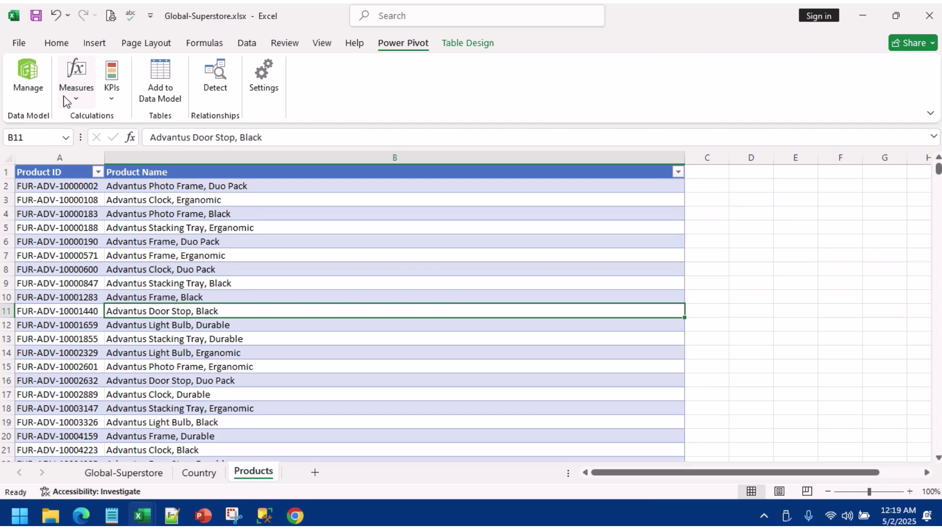
left_click(34, 79)
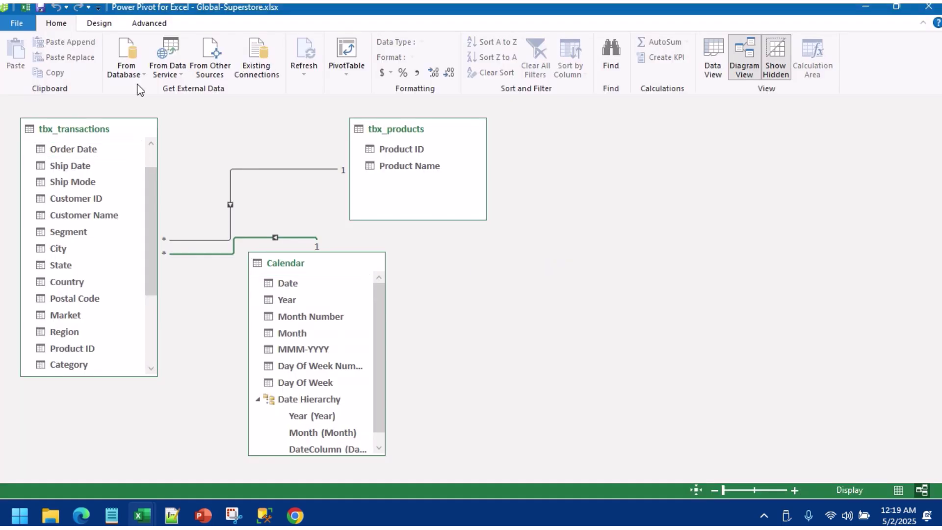
left_click(346, 69)
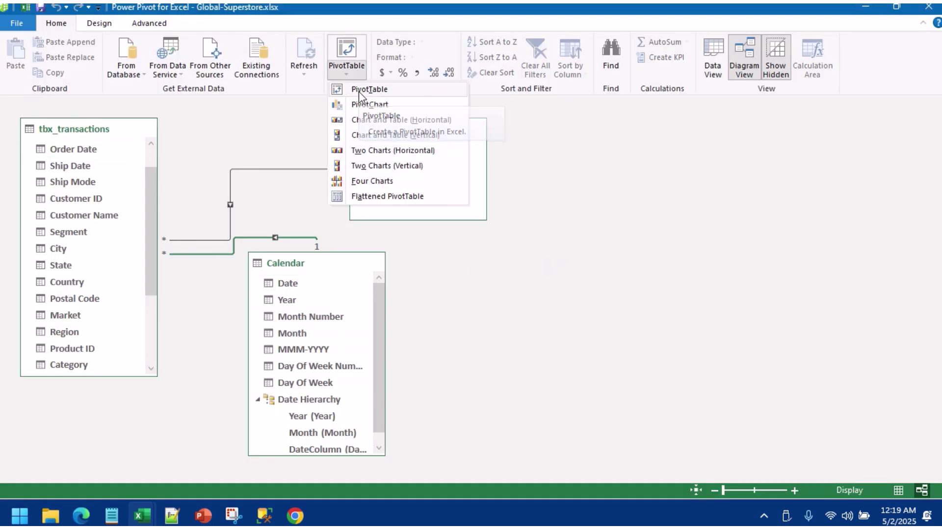
left_click(358, 90)
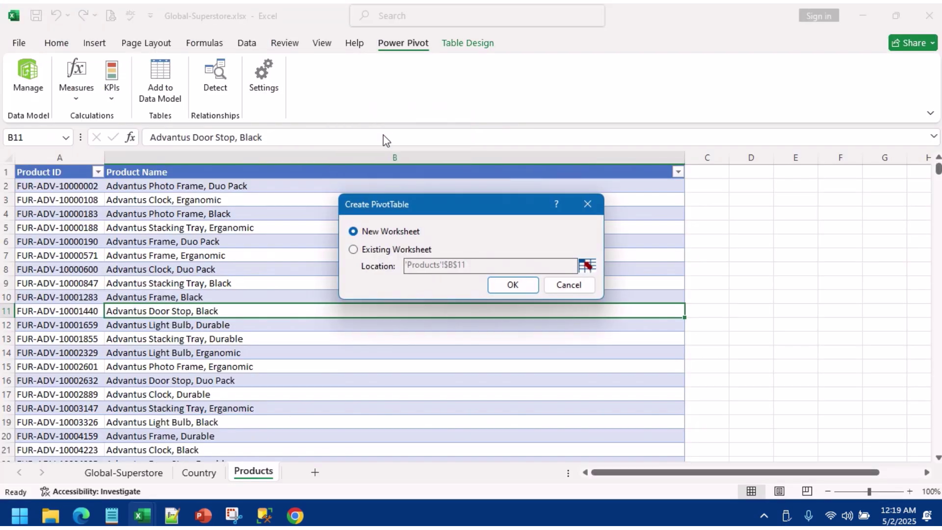
left_click(510, 289)
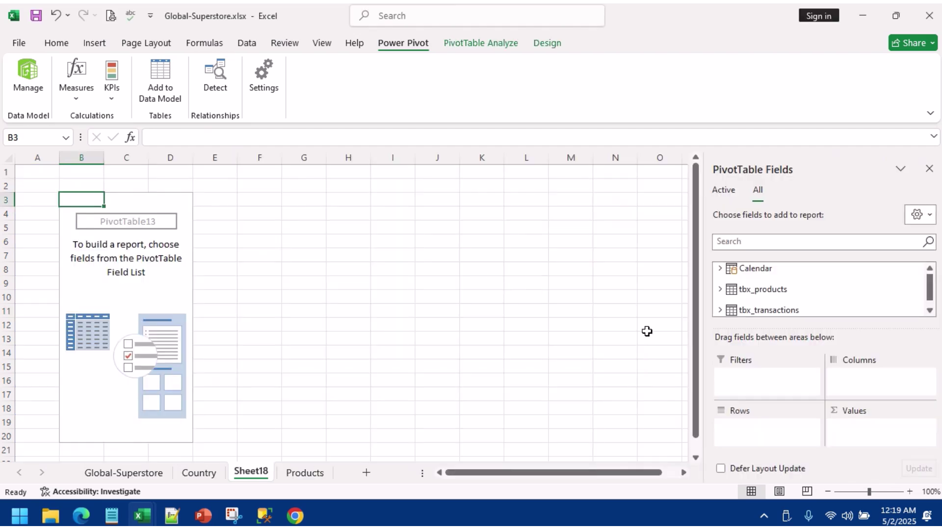
Step: Find the Order Date field of tbx_transactions with the search ORD and add it to the new PivotTable
left_click(720, 269)
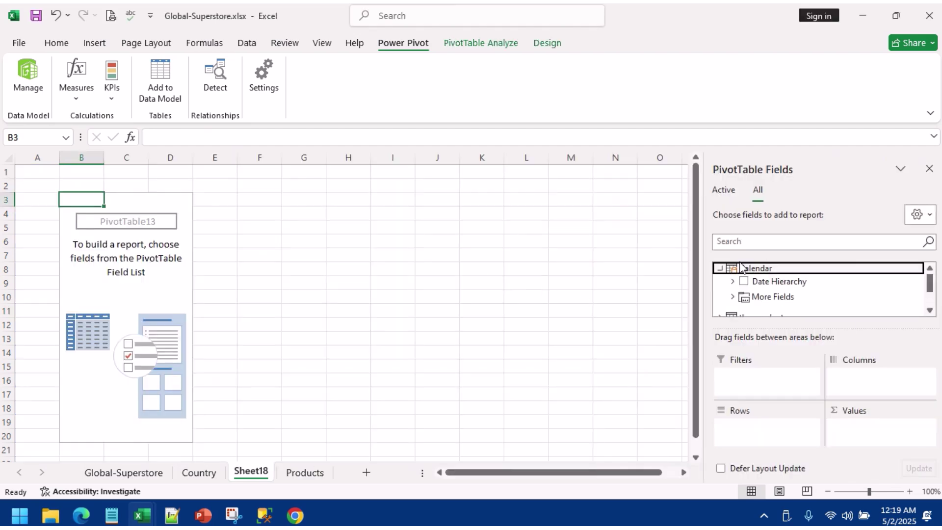
left_click(742, 245)
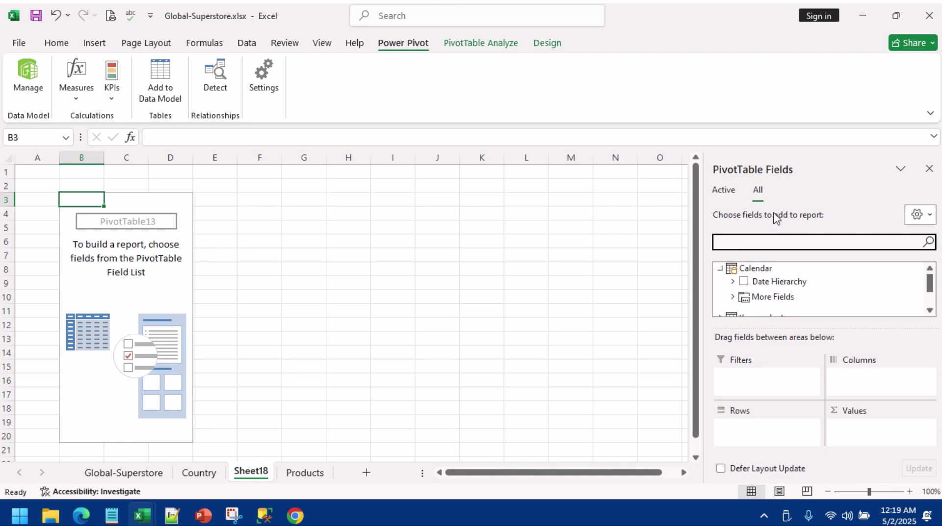
type("ORD")
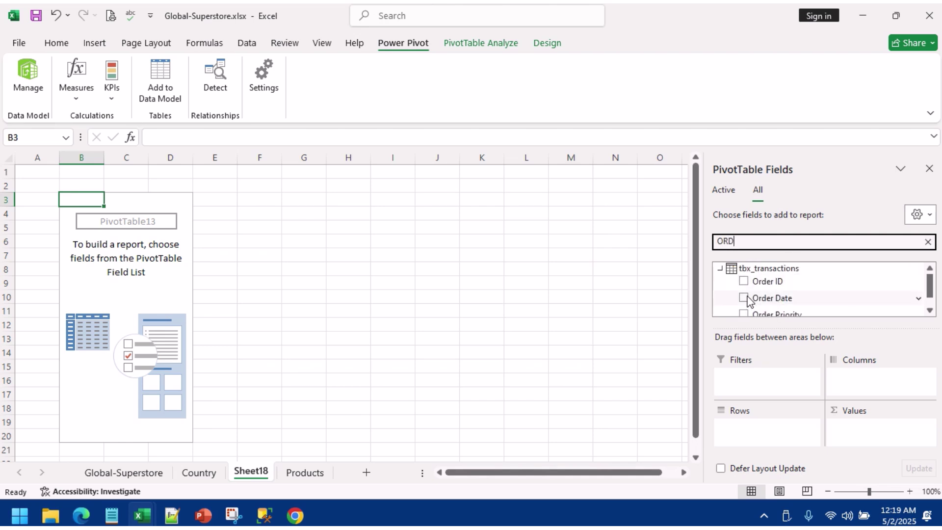
left_click(747, 298)
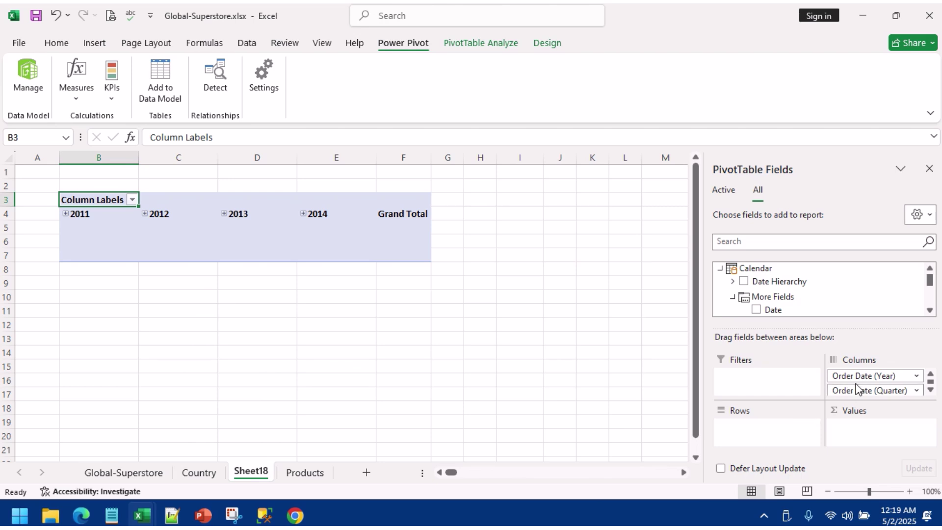
Step: Place Order Date (Year) and Order Date (Month) in Rows, and remove Order Date (Quarter) and Order Date from Columns
left_click_drag(860, 375, 784, 427)
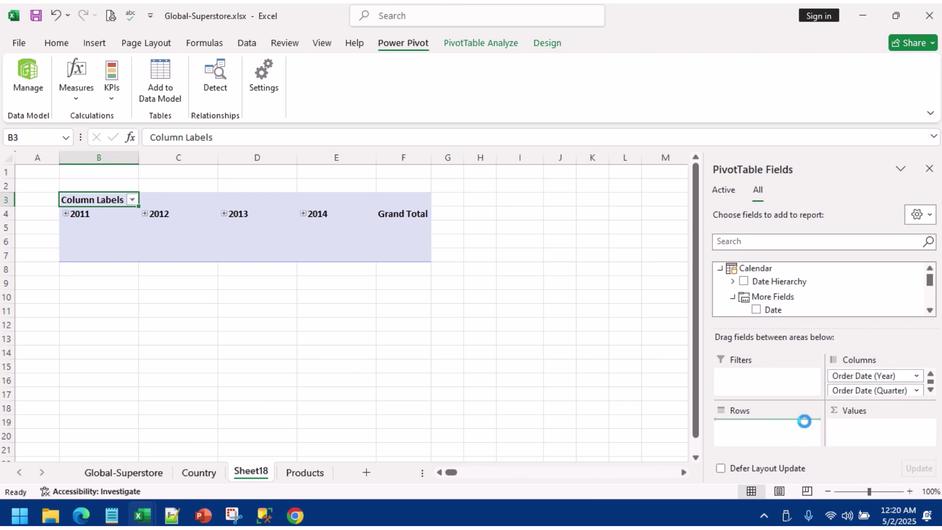
left_click(916, 377)
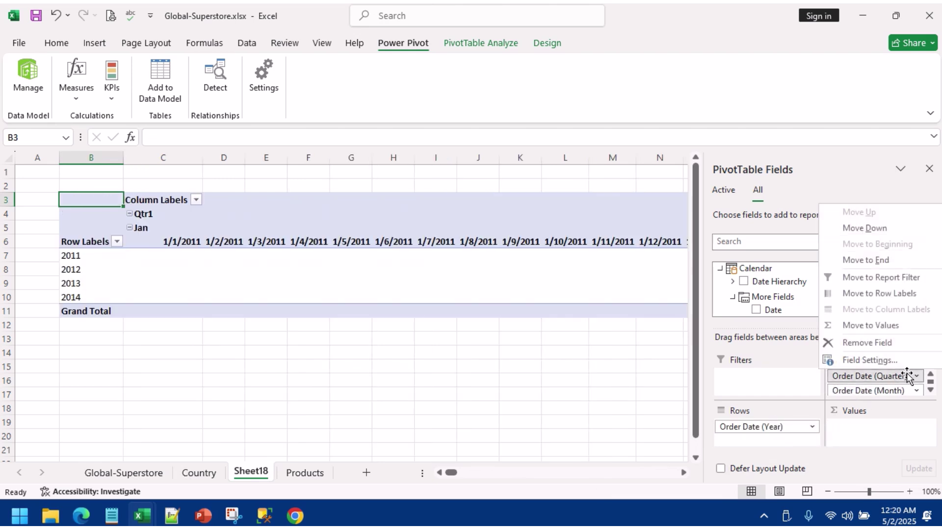
left_click(868, 340)
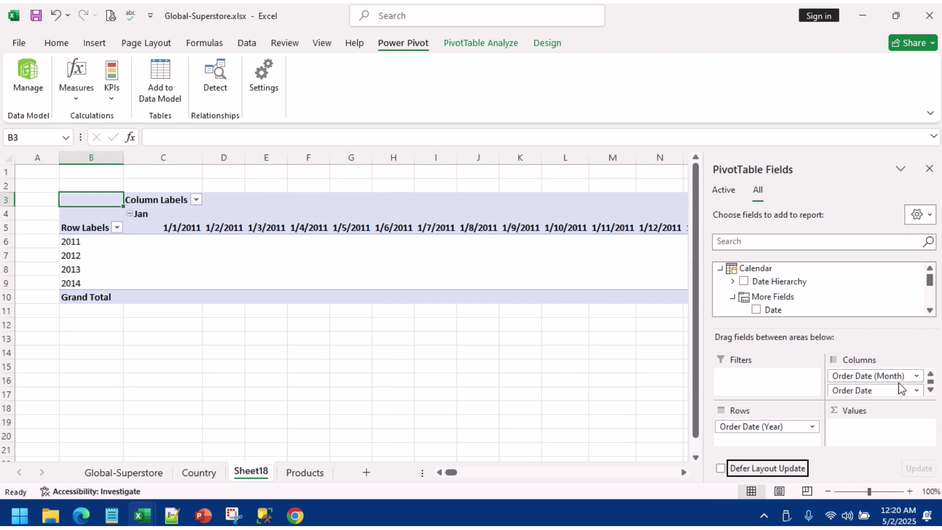
left_click_drag(871, 378, 765, 439)
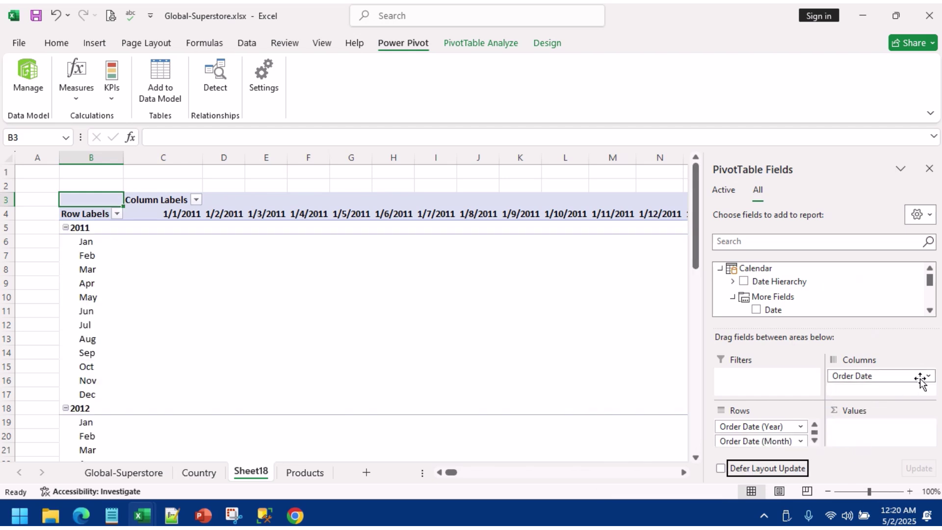
left_click(927, 377)
left_click(870, 342)
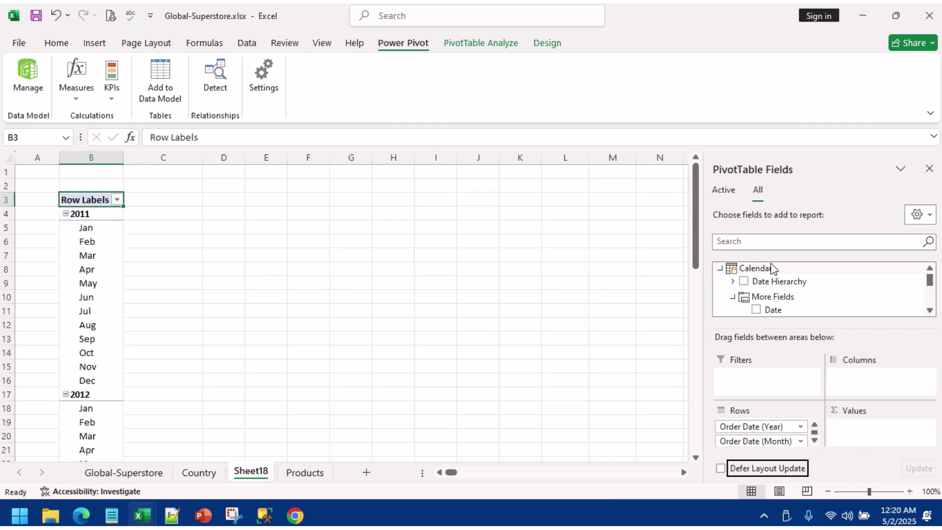
Step: Add the Sales field of tbx_transactions to the PivotTable's values as Sum of Sales
left_click(747, 240)
type("SAL")
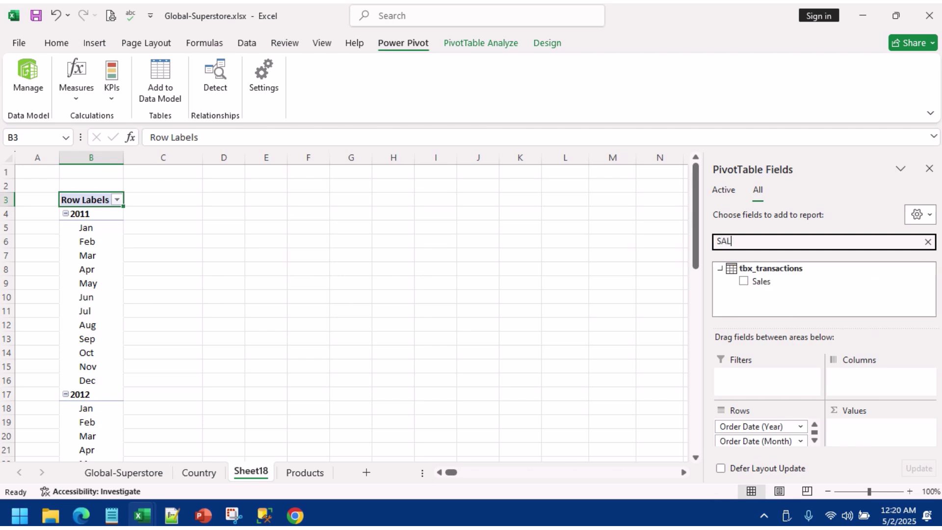
left_click(743, 283)
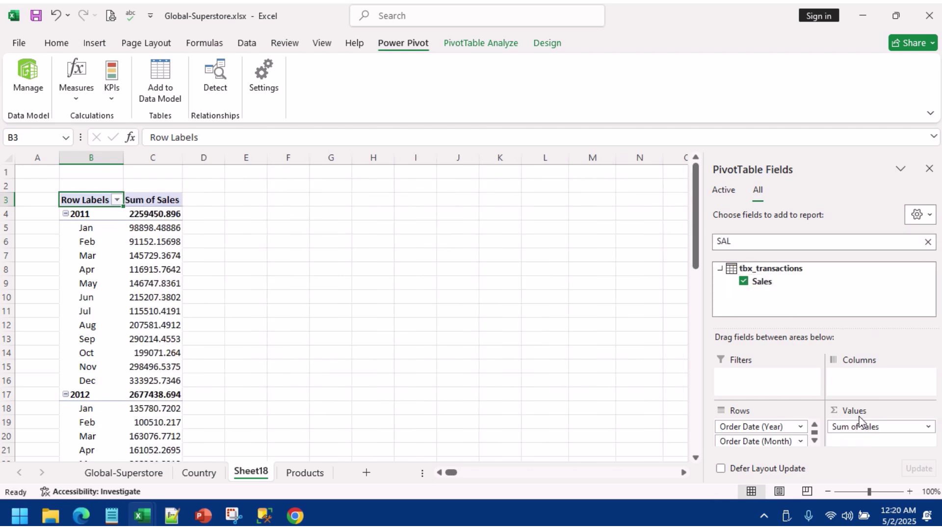
Step: Insert a Line PivotChart based on the monthly sales PivotTable
left_click(136, 251)
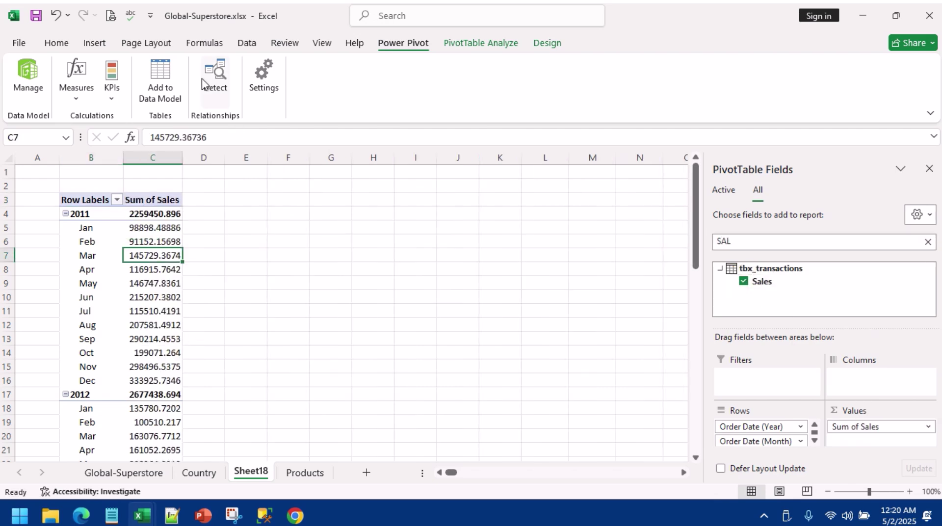
left_click(94, 43)
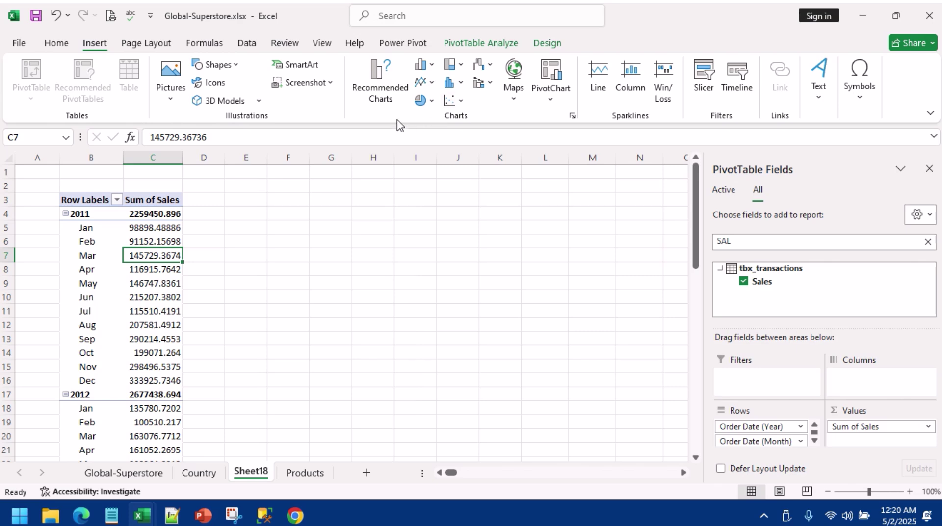
left_click(361, 91)
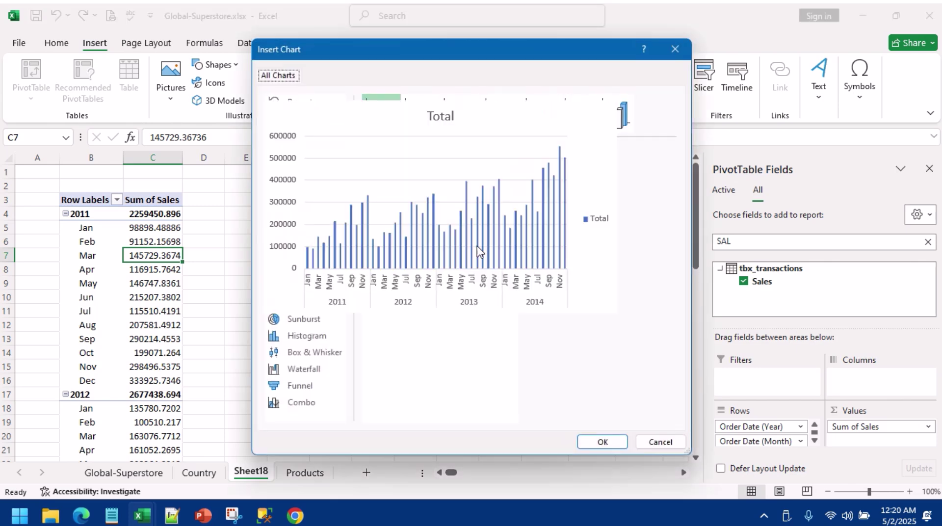
mouse_move(460, 235)
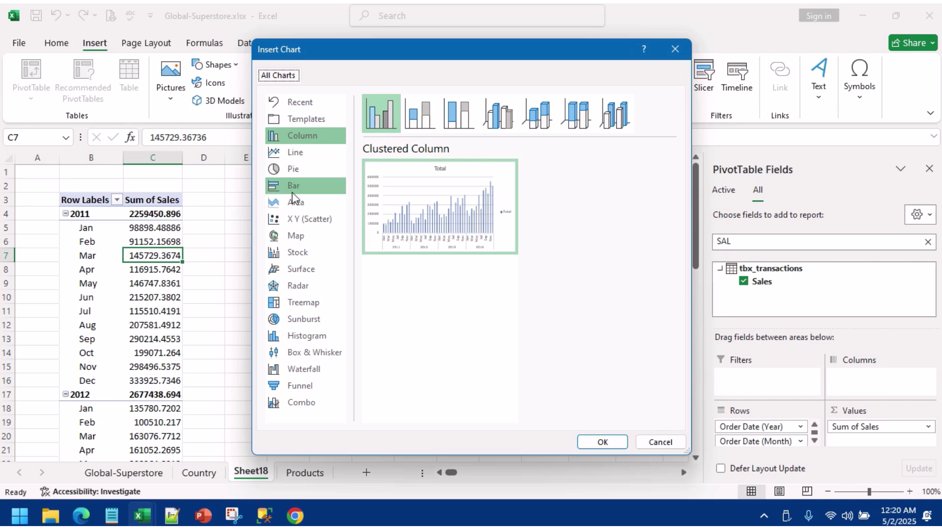
left_click(298, 155)
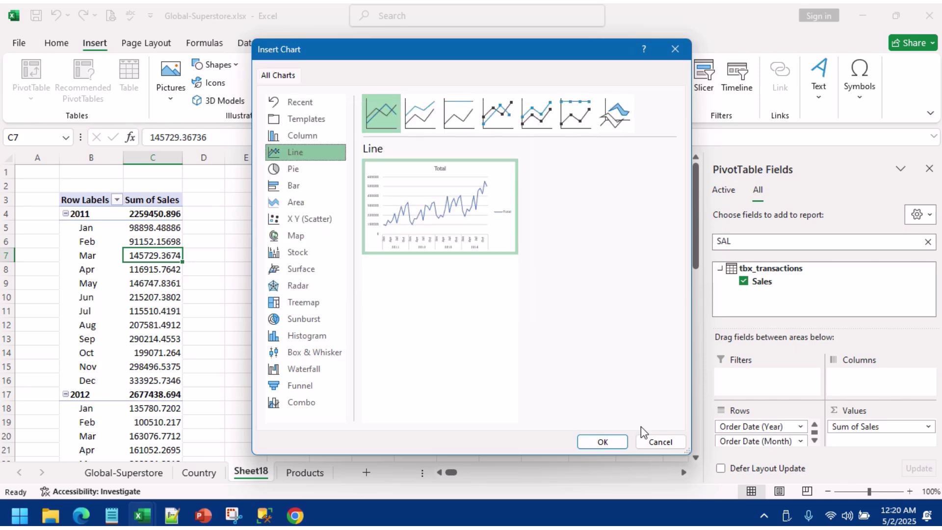
left_click(601, 440)
Step: Place the line chart at row 1 from column E, enlarge it to about row 18, and close the field list
left_click_drag(414, 227, 455, 184)
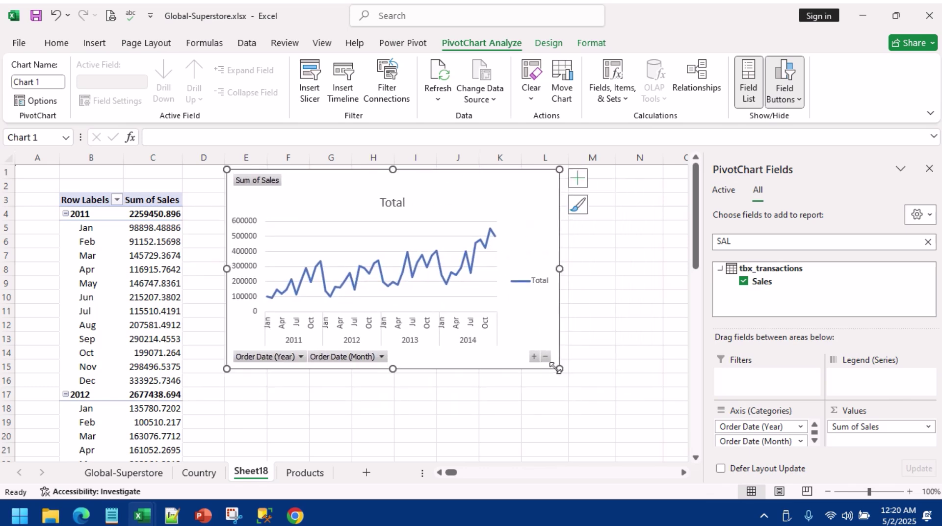
left_click_drag(558, 368, 632, 414)
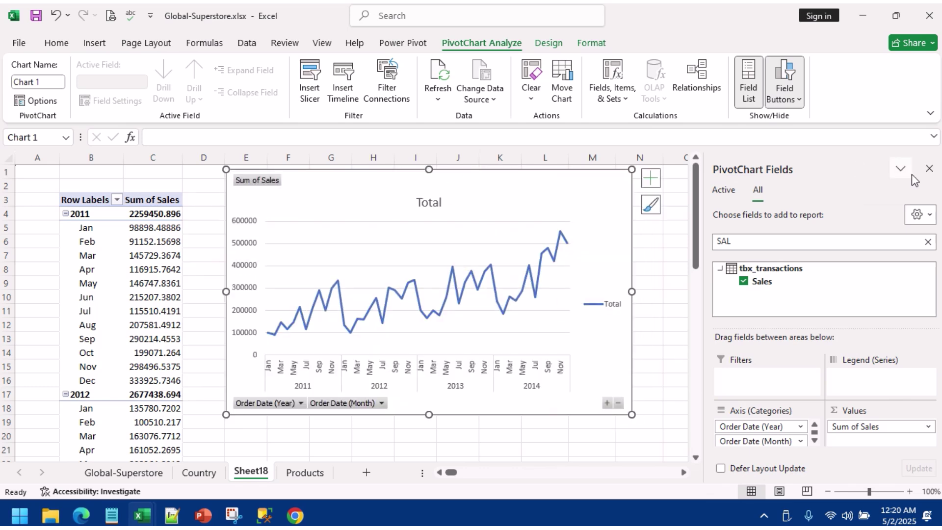
left_click(929, 169)
Step: Rename the new PivotTable's worksheet as Monthly Sales
right_click(242, 471)
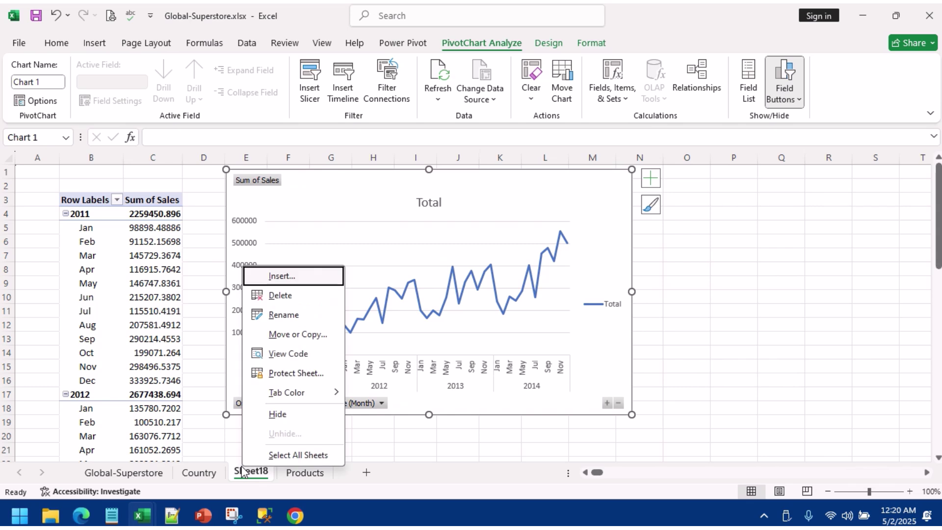
left_click(283, 315)
type("mONTH")
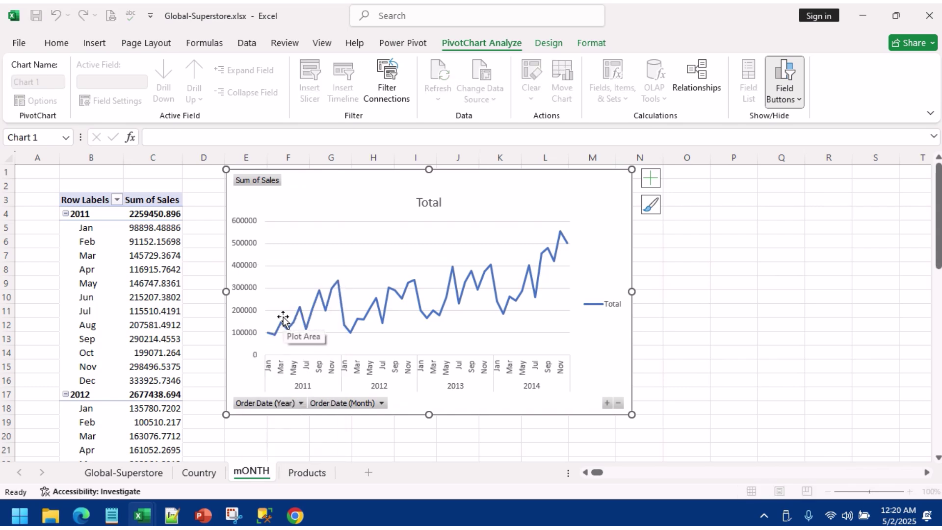
key("Return")
key("BackSpace")
key("BackSpace")
key("BackSpace")
key("BackSpace")
key("BackSpace")
type("M")
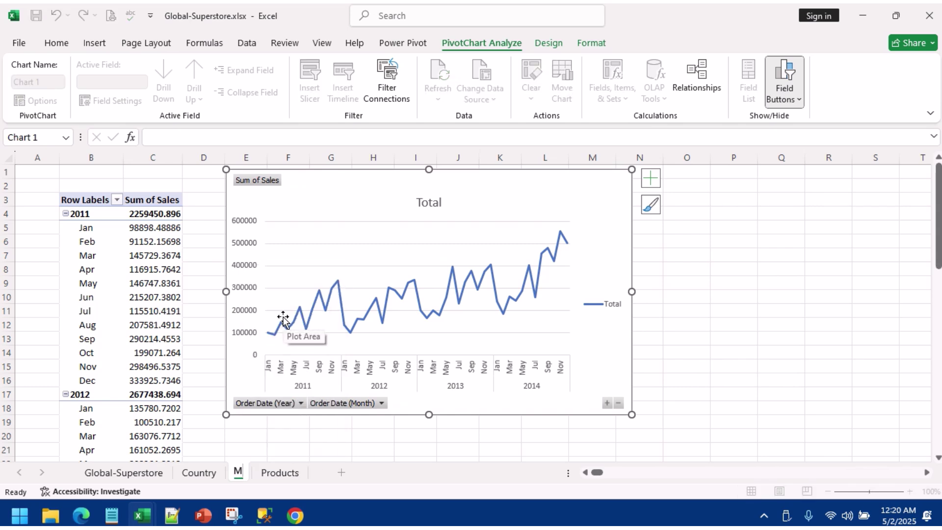
type("onthly")
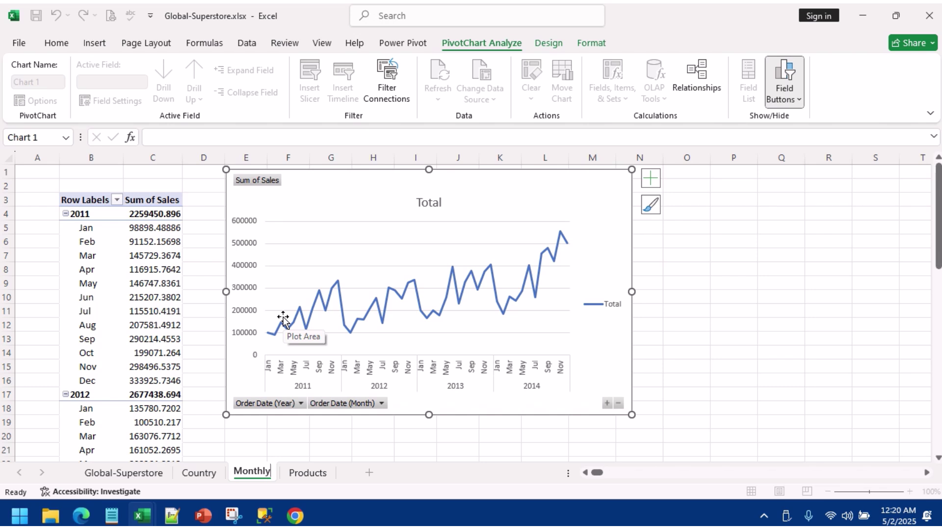
type(" Sales")
key("Return")
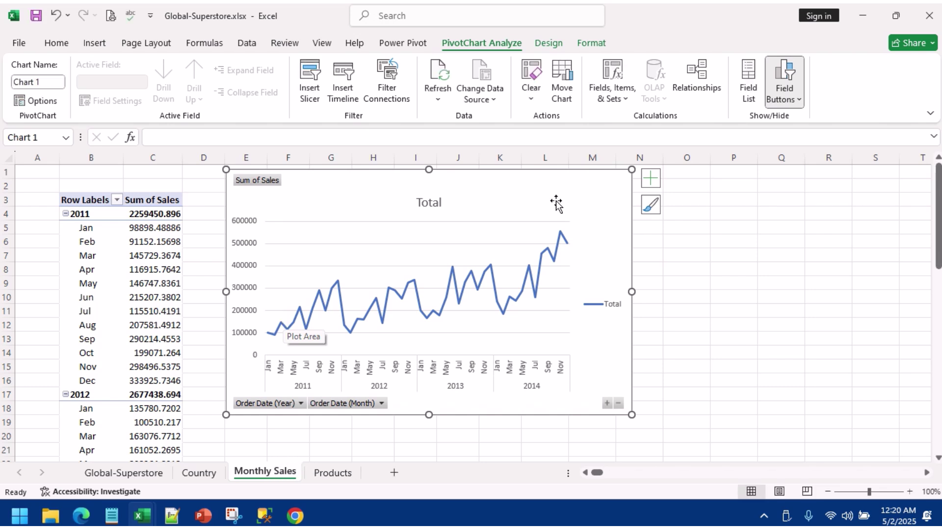
Step: Create a new PivotTable from the Power Pivot data model on a new worksheet
left_click(799, 243)
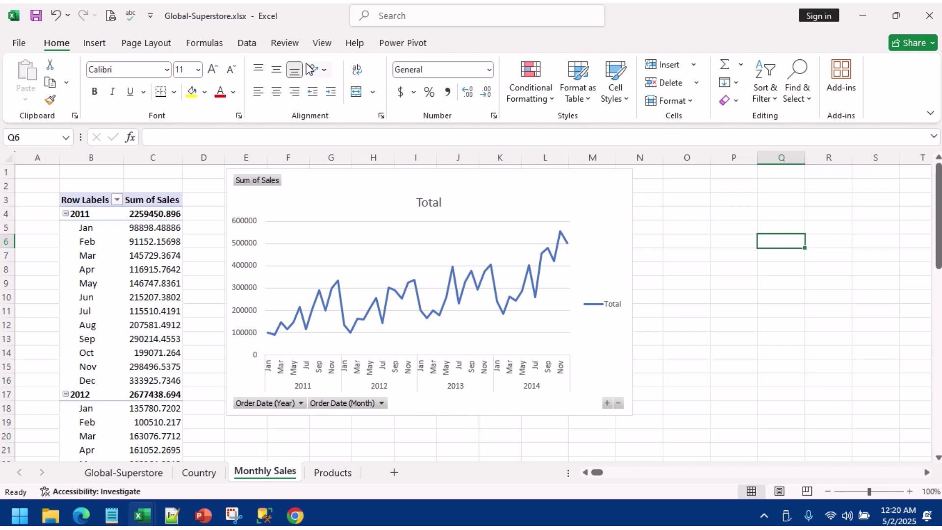
left_click(388, 42)
left_click(25, 74)
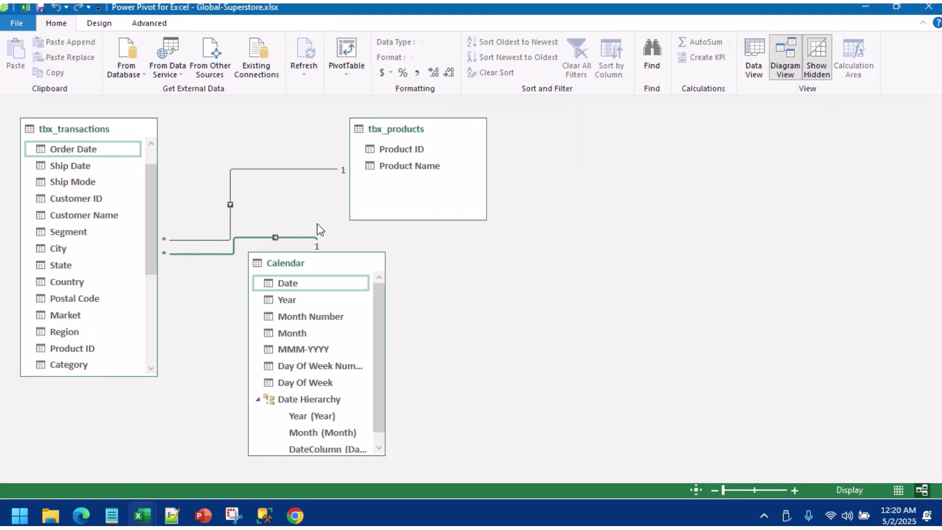
left_click(348, 73)
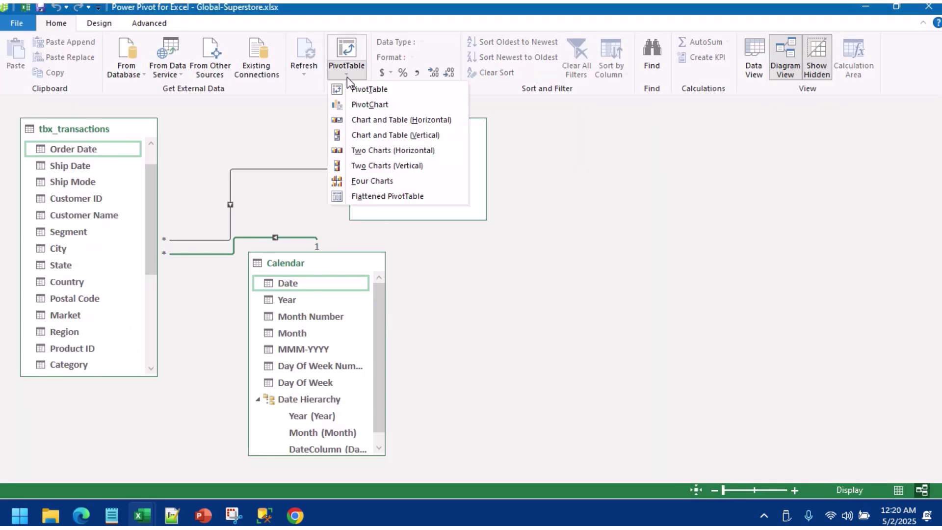
left_click(377, 92)
left_click(516, 290)
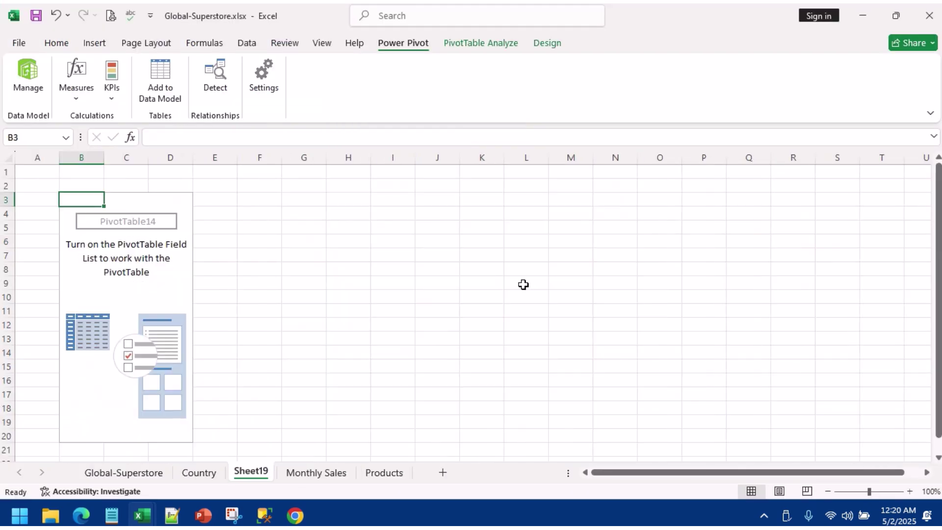
Step: Show the field list for the empty PivotTable
left_click(101, 282)
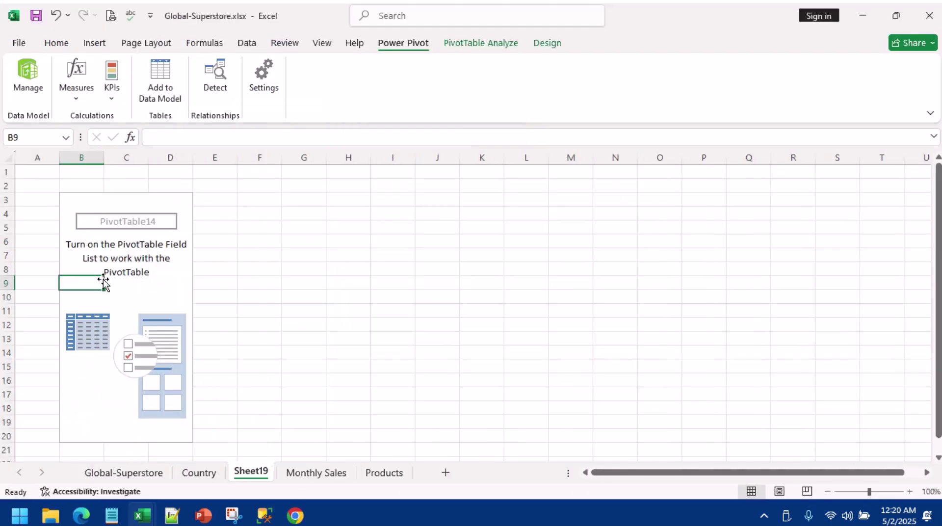
right_click(158, 285)
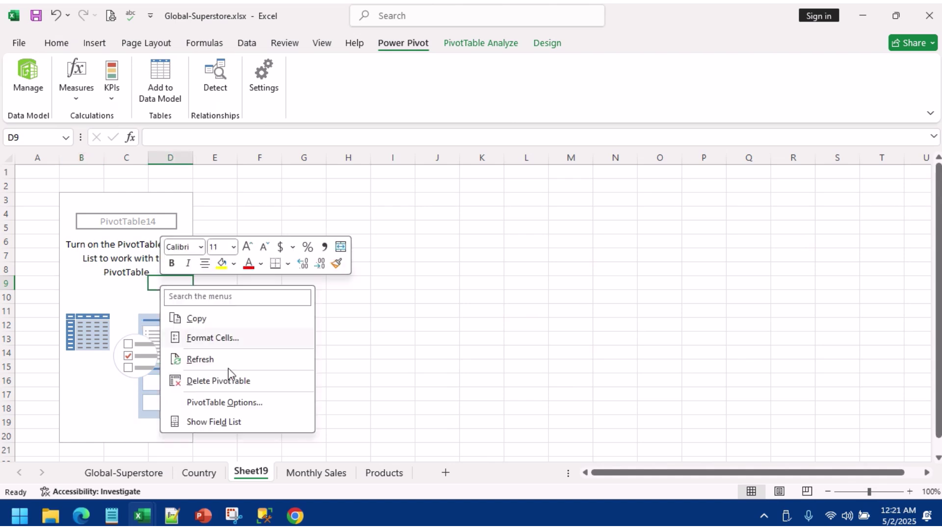
left_click(227, 422)
Step: Search the fields for pro and add Product Name of tbx_products to the PivotTable's rows, leaving Product ID out
left_click(745, 243)
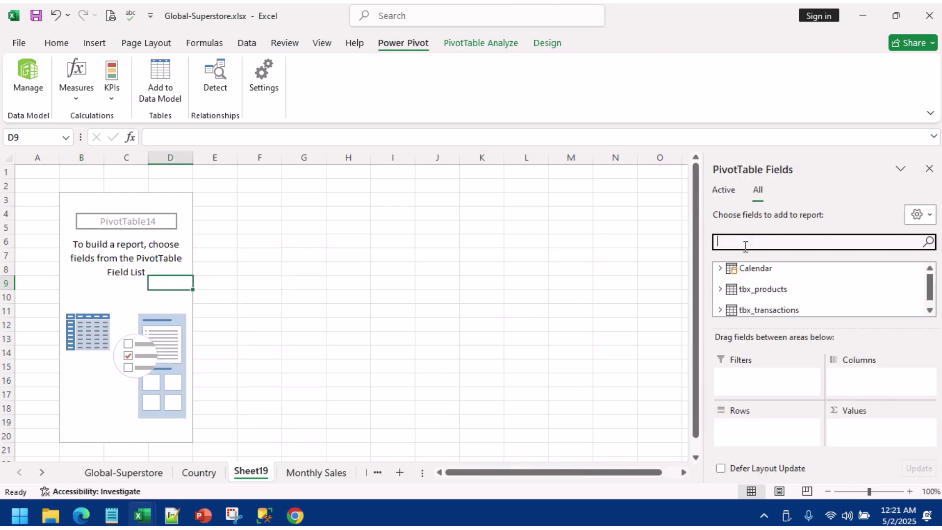
type("pro")
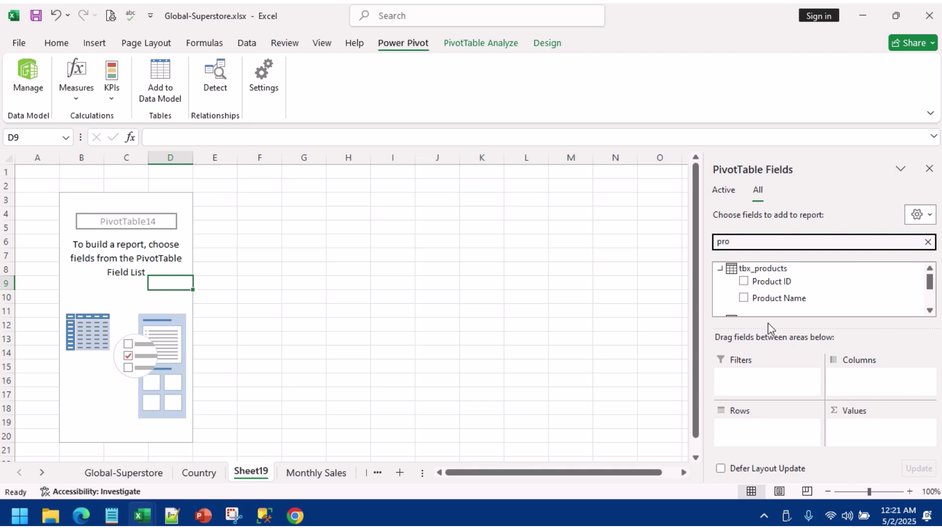
left_click(743, 282)
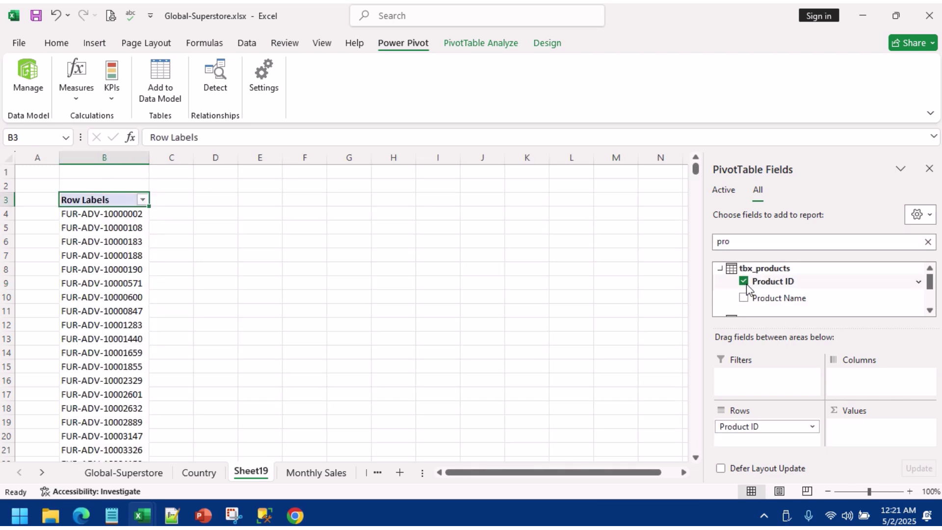
left_click(744, 282)
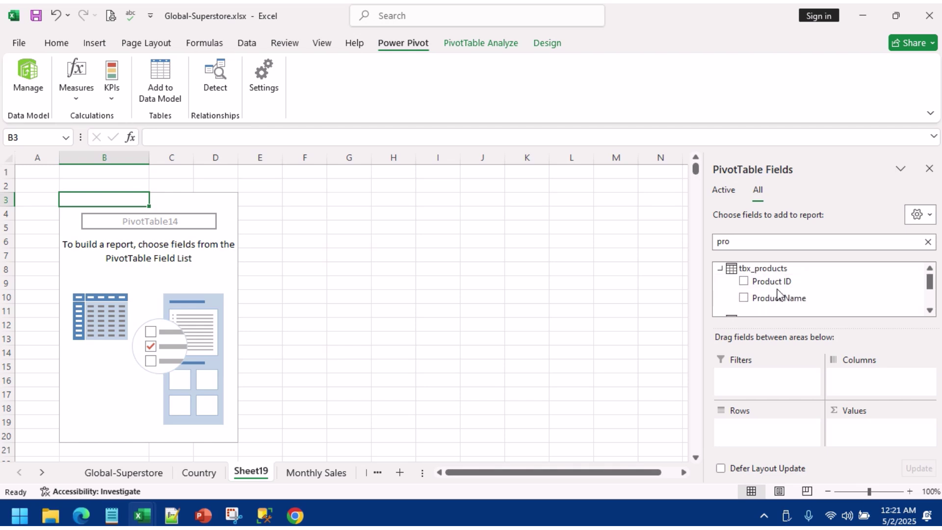
scroll(778, 294, "down", 2)
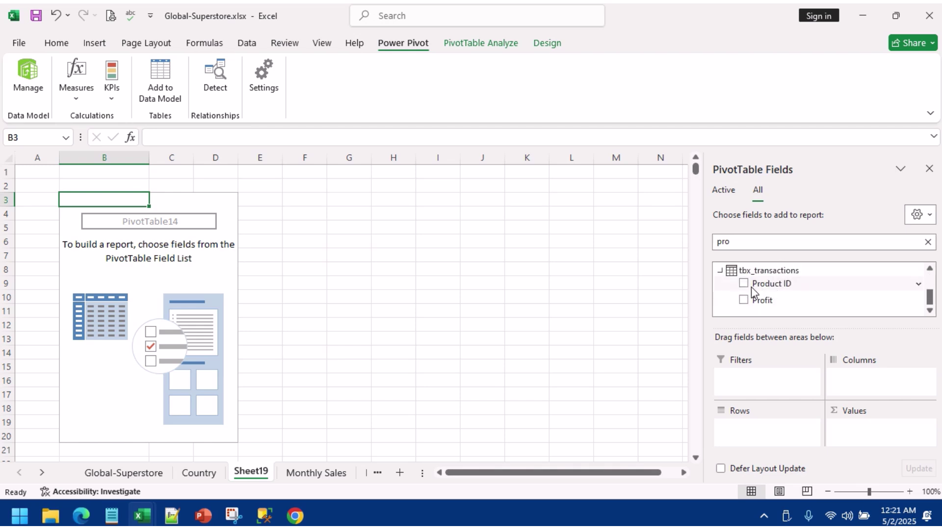
scroll(744, 289, "up", 2)
scroll(747, 288, "down", 2)
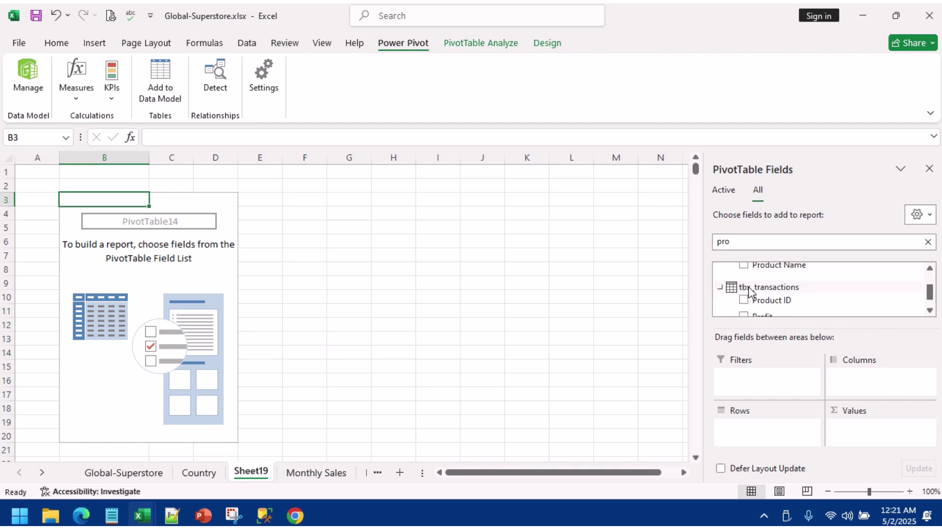
scroll(750, 285, "up", 2)
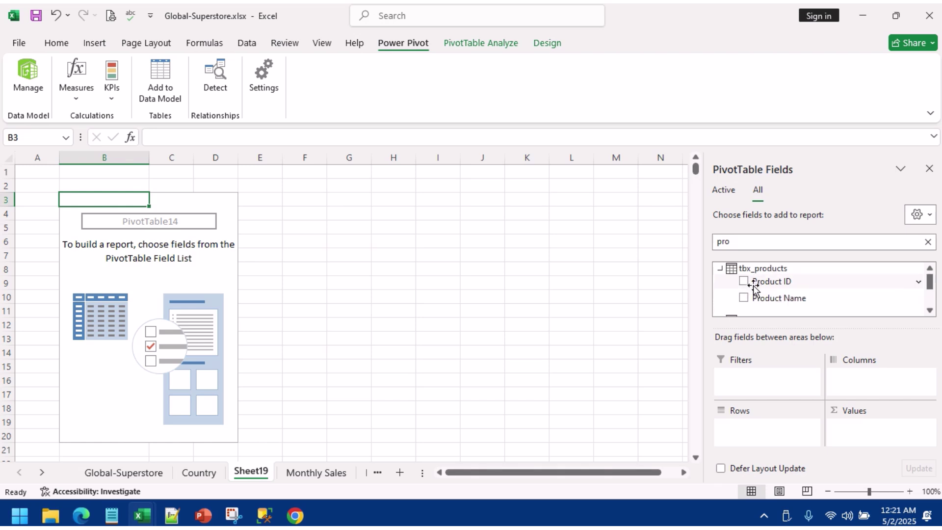
left_click(744, 298)
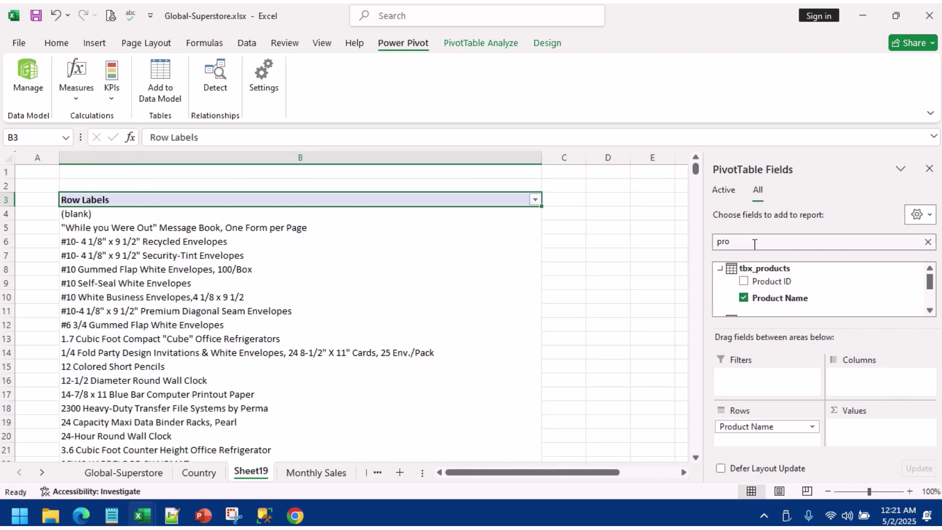
Step: Search the PivotTable's field list for sale, coun and ord
left_click_drag(753, 242, 691, 241)
type("sale")
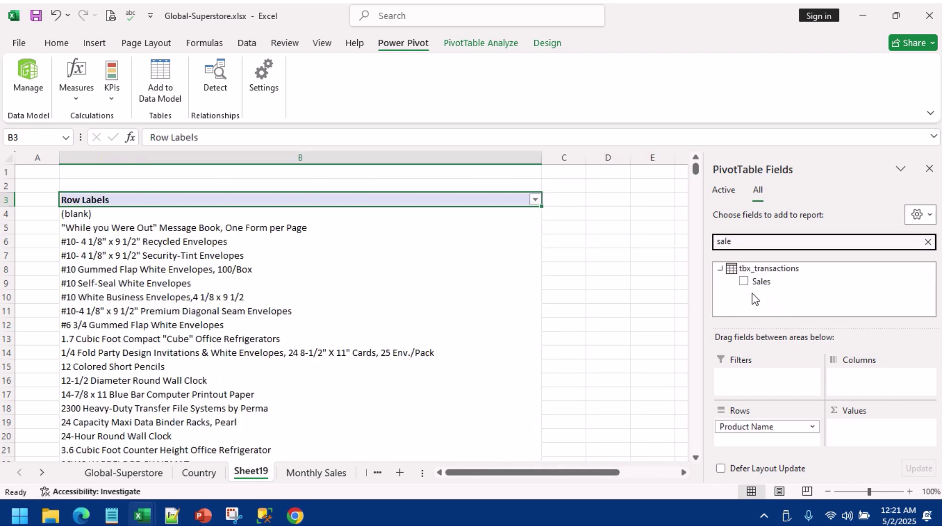
left_click_drag(743, 244, 702, 239)
type("coun")
left_click_drag(742, 243, 691, 199)
type("ord")
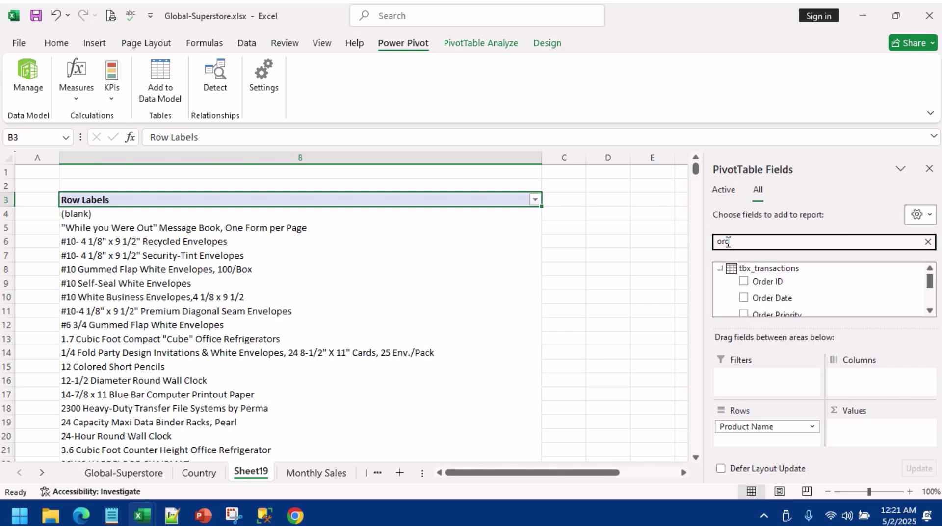
Step: Search the fields for qu and add Quantity of tbx_transactions to the values as Sum of Quantity
left_click_drag(736, 242, 680, 236)
type("qt")
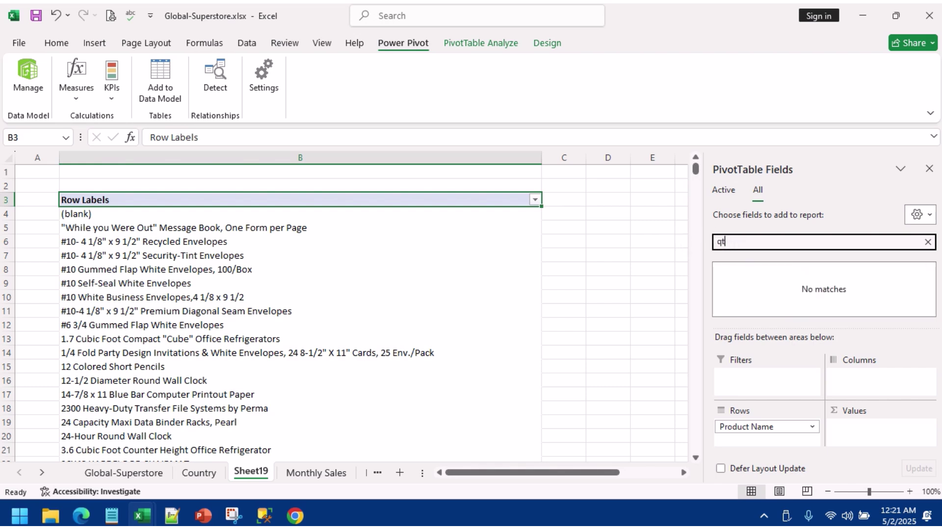
key("BackSpace")
type("u")
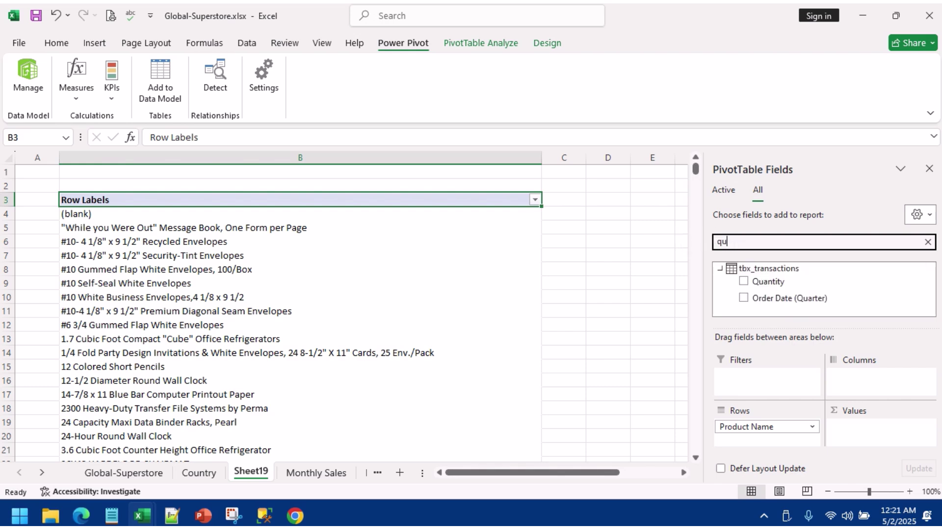
left_click(746, 281)
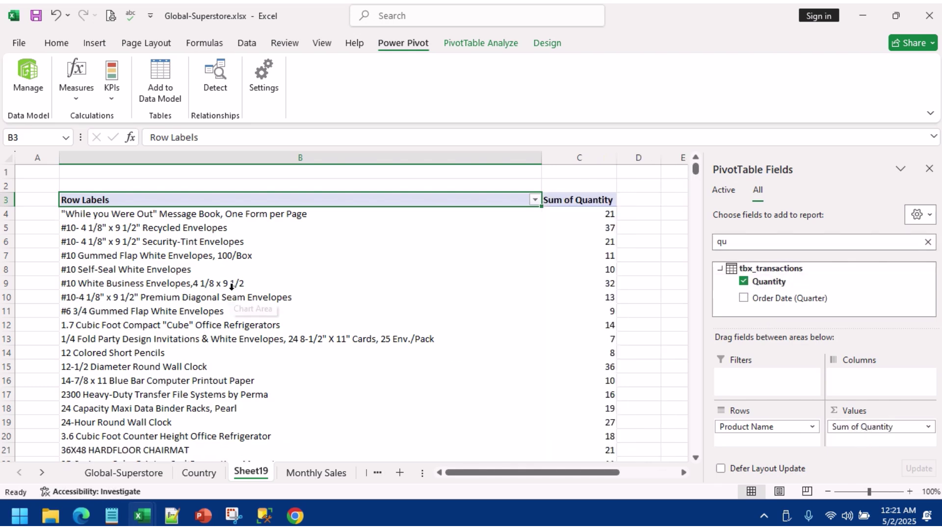
Step: Try a Top 10 value filter on the product names set to Top 5 Sum by Sum of Quantity, and clear it
left_click(535, 199)
mouse_move(433, 315)
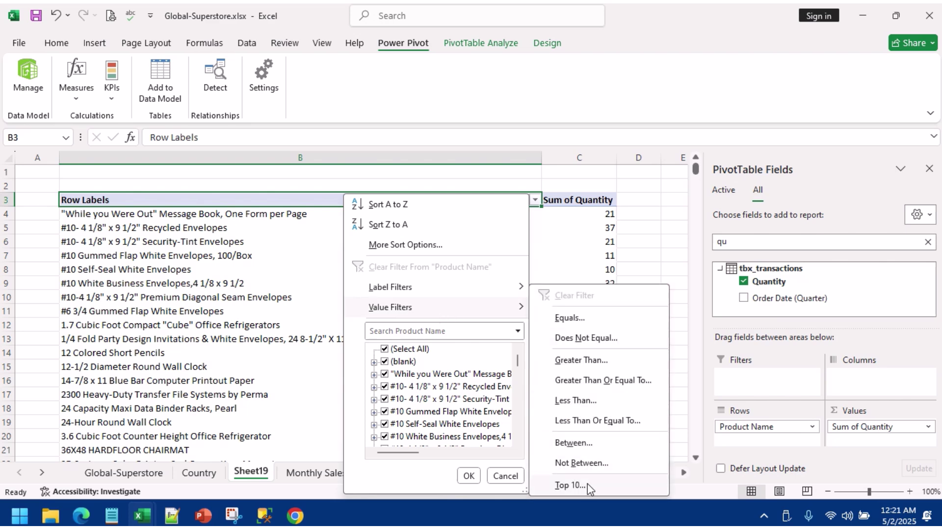
left_click(569, 485)
double_click(510, 272)
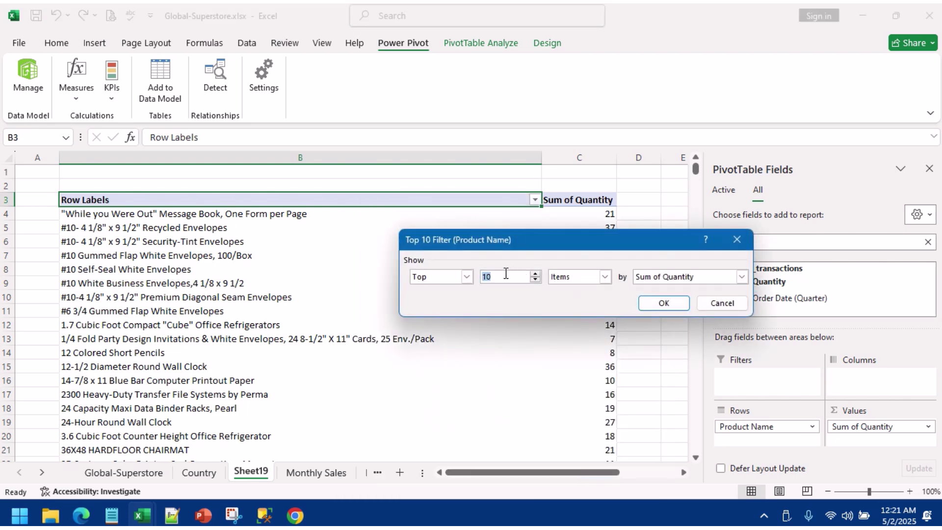
type("5")
left_click(605, 277)
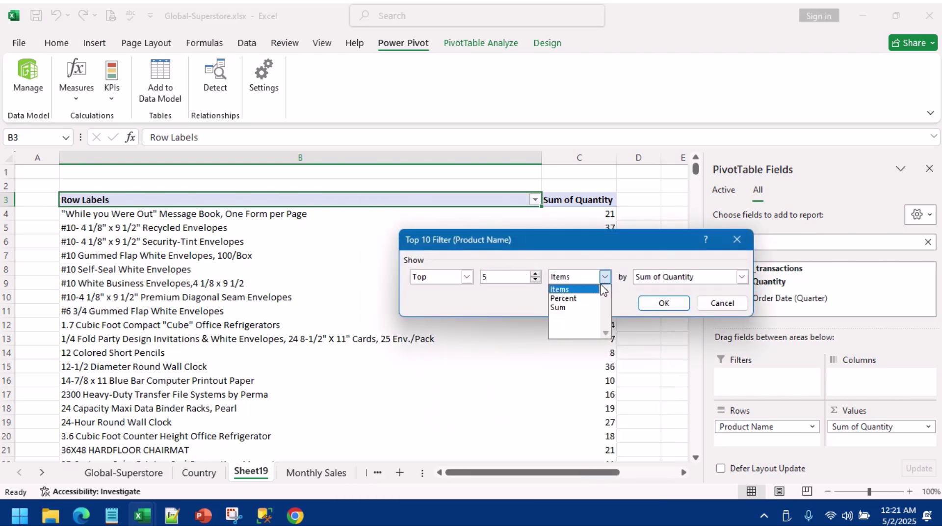
left_click(574, 310)
left_click(660, 304)
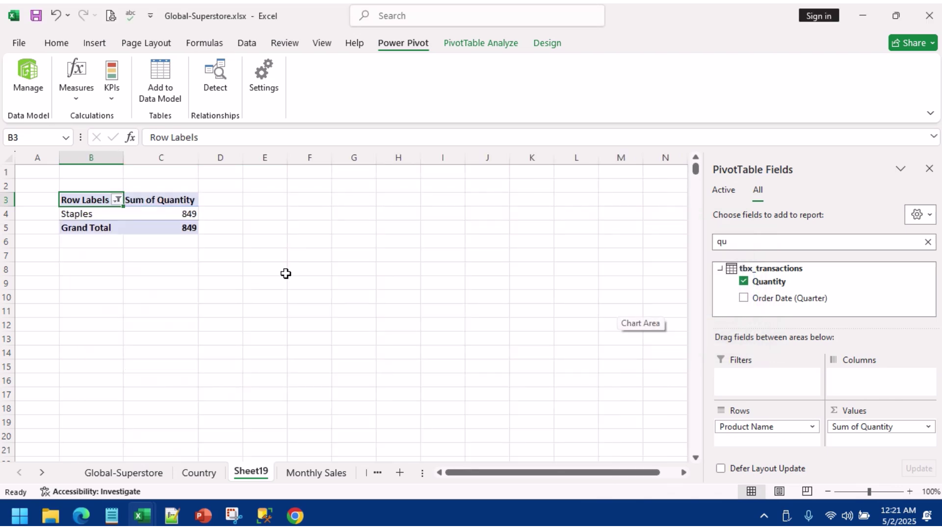
left_click(117, 199)
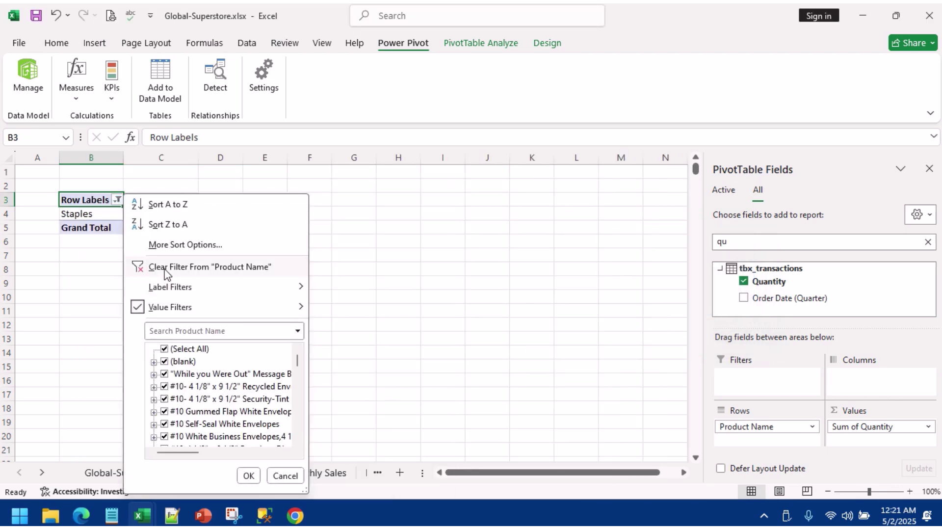
left_click(164, 270)
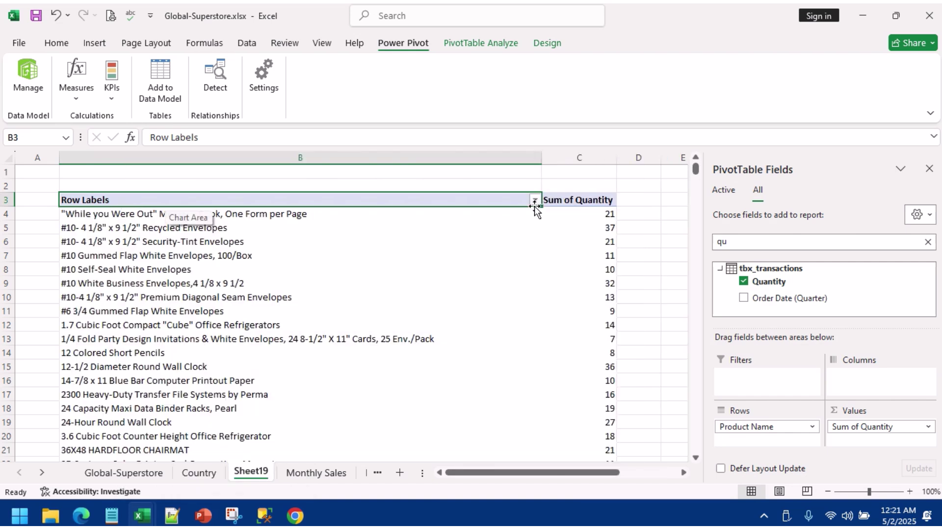
Step: Filter the product names to the Top 5 Items by Sum of Quantity
left_click(534, 200)
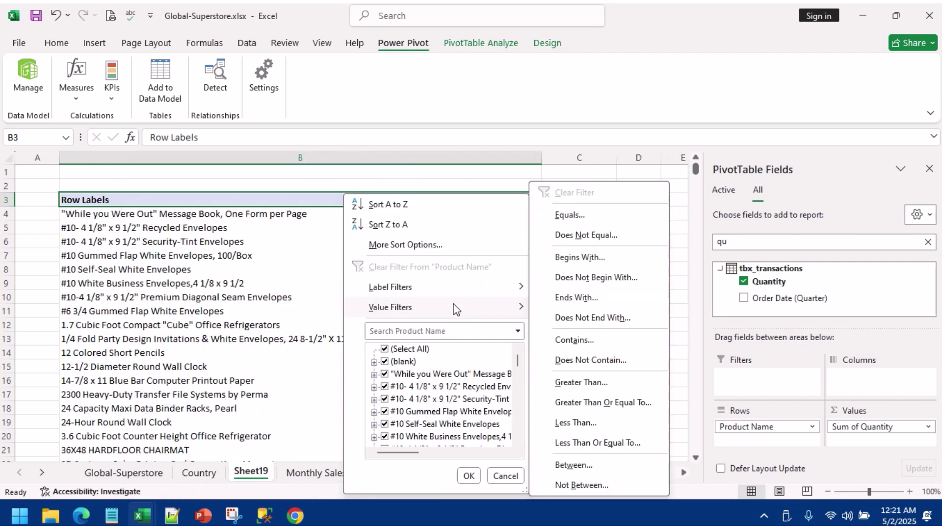
mouse_move(454, 308)
left_click(569, 485)
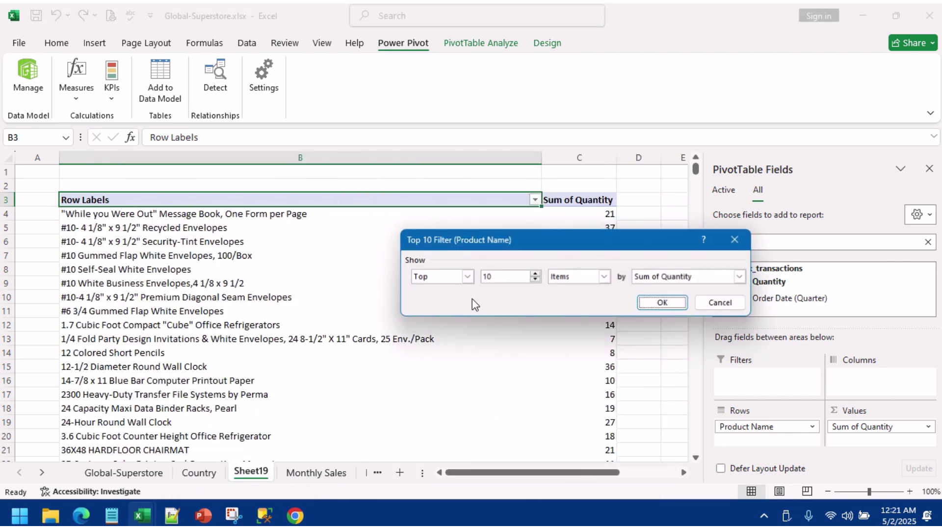
left_click_drag(500, 276, 482, 277)
type("5")
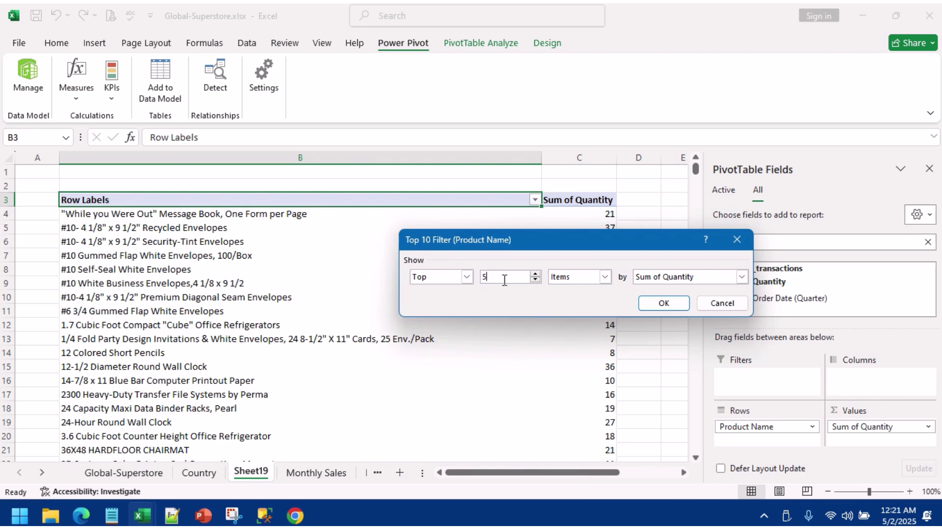
left_click(664, 303)
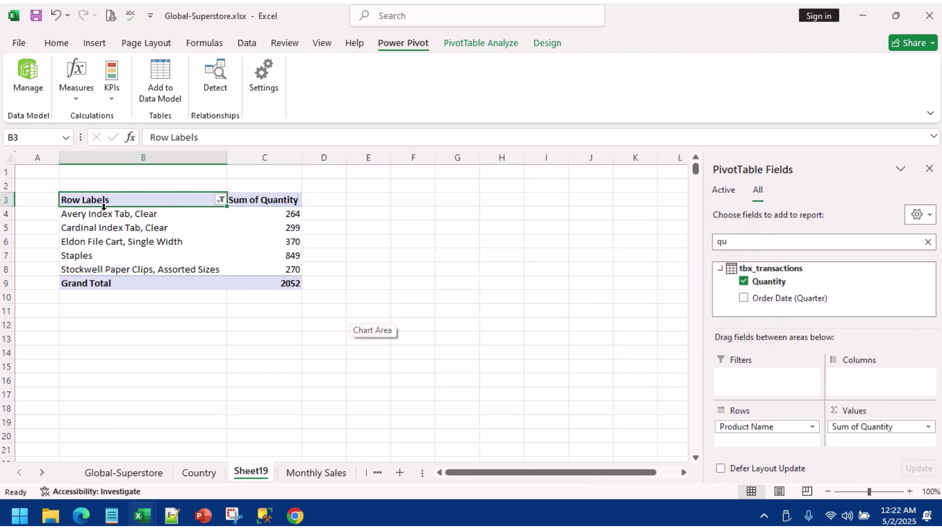
Step: Insert a Clustered Bar PivotChart from the product PivotTable and place it beside the table at row 2 from column E
left_click(114, 227)
left_click(57, 44)
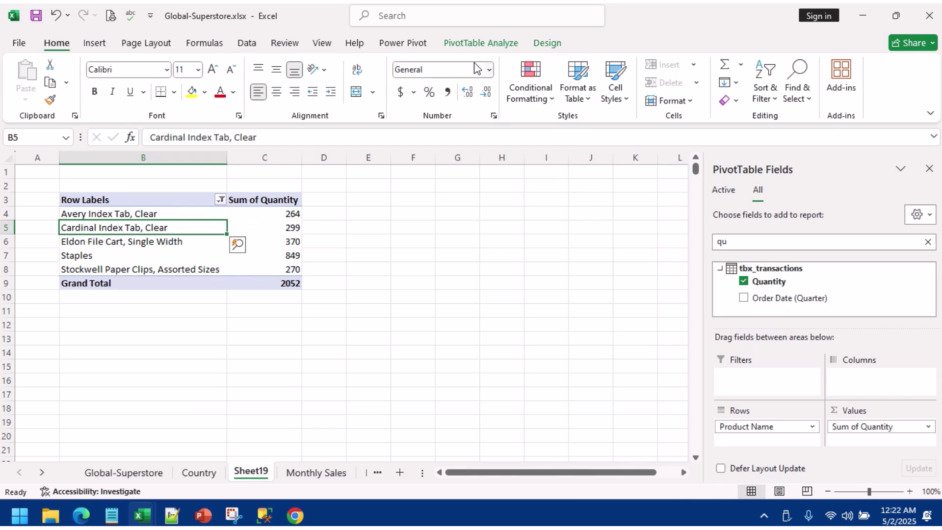
left_click(98, 45)
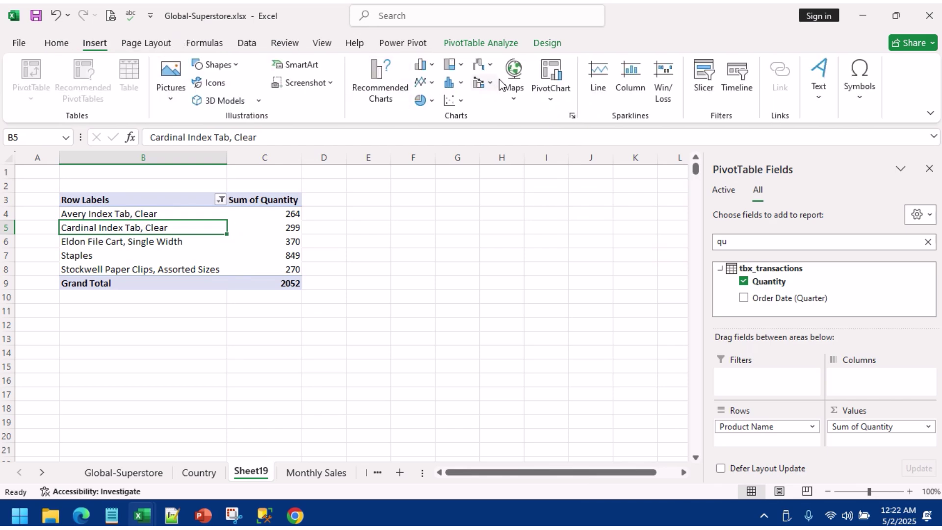
left_click(376, 86)
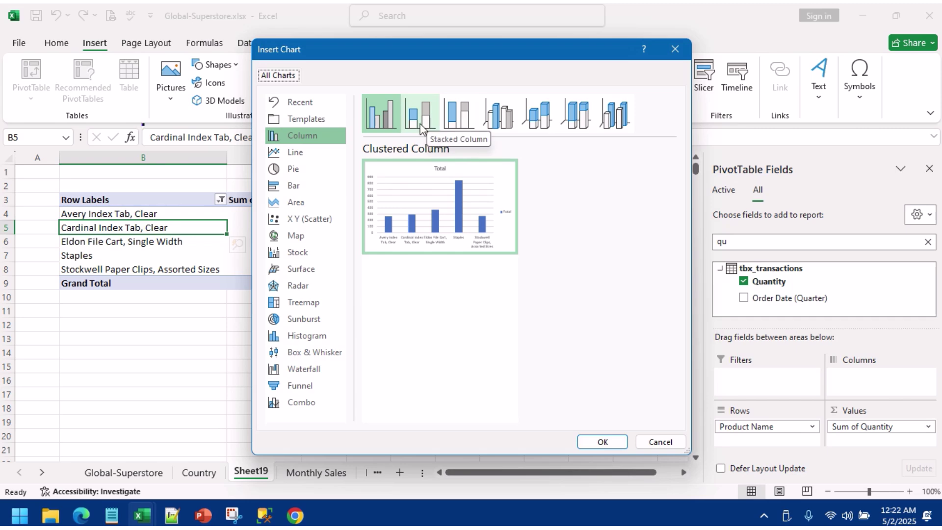
left_click(293, 189)
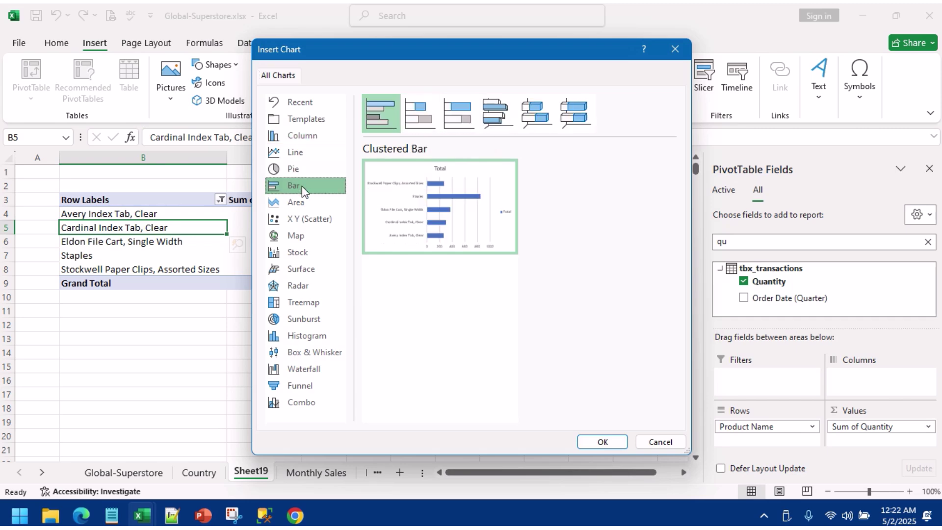
left_click(603, 441)
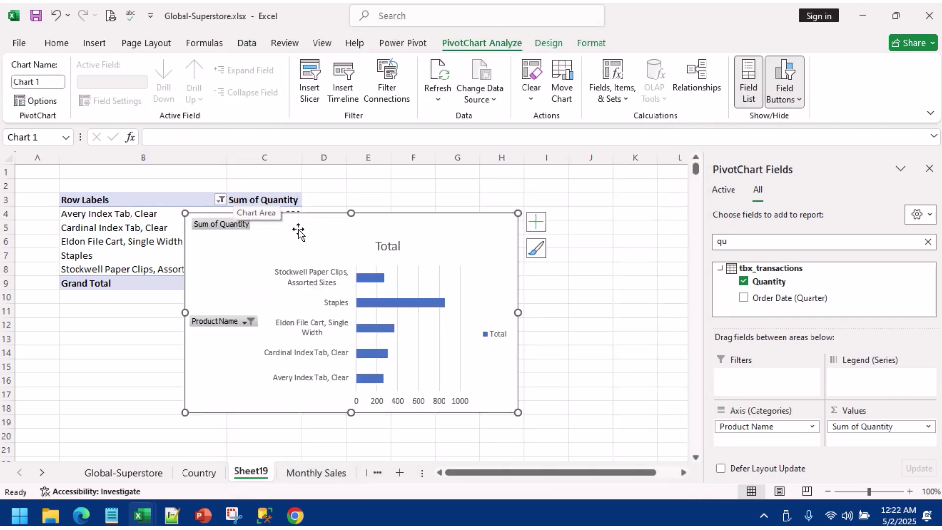
left_click_drag(300, 227, 465, 197)
Step: Try clearing the filter from Product Name in the product PivotTable, and undo it
left_click(220, 199)
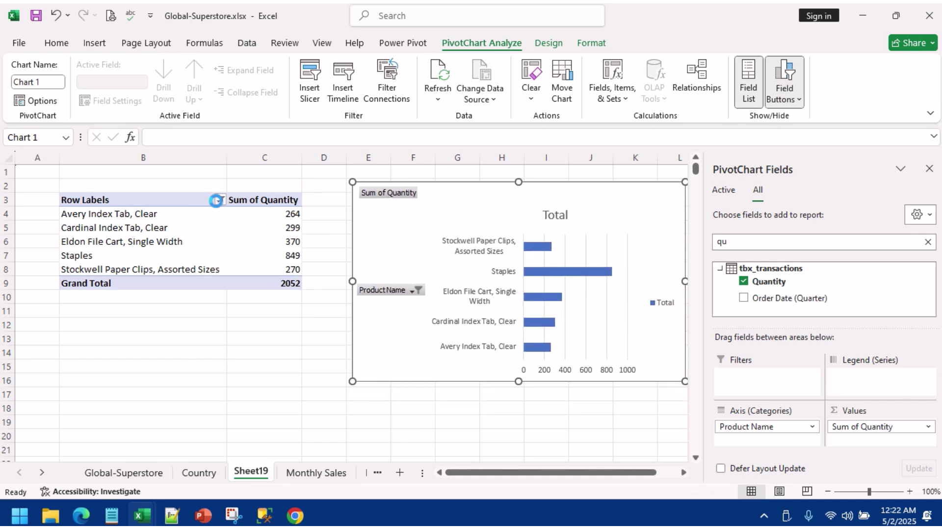
left_click(142, 213)
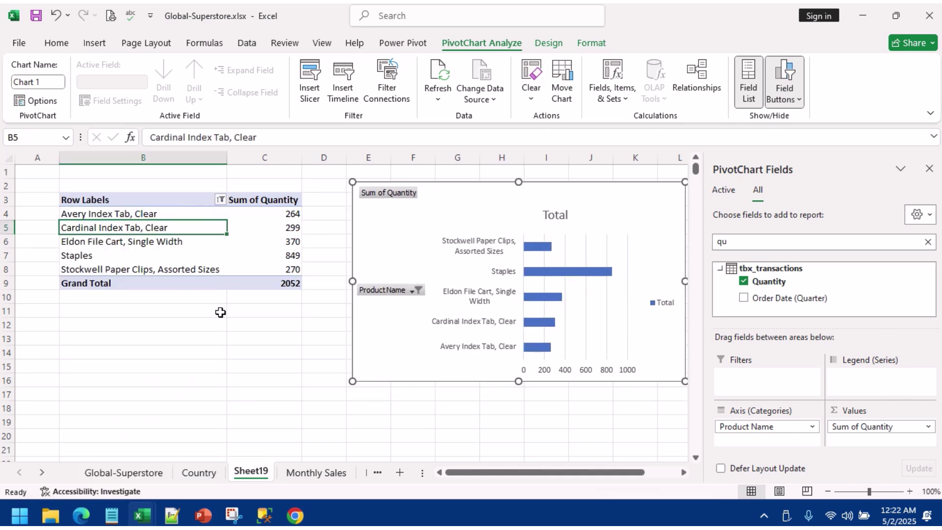
left_click(220, 199)
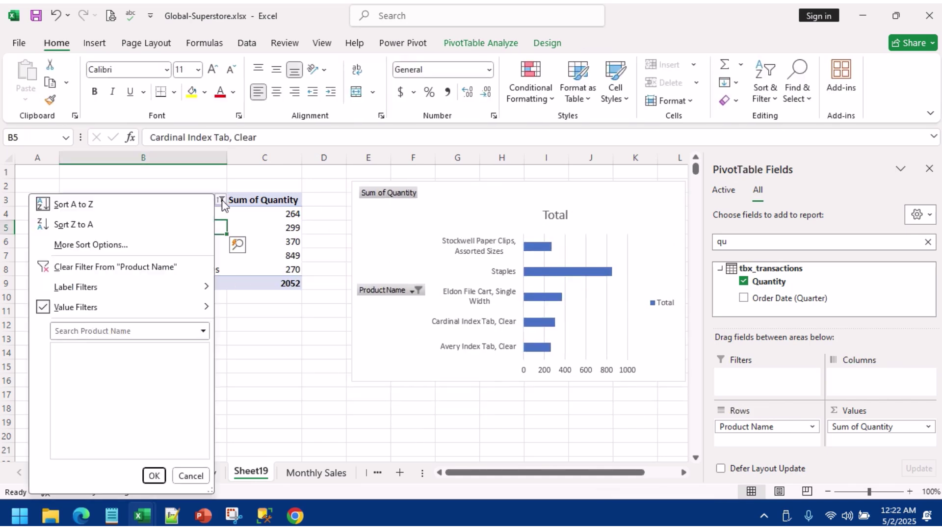
left_click(150, 267)
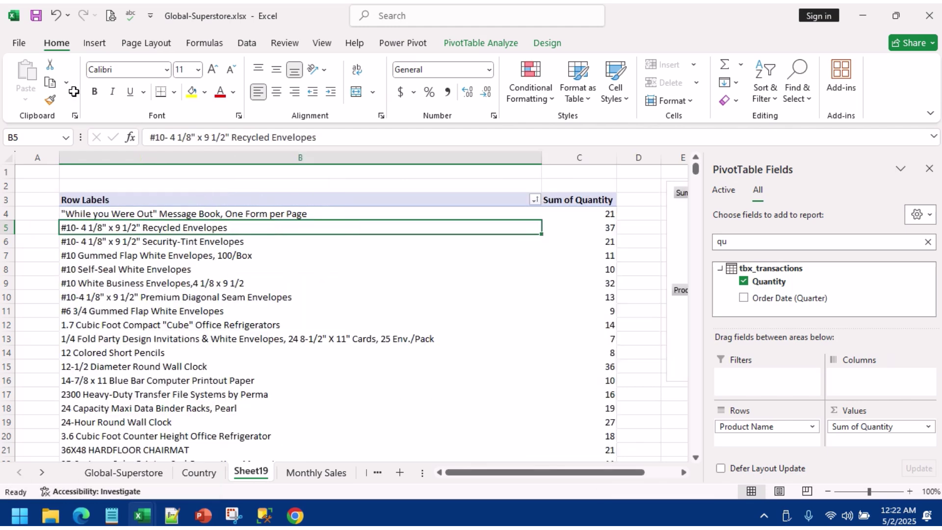
left_click(56, 15)
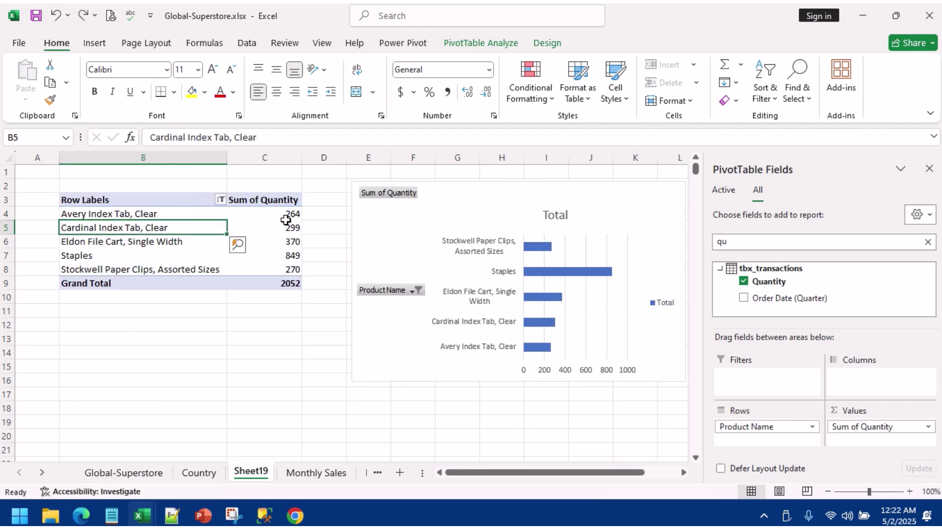
Step: Add filter buttons to the product PivotTable's headers by applying Filter from the adjacent cell D4
left_click(264, 224)
left_click(270, 200)
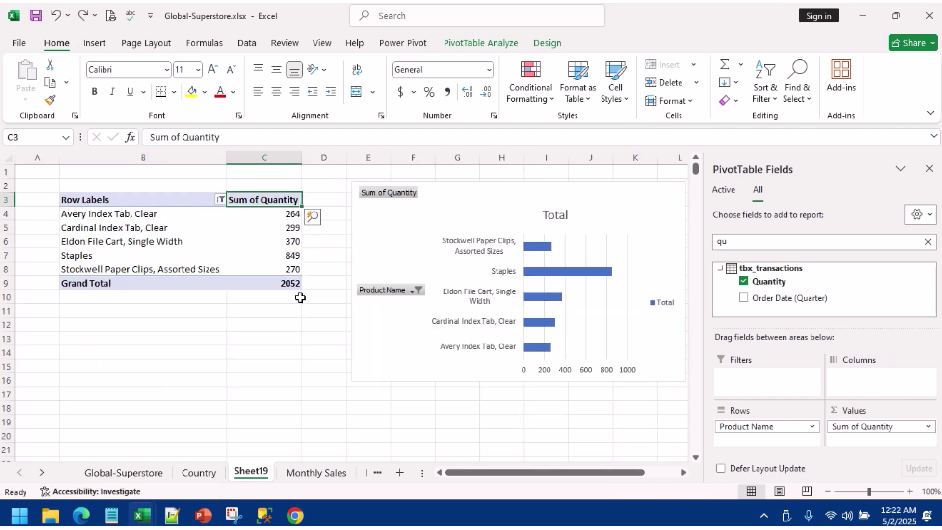
left_click(332, 212)
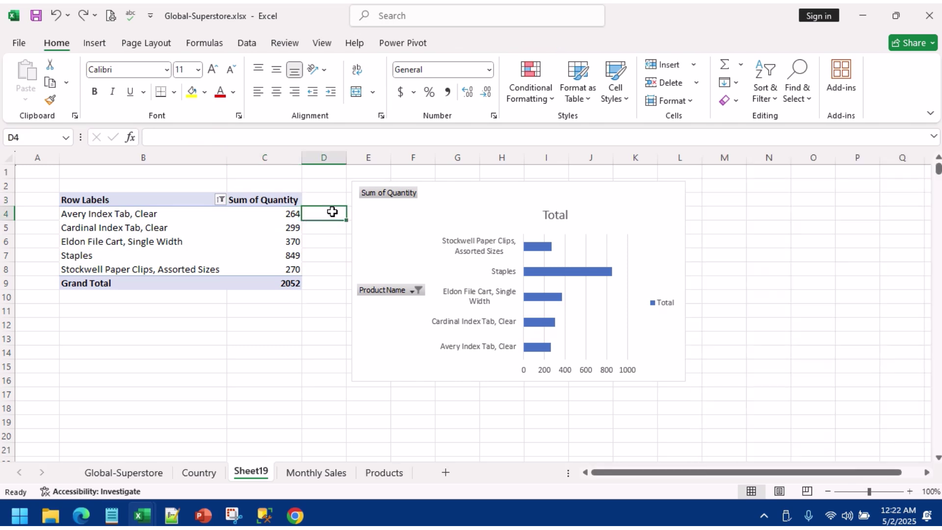
left_click(246, 43)
left_click(466, 82)
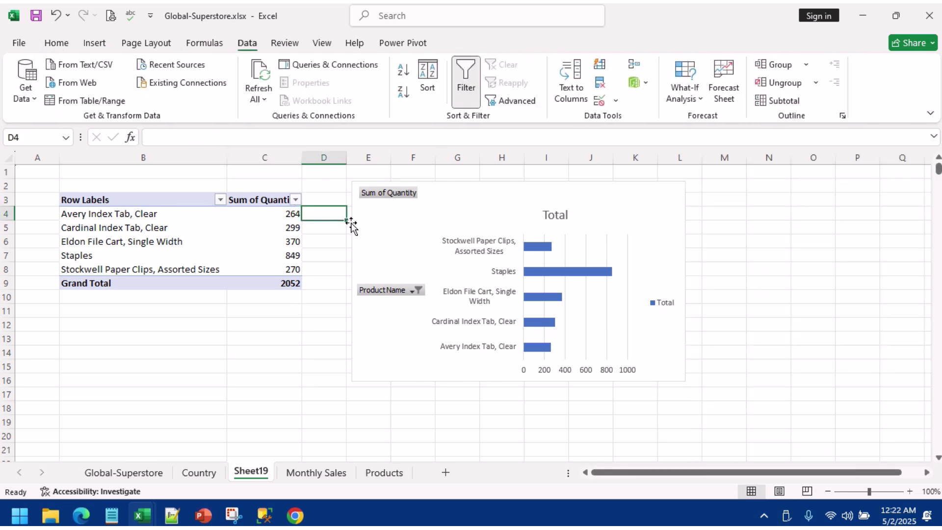
Step: Sort the products by Sum of Quantity from largest to smallest, and switch the order to smallest to largest
left_click(295, 199)
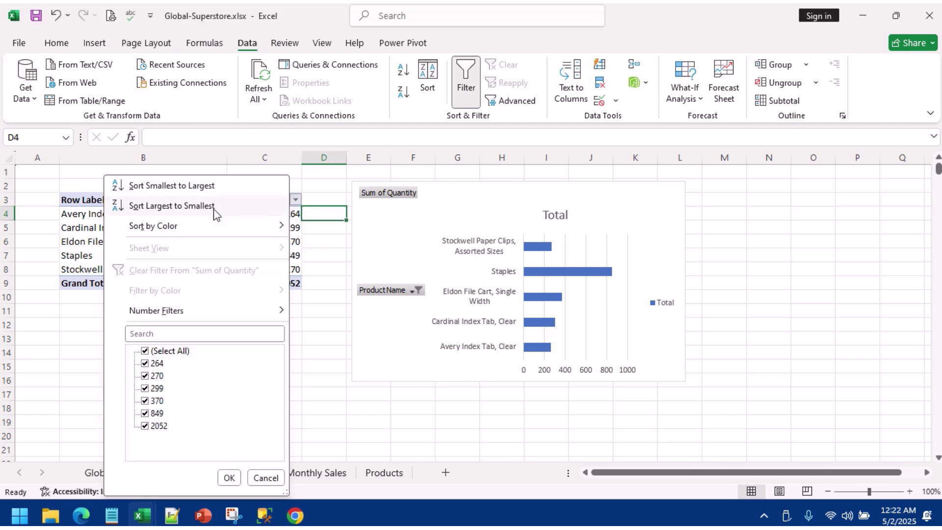
left_click(172, 206)
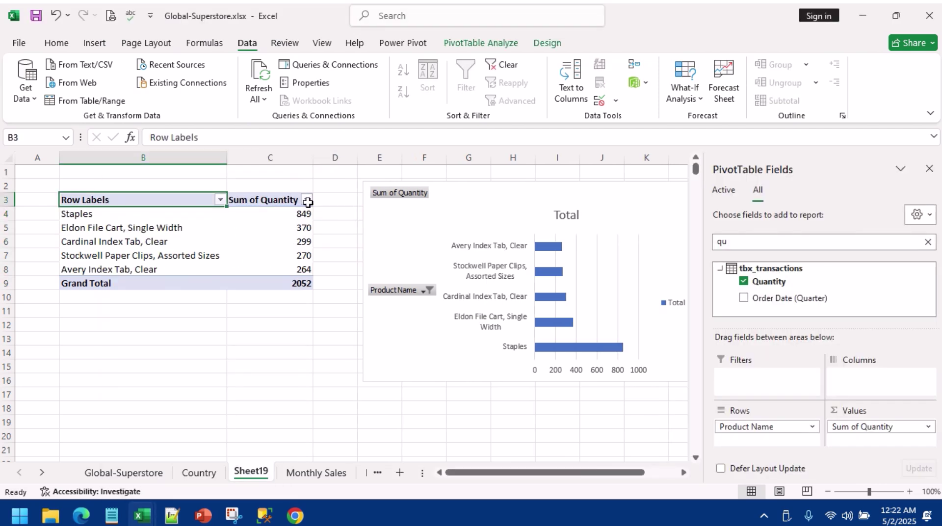
left_click(307, 201)
left_click(214, 191)
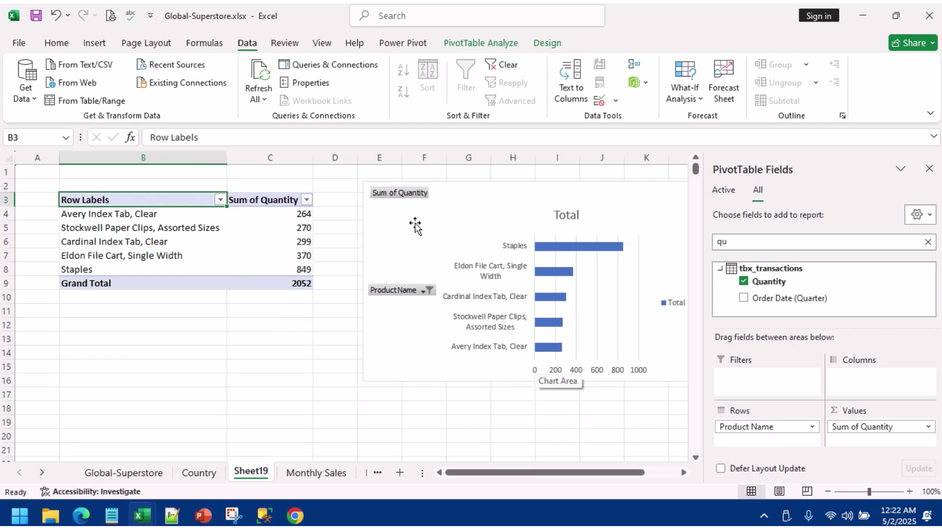
Step: Move the bar chart to start at cell D1, close the field list, and widen the chart to the end of column M
left_click_drag(401, 214, 371, 202)
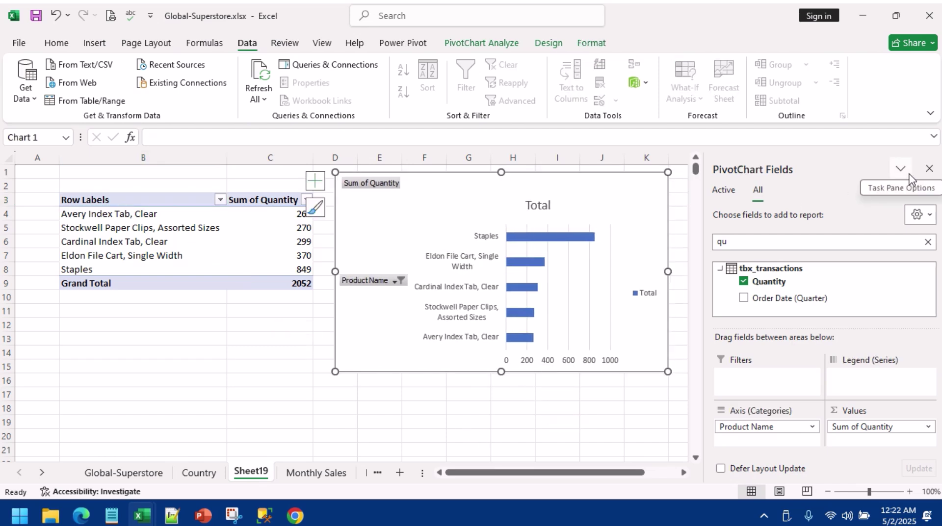
left_click(929, 168)
left_click_drag(667, 271, 749, 260)
left_click(253, 351)
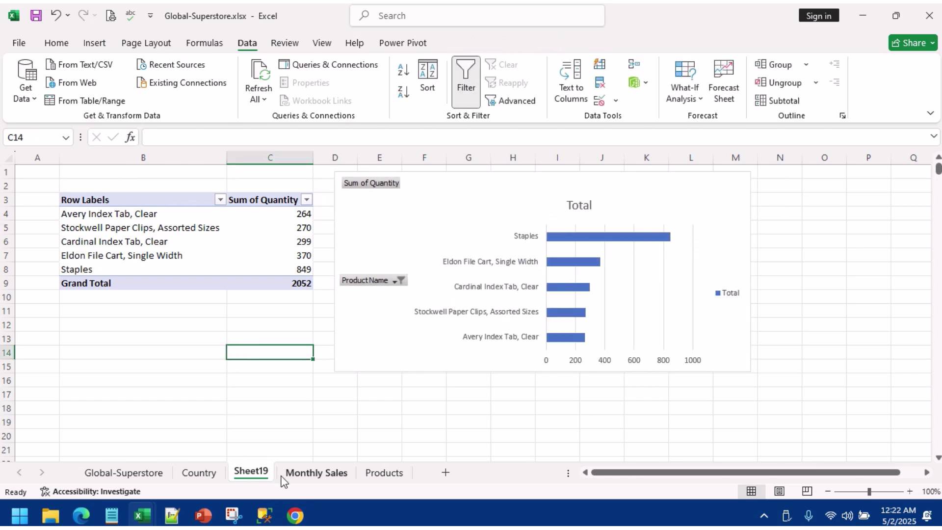
Step: Review the Country map, the Monthly Sales line chart and the Products table, and return to Sheet19
left_click(199, 473)
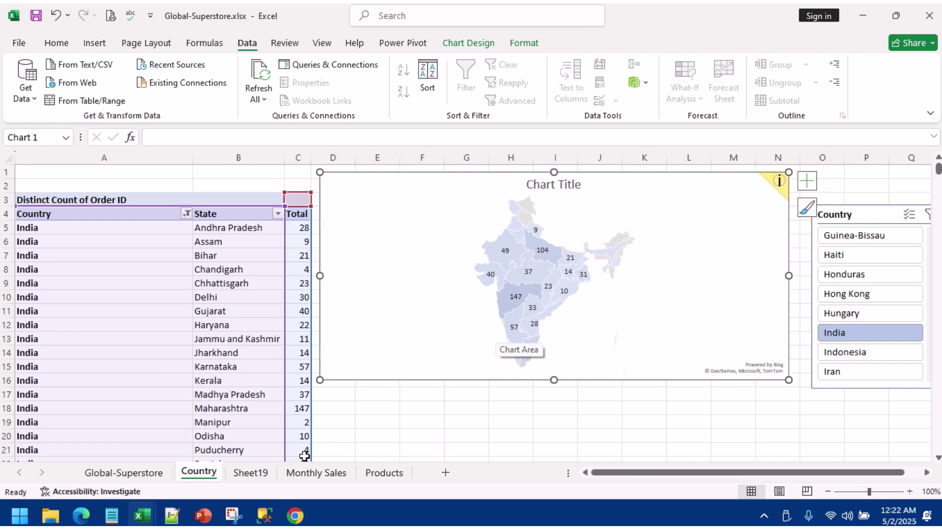
left_click(324, 479)
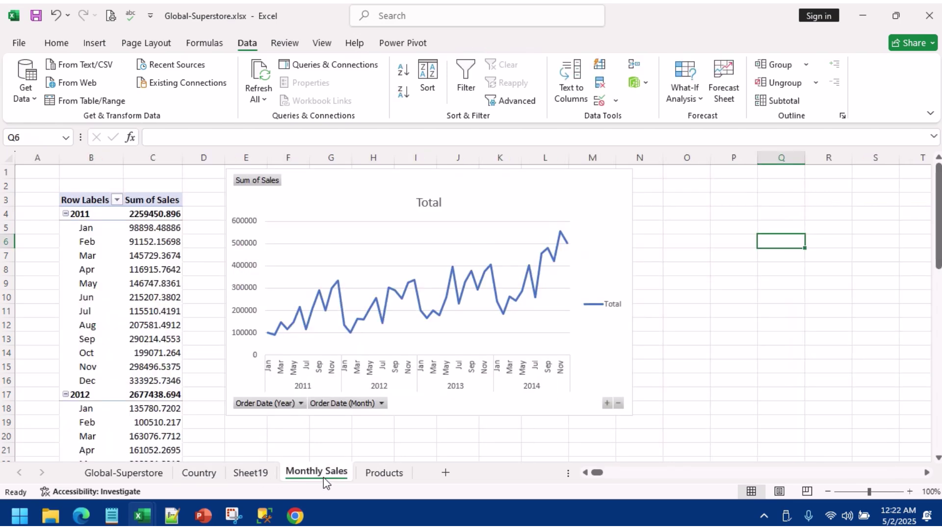
right_click(405, 292)
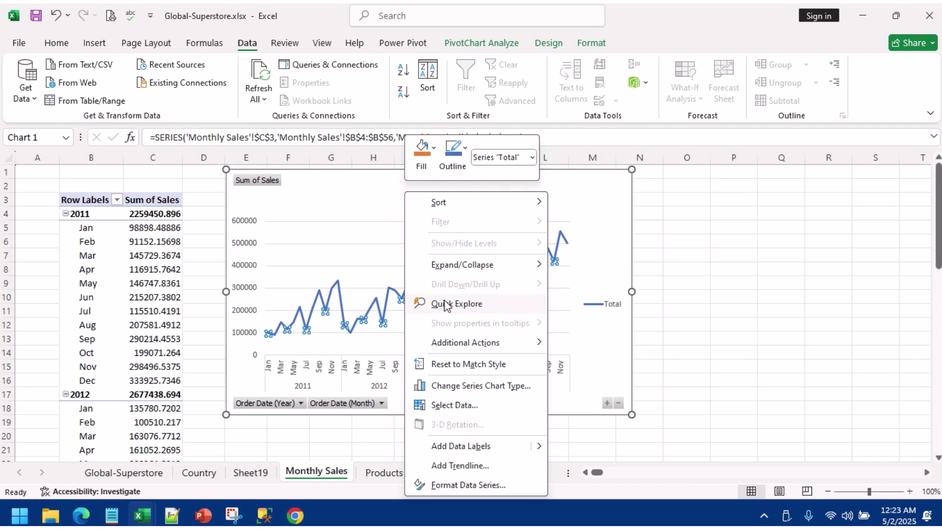
left_click(324, 252)
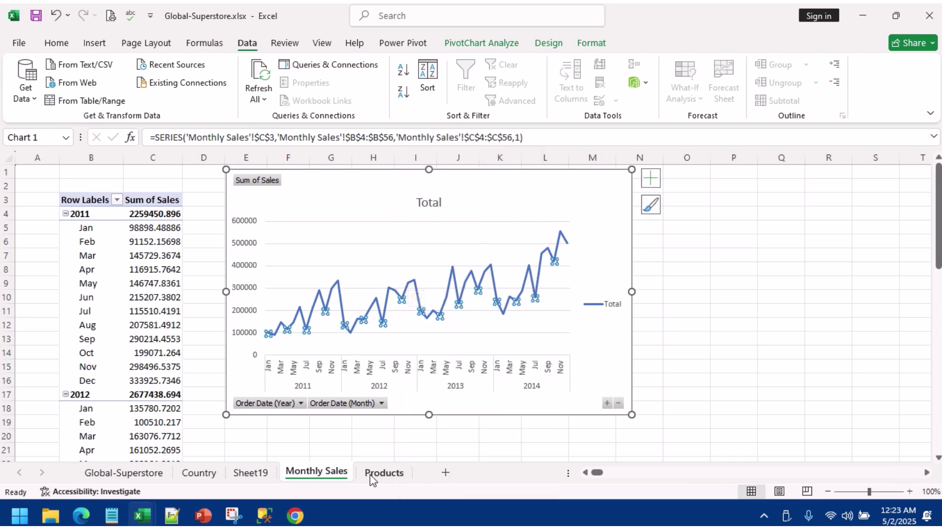
left_click(203, 475)
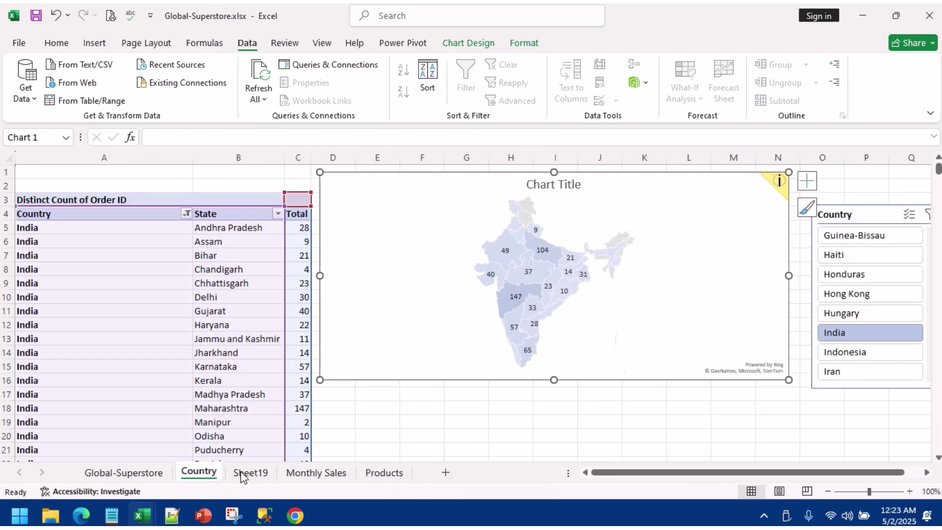
left_click(385, 474)
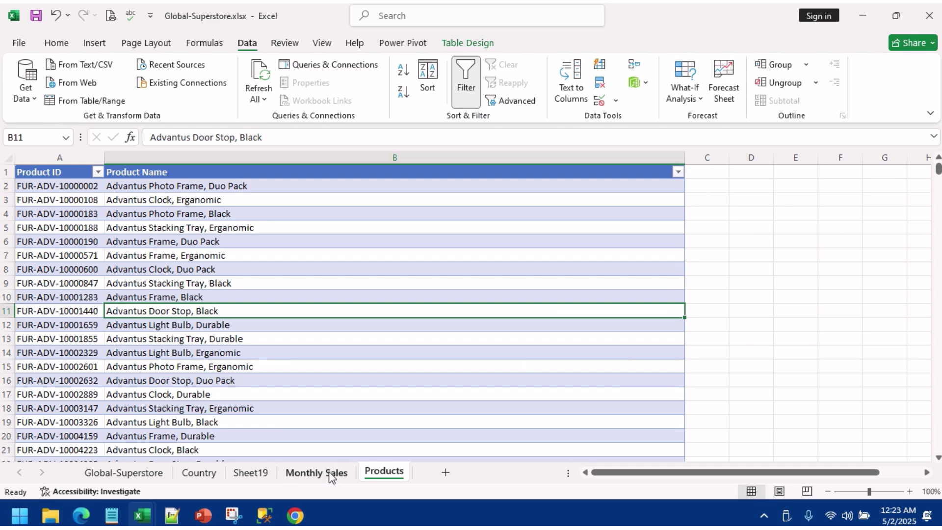
left_click(211, 472)
left_click(250, 474)
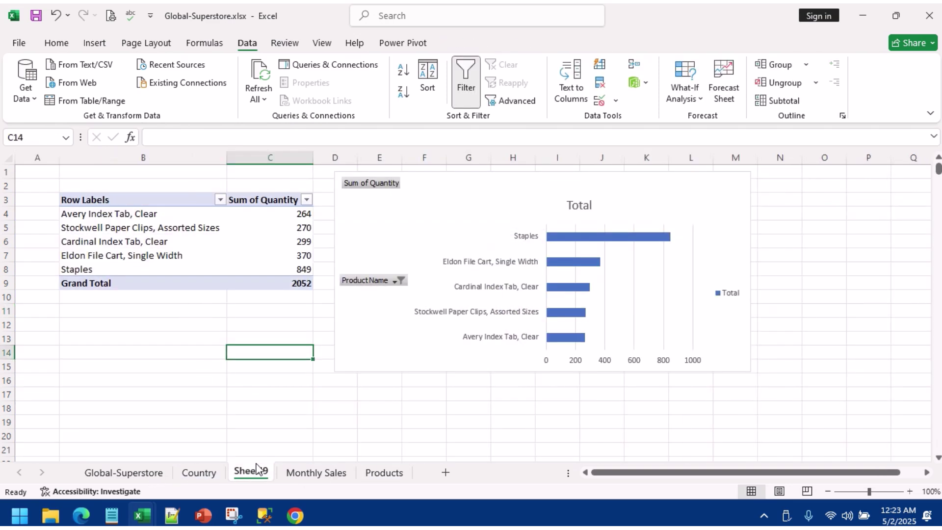
Step: Rename Sheet19 as Top 5 Products
right_click(251, 472)
left_click(275, 317)
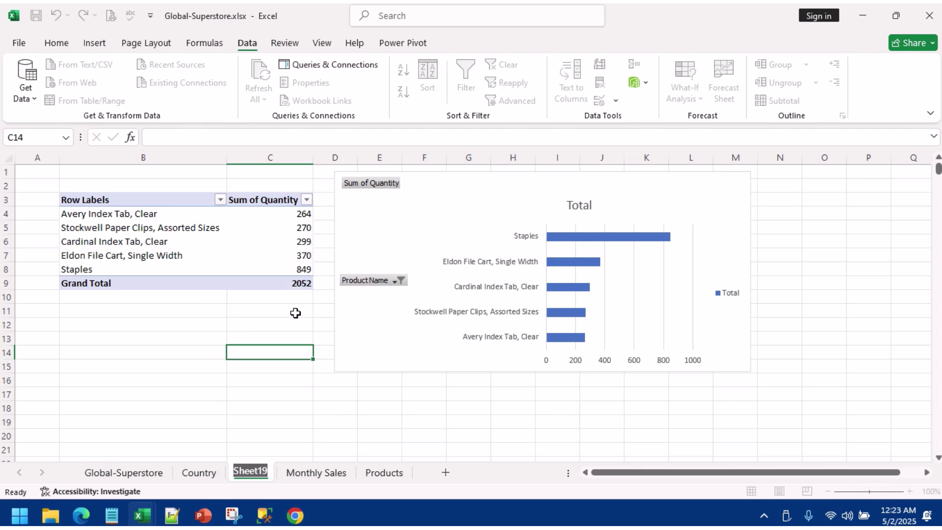
type("Top 5")
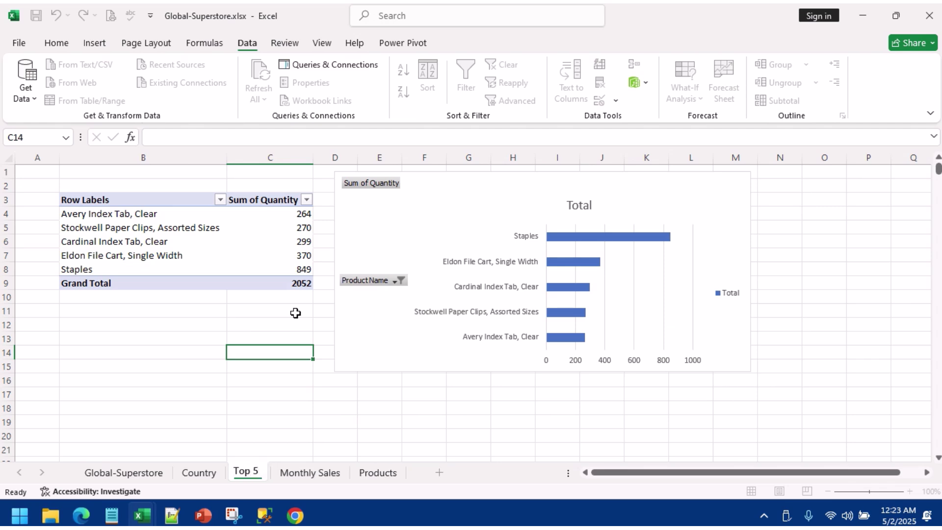
type(" Products")
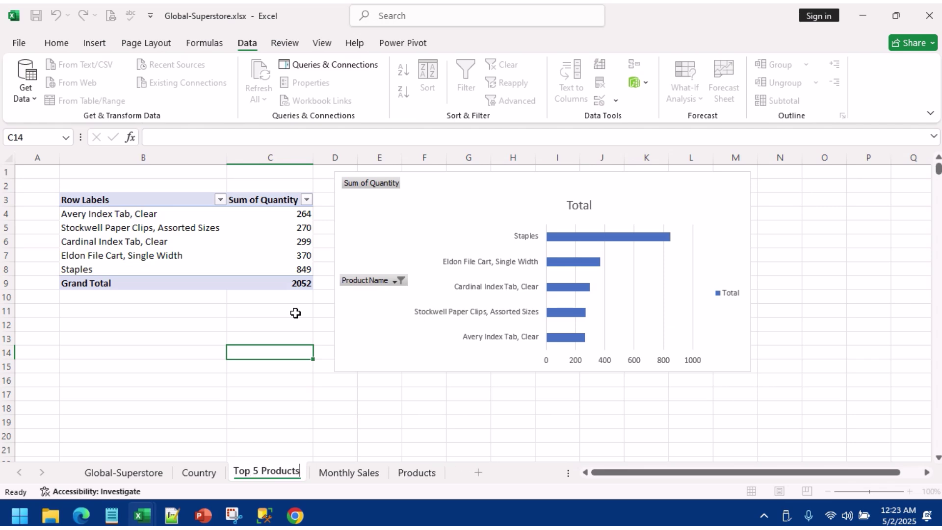
key("Return")
left_click(231, 320)
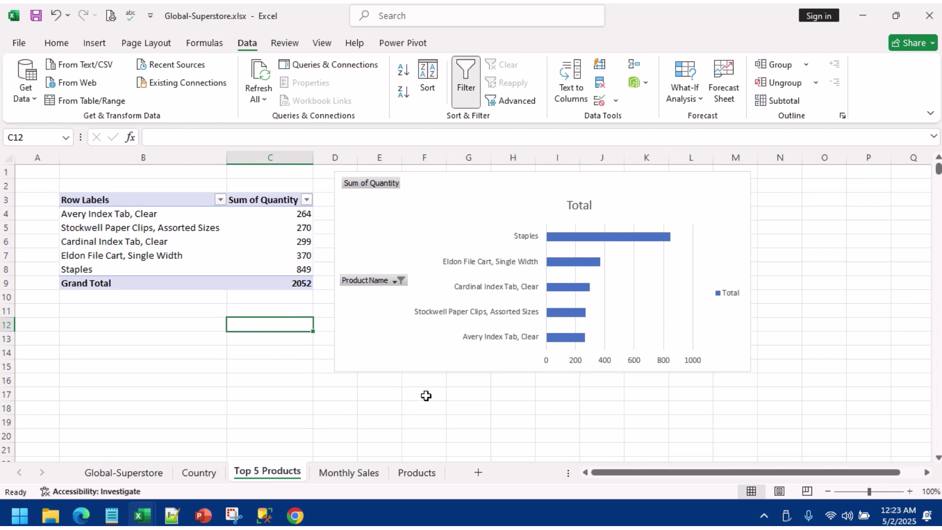
Step: Add data labels to the bars of the top 5 products chart
right_click(622, 240)
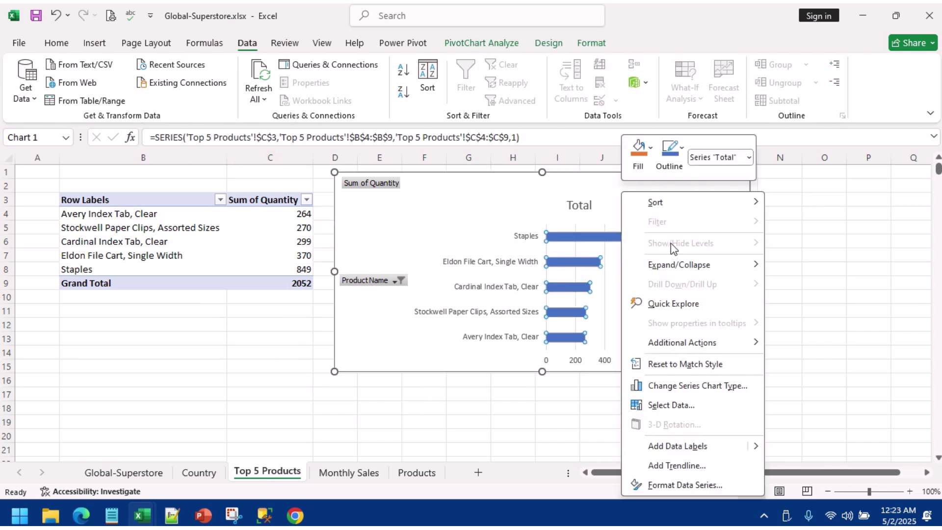
left_click(632, 249)
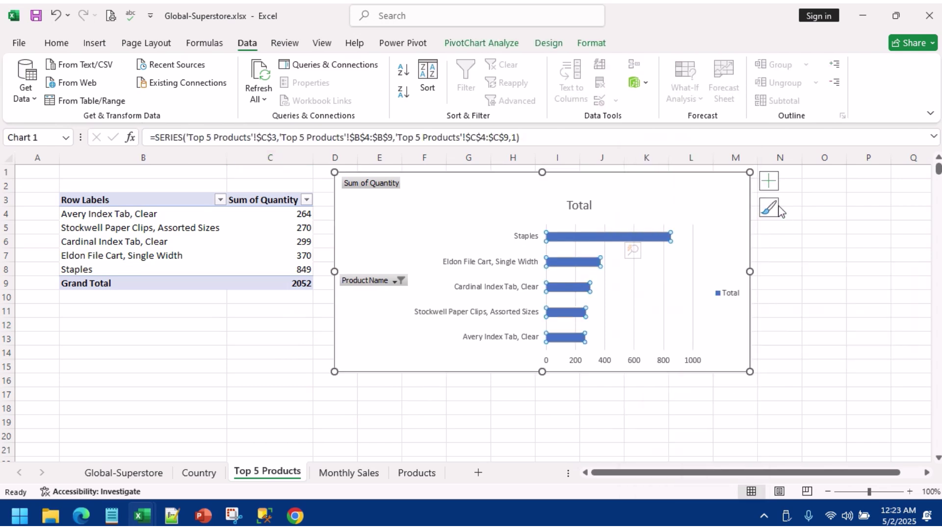
left_click(769, 180)
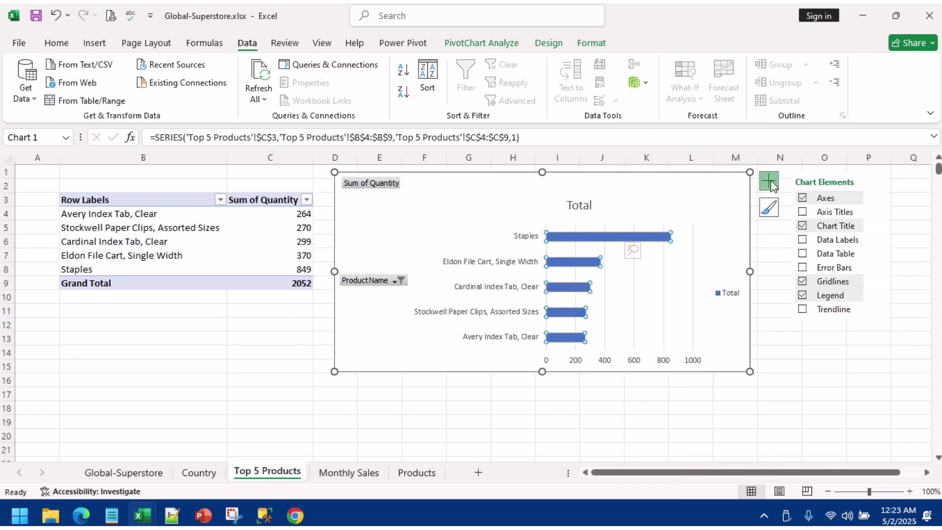
left_click(803, 240)
left_click(780, 379)
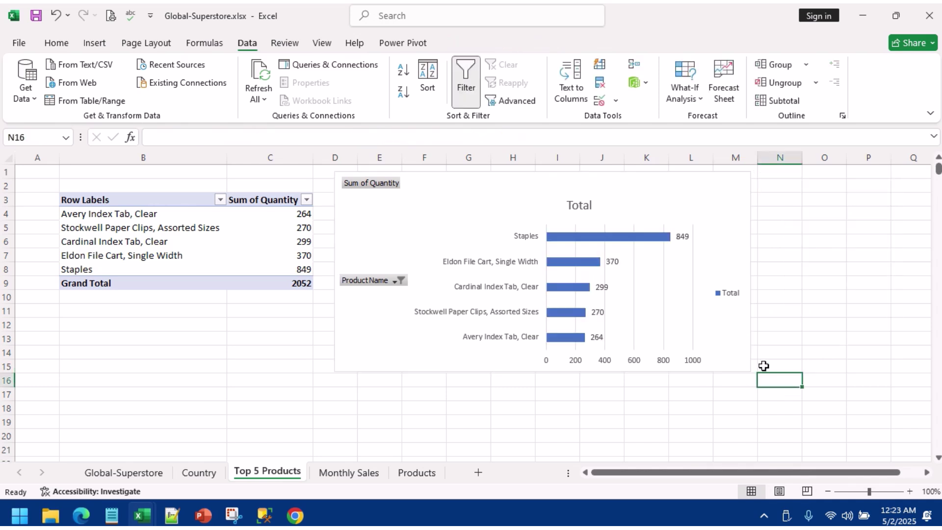
Step: Add the Order Date (Year) field to the rows of the Top 5 Products pivot table
right_click(638, 212)
left_click(181, 319)
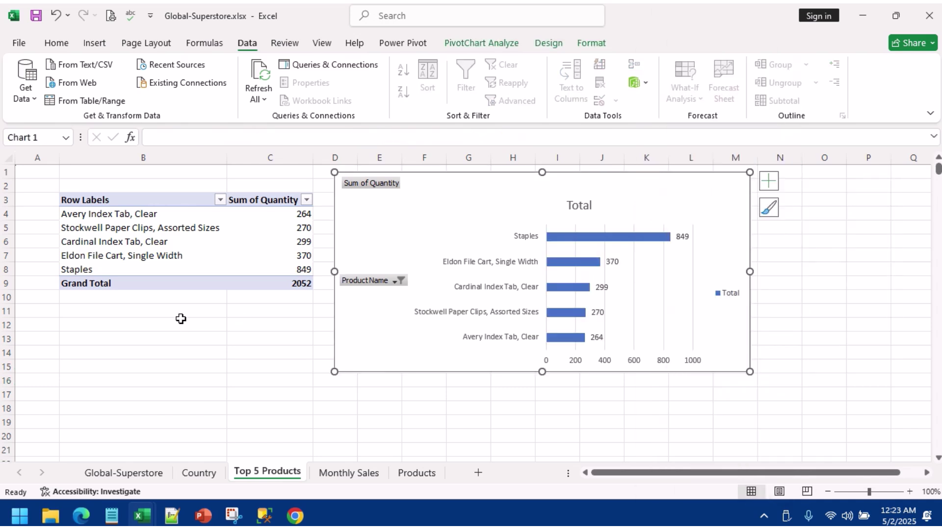
right_click(189, 251)
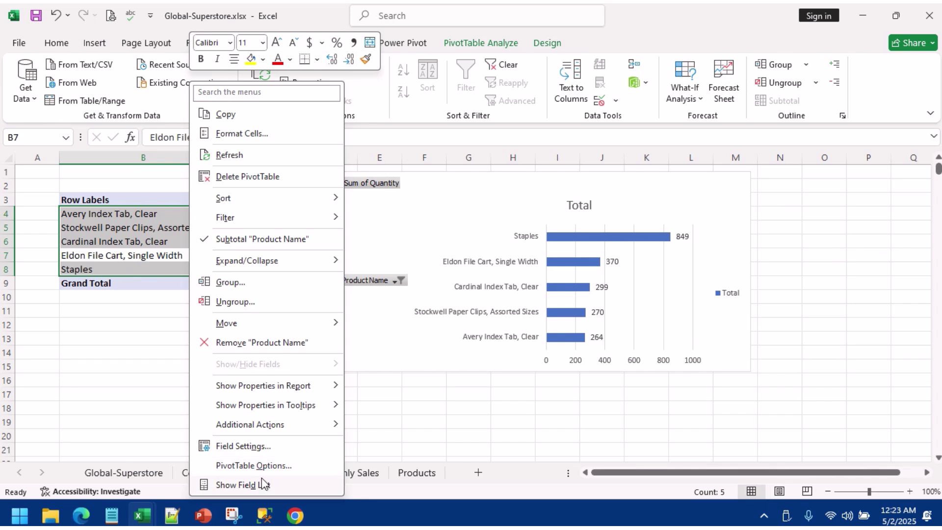
left_click(264, 483)
left_click(749, 241)
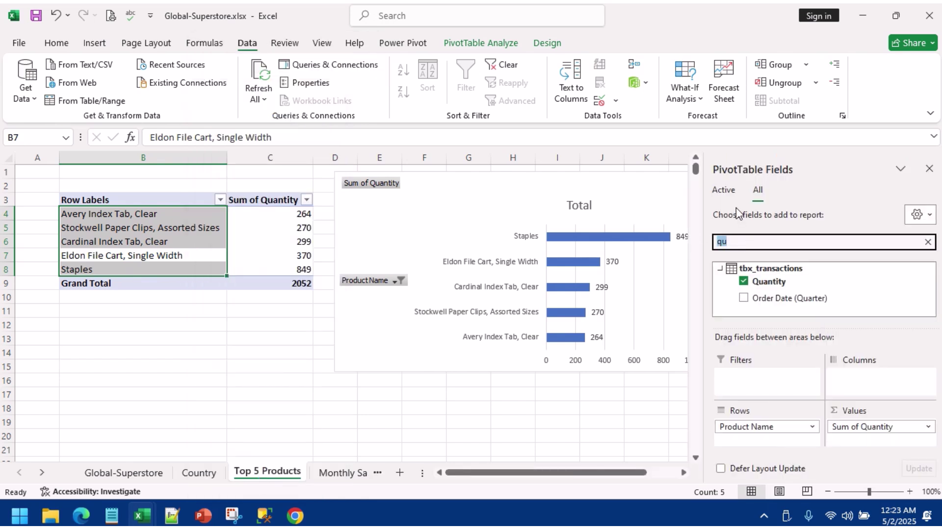
type("yea")
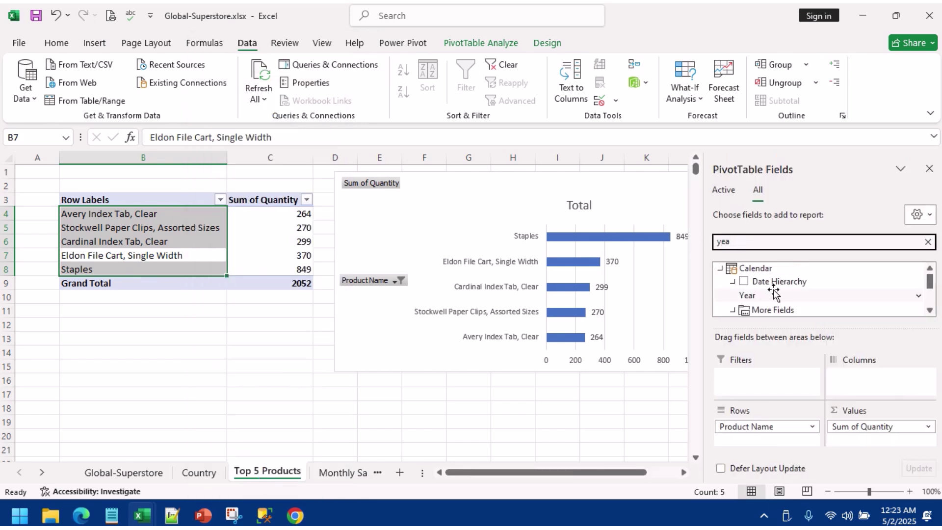
scroll(769, 289, "down", 1)
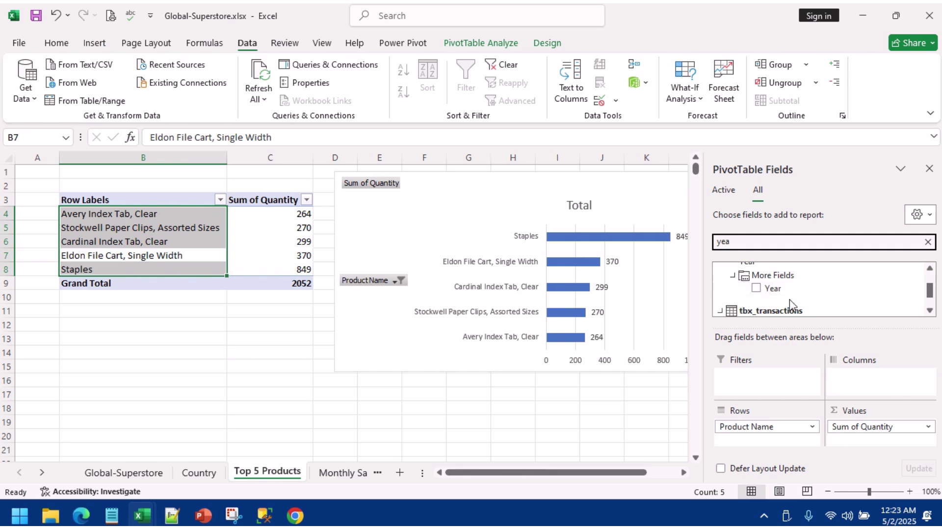
scroll(792, 307, "down", 1)
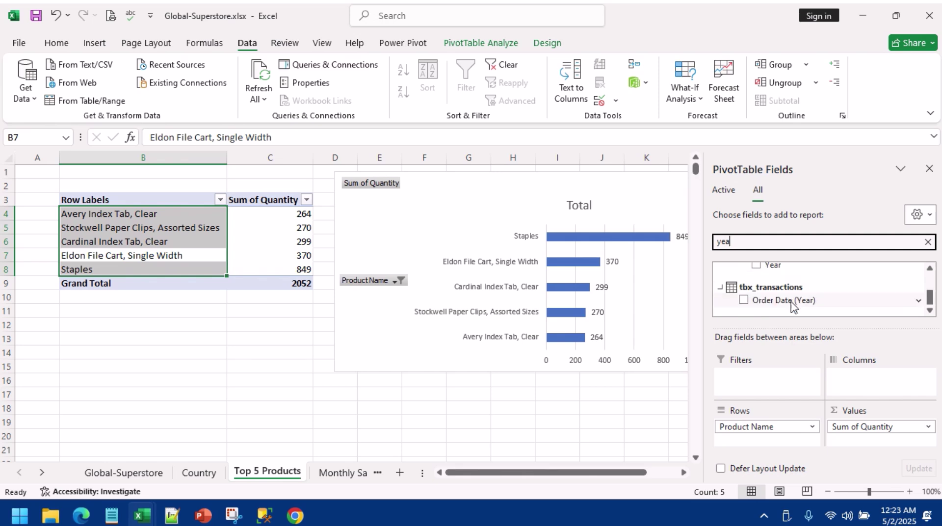
left_click(743, 300)
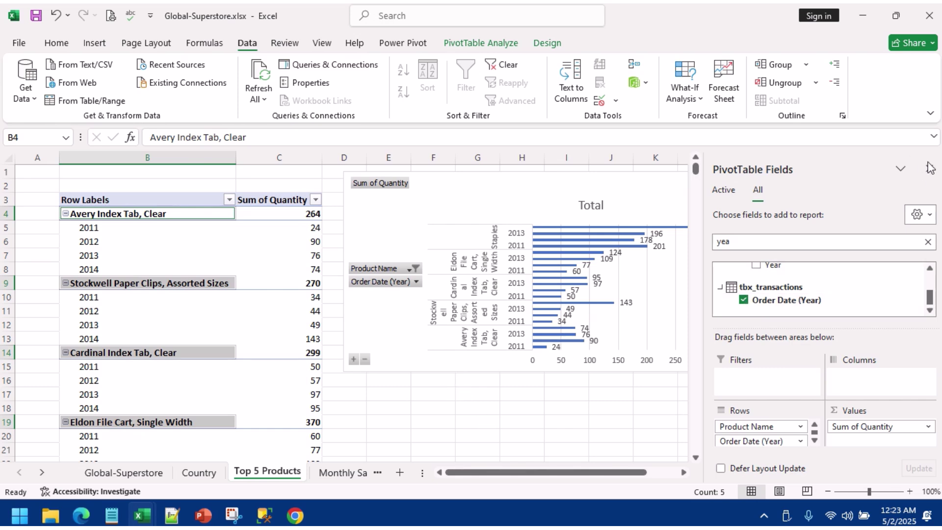
Step: Close the pivot field list and enlarge the pivot chart to reach about row 20 and column M
left_click_drag(403, 204, 399, 205)
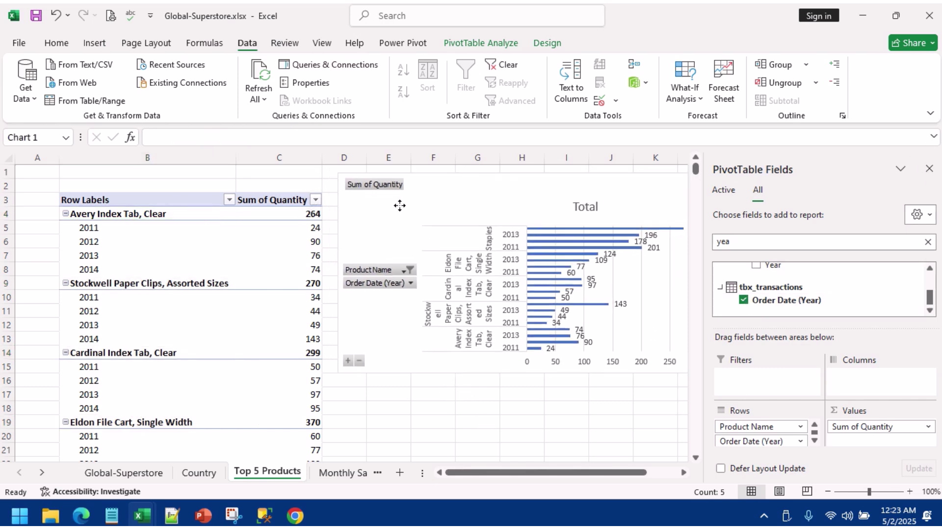
left_click(929, 169)
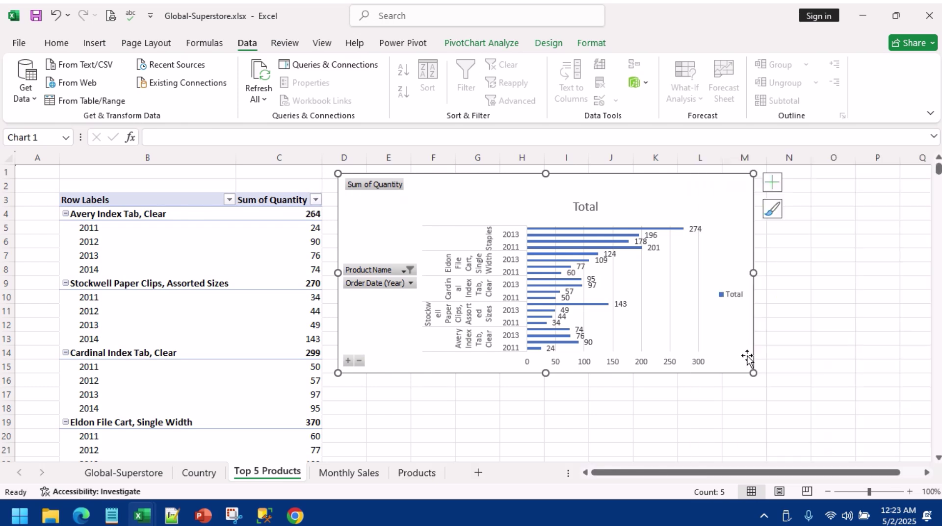
left_click_drag(753, 373, 755, 410)
left_click_drag(779, 447, 780, 447)
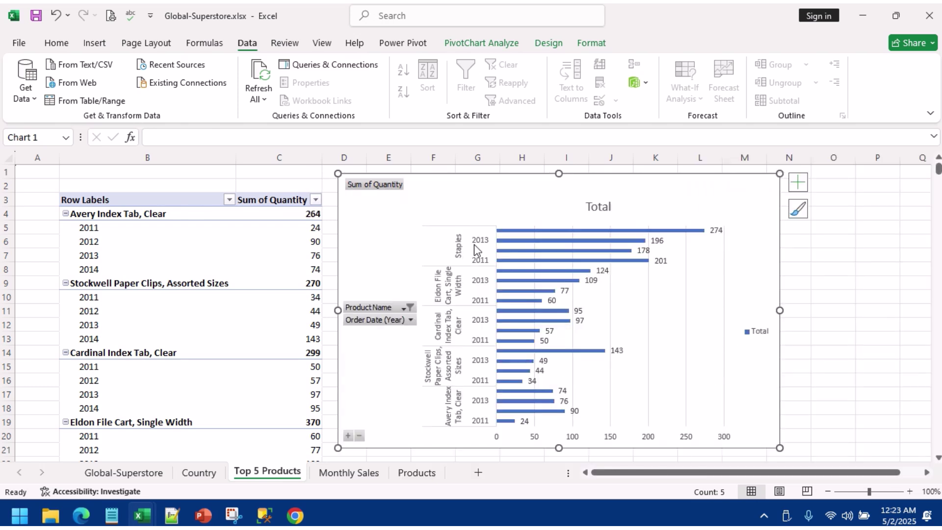
Step: Apply the dark Style 7 chart style to the Top 5 Products pivot chart
left_click(548, 43)
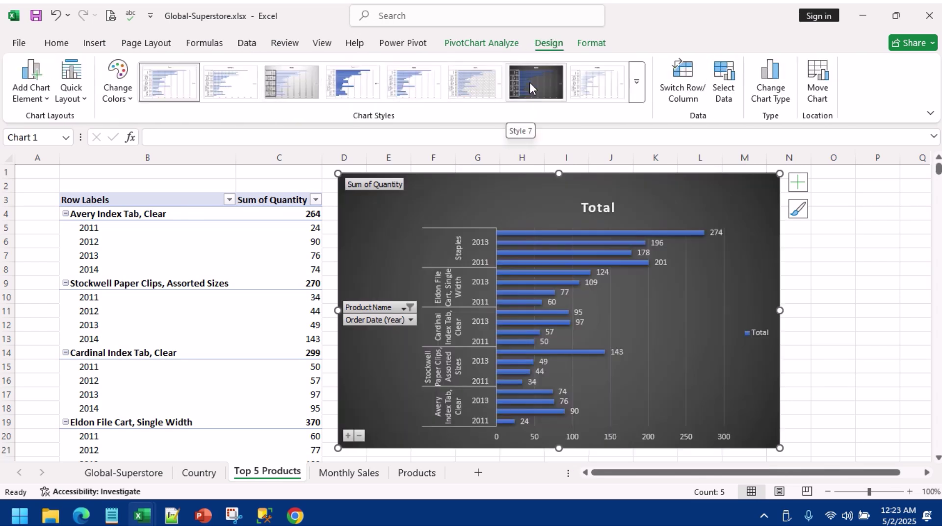
left_click(528, 82)
left_click(881, 288)
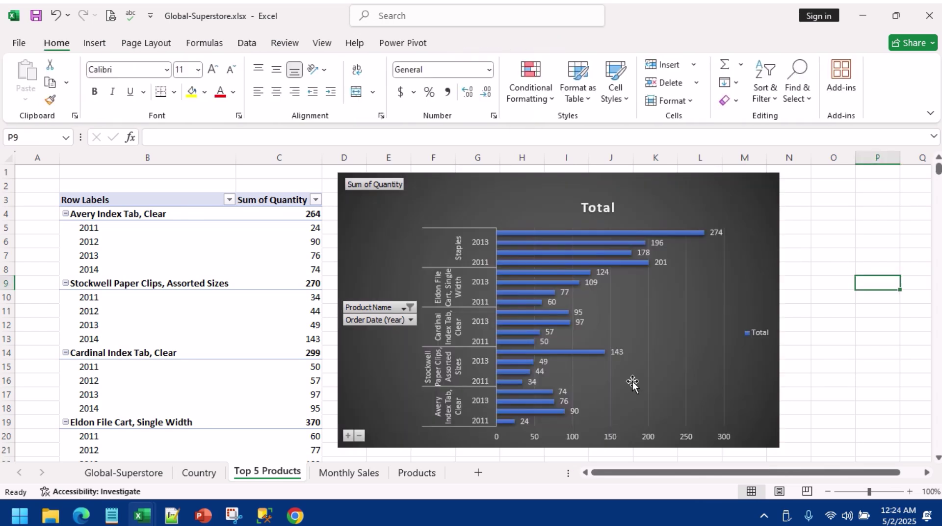
Step: Remove the chart title, gridlines and legend from the Top 5 Products pivot chart
left_click(142, 320)
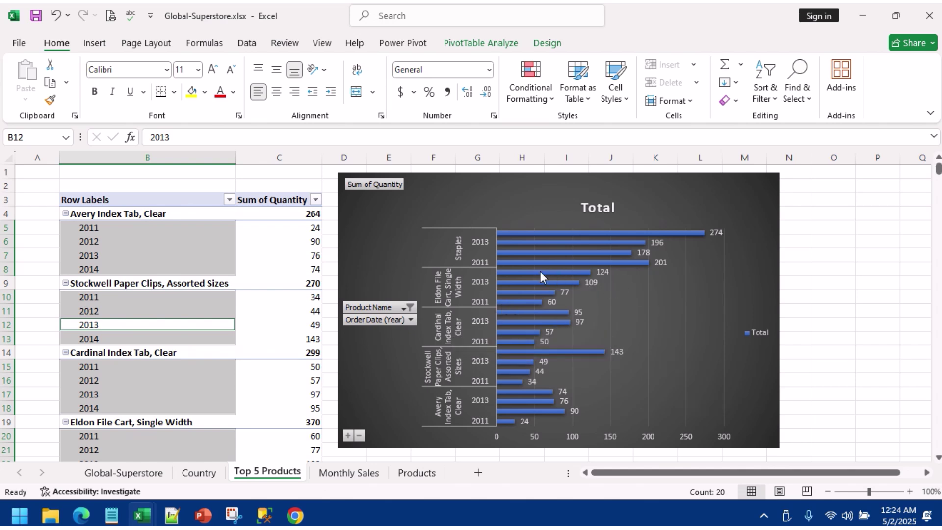
left_click(681, 199)
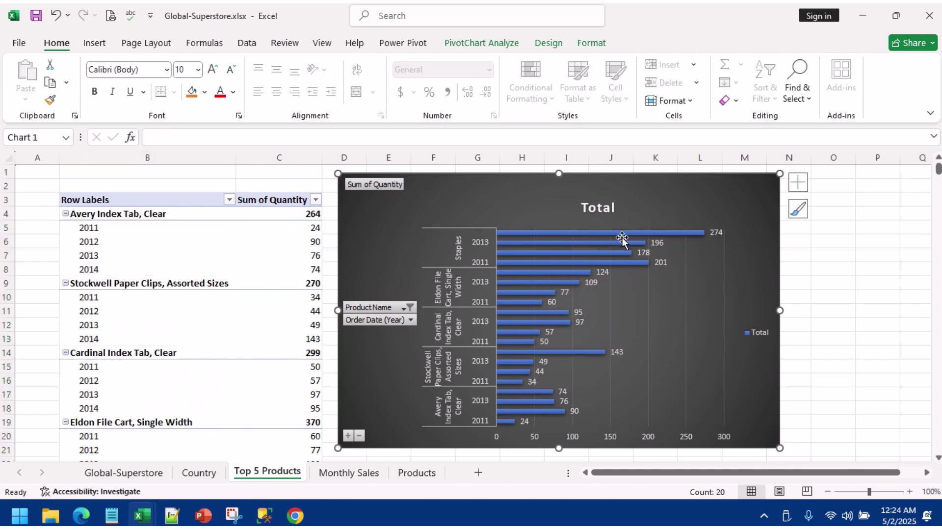
left_click(798, 182)
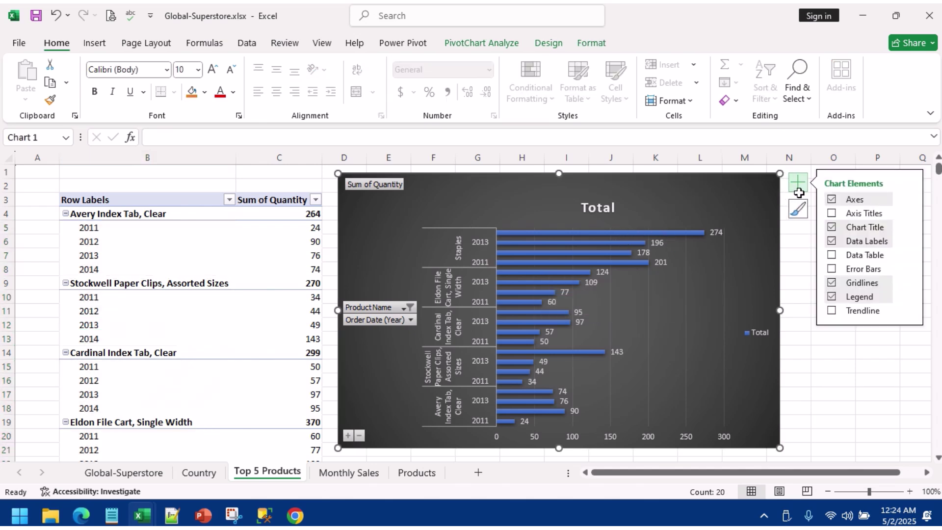
left_click(832, 228)
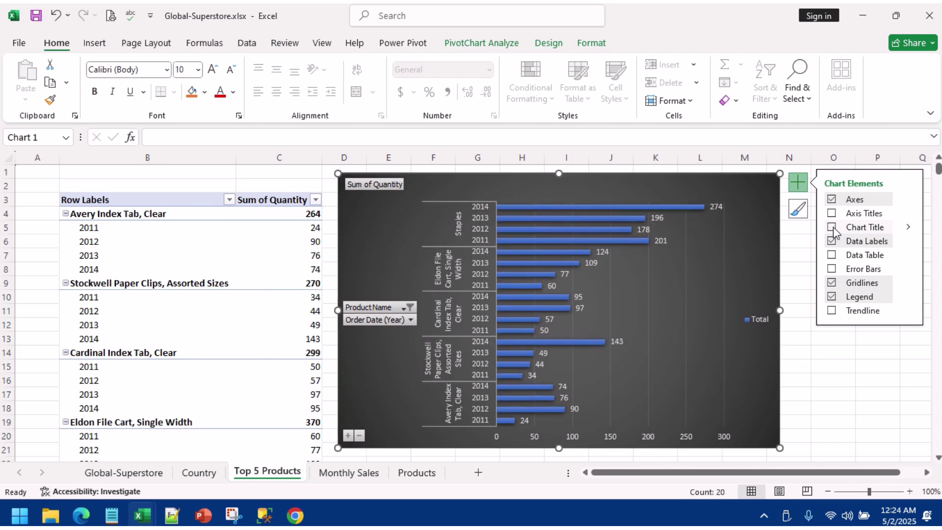
left_click(830, 298)
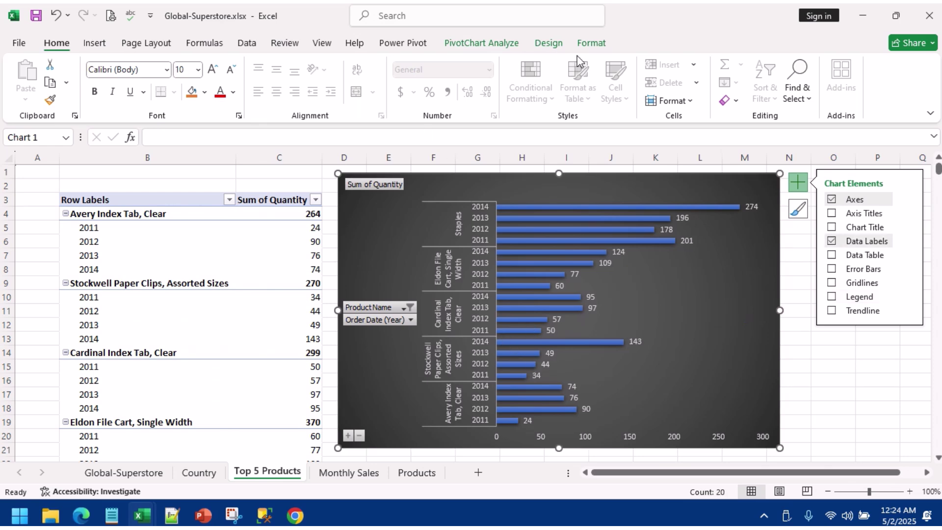
Step: Apply the quick layout with the title and legend above the bars, data labels and no value axis to the pivot chart
left_click(548, 43)
left_click(50, 97)
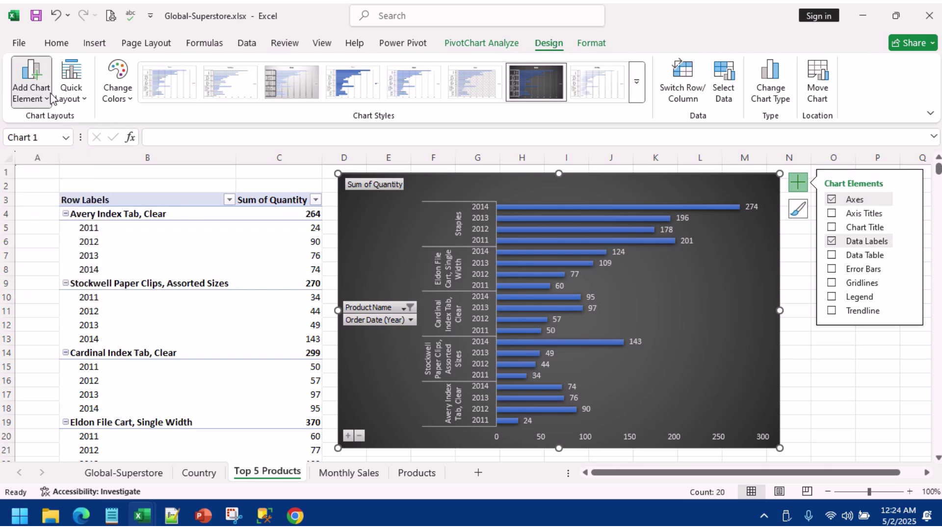
mouse_move(74, 124)
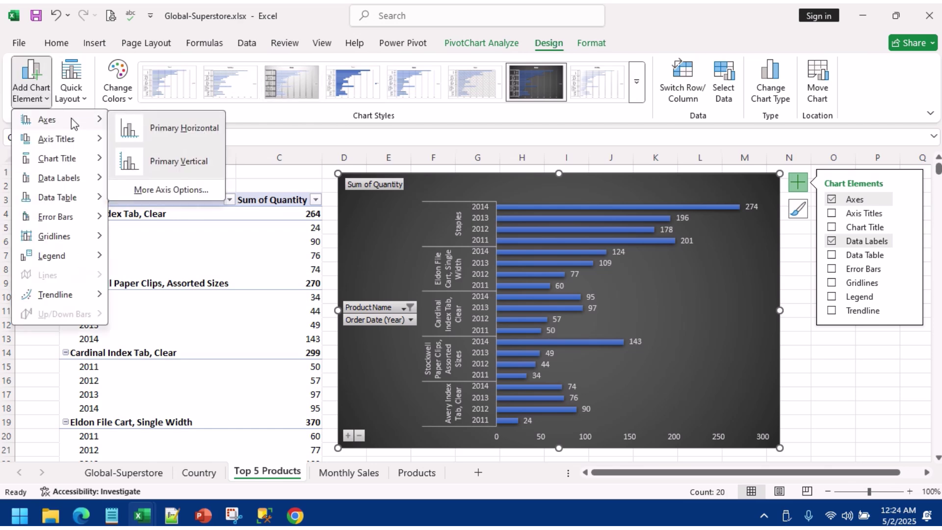
mouse_move(59, 145)
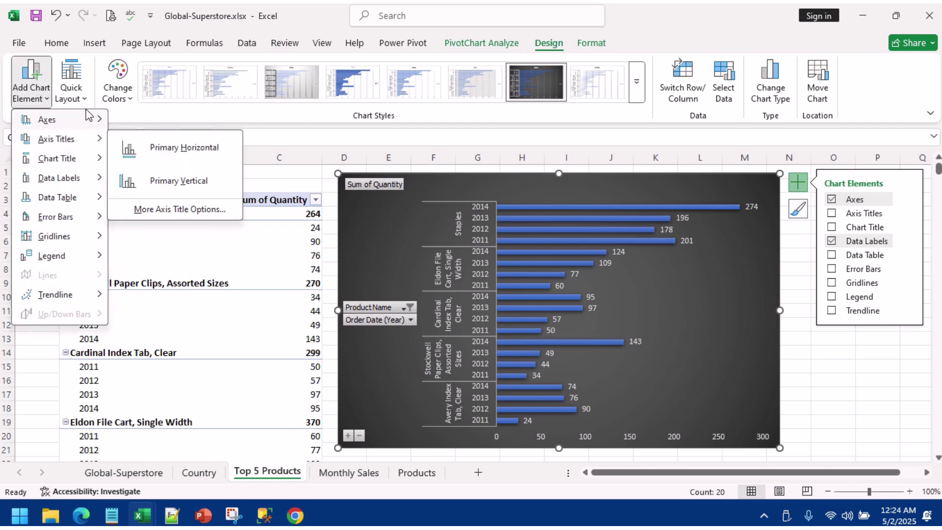
left_click(71, 87)
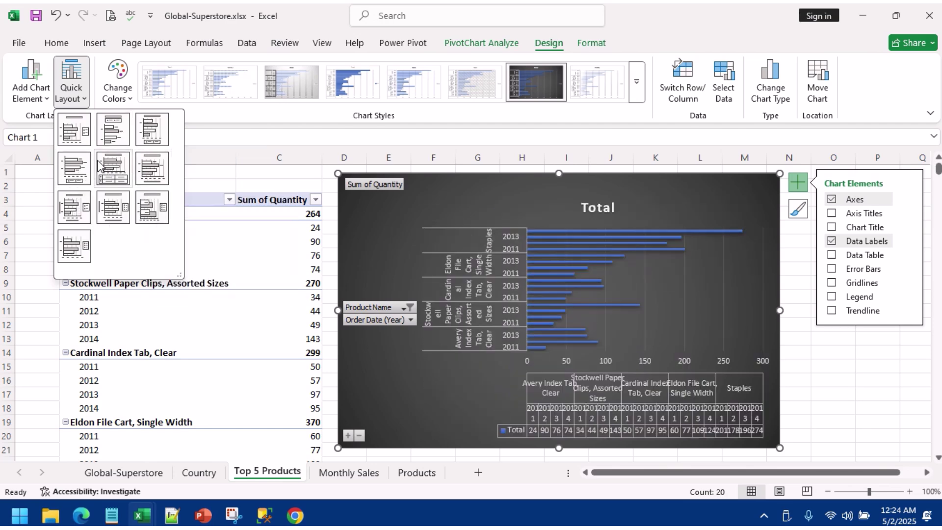
left_click(119, 137)
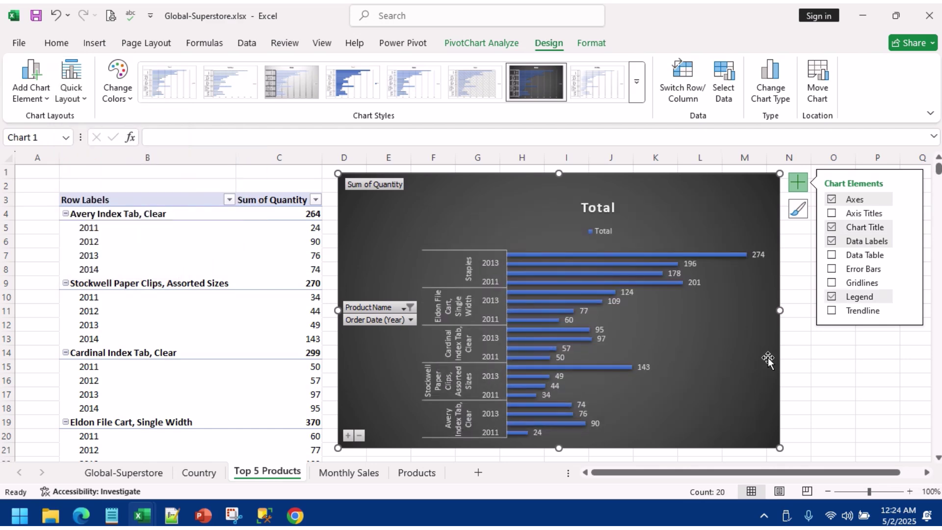
left_click(844, 355)
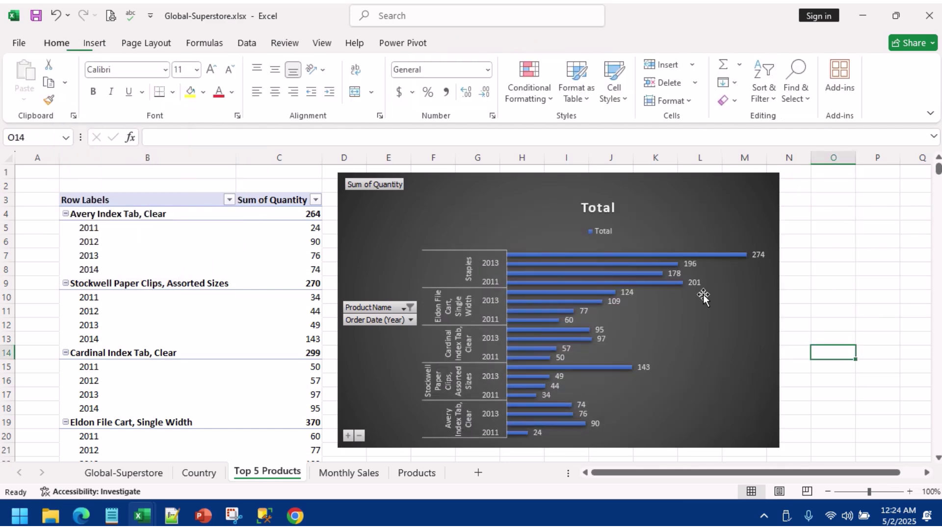
left_click(695, 257)
left_click(260, 354)
Step: Add a new worksheet after the Products sheet and name it Dashboard
left_click(349, 473)
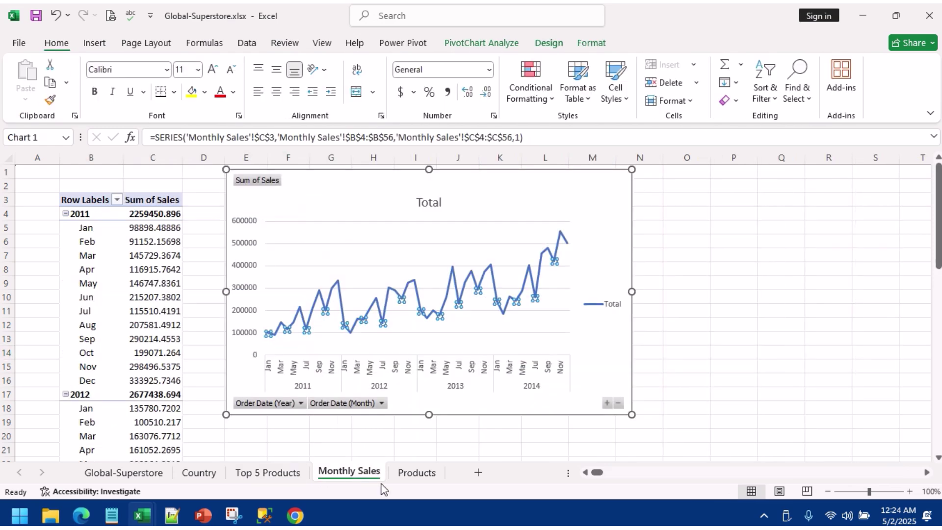
left_click(427, 472)
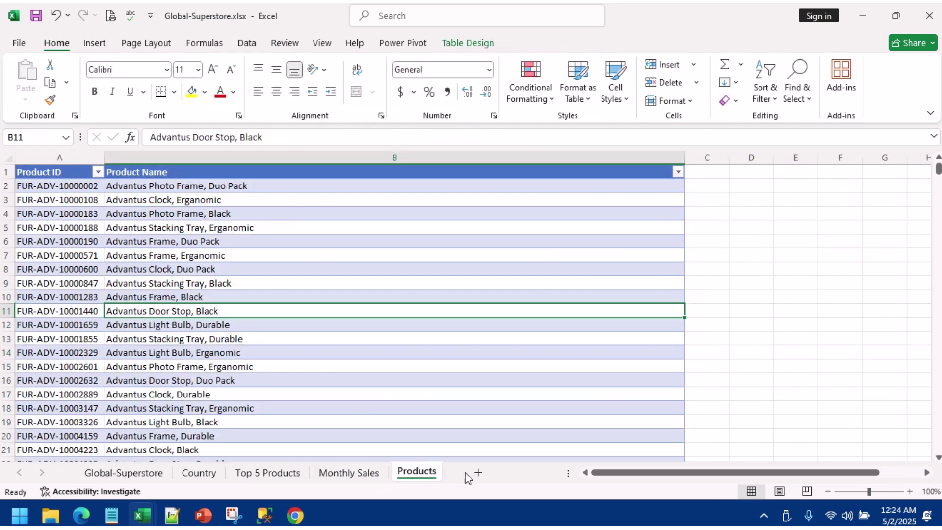
left_click(479, 472)
right_click(471, 472)
left_click(526, 321)
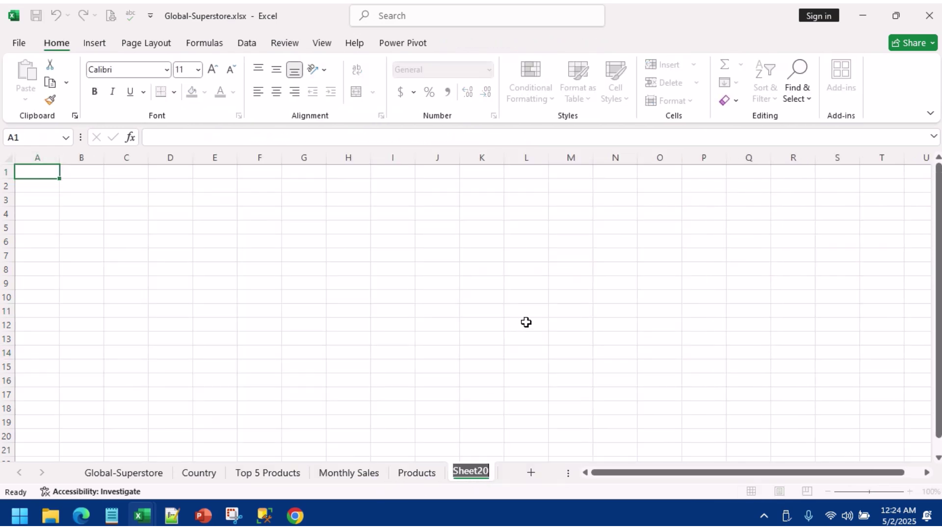
type("Dashboard")
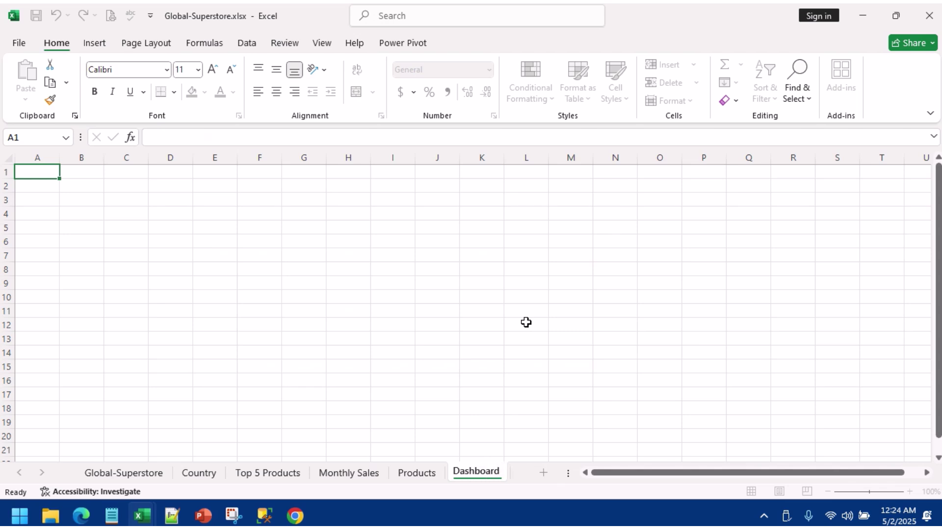
key("Return")
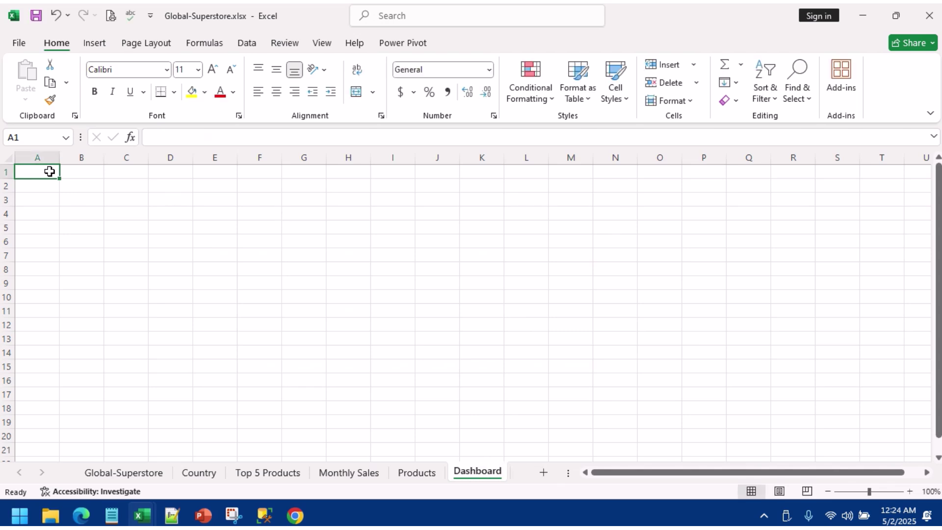
Step: Fill all cells of the Dashboard sheet with a light blue theme color
key("ctrl+a")
left_click(205, 93)
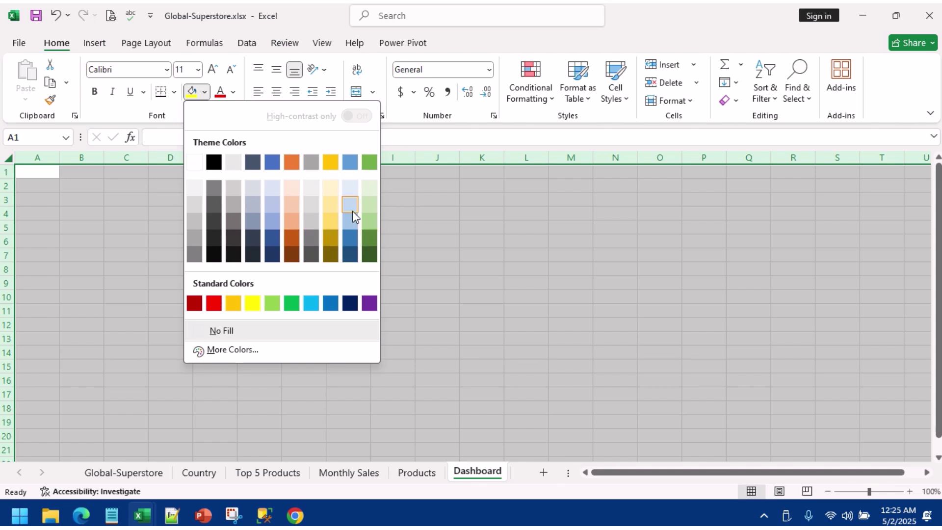
left_click(349, 225)
left_click(271, 243)
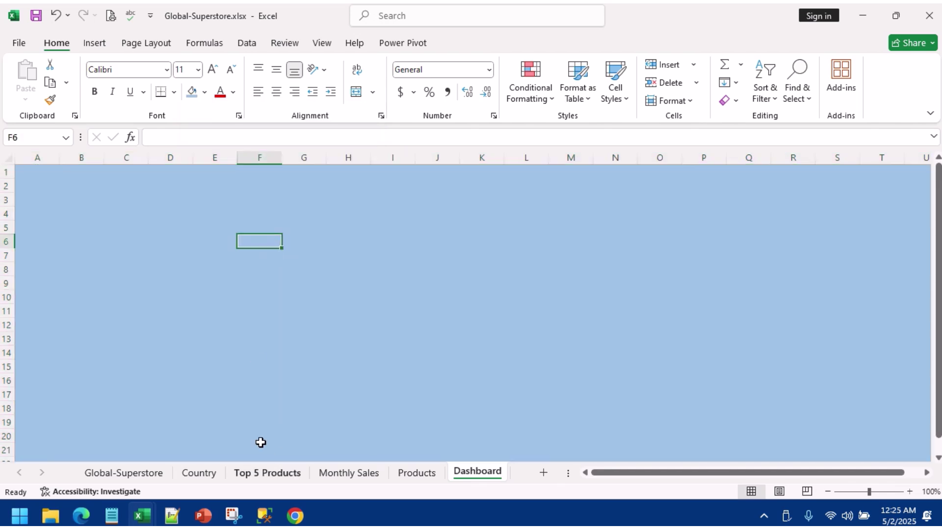
left_click(35, 175)
Step: Copy the India map chart from the Country sheet and paste it into the Dashboard sheet at cell A15
left_click(198, 474)
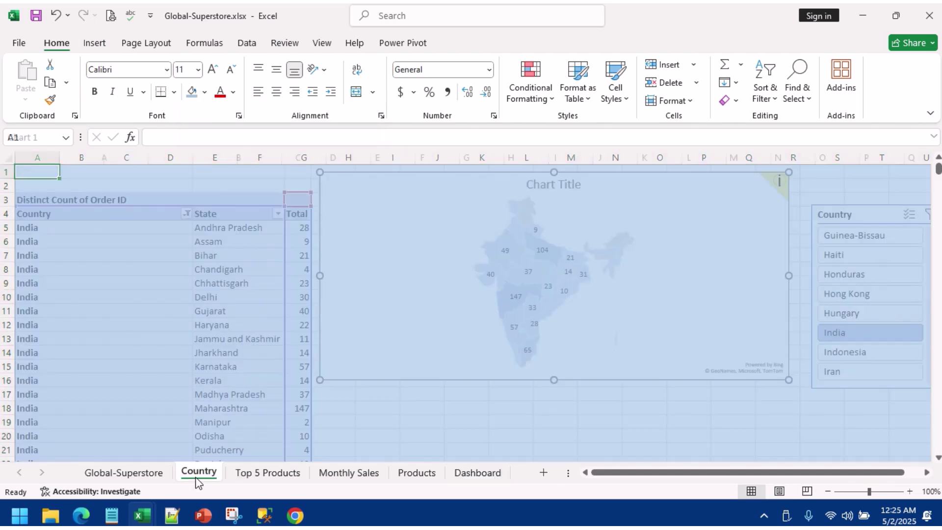
left_click(444, 282)
left_click(440, 183)
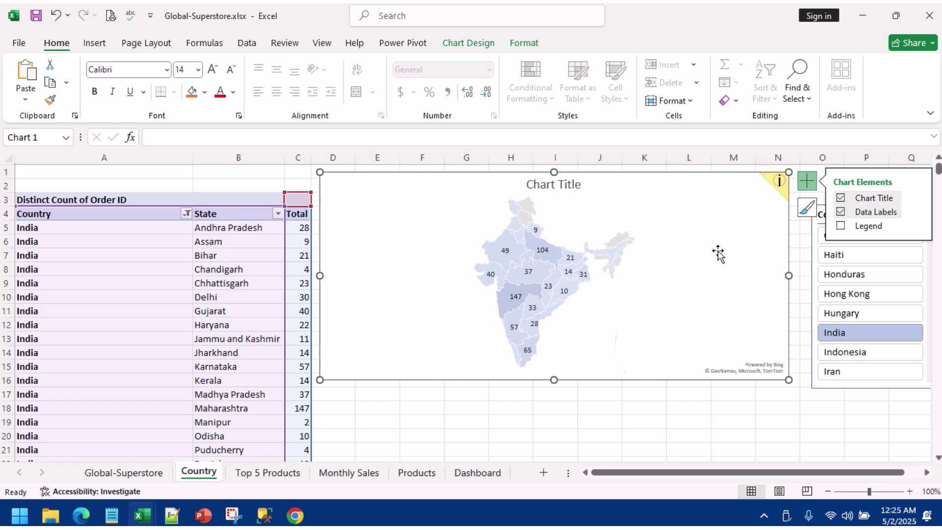
left_click(479, 475)
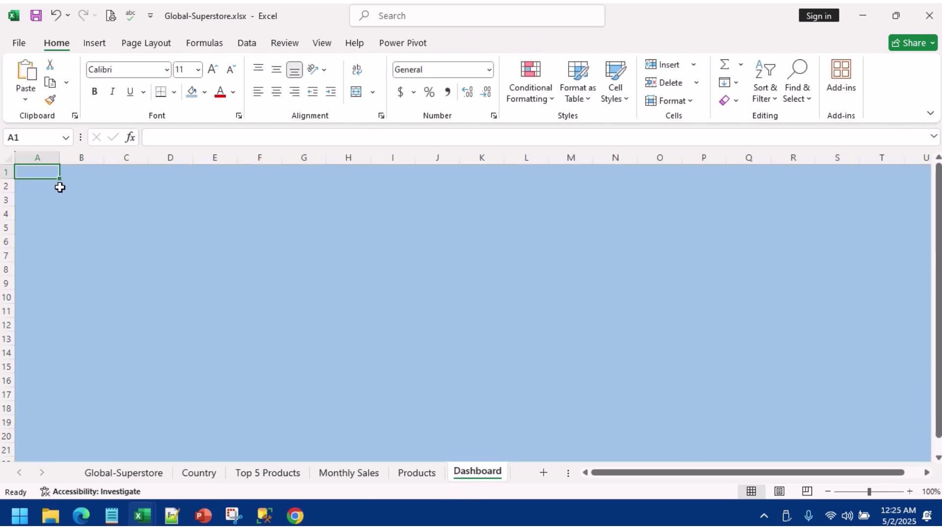
left_click(25, 369)
right_click(25, 369)
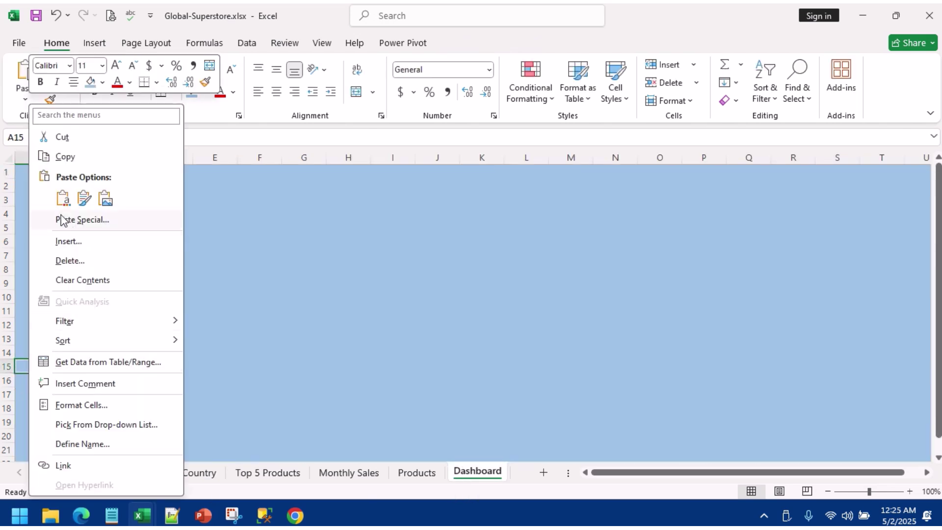
left_click(64, 198)
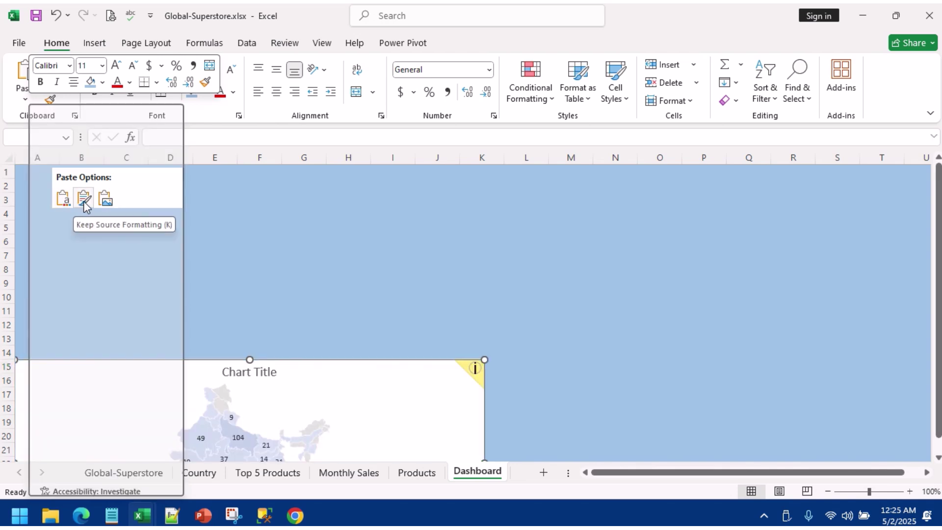
Step: Paste the map chart with its source formatting and narrow it so its right edge sits just past column F
left_click(84, 200)
scroll(332, 351, "down", 4)
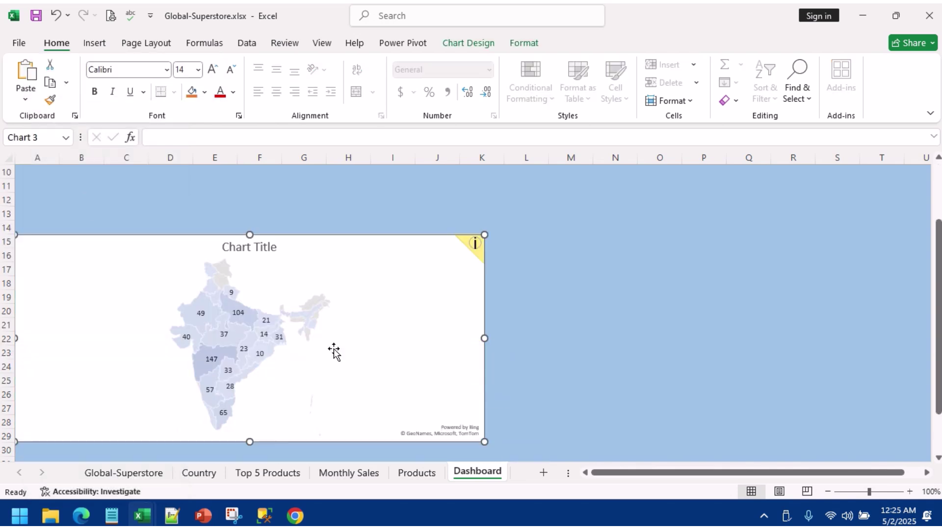
left_click(313, 306)
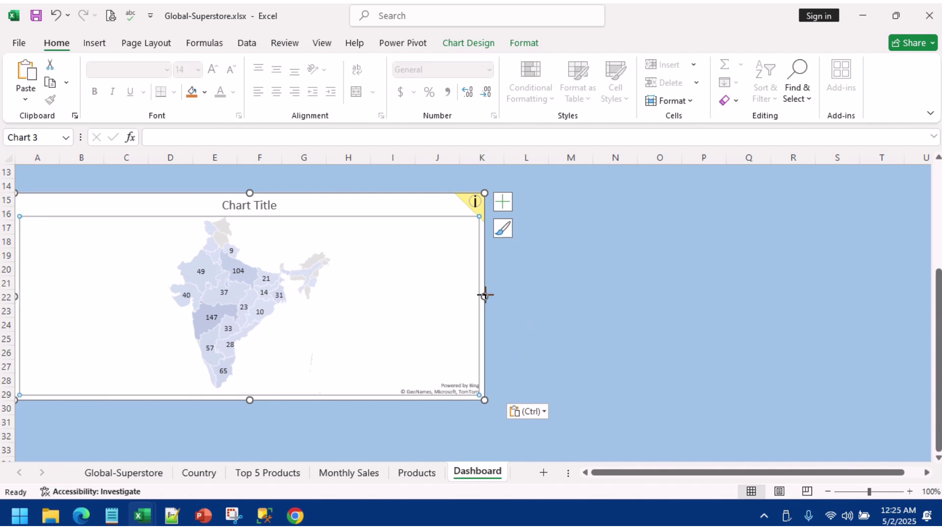
left_click_drag(485, 295, 290, 297)
scroll(402, 351, "up", 3)
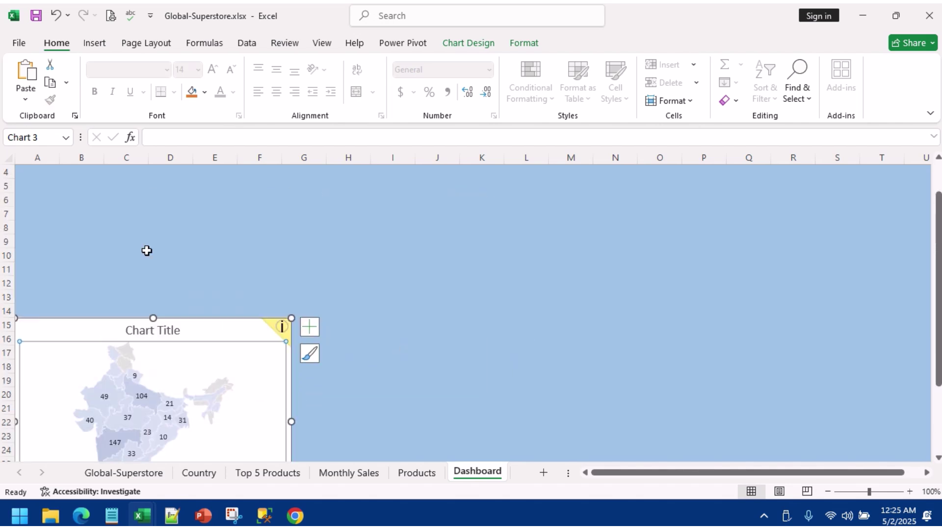
Step: Copy the bar chart from the Top 5 Products sheet and paste it into the Dashboard sheet at cell A4, keeping source formatting
left_click(127, 230)
left_click(250, 472)
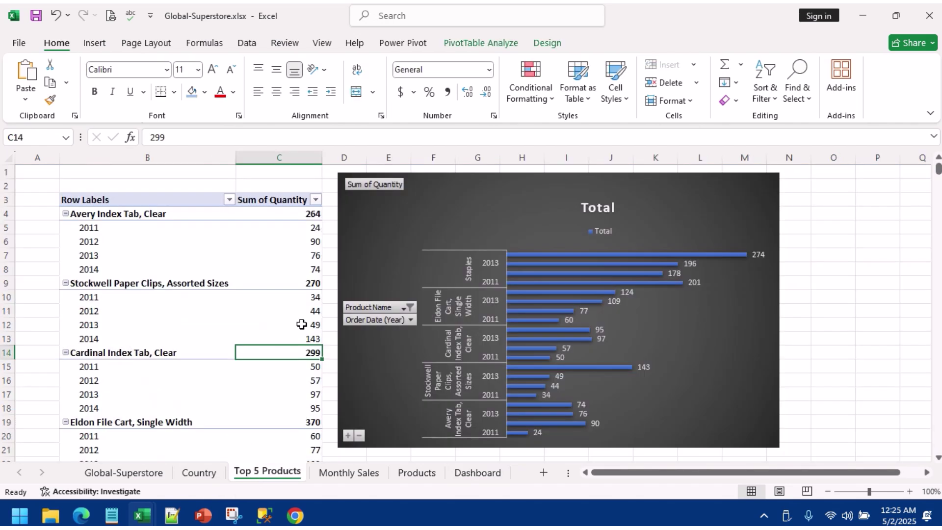
left_click(403, 221)
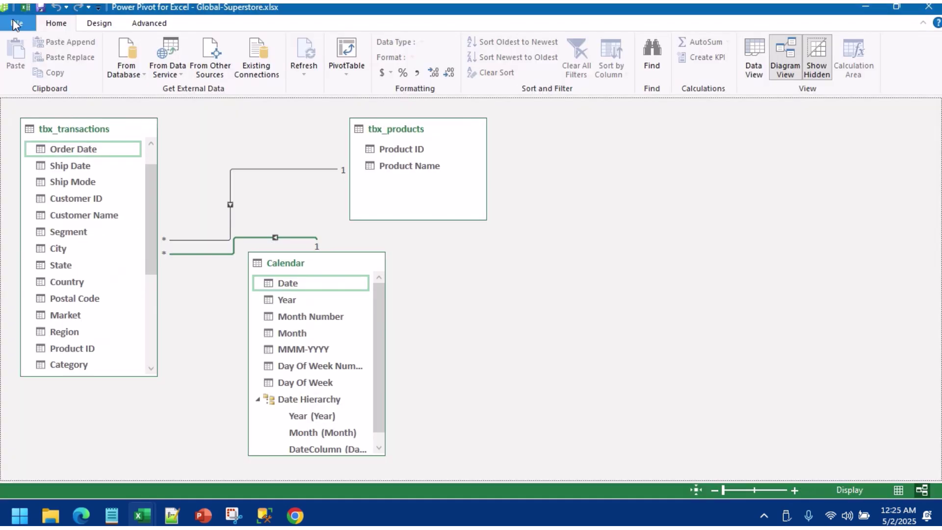
left_click(17, 23)
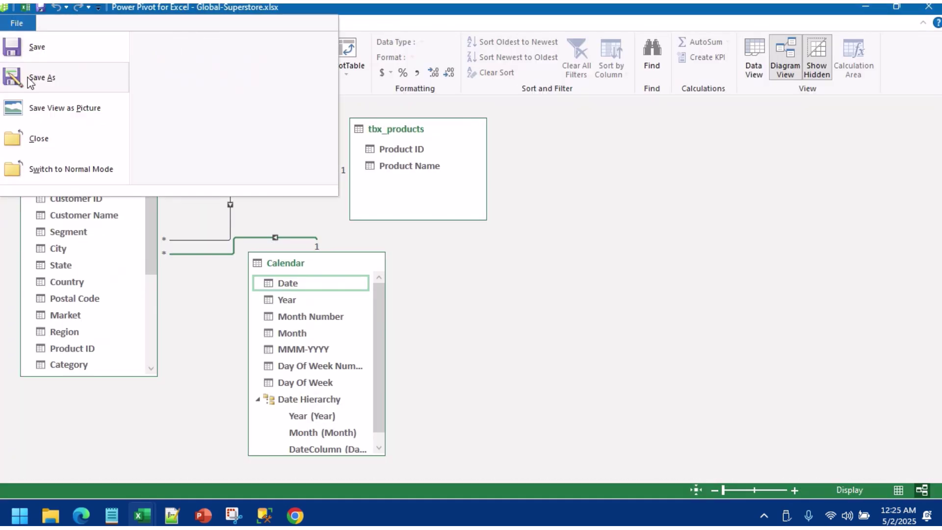
left_click(39, 138)
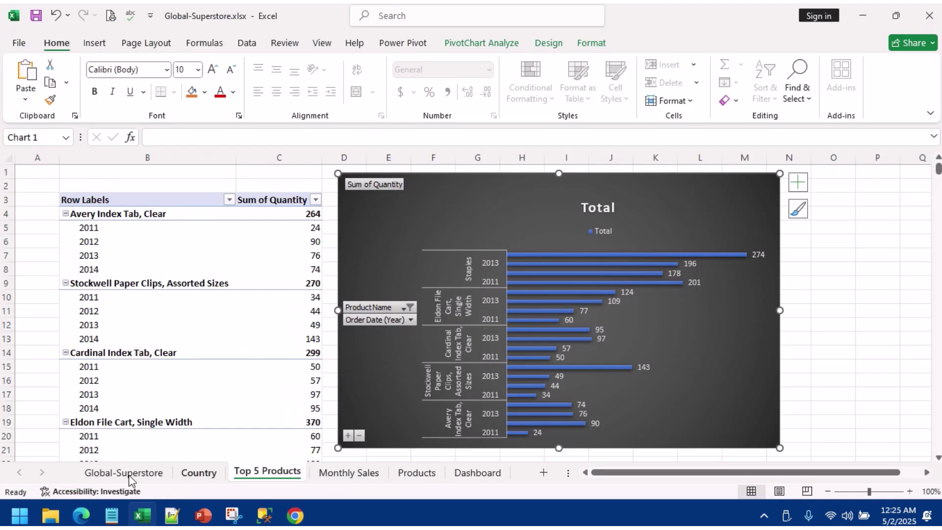
left_click(466, 472)
left_click(53, 176)
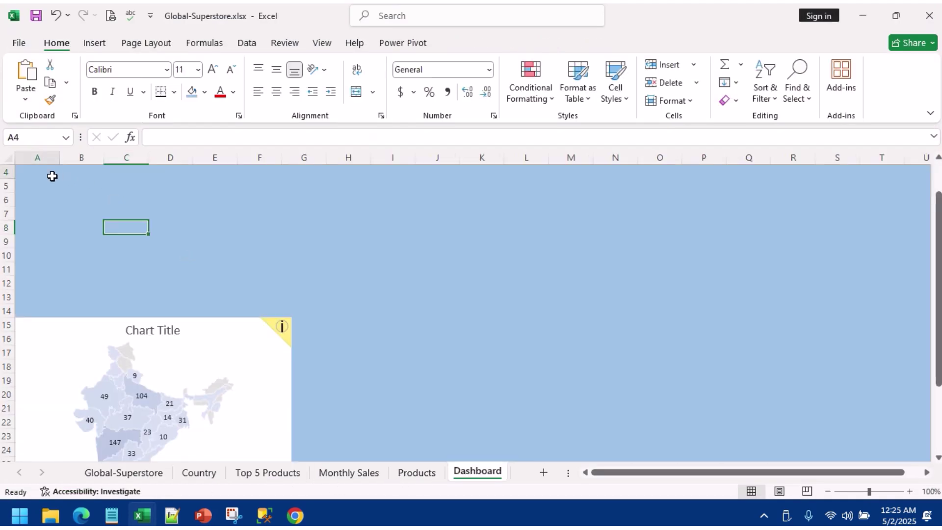
right_click(53, 177)
left_click(87, 198)
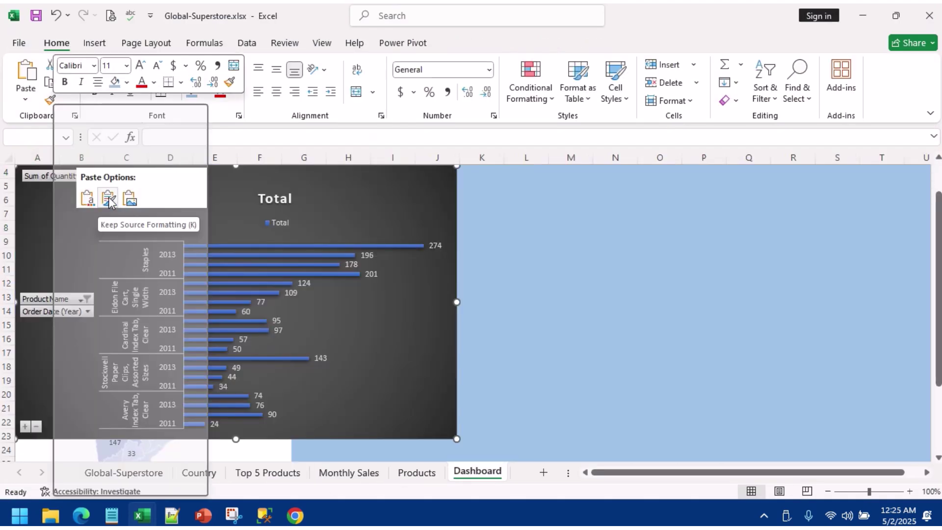
left_click(621, 257)
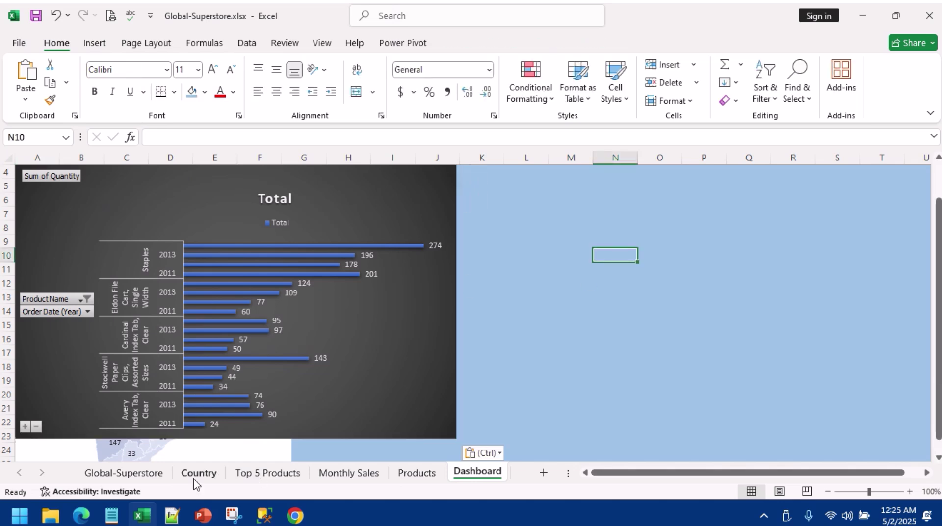
Step: Copy the Country slicer from the Country sheet, paste it into the Dashboard sheet and place it around columns R to T from row 4
left_click(196, 472)
left_click(861, 216)
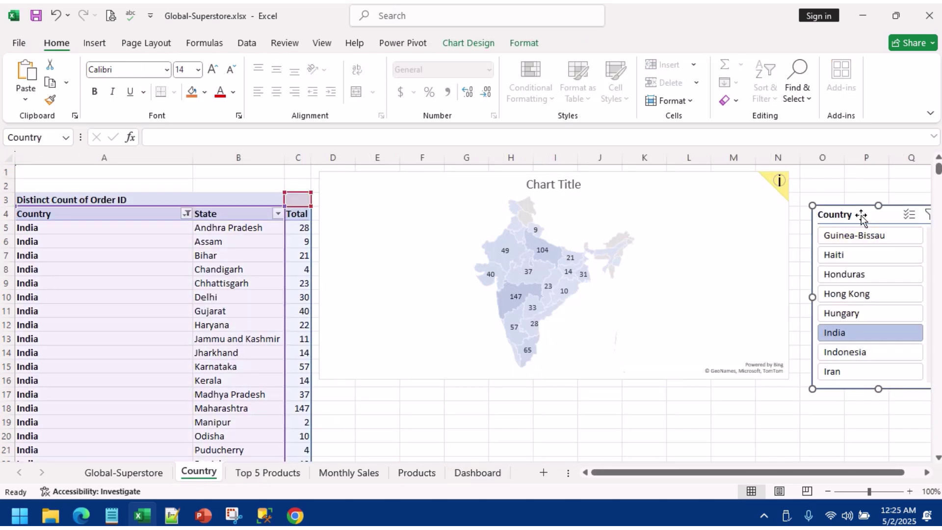
left_click(477, 471)
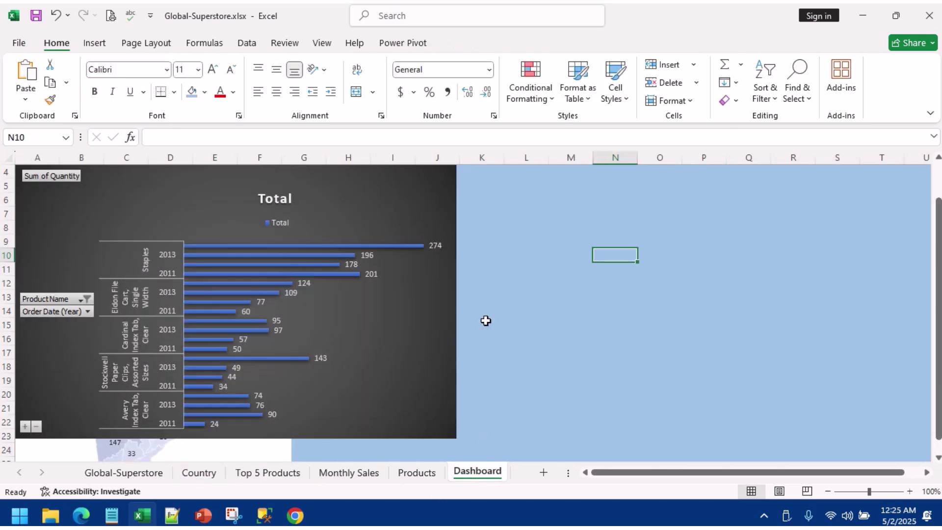
left_click(835, 182)
key("ctrl+v")
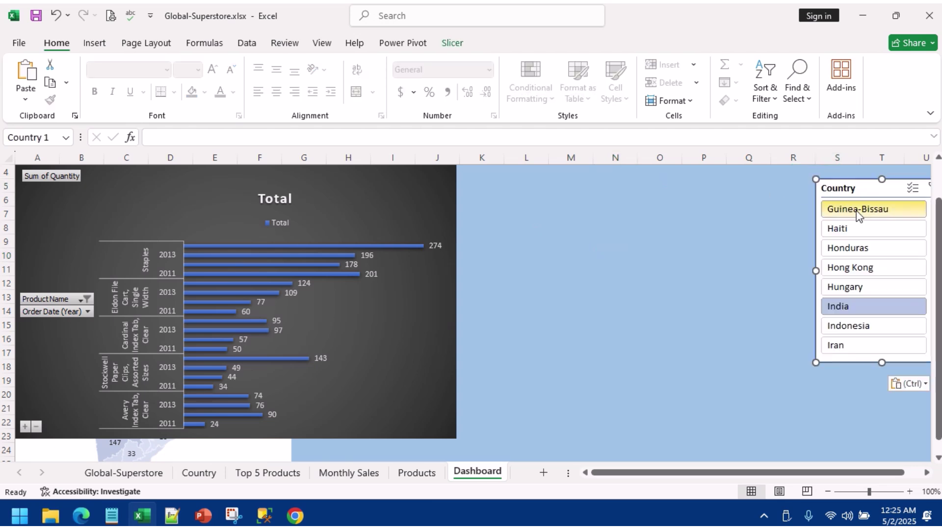
left_click_drag(841, 186, 808, 174)
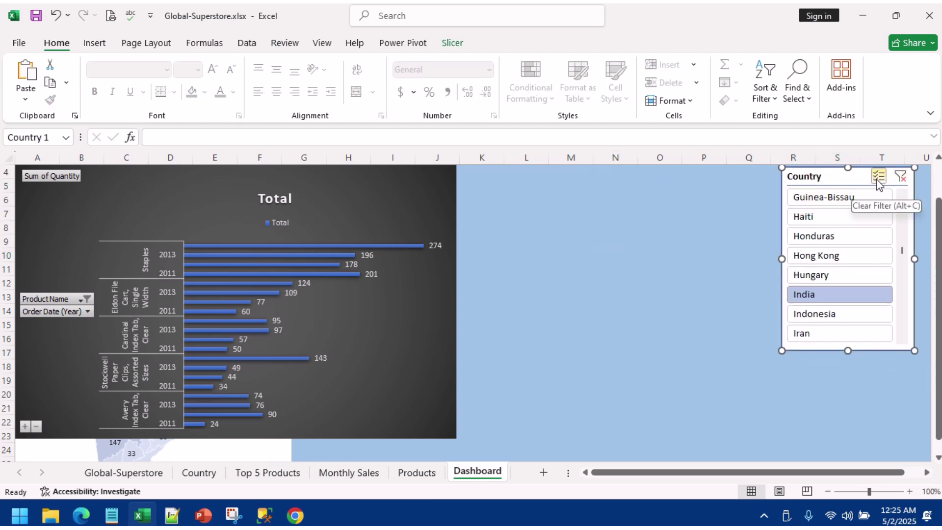
Step: Connect the Country slicer to the Monthly Sales and Top 5 Products pivot tables as well, and filter by Hungary
right_click(844, 179)
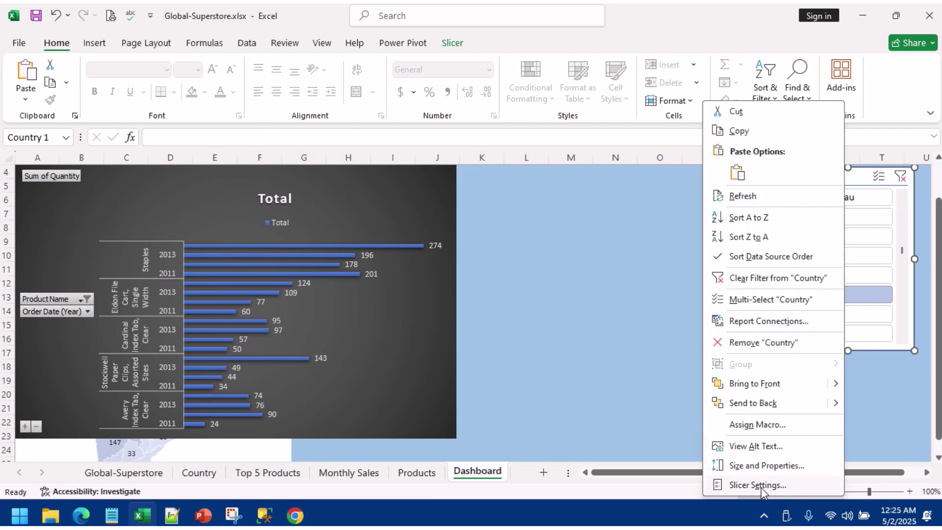
left_click(759, 322)
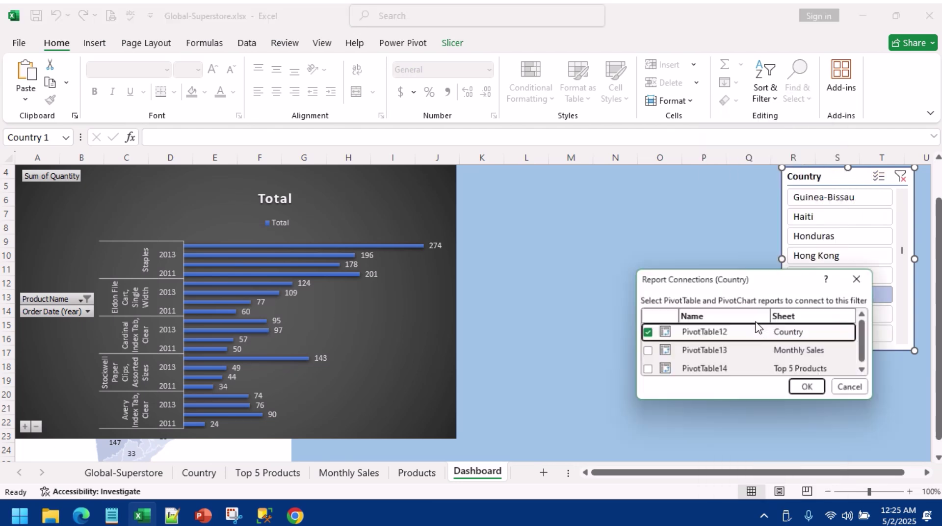
left_click(646, 351)
left_click(646, 370)
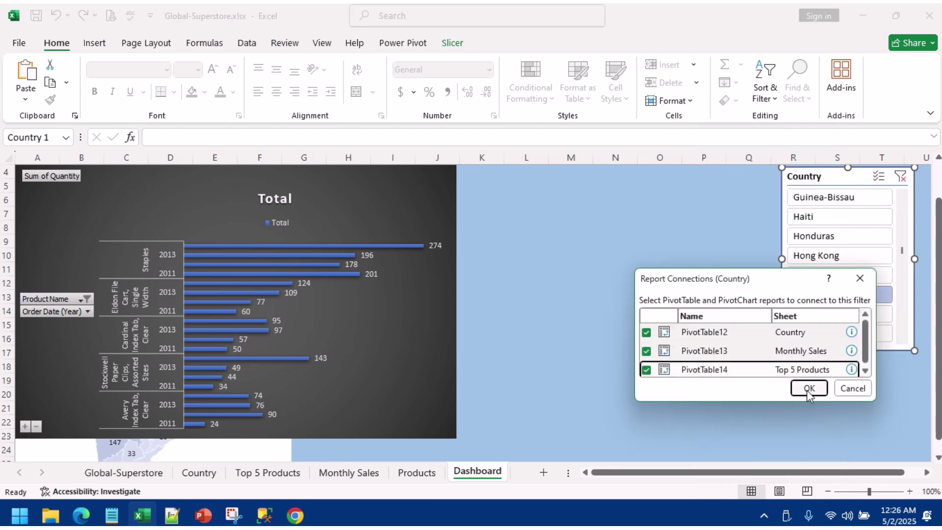
left_click(808, 388)
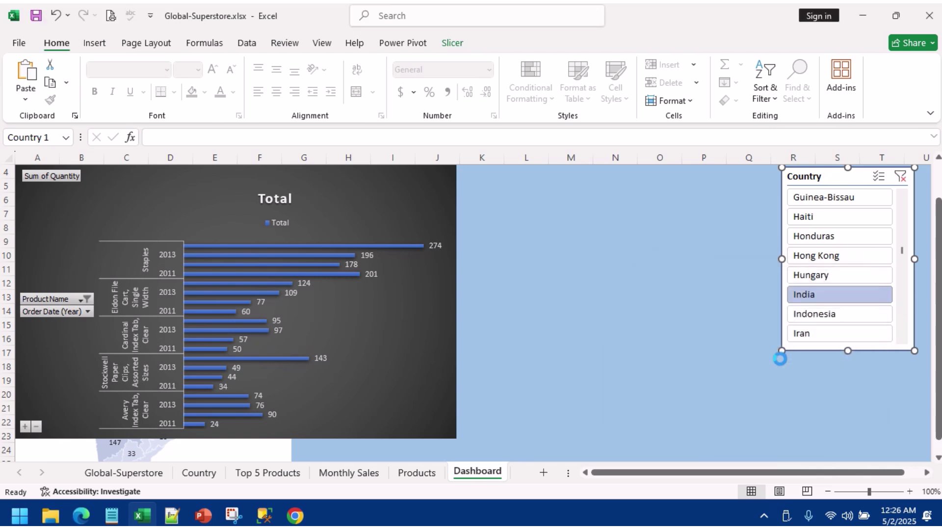
left_click(826, 278)
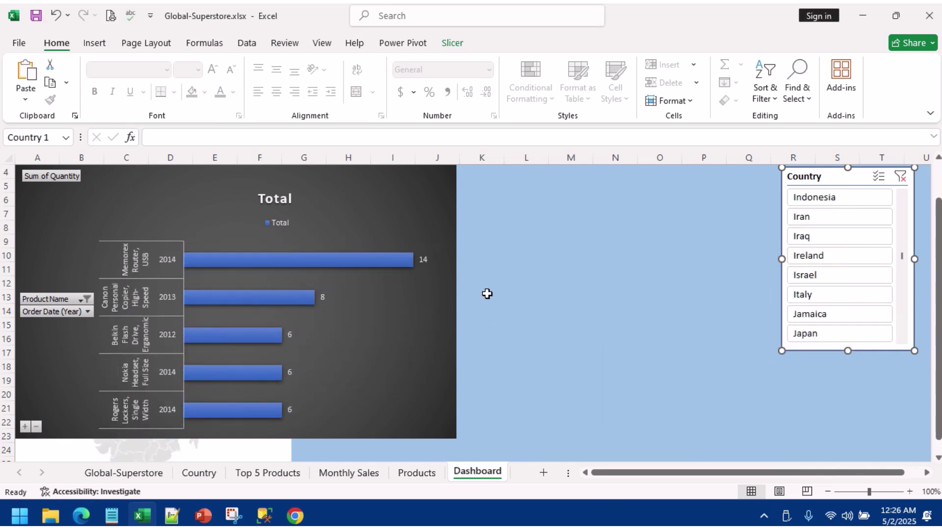
Step: Shrink the Top 5 Products bar chart to columns A to H and move the map chart beside it over columns I to O
left_click(399, 309)
left_click_drag(456, 438, 364, 336)
left_click_drag(187, 363, 539, 198)
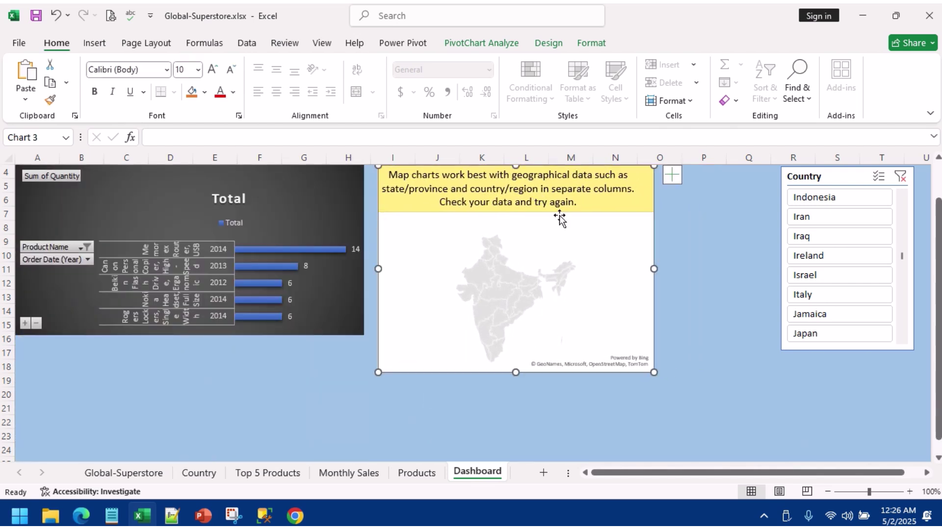
Step: Filter the dashboard by Indonesia with the Country slicer and check the charts
left_click(815, 197)
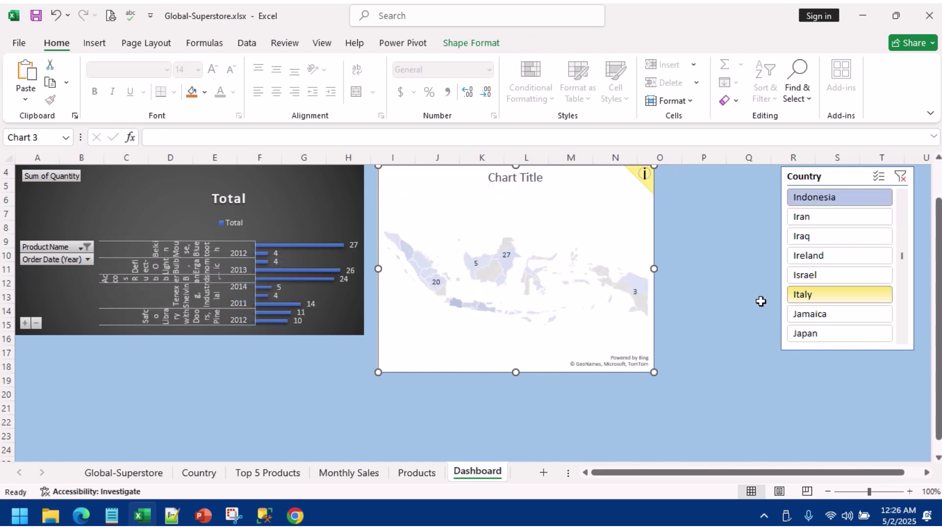
scroll(834, 275, "up", 1)
scroll(814, 312, "down", 5)
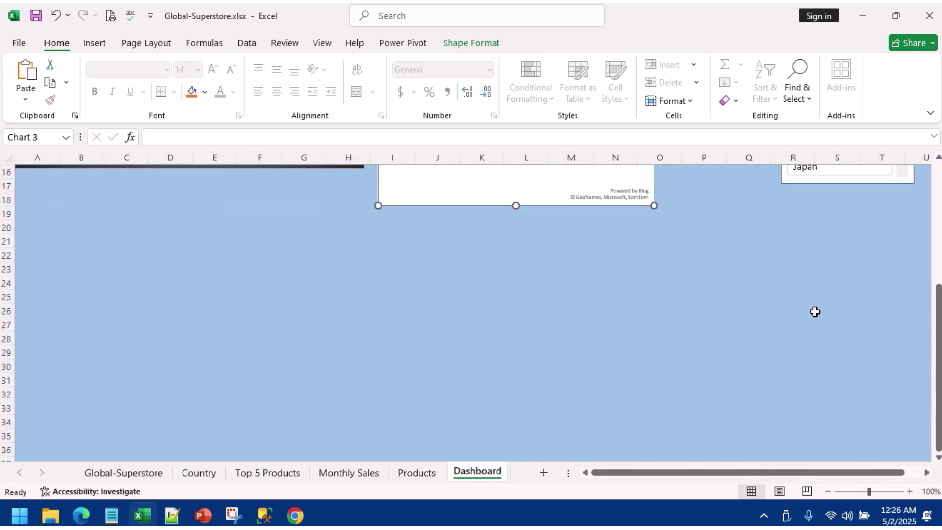
scroll(824, 324, "up", 5)
scroll(820, 336, "down", 3)
scroll(834, 324, "up", 3)
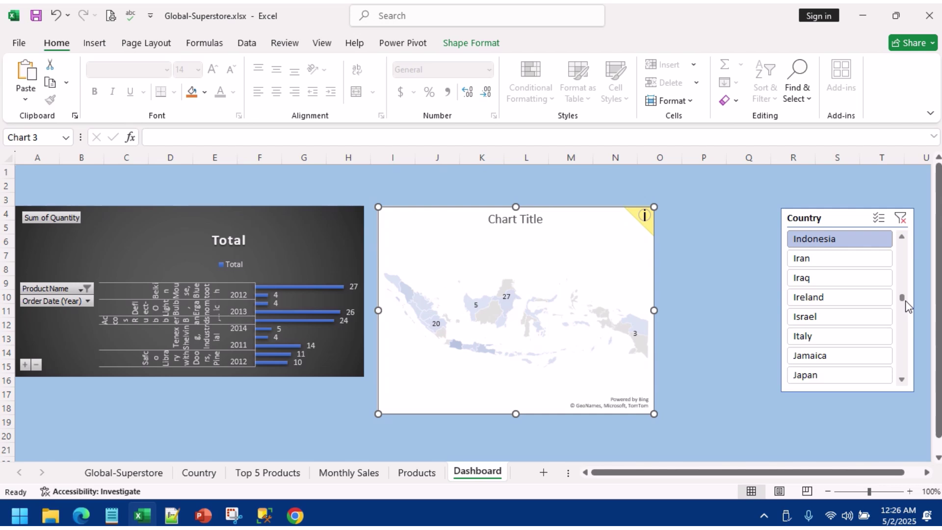
Step: Filter the dashboard by Nepal and then by Namibia with the Country slicer
left_click_drag(903, 299, 900, 326)
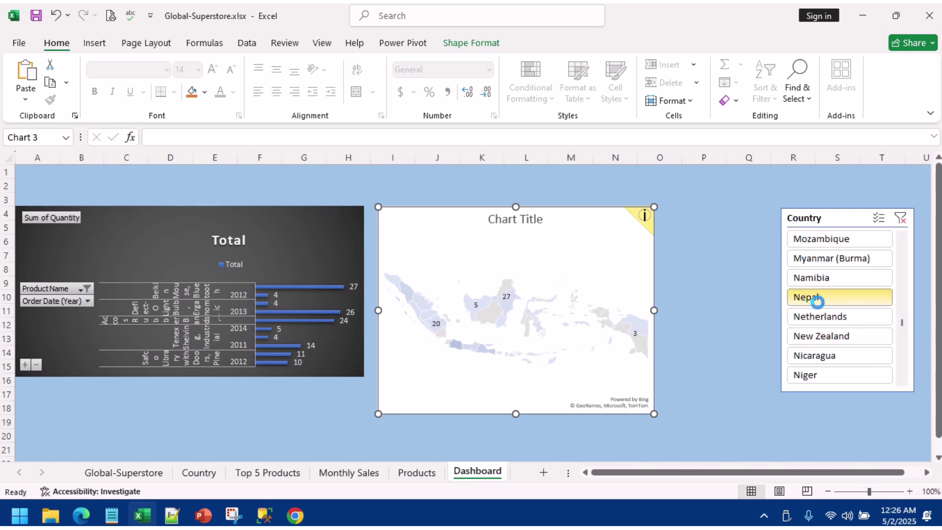
left_click(817, 300)
left_click(831, 276)
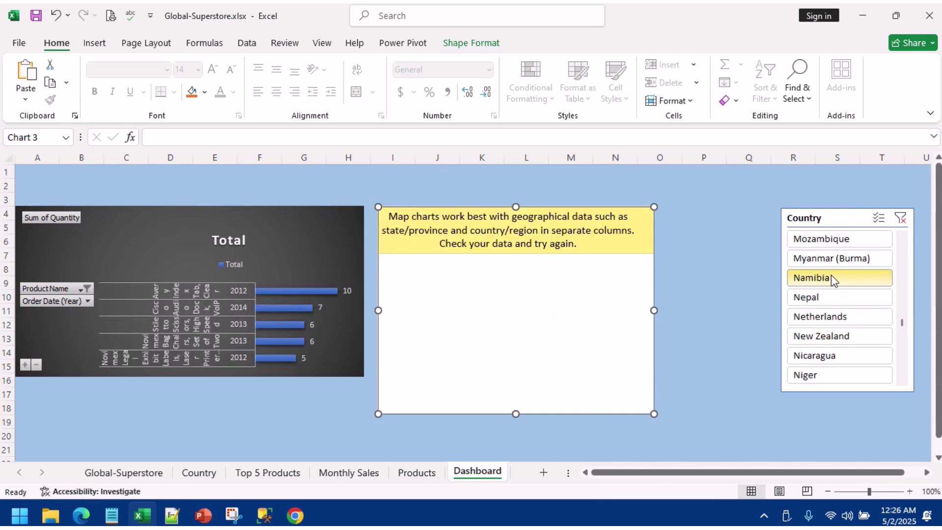
Step: Enable multi-select on the Country slicer, add Mozambique to the selection and remove Namibia
left_click(878, 218)
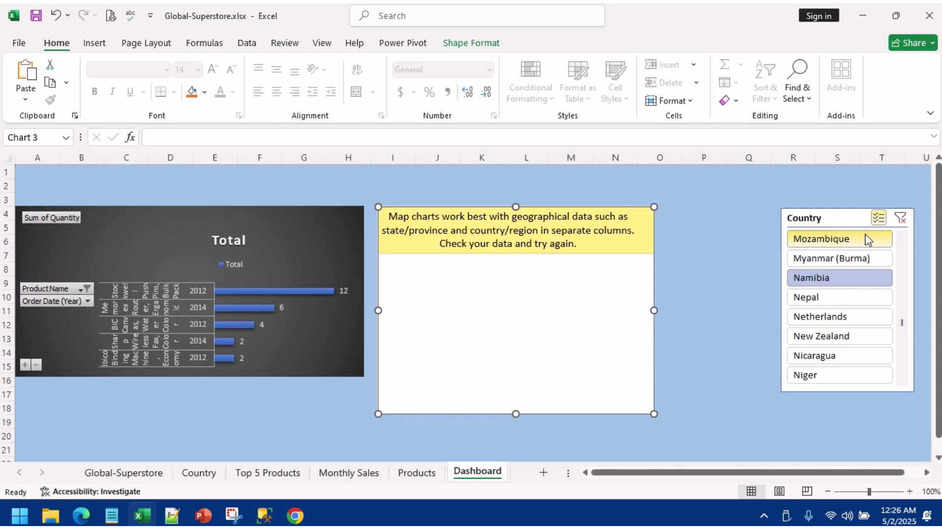
scroll(820, 325, "down", 4)
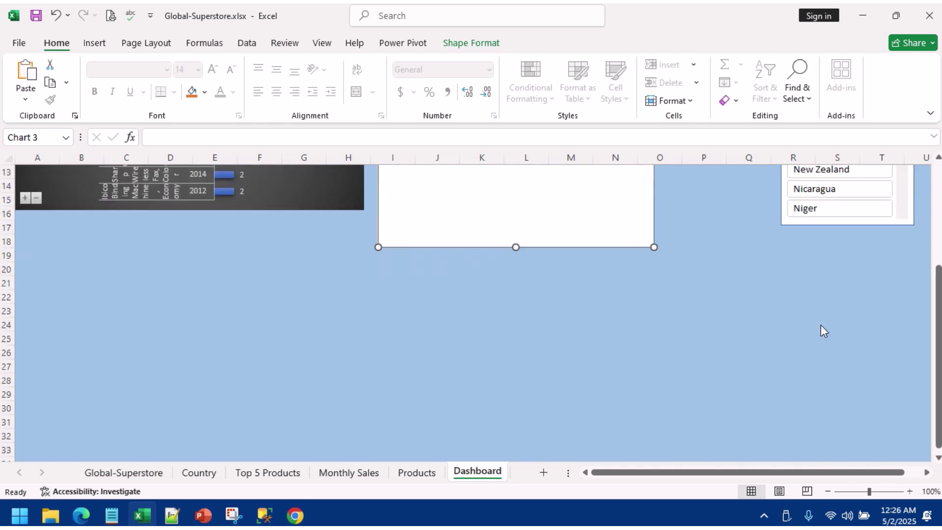
scroll(822, 330, "up", 4)
left_click(845, 245)
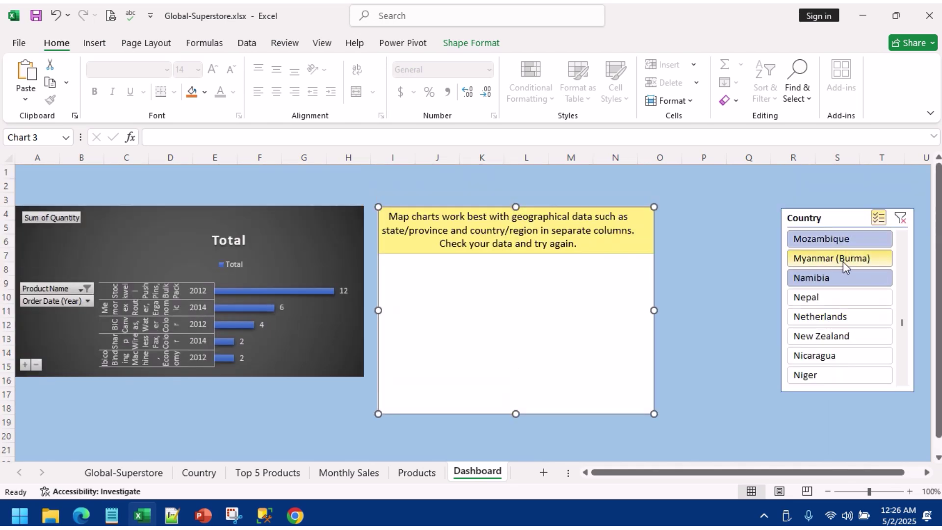
left_click(848, 240)
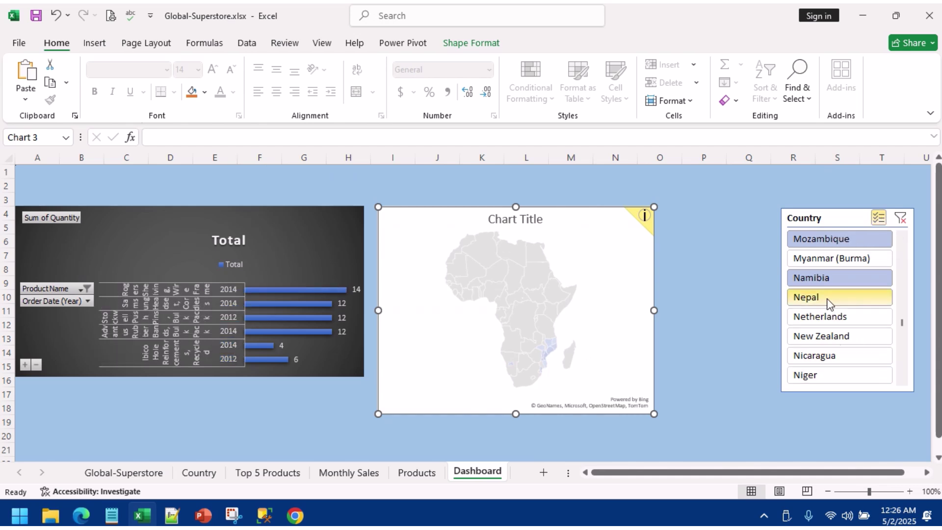
left_click(842, 278)
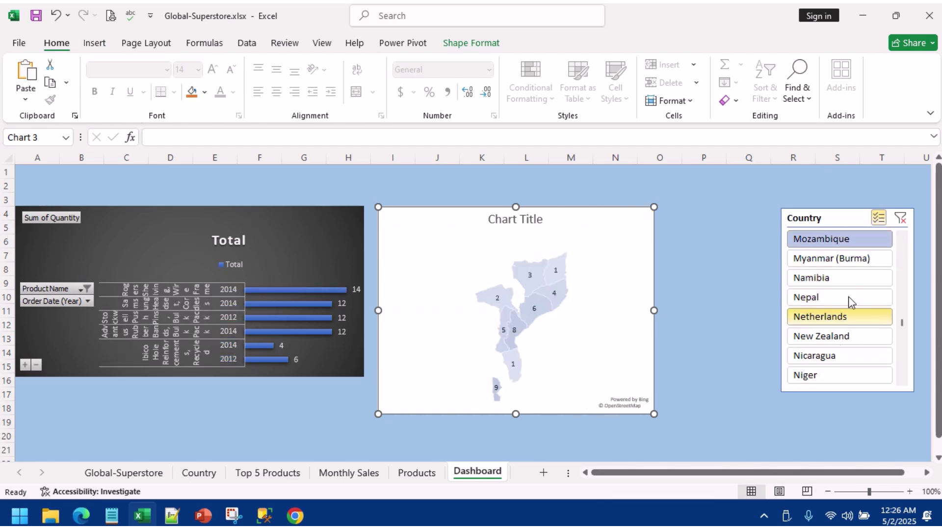
Step: Turn off multi-select on the Country slicer and filter the dashboard by Morocco only
scroll(834, 296, "down", 2)
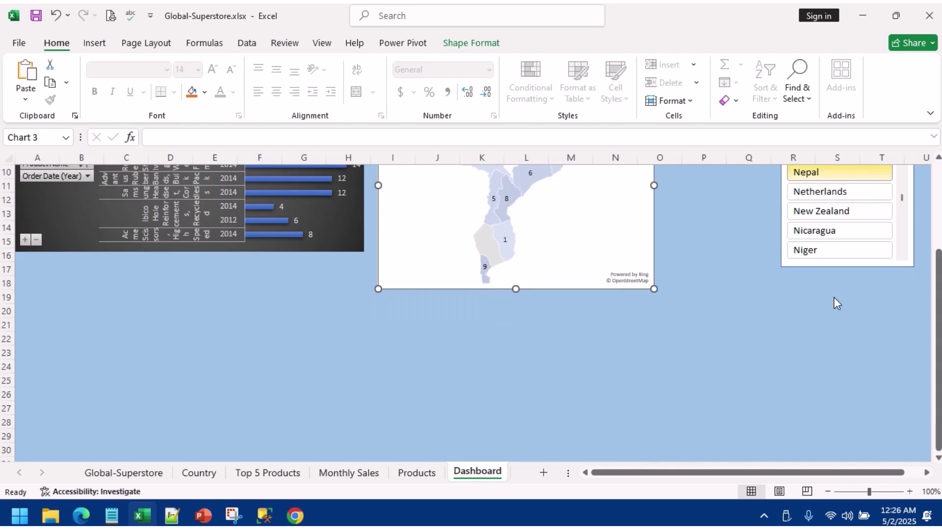
scroll(834, 297, "up", 2)
left_click(903, 239)
left_click(902, 239)
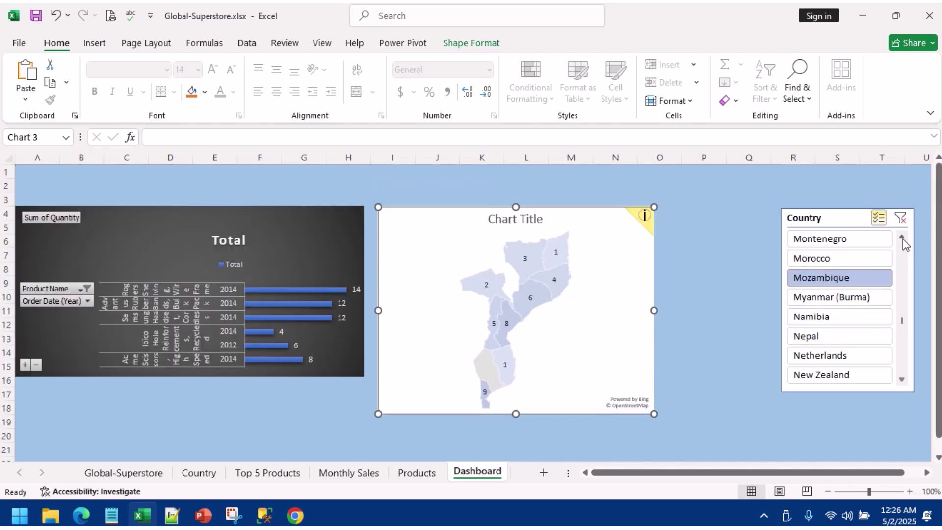
left_click(902, 239)
left_click(902, 239)
left_click(903, 239)
left_click(882, 218)
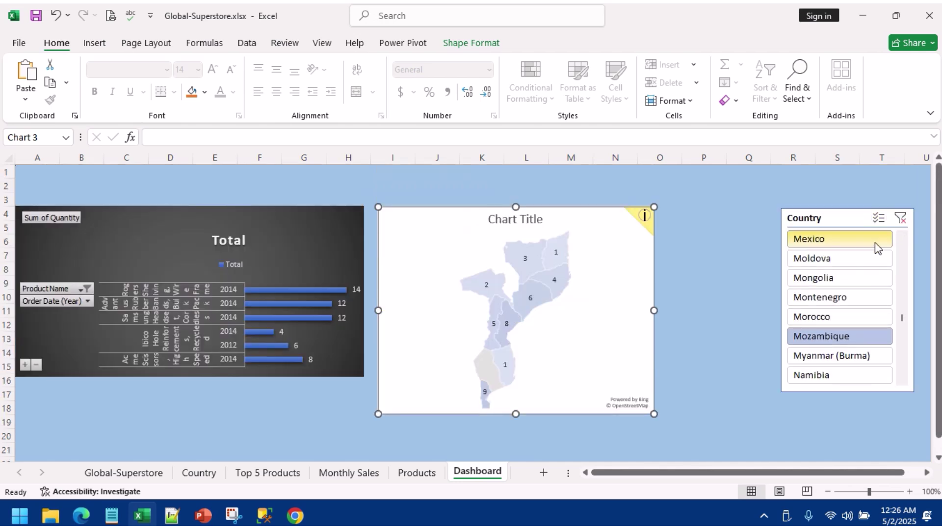
left_click(837, 317)
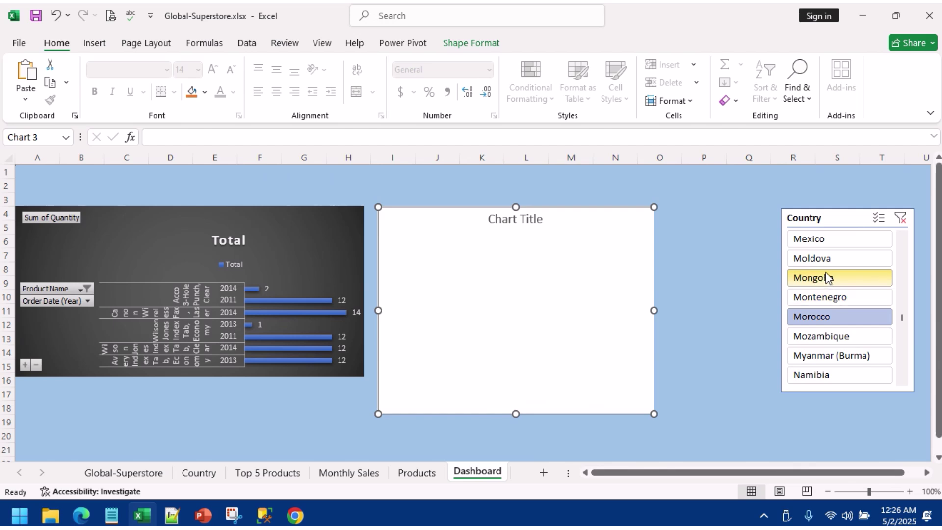
Step: Filter the dashboard by Lebanon and then by Kenya with the Country slicer
left_click(903, 238)
left_click(902, 239)
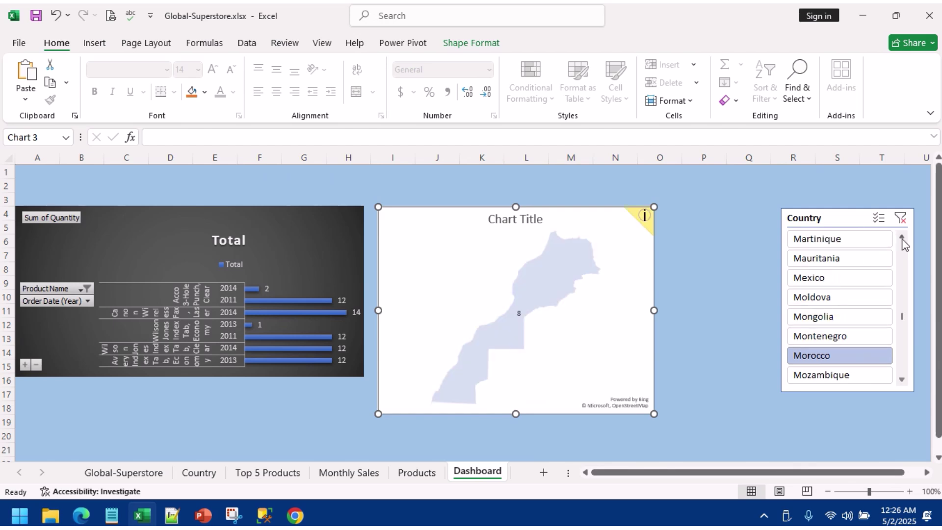
left_click(902, 239)
left_click(903, 238)
scroll(903, 239, "up", 9)
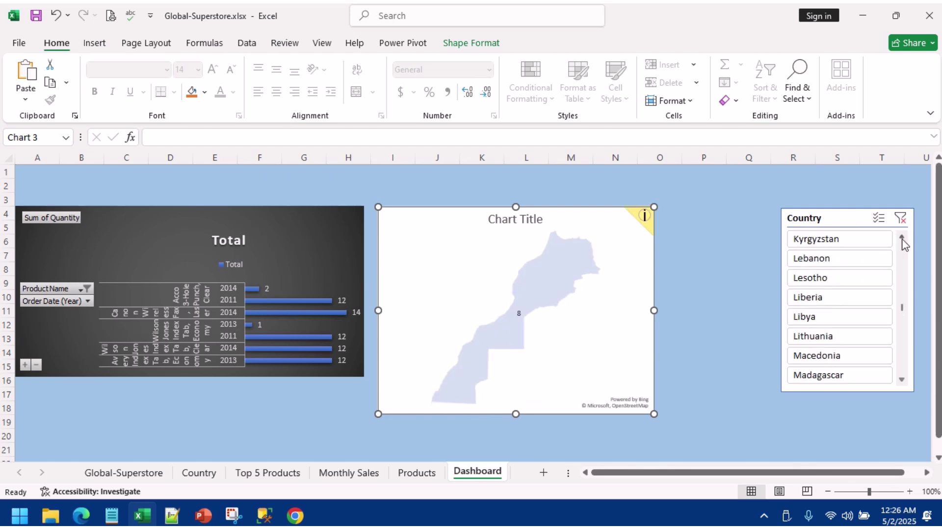
left_click(841, 275)
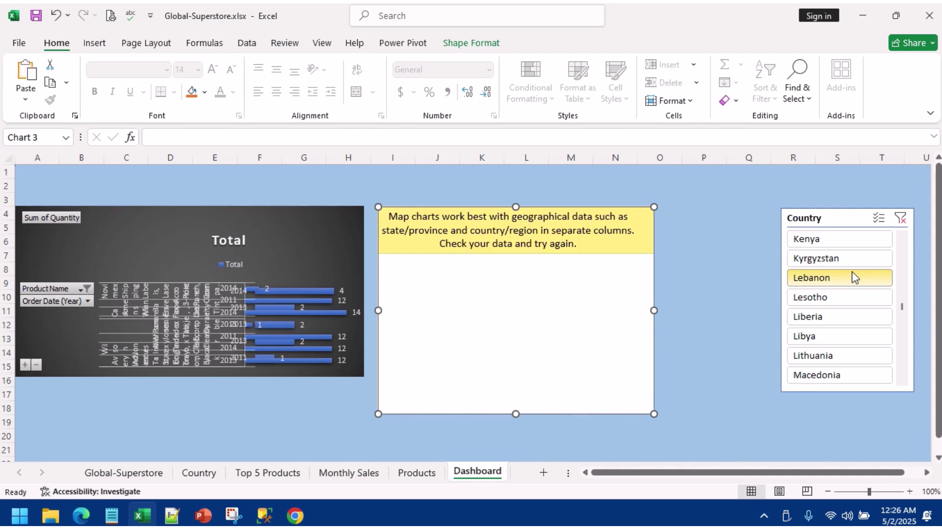
left_click(829, 240)
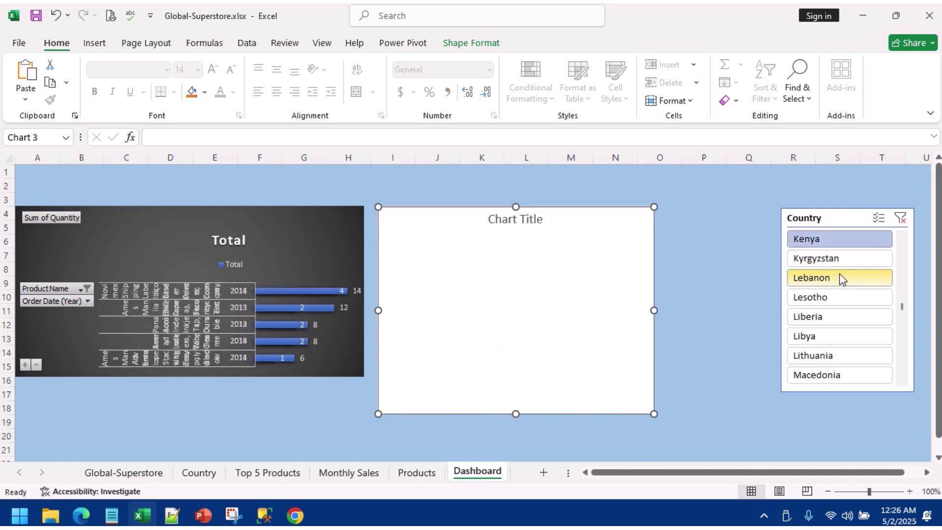
Step: Filter the dashboard by Italy with the Country slicer
scroll(903, 240, "up", 4)
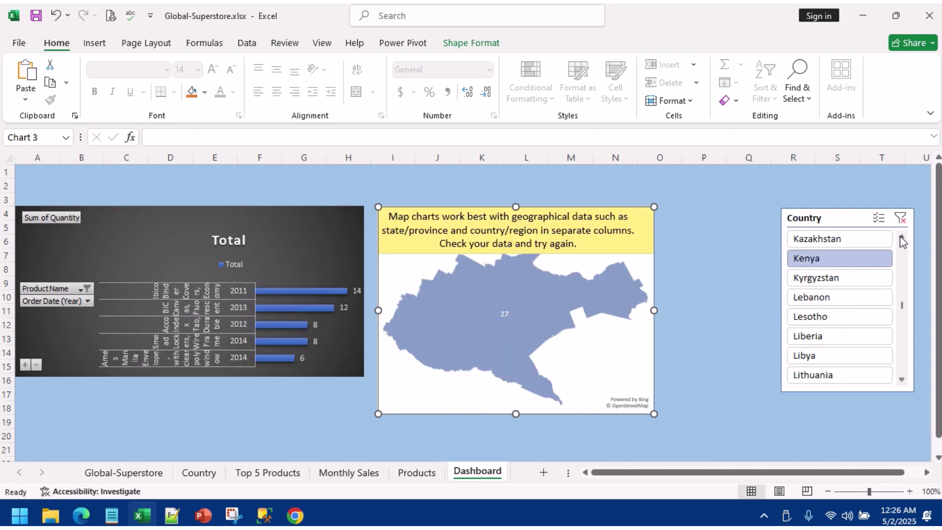
left_click(903, 240)
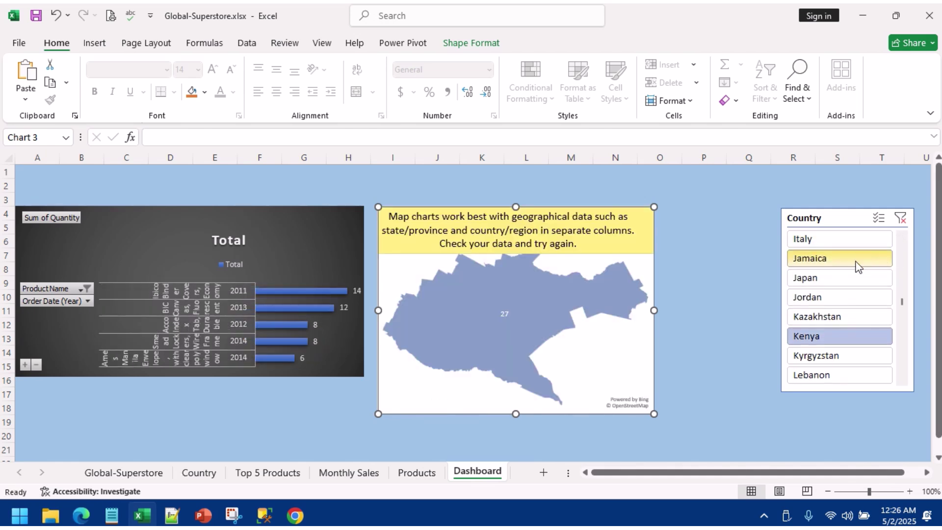
left_click(837, 240)
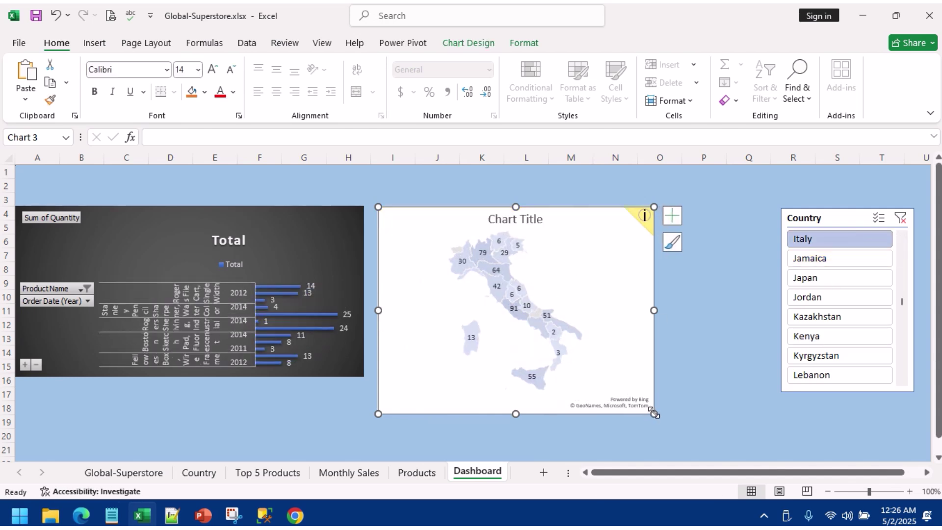
Step: Shrink the map chart slightly and move it up to row 1 beside the product bar chart
left_click_drag(654, 414, 640, 395)
left_click(558, 228)
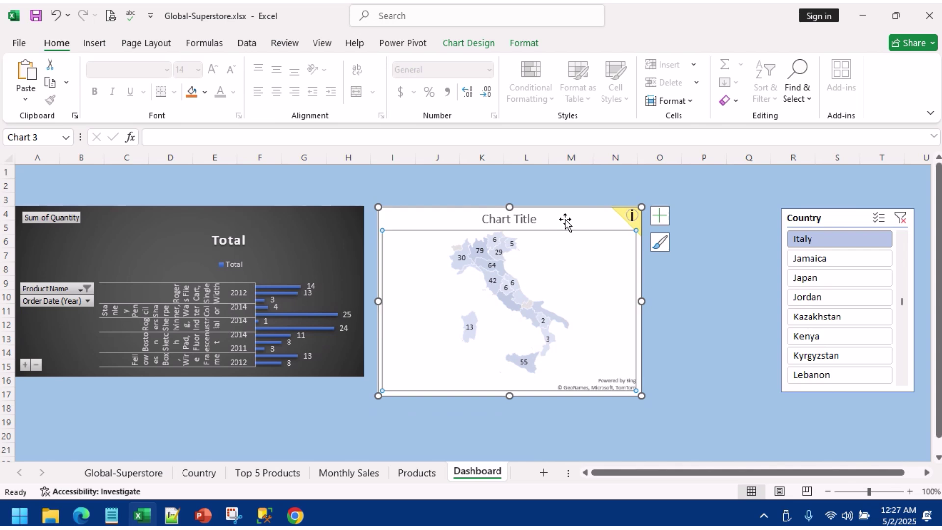
left_click_drag(565, 221, 556, 179)
Step: Try to apply the black chart style to the map chart
left_click(469, 44)
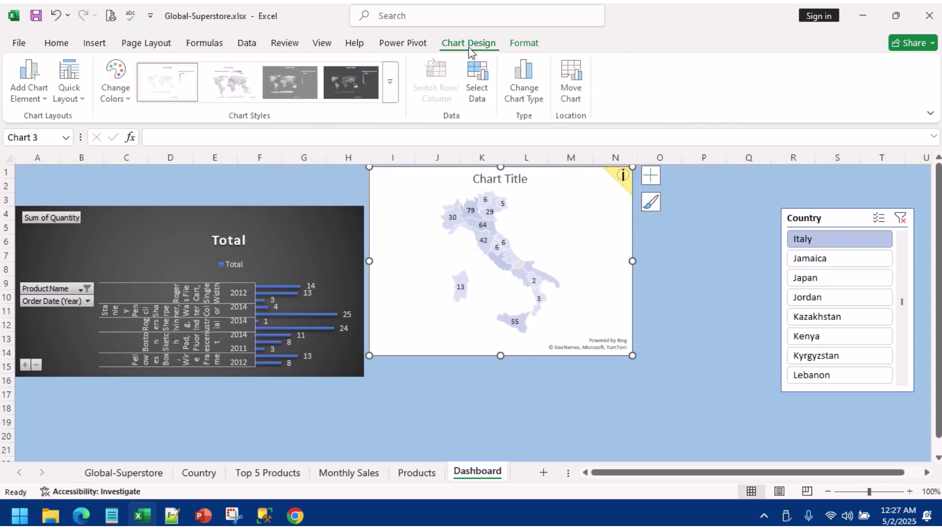
left_click(354, 83)
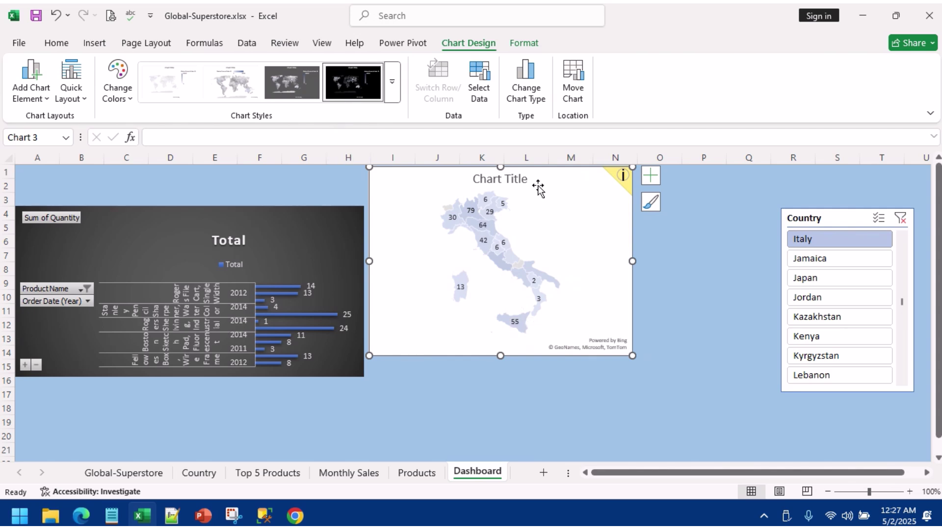
Step: Move the product bar chart up to row 1 and shrink the map chart to match its height
left_click_drag(361, 231, 362, 189)
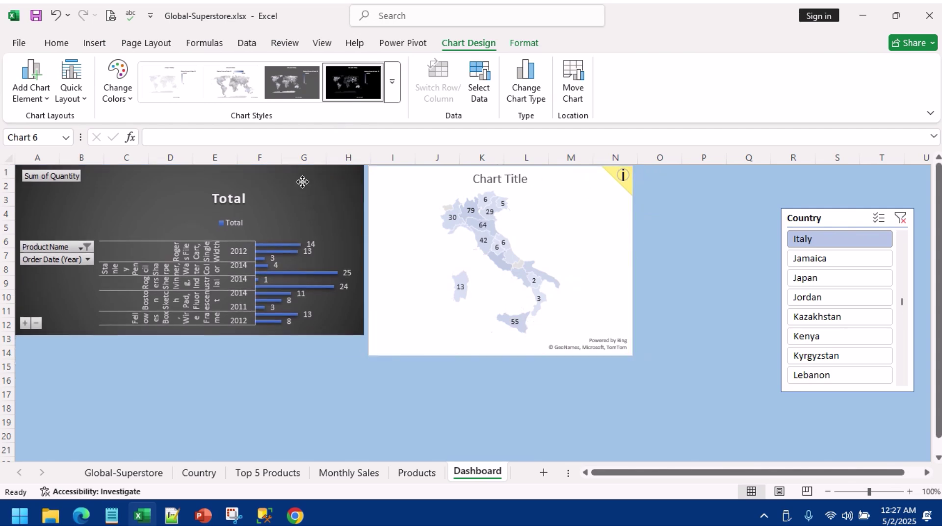
left_click(578, 207)
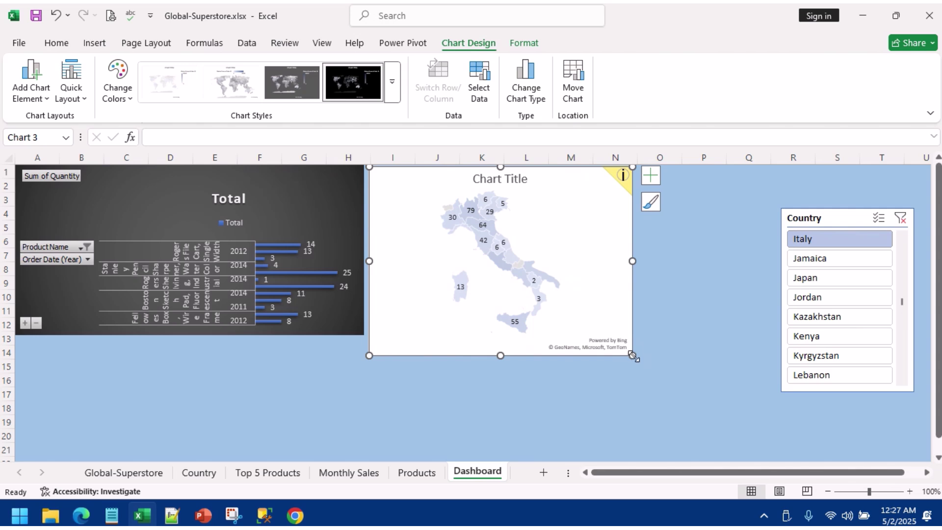
left_click_drag(633, 356, 619, 333)
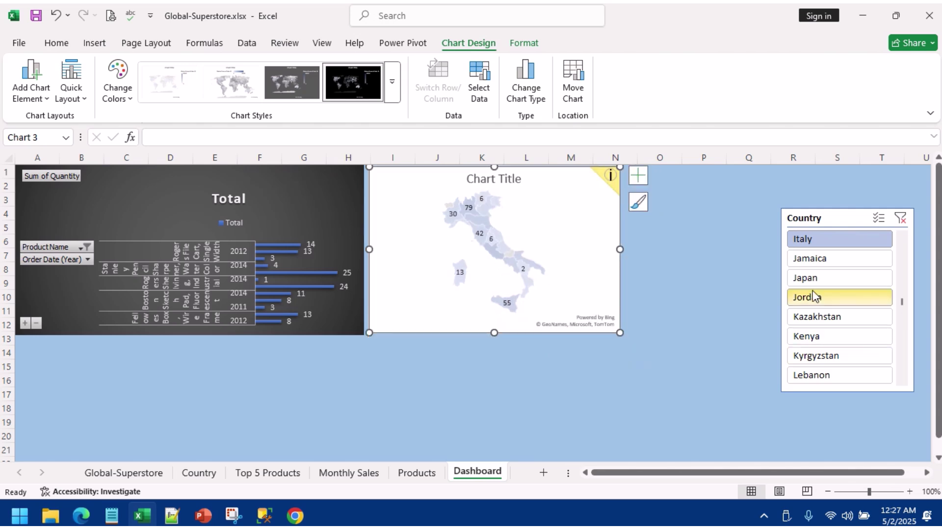
Step: Filter the dashboard by Jordan and then by Japan with the Country slicer
left_click(820, 300)
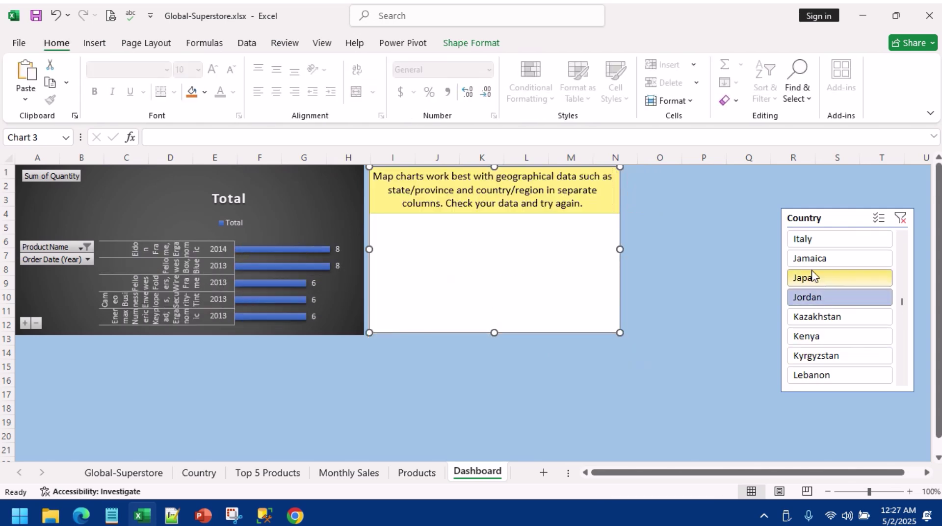
left_click(827, 276)
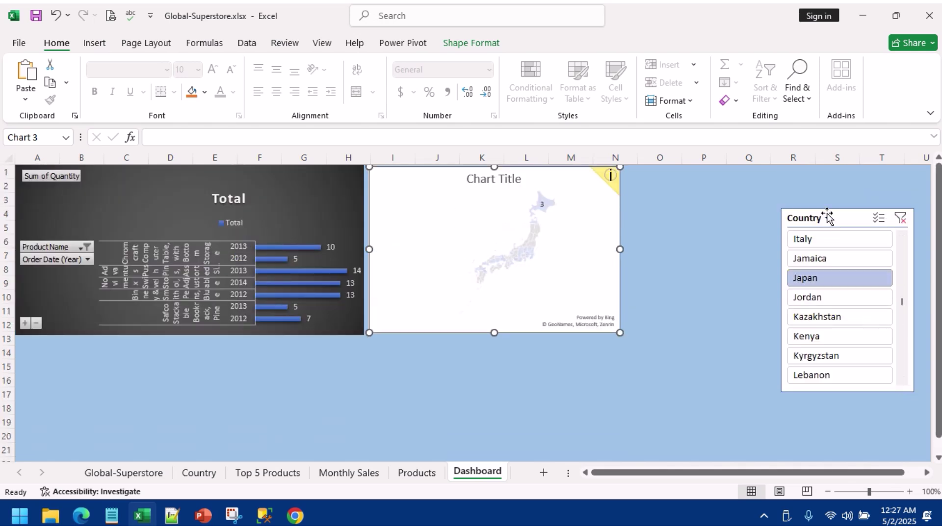
Step: Move the Country slicer up to row 1 and filter the dashboard by Saudi Arabia
left_click_drag(834, 210, 844, 167)
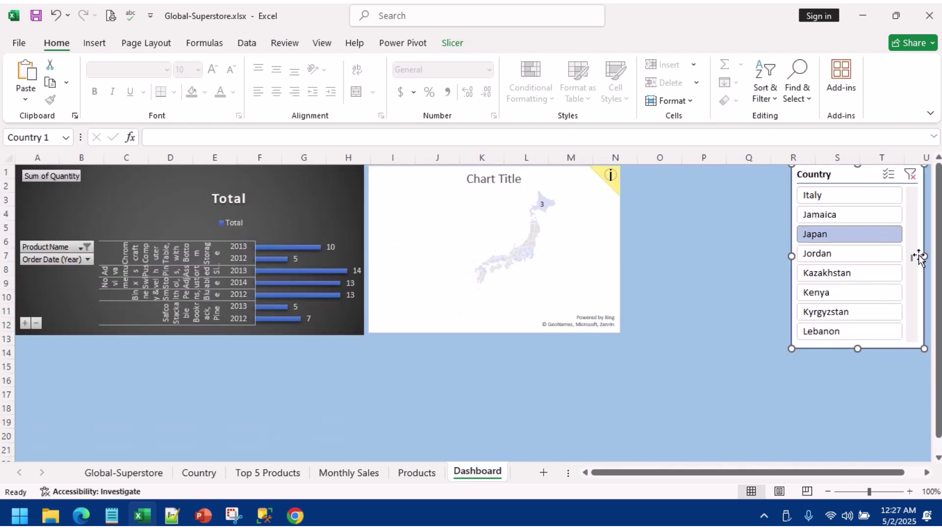
left_click_drag(915, 255, 912, 301)
left_click(837, 254)
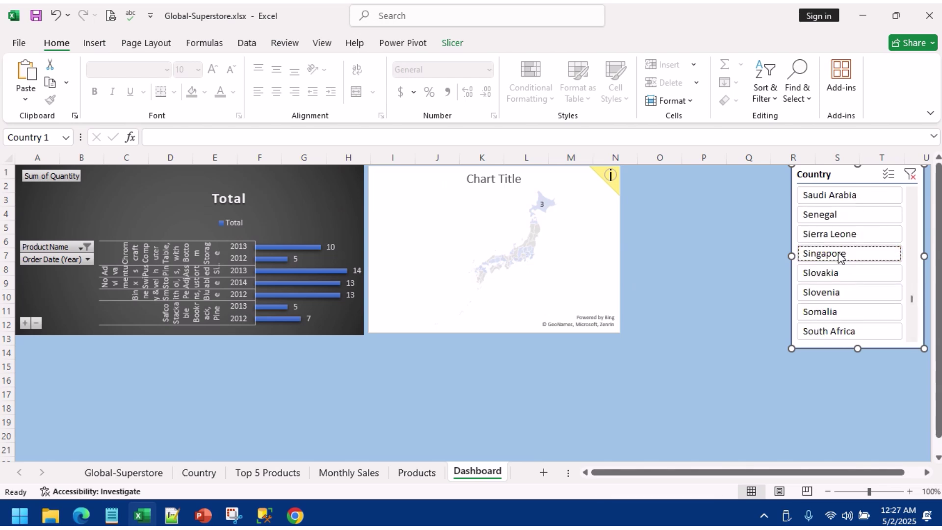
left_click(819, 216)
left_click(818, 198)
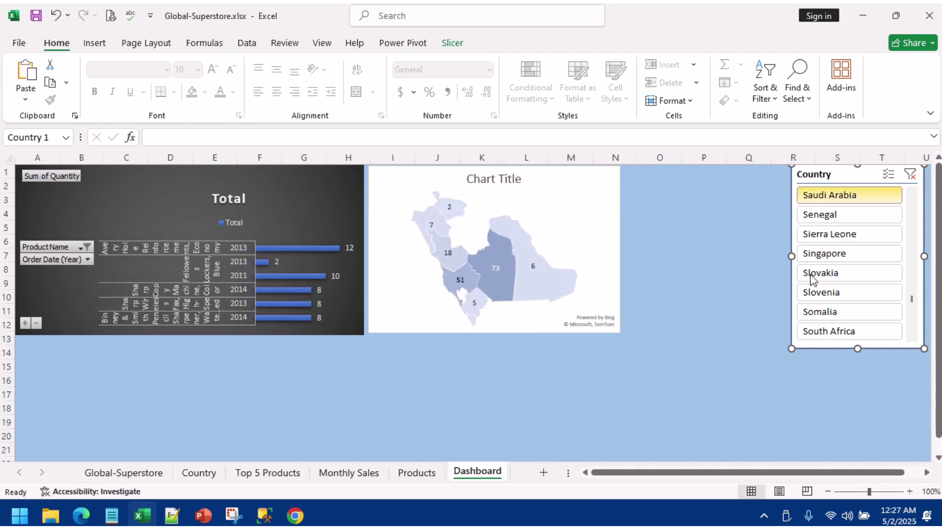
left_click(306, 379)
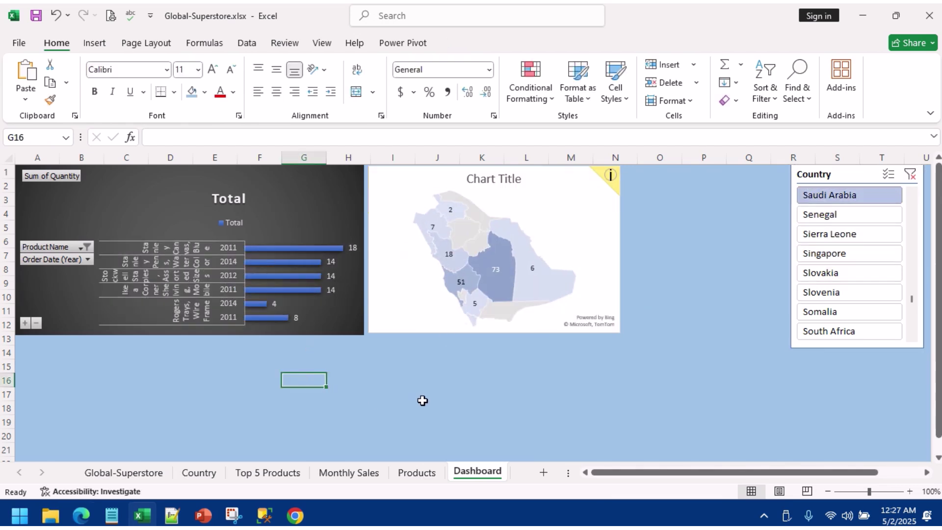
Step: Try the dark grey and then the black chart style on the dashboard's map chart
left_click(535, 239)
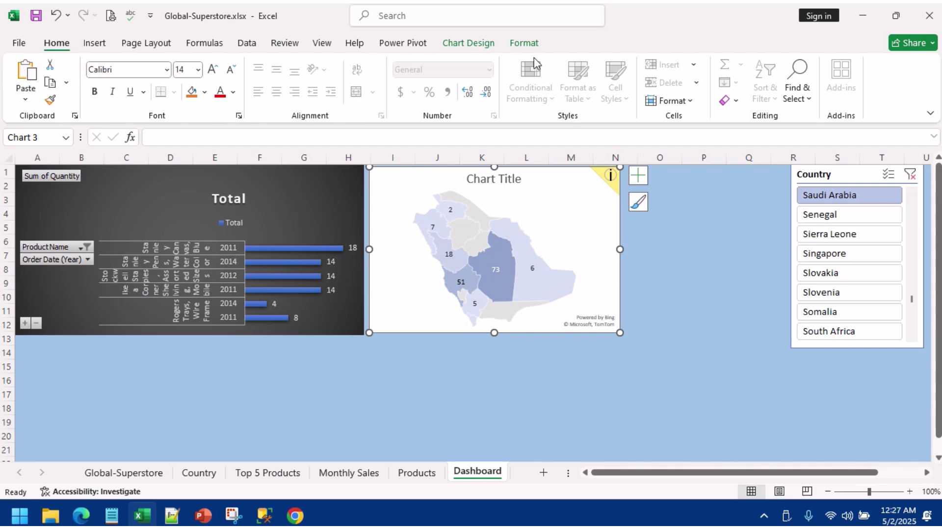
left_click(524, 43)
left_click(468, 43)
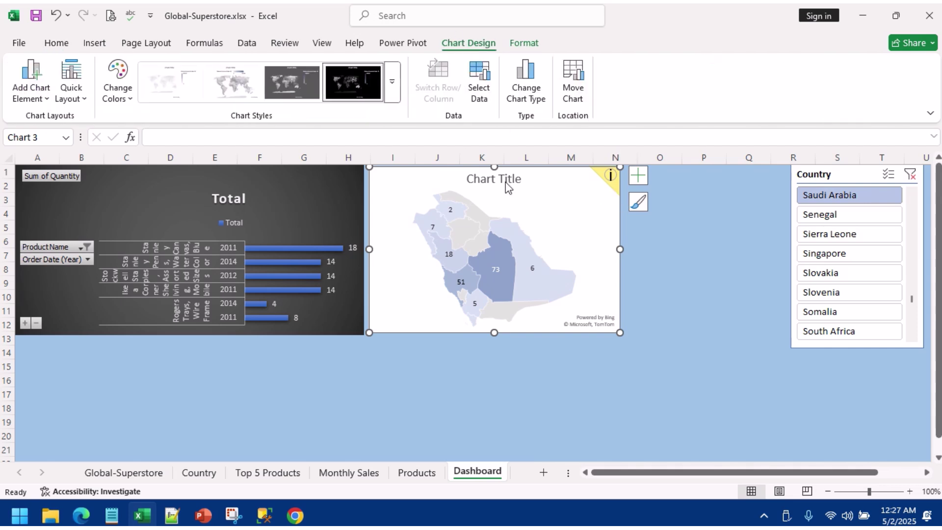
left_click(392, 82)
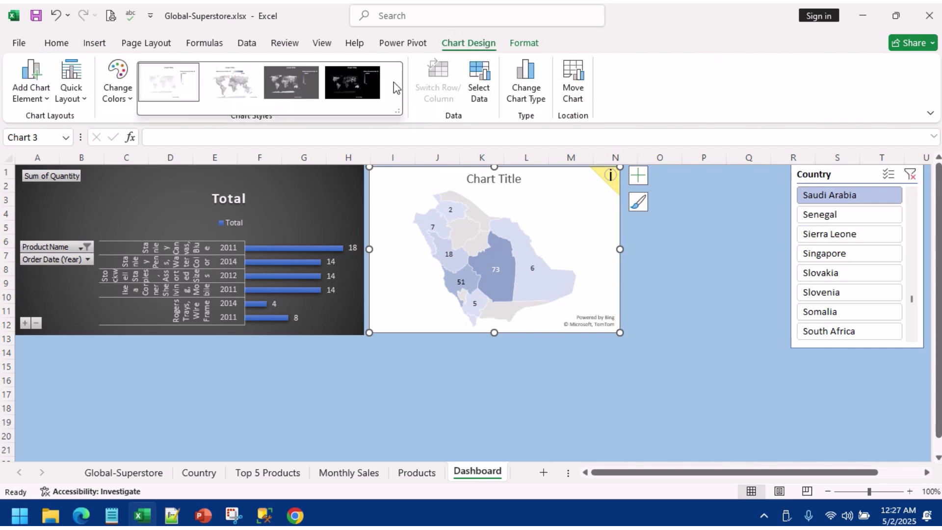
left_click(306, 78)
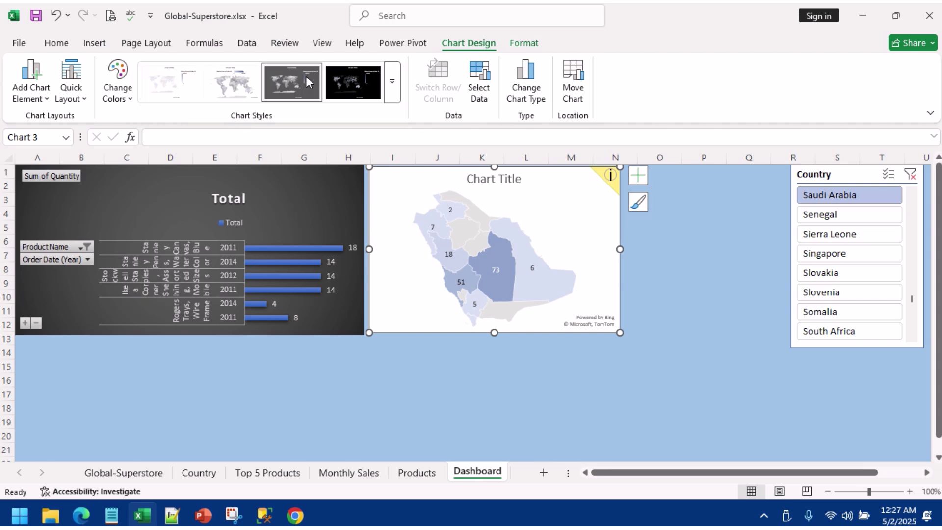
left_click(453, 211)
left_click(354, 96)
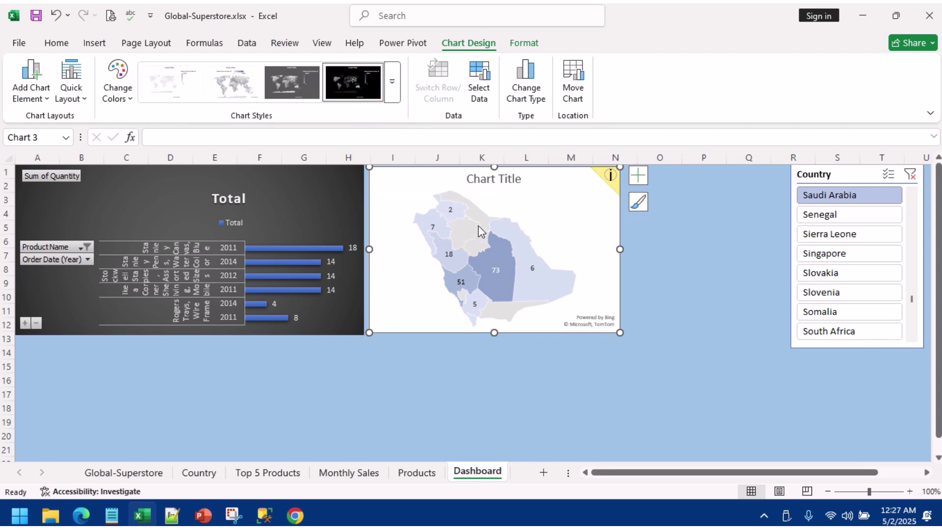
left_click(643, 377)
Step: Delete the white map chart from the Dashboard sheet
left_click(541, 200)
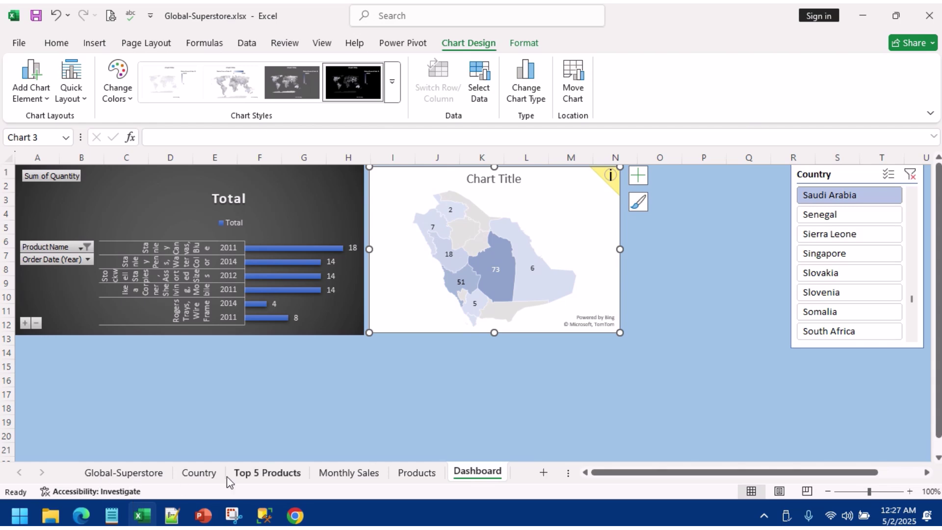
left_click(609, 197)
left_click(580, 170)
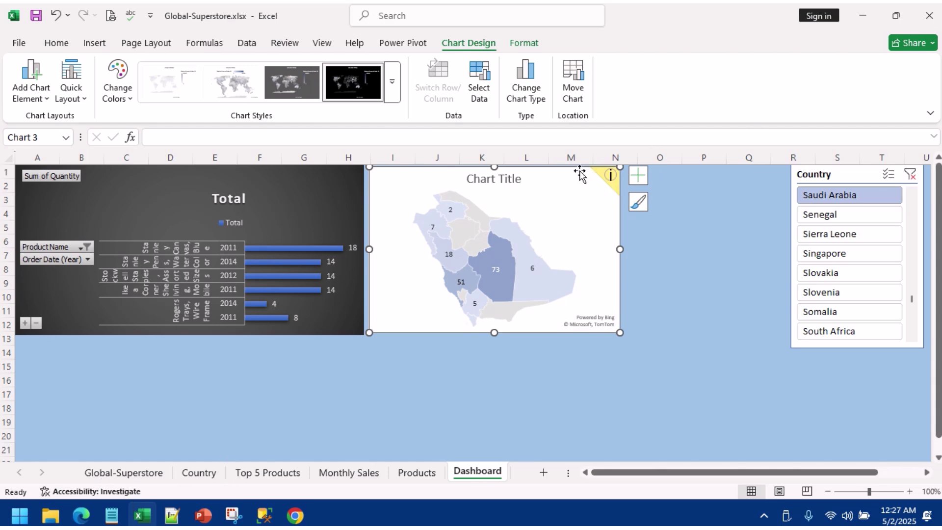
key("Delete")
Step: Copy the black map chart from the Country sheet to the Dashboard and fit it beside the product bar chart
left_click(199, 472)
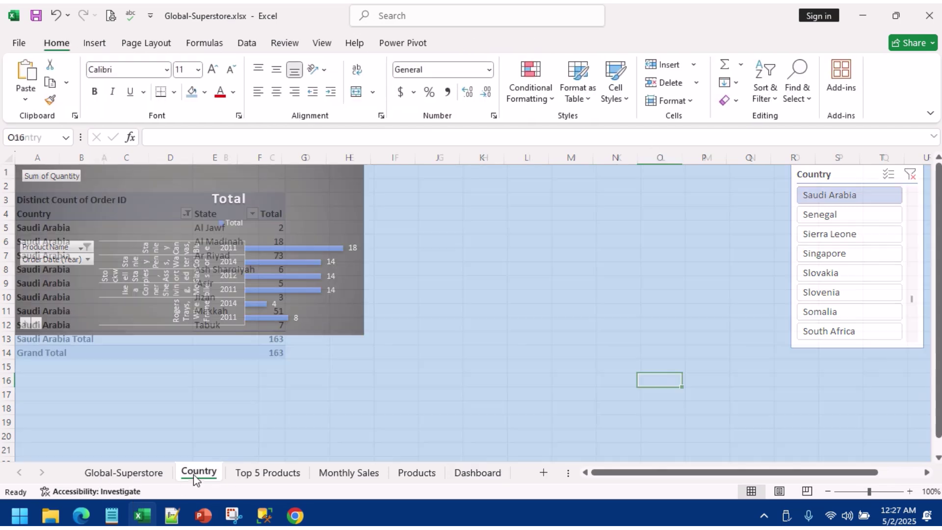
right_click(578, 225)
left_click(614, 113)
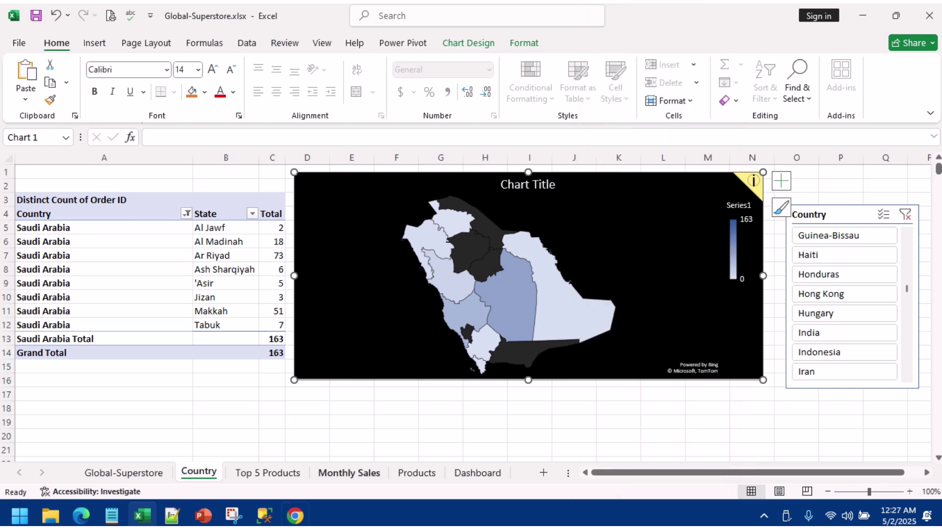
left_click(477, 472)
right_click(431, 201)
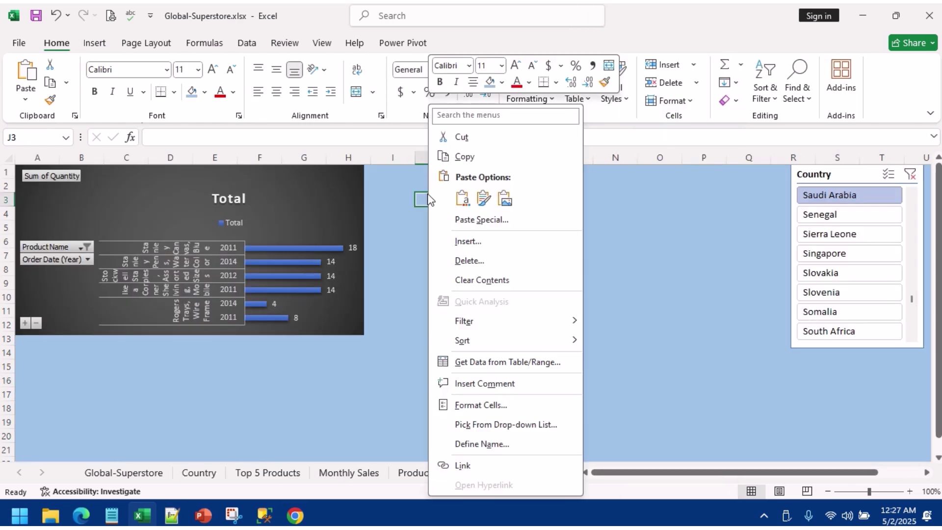
left_click(458, 196)
left_click_drag(440, 205, 398, 179)
left_click_drag(840, 373, 660, 333)
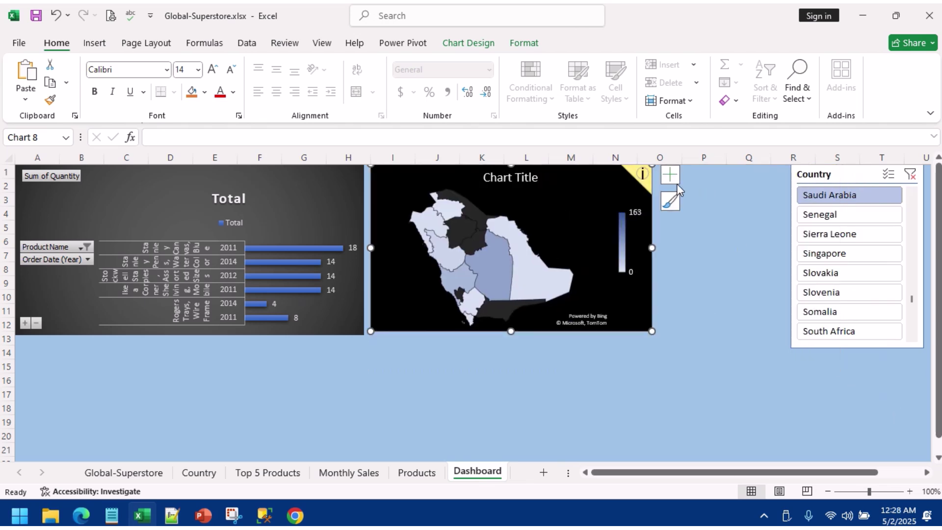
Step: Show data labels on the dashboard's map chart, hide its legend and widen the chart to about column O
left_click(670, 175)
left_click(704, 206)
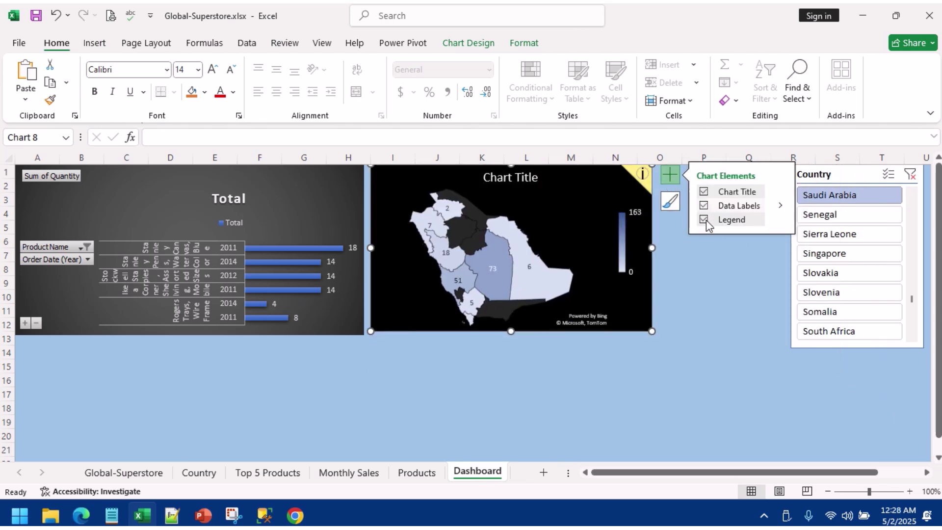
left_click(705, 220)
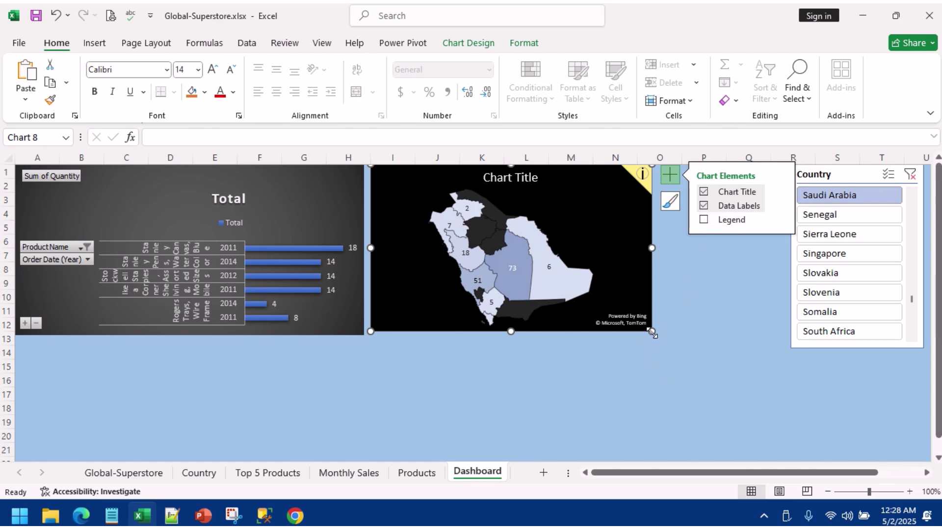
left_click_drag(651, 333, 678, 335)
left_click(620, 391)
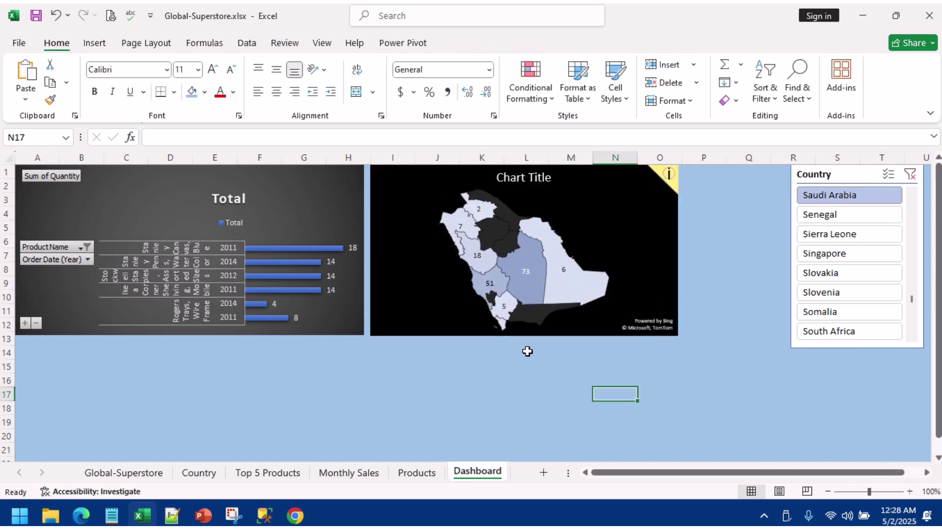
Step: Apply the dark grey chart style to the line chart on the Monthly Sales sheet
left_click(348, 472)
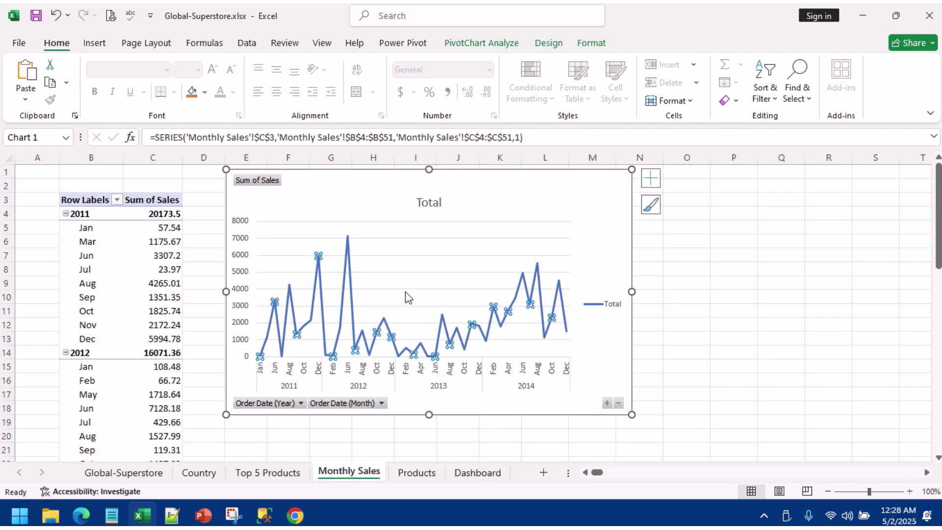
left_click(405, 296)
left_click(443, 202)
left_click(543, 183)
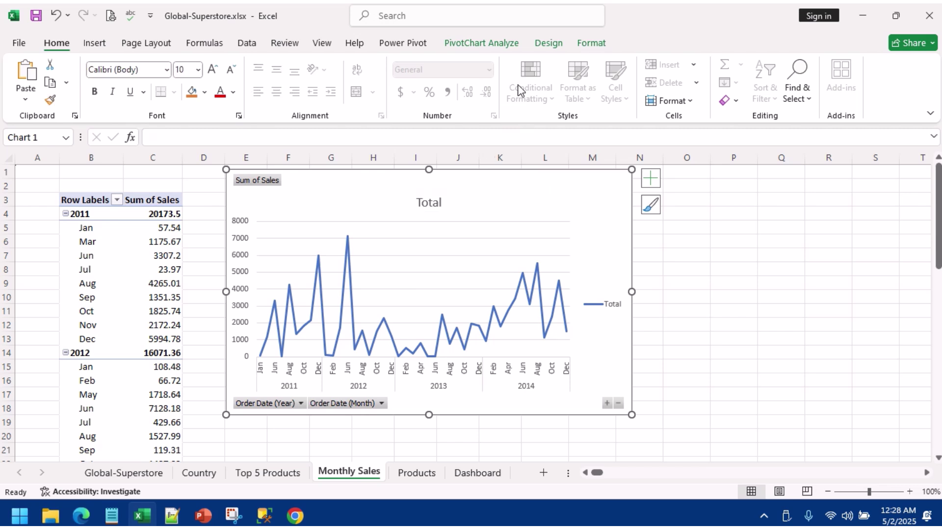
left_click(548, 44)
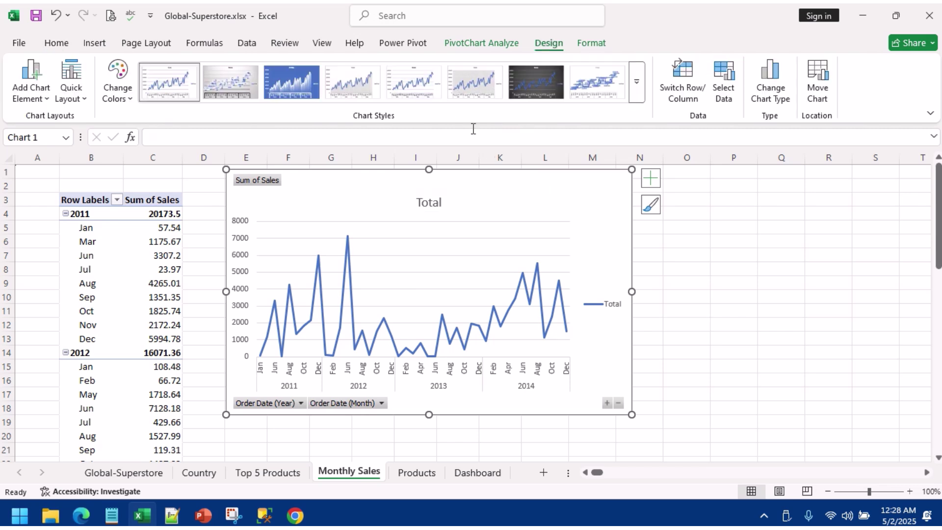
left_click(523, 84)
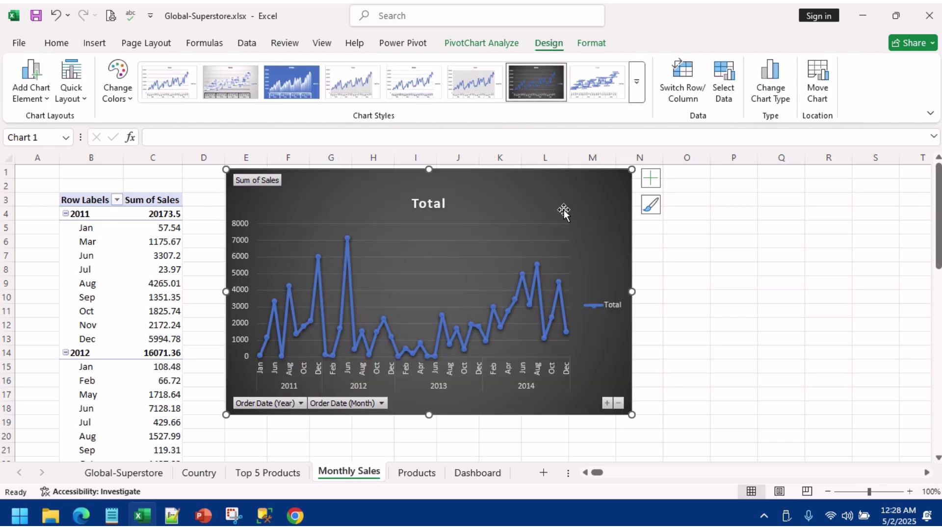
Step: Copy the dark Monthly Sales line chart onto the Dashboard sheet at cell A14, below the product bar chart
left_click(477, 472)
left_click(58, 400)
left_click(38, 351)
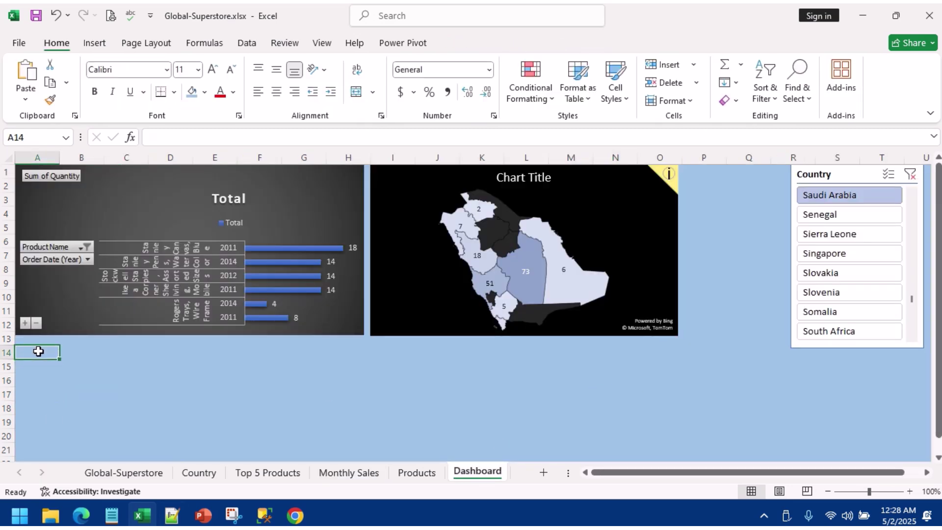
key("ctrl+v")
scroll(592, 370, "down", 2)
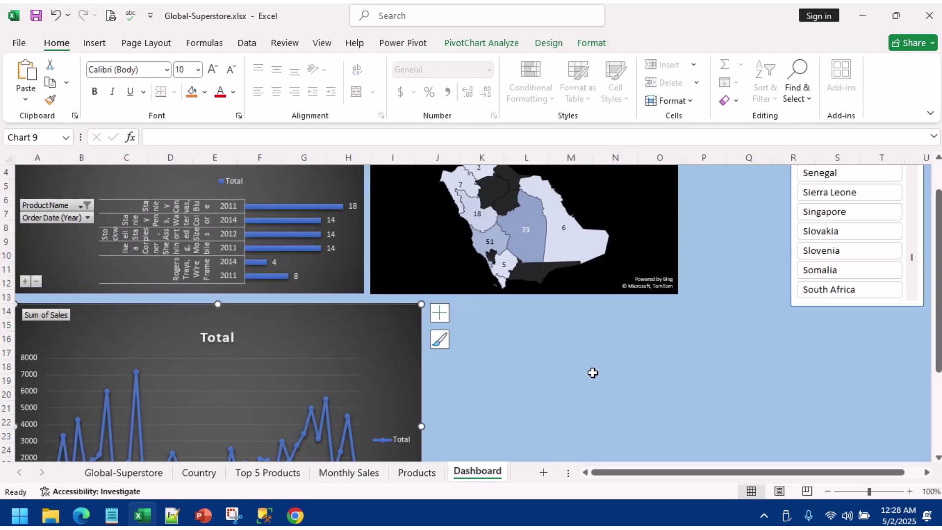
scroll(559, 380, "down", 3)
Step: Hide the Quick Access Toolbar and switch the ribbon display to full-screen mode
left_click(930, 114)
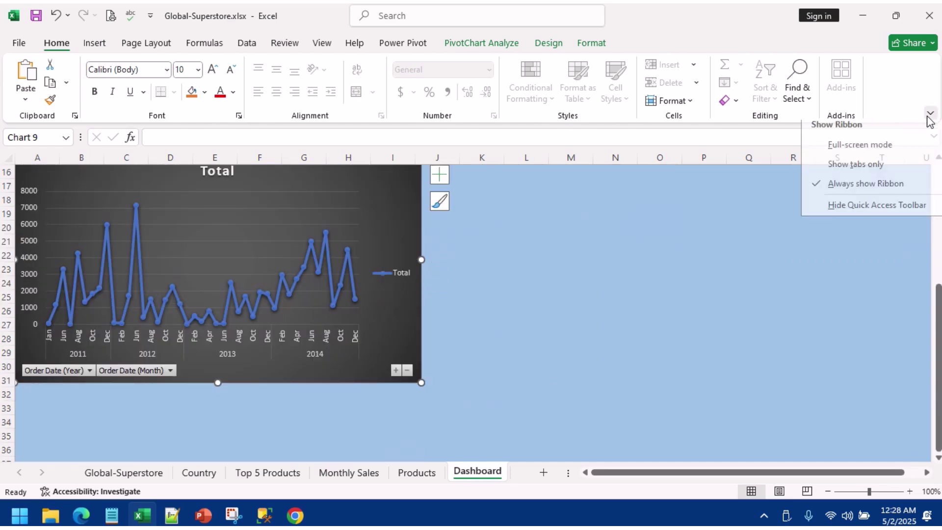
left_click(852, 211)
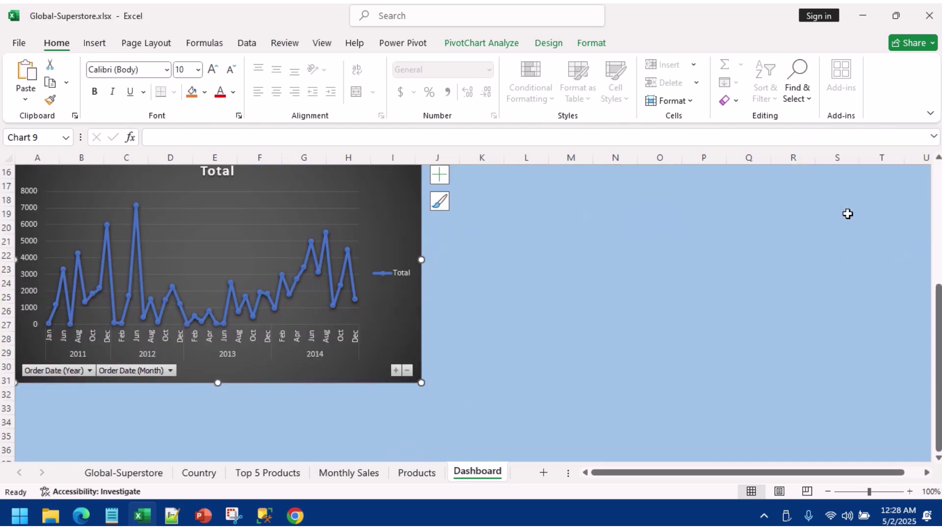
left_click(848, 251)
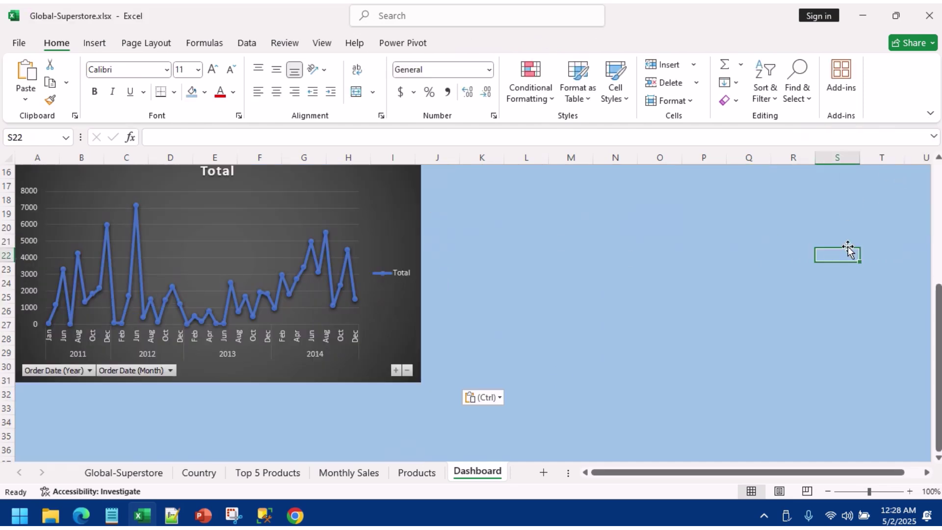
left_click(930, 114)
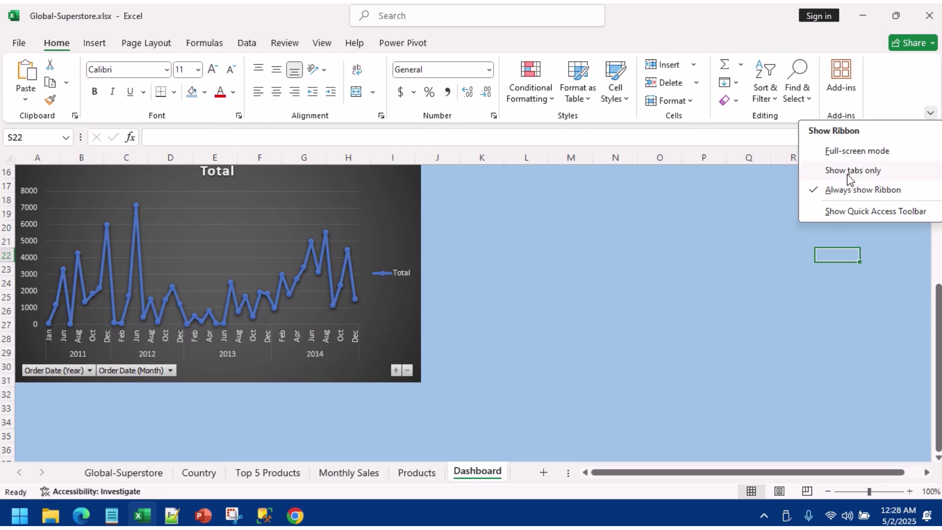
left_click(846, 152)
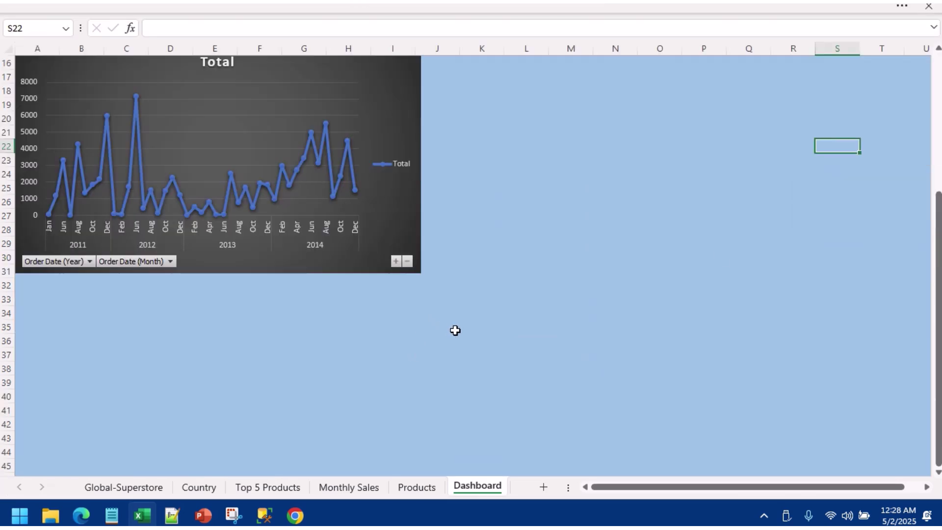
Step: Shrink the dashboard's sales line chart to about column H and row 27, and move the Country slicer slightly closer to the map
scroll(455, 330, "up", 5)
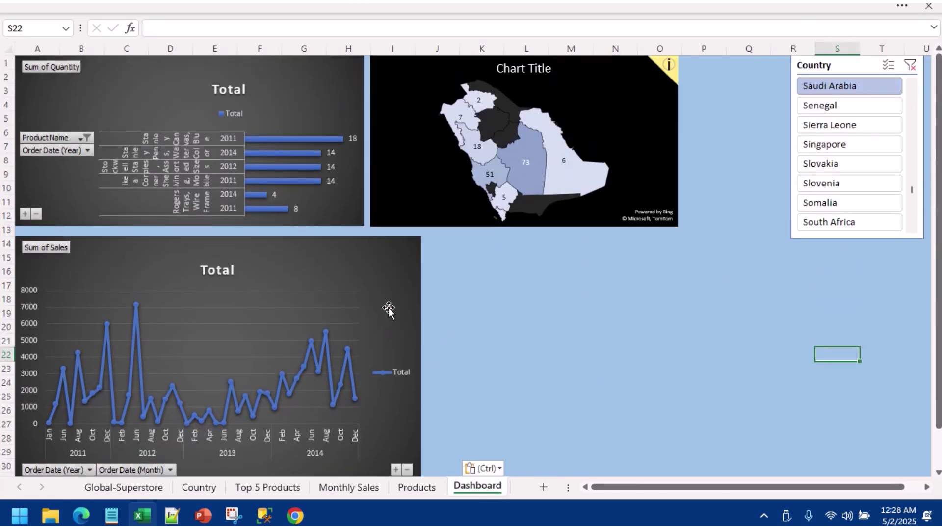
left_click(389, 309)
scroll(442, 391, "down", 1)
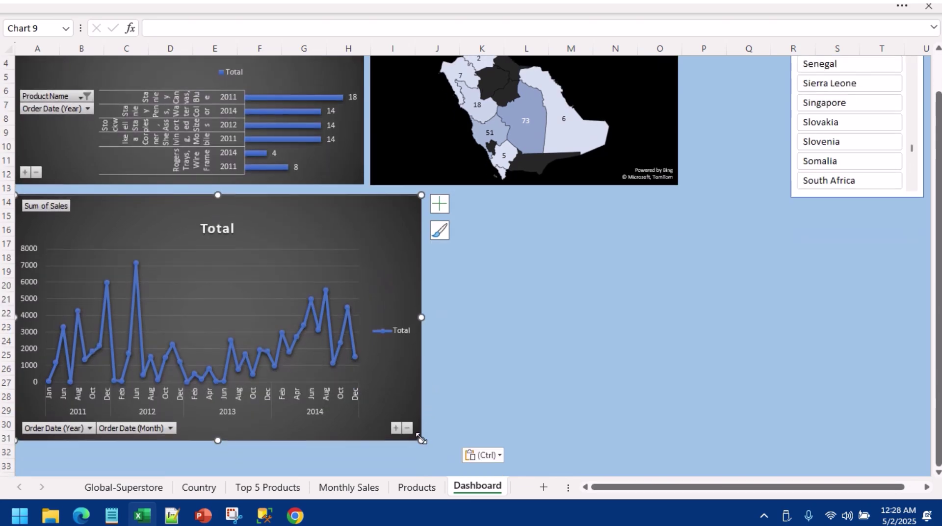
left_click_drag(421, 439, 367, 391)
scroll(540, 388, "up", 1)
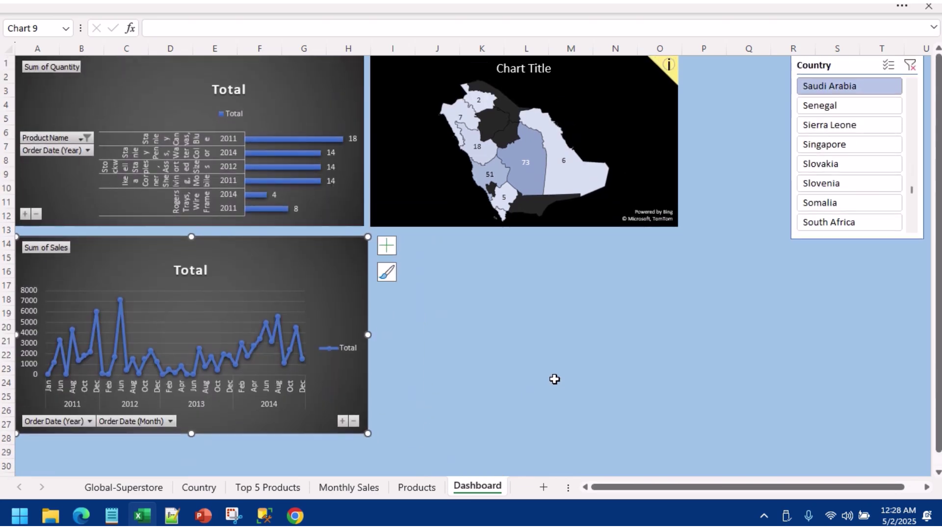
left_click(821, 66)
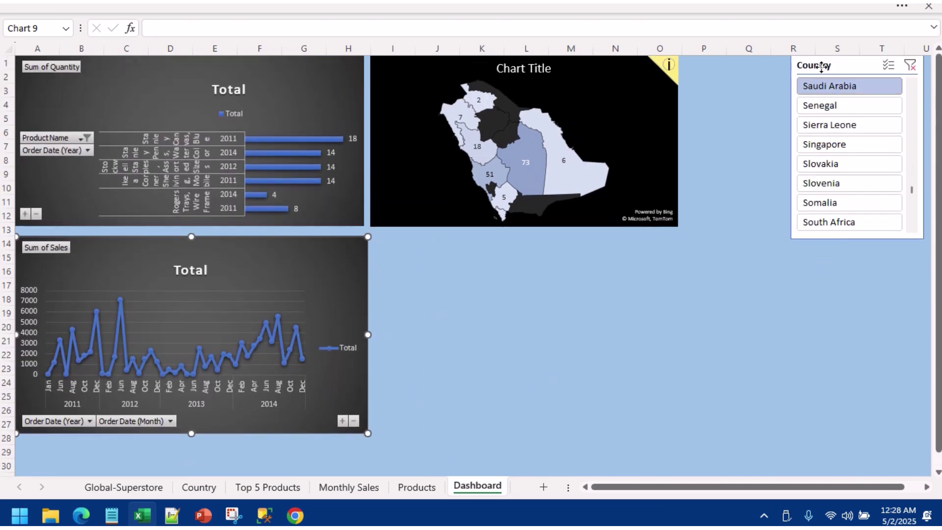
left_click_drag(821, 65, 801, 67)
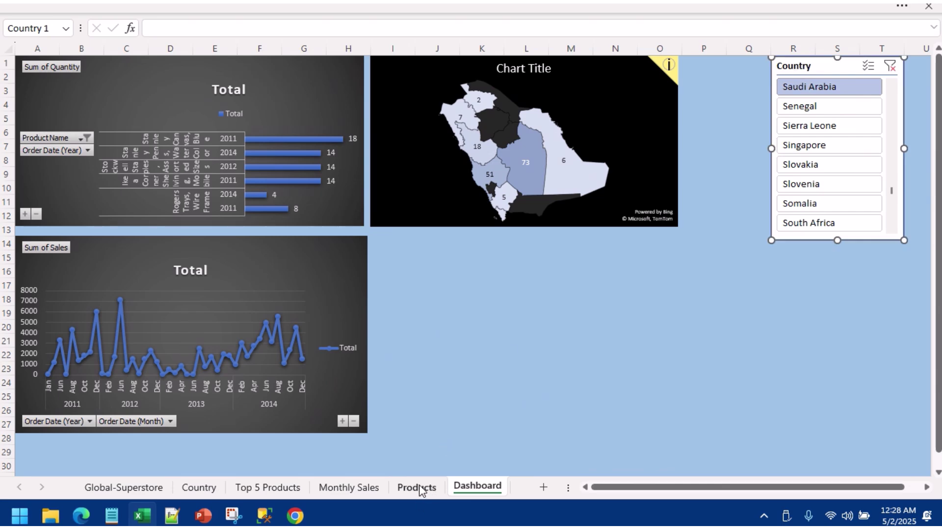
Step: Look through the Top 5 Products, Country, Products and Global-Superstore sheets
left_click(334, 492)
left_click(289, 487)
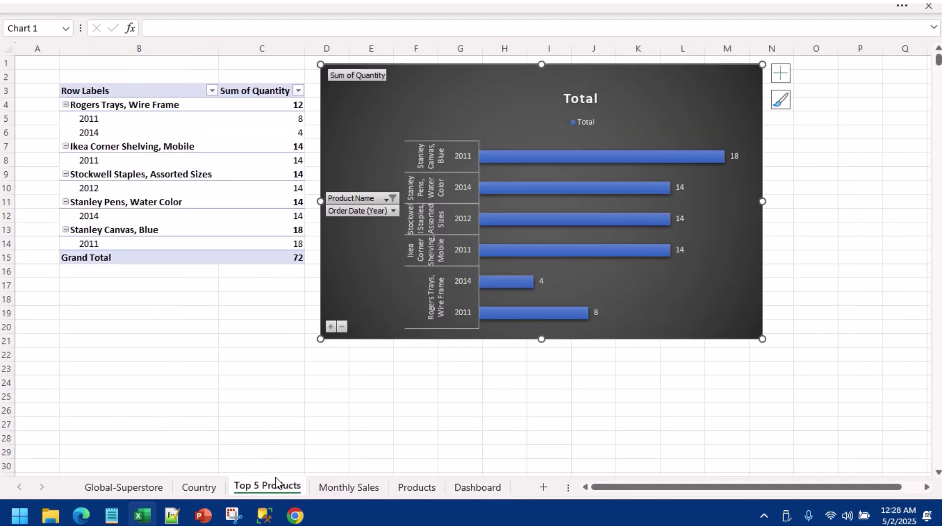
left_click(198, 488)
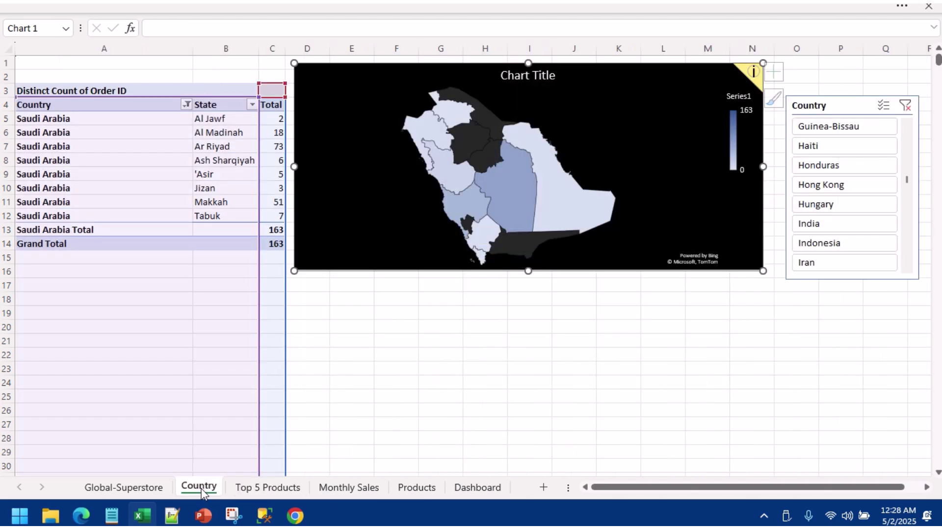
left_click(406, 489)
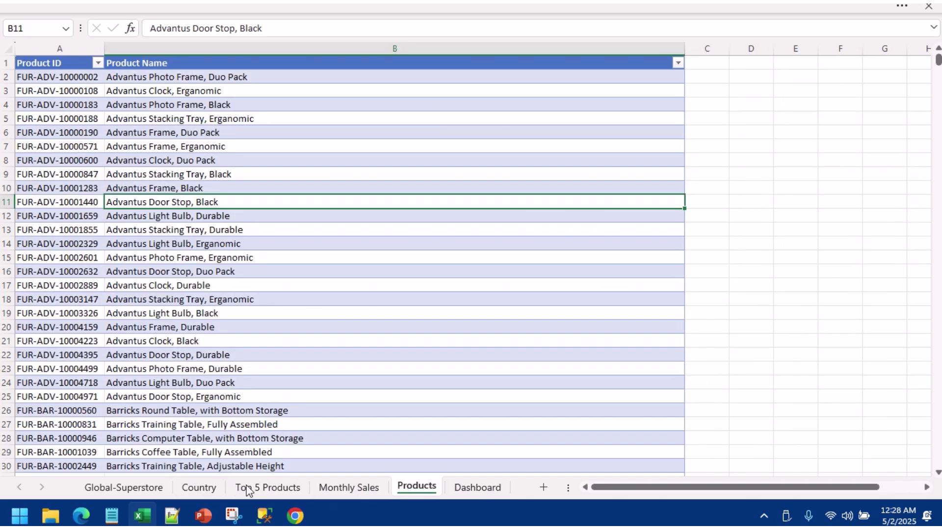
left_click(143, 490)
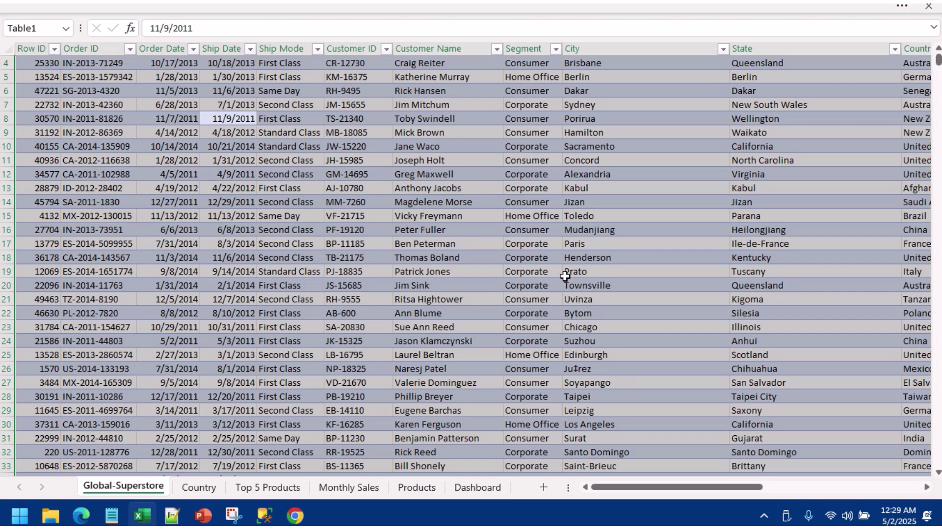
left_click(623, 205)
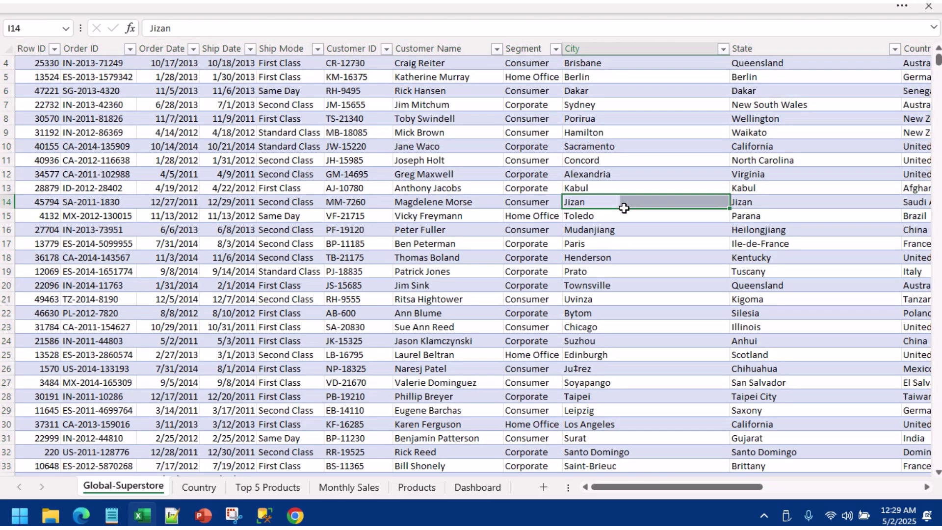
Step: Leave full-screen mode and set the ribbon display to show tabs only
left_click(215, 5)
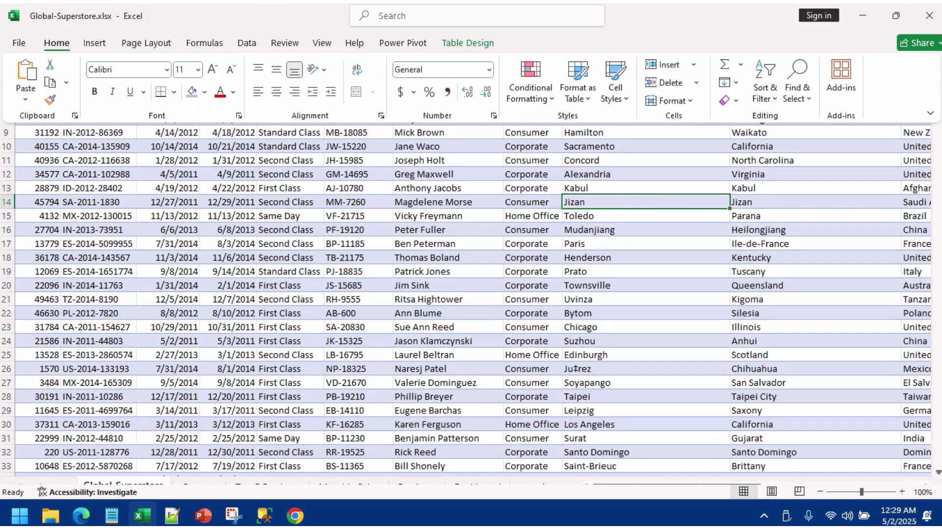
left_click(930, 114)
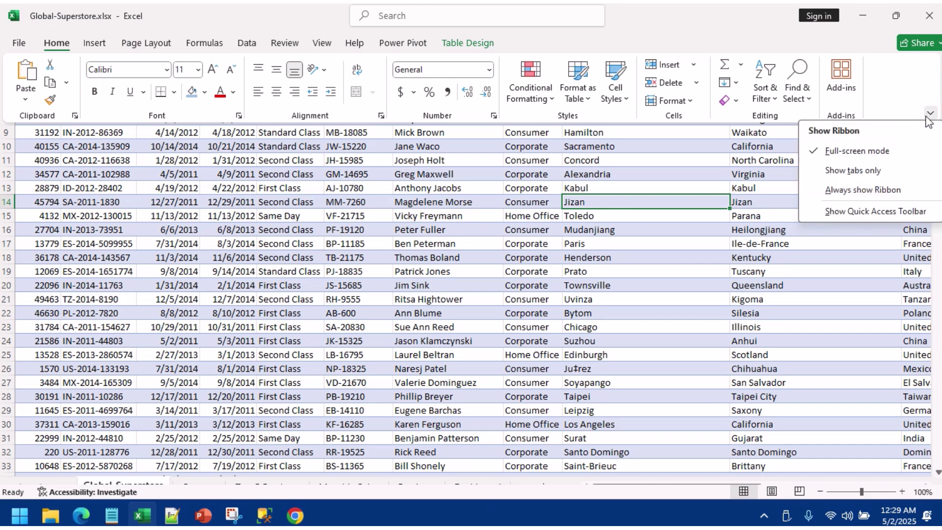
left_click(847, 172)
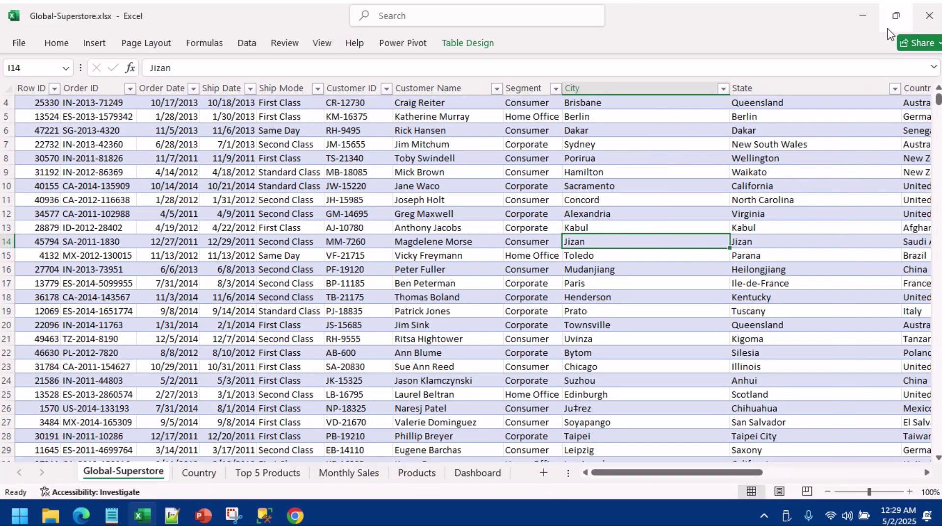
left_click(56, 42)
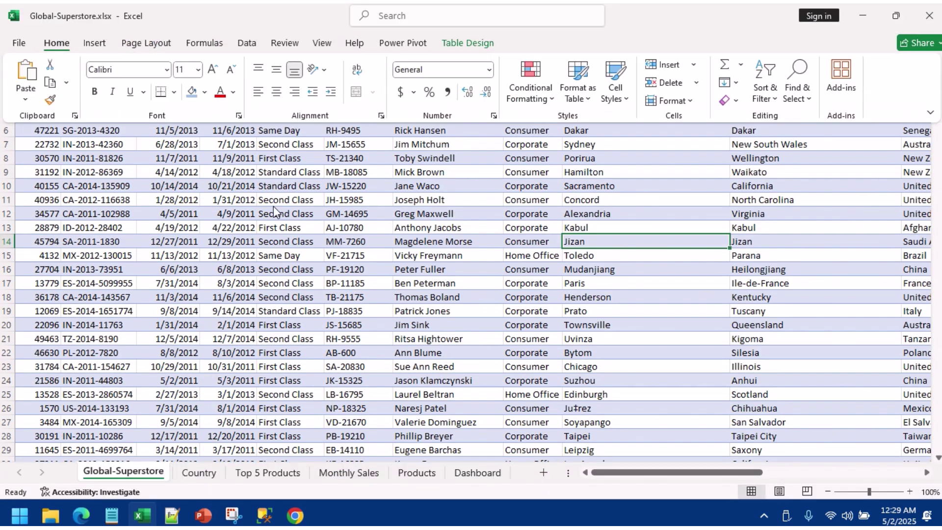
Step: Open the Power Pivot data model, view its products and transactions tables, and create a PivotTable on a new worksheet
left_click(88, 45)
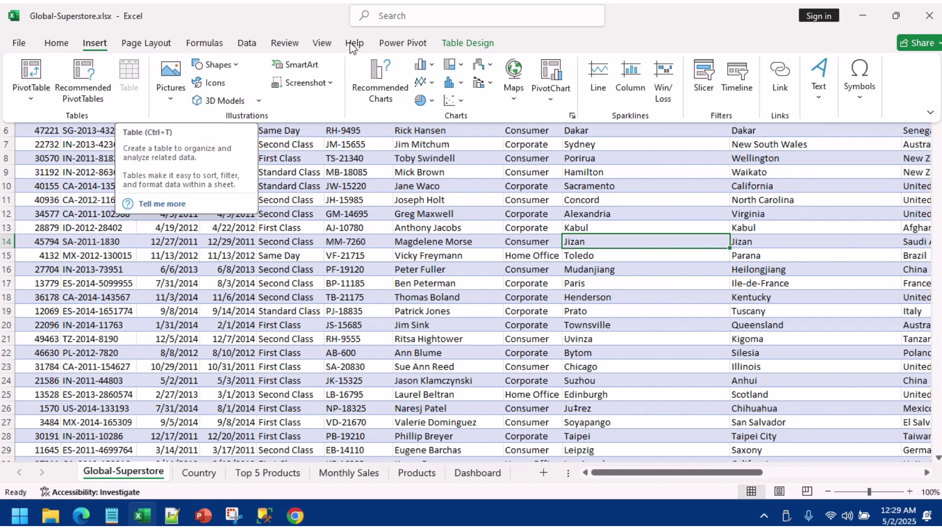
left_click(412, 43)
left_click(28, 92)
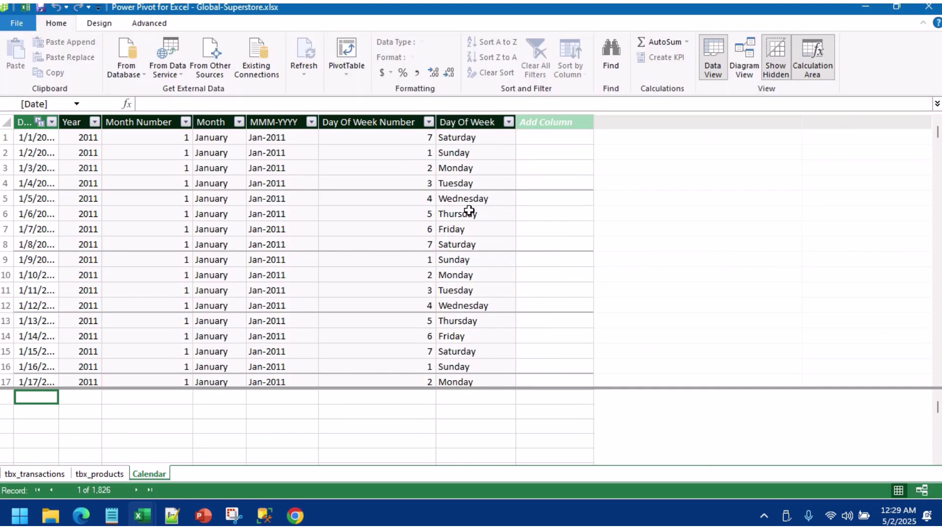
left_click(105, 474)
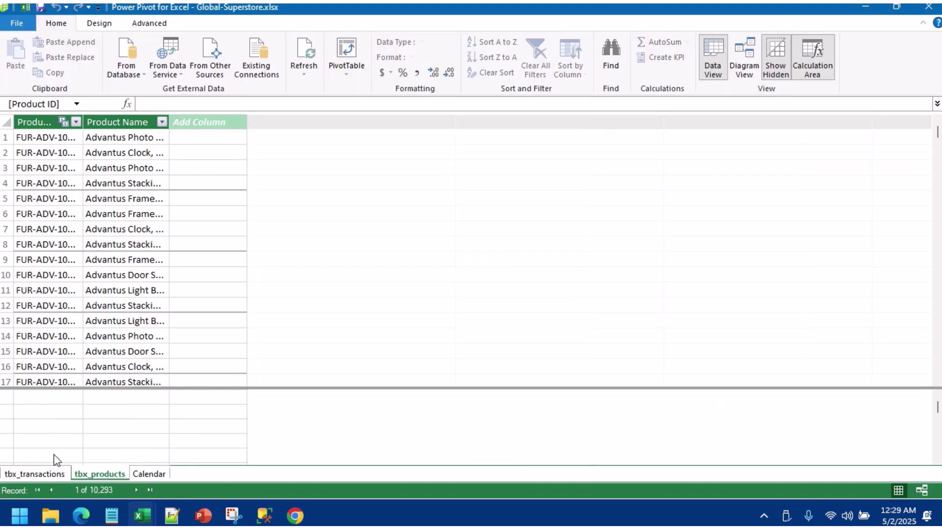
left_click(43, 473)
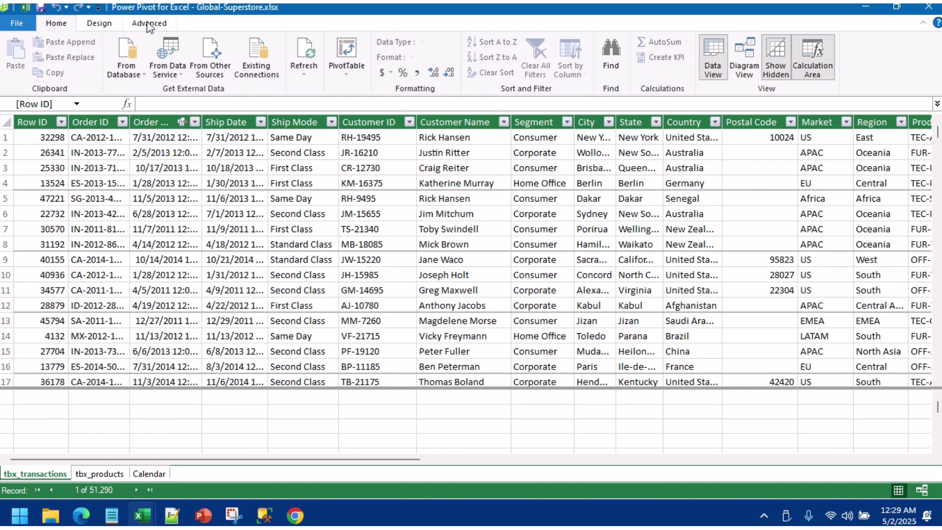
left_click(347, 57)
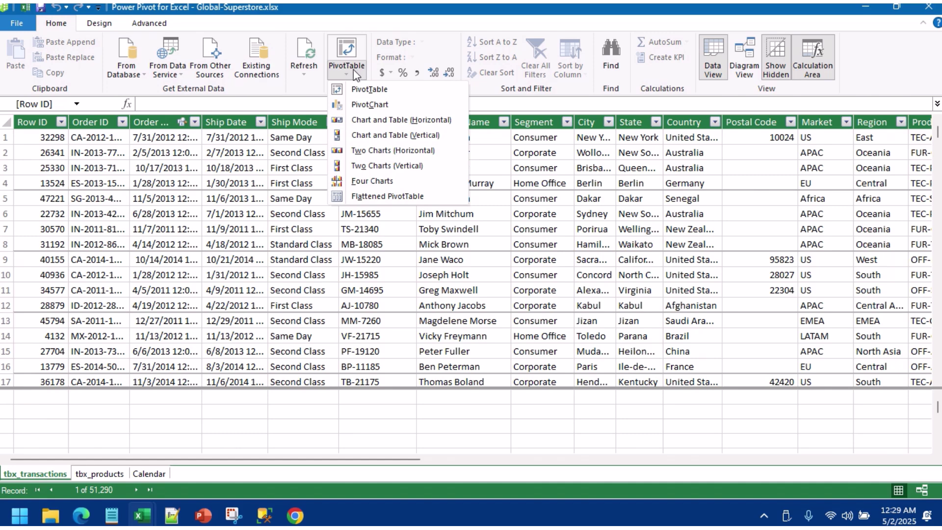
left_click(365, 91)
left_click(510, 286)
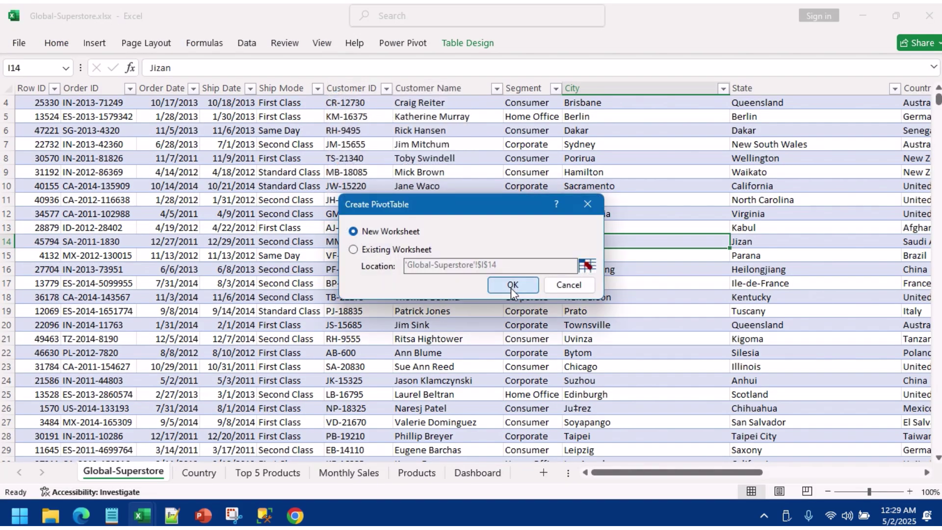
Step: Show the new PivotTable's field list, search for "cat" and add Category from tbx_transactions to the rows
left_click(147, 202)
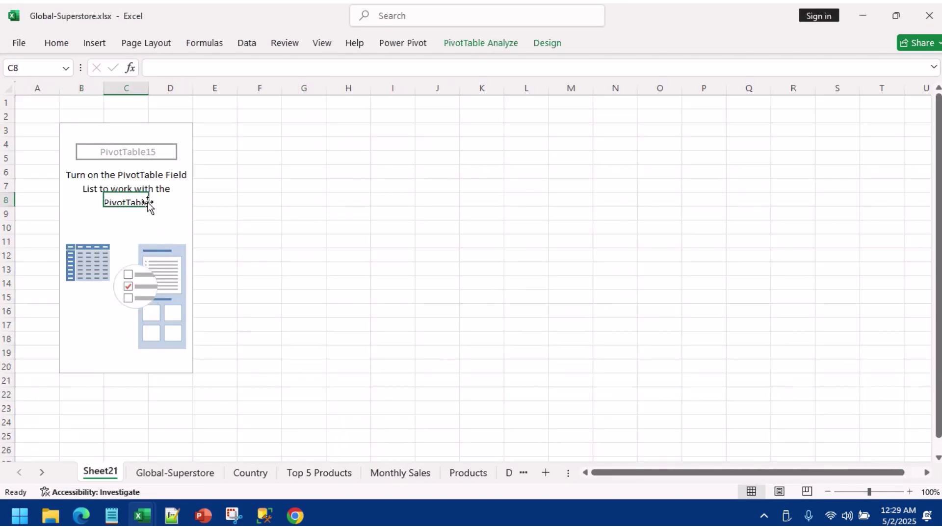
right_click(82, 216)
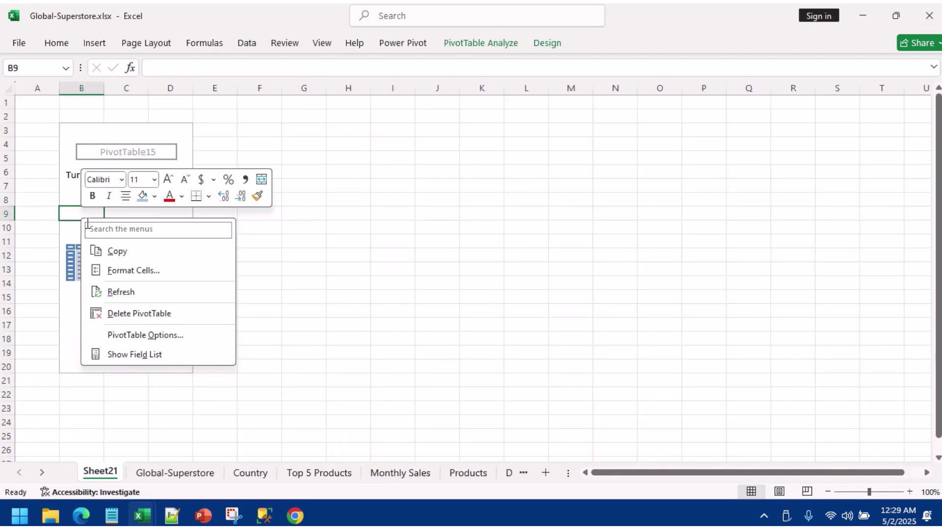
left_click(135, 354)
left_click(740, 173)
type("cat")
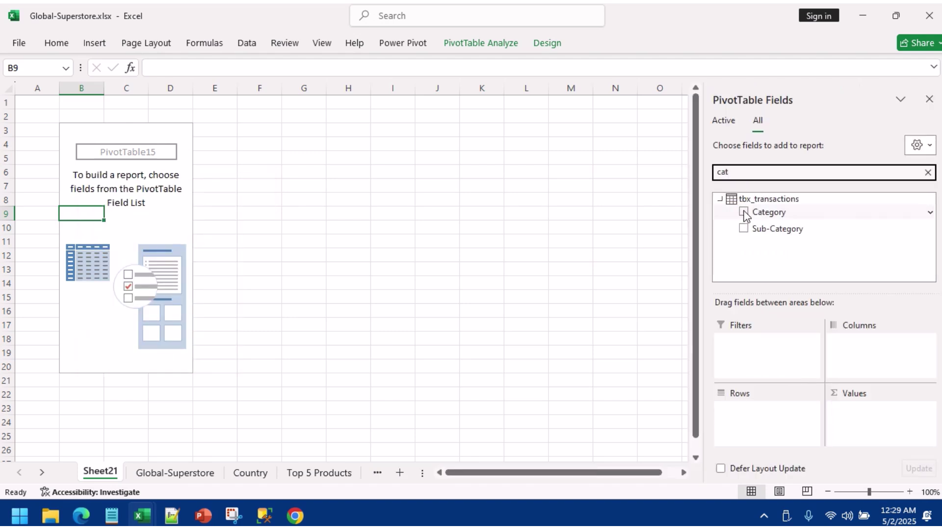
left_click(743, 212)
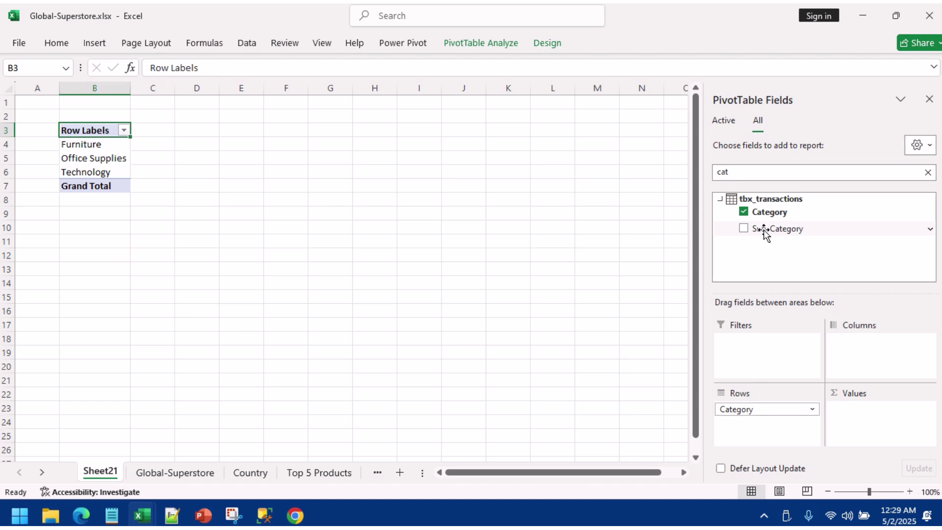
Step: Add Sub-Category below Category in the PivotTable's rows and add Sales from tbx_transactions to the values
left_click_drag(764, 232, 802, 428)
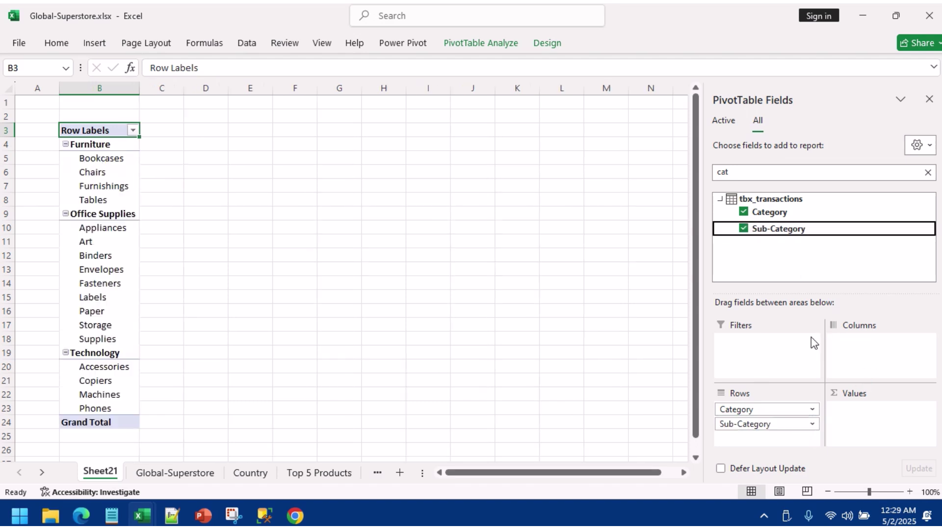
double_click(752, 171)
type("sa")
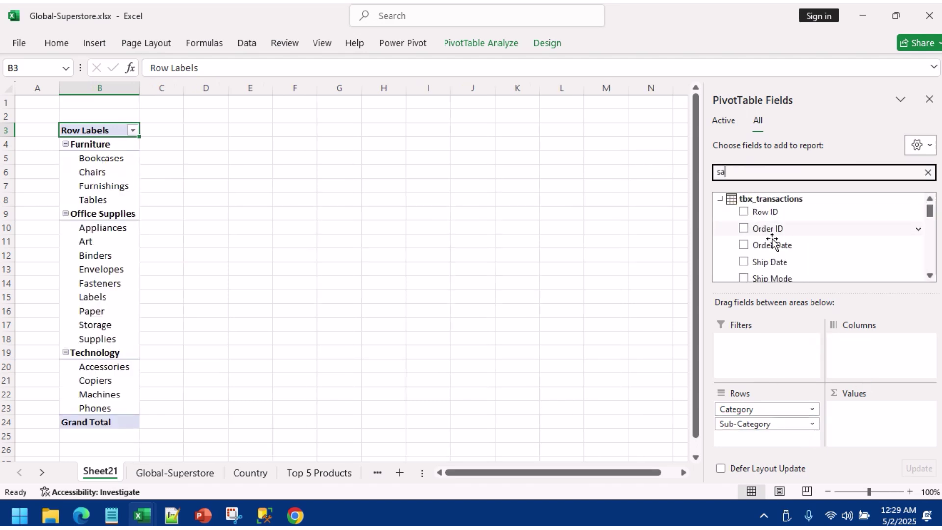
type("l")
left_click(744, 212)
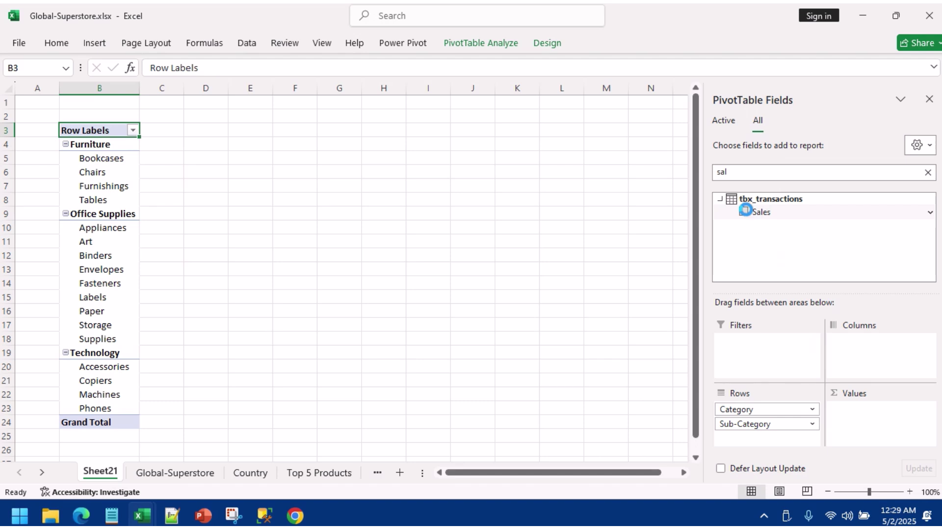
Step: Insert a Clustered Column PivotChart from the category PivotTable and place it beside the table
left_click(168, 203)
left_click(95, 48)
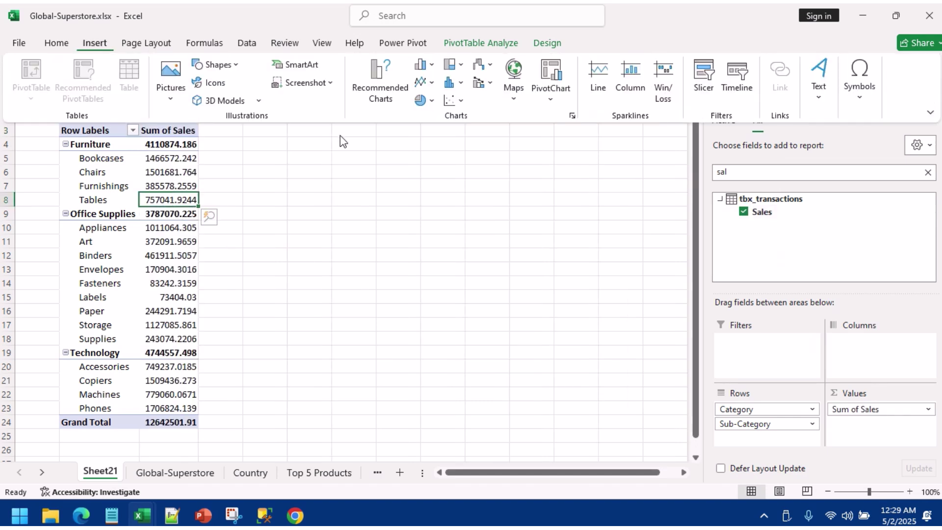
left_click(407, 93)
mouse_move(474, 188)
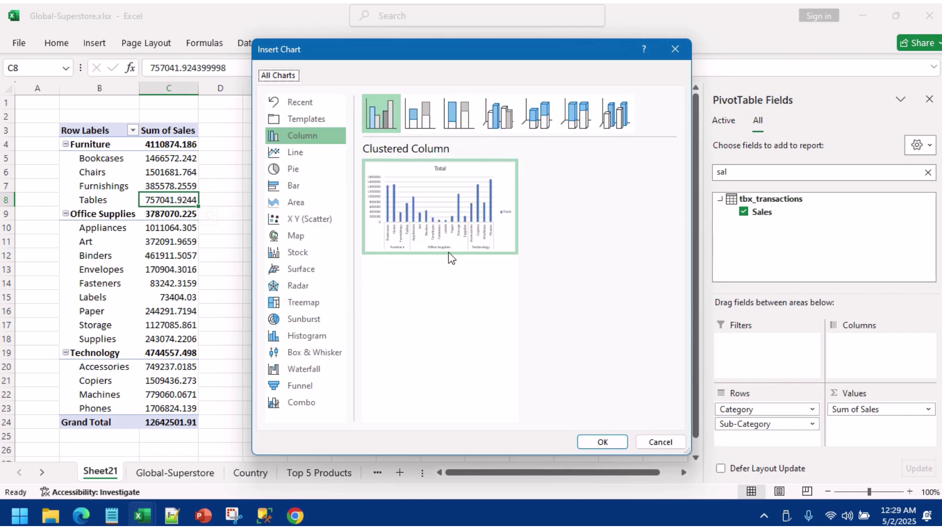
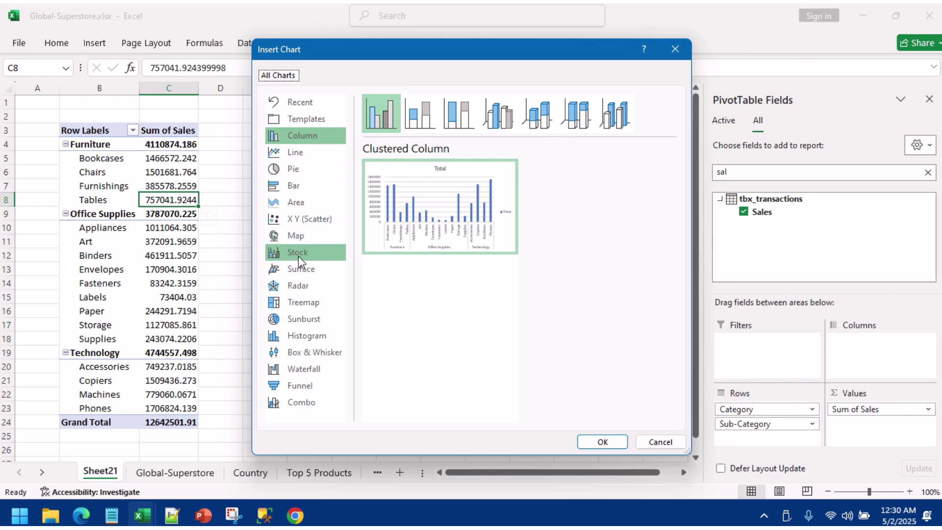
left_click(320, 134)
left_click(603, 442)
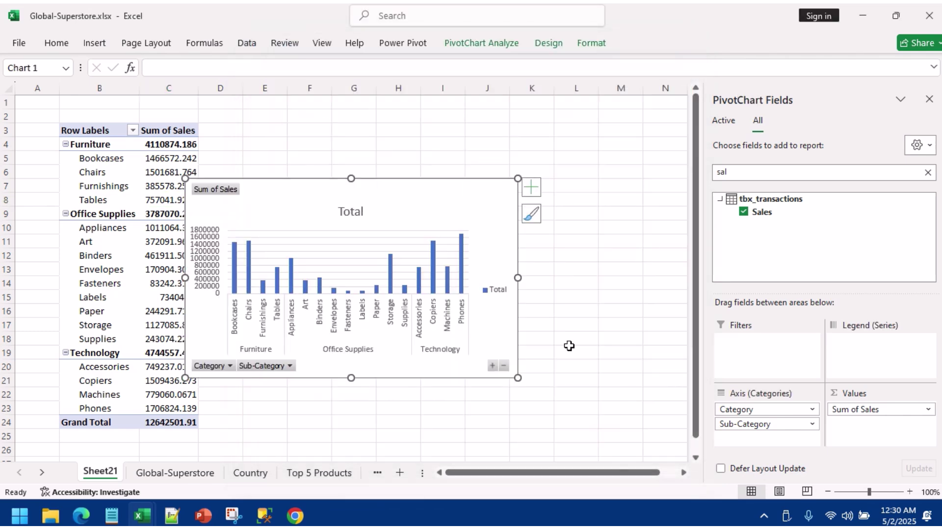
left_click_drag(385, 205, 450, 170)
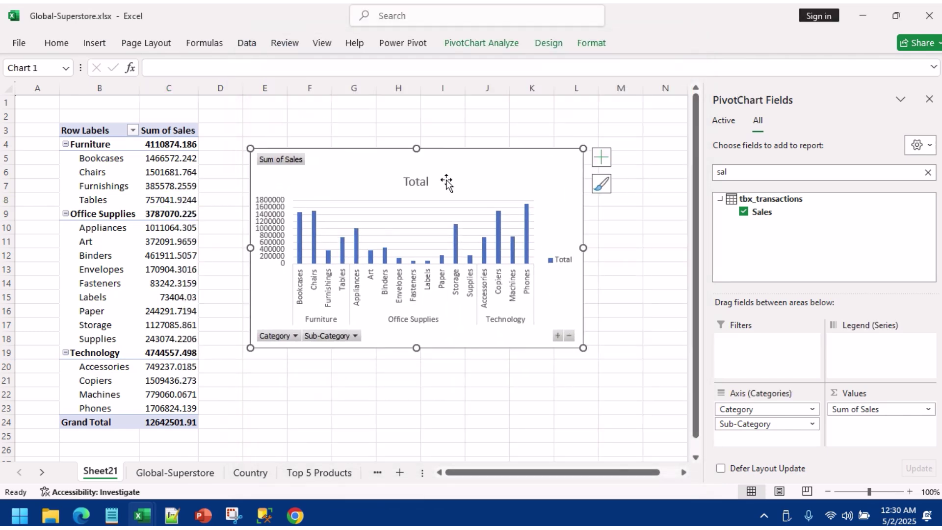
Step: Apply the dark grey chart style with outlined blue columns to the PivotChart and give it the first quick layout
left_click(547, 45)
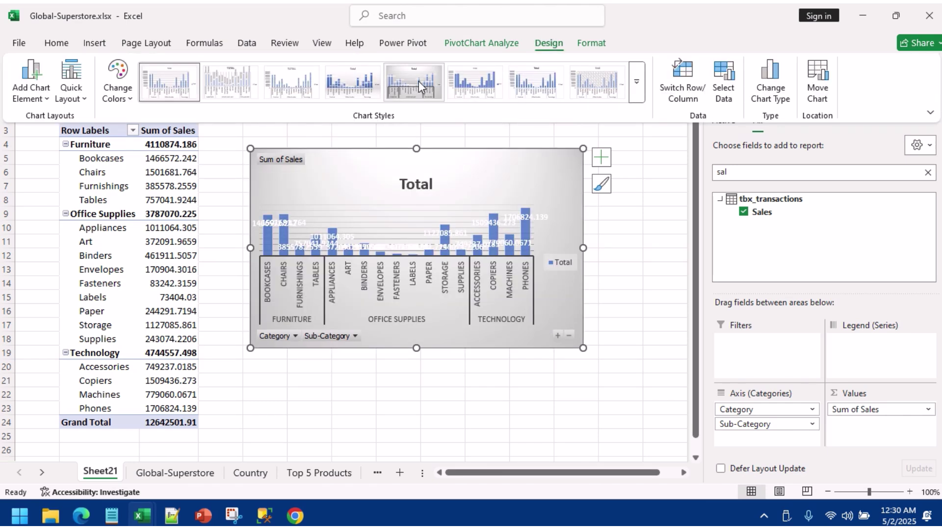
left_click(638, 83)
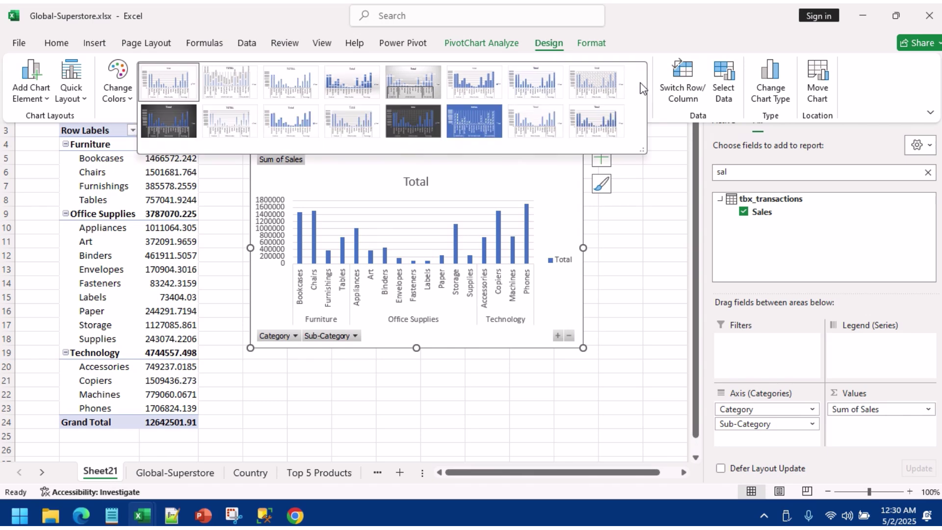
left_click(412, 120)
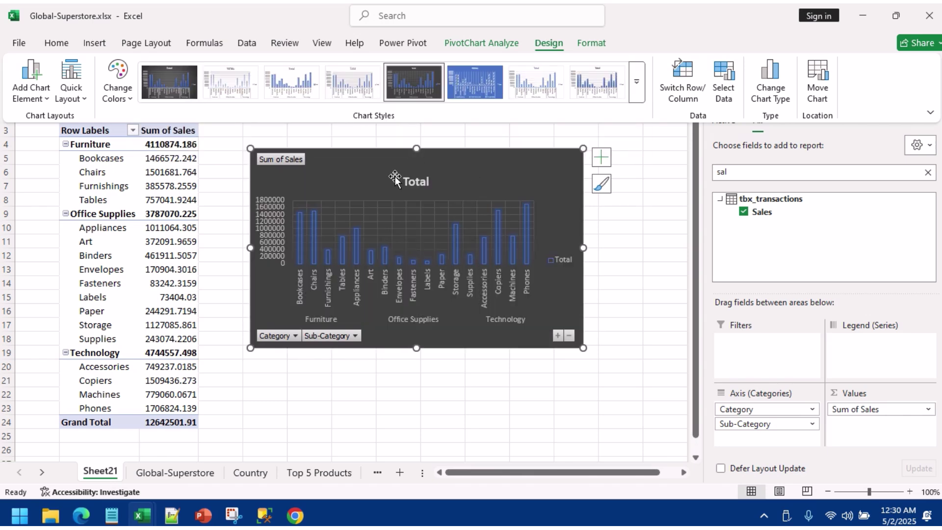
left_click(42, 99)
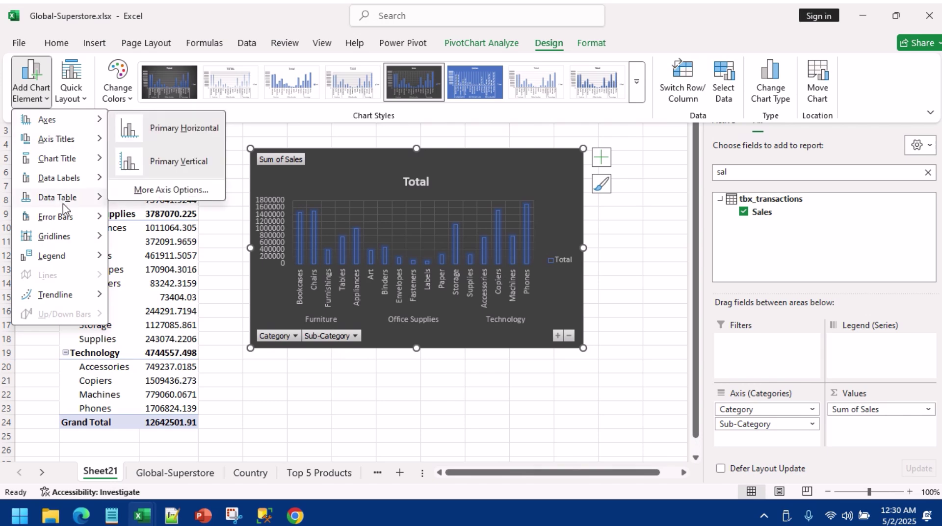
left_click(73, 91)
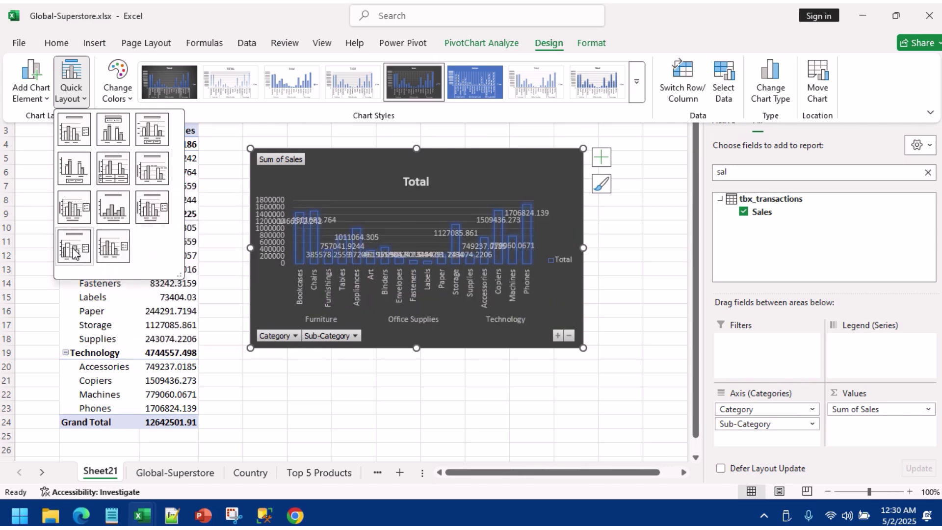
left_click(75, 135)
Step: Copy the category sales chart to the Dashboard sheet below the map, and move the Country slicer close beside the map
left_click(469, 185)
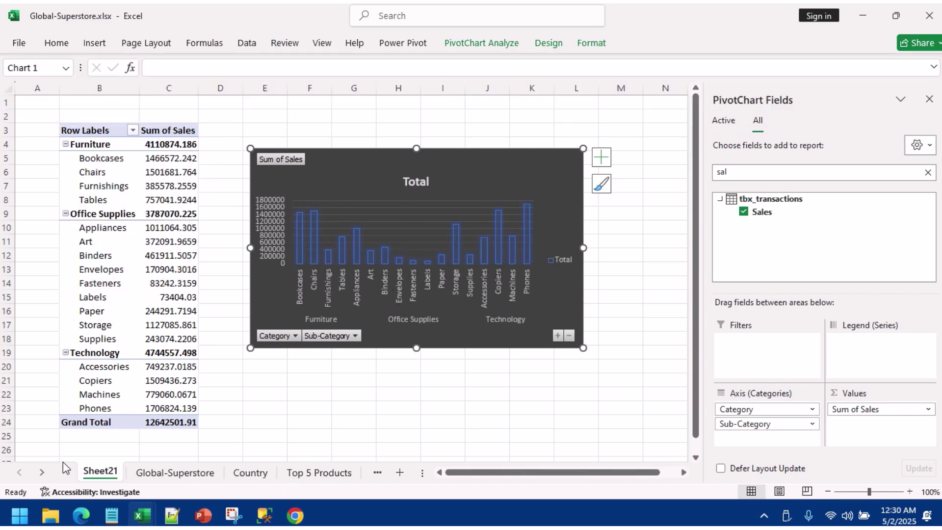
left_click(43, 473)
left_click(43, 474)
left_click(44, 474)
left_click(325, 472)
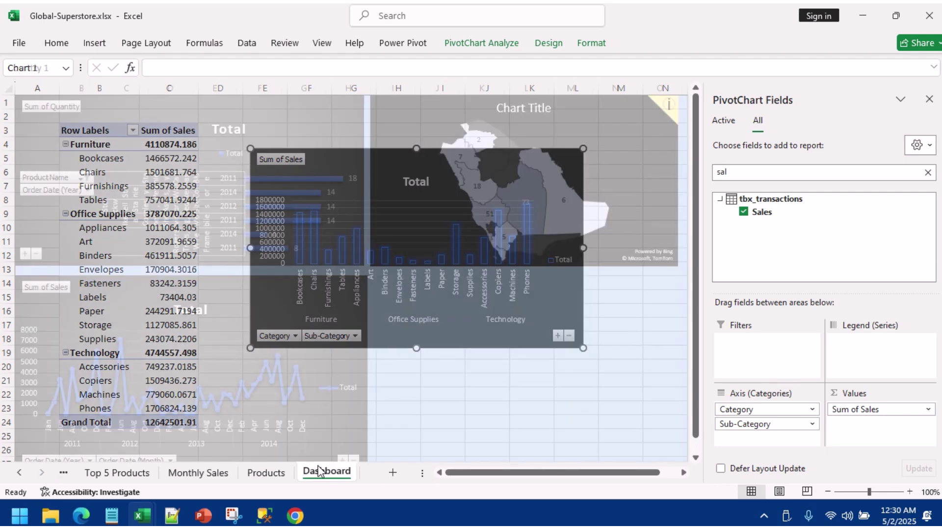
left_click(451, 307)
key("ctrl+v")
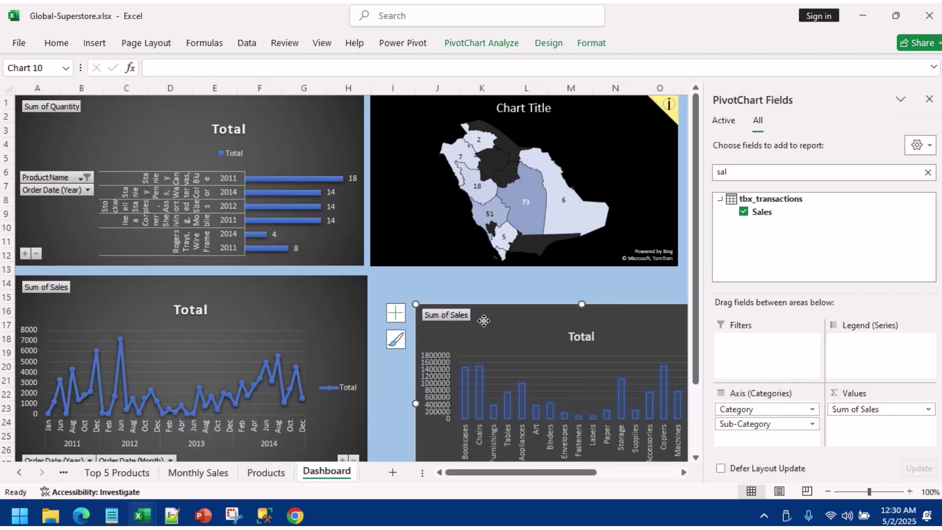
left_click_drag(483, 320, 440, 294)
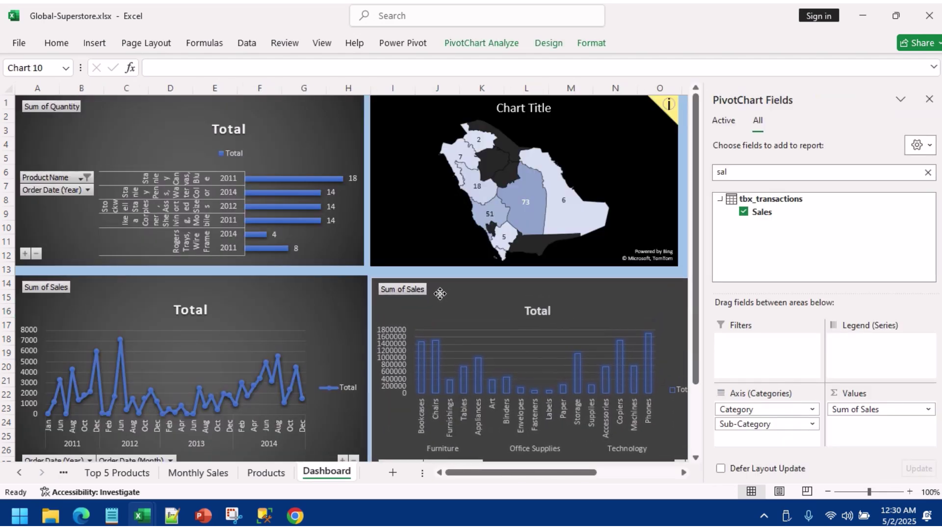
left_click(929, 100)
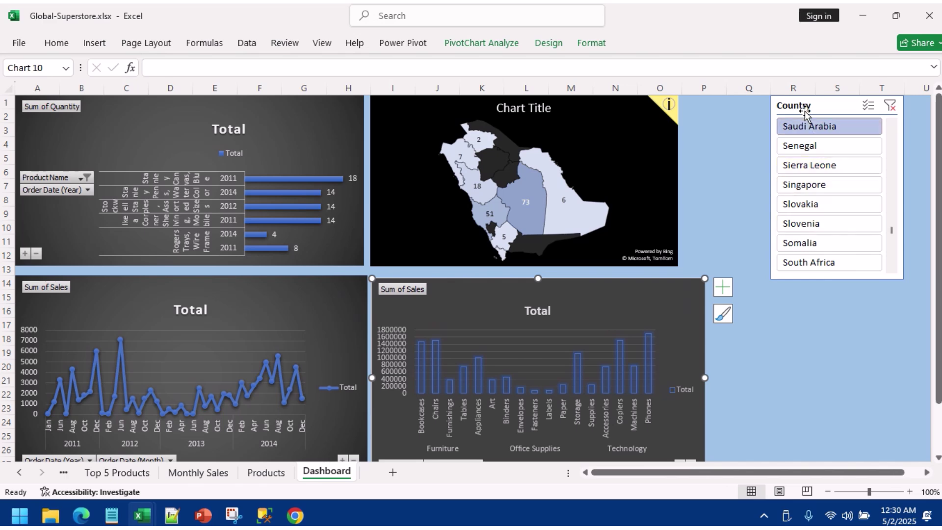
left_click_drag(804, 112, 747, 111)
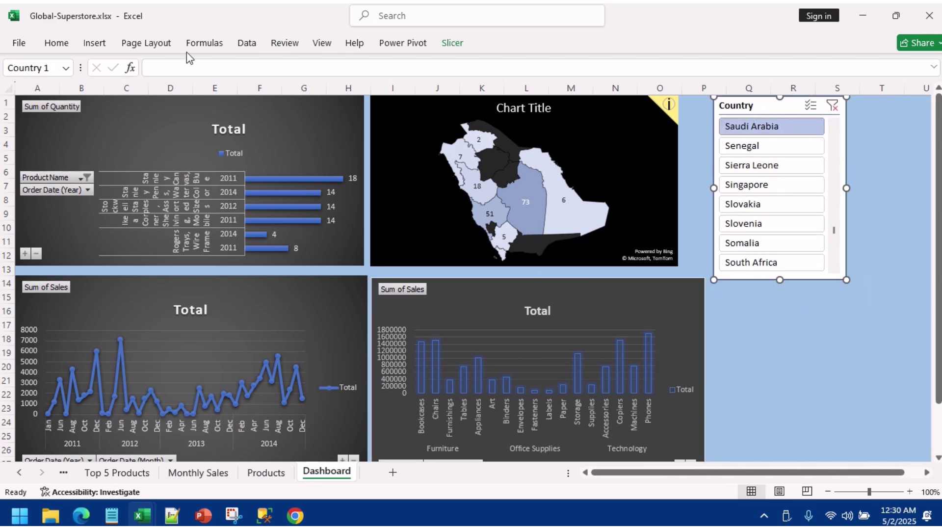
left_click(786, 339)
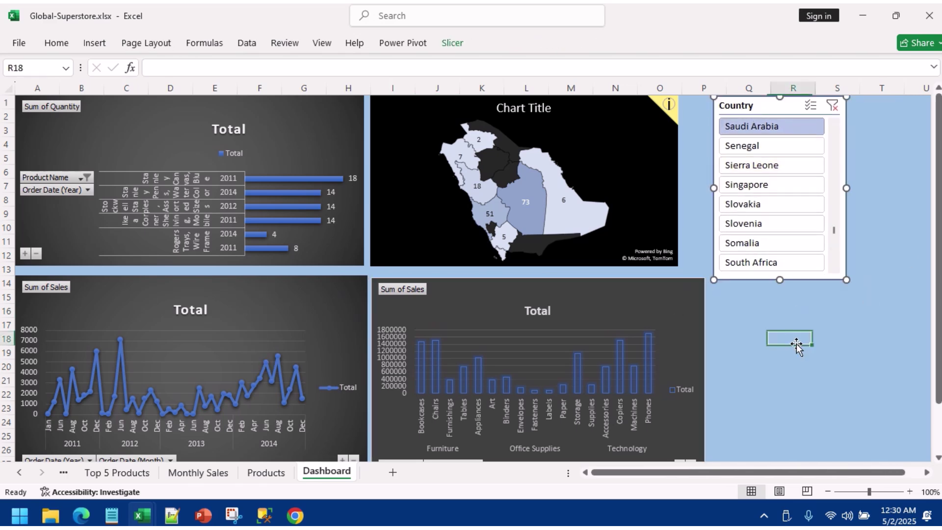
left_click(94, 43)
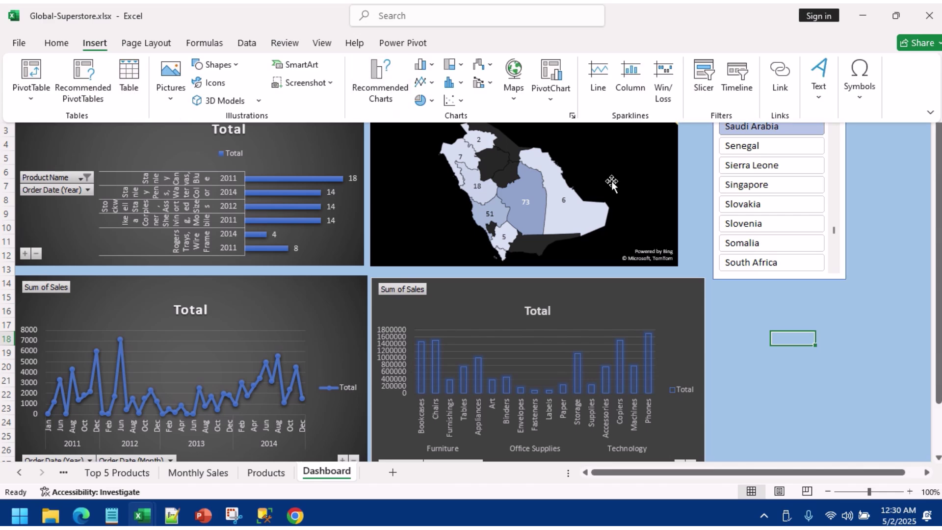
left_click(704, 79)
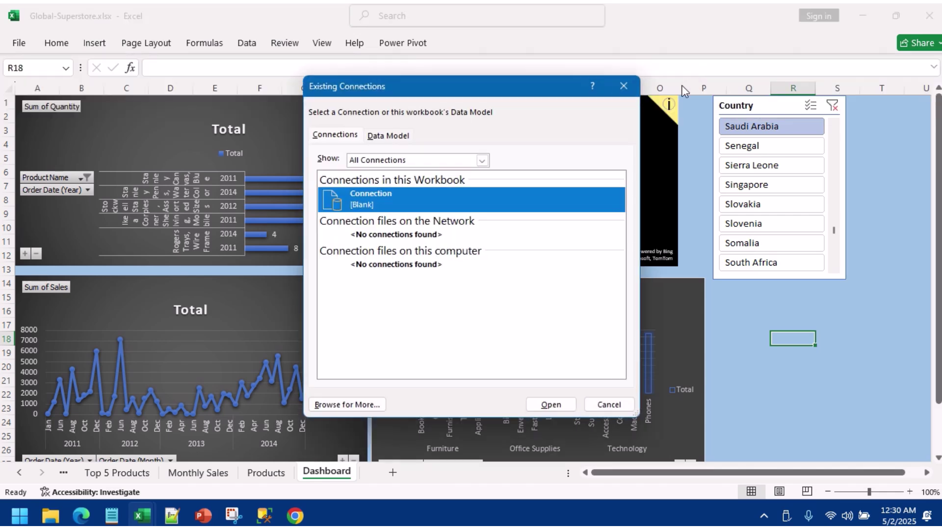
left_click(608, 404)
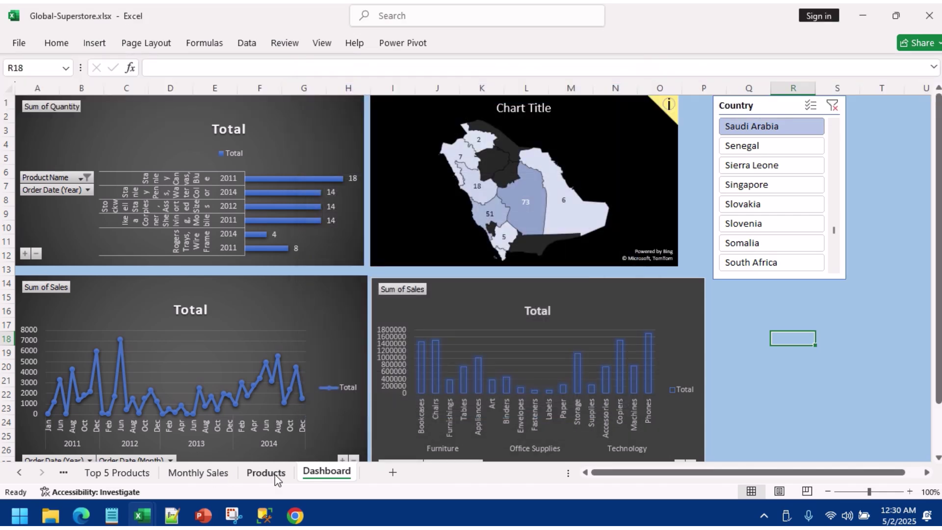
Step: Return to Sheet21 with the category PivotTable and rename the sheet as category
left_click(116, 472)
left_click(21, 474)
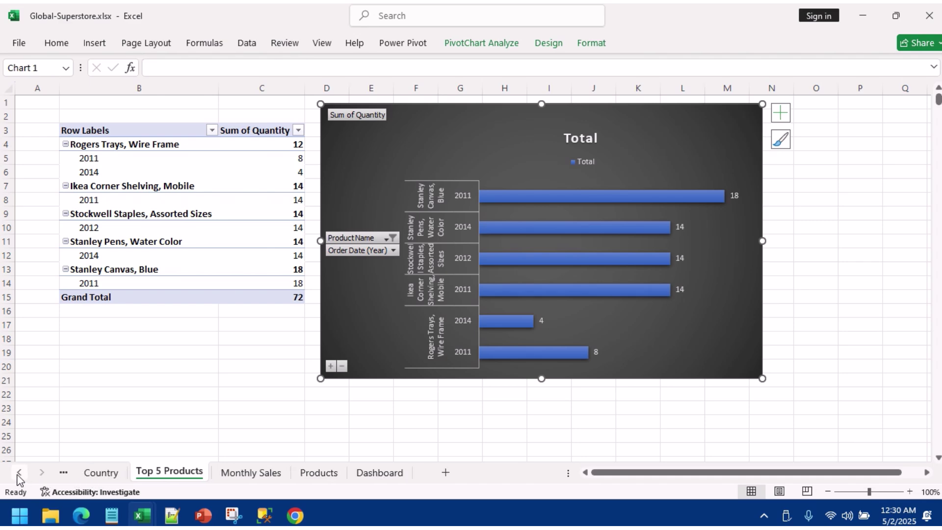
left_click(20, 474)
left_click(21, 474)
left_click(93, 473)
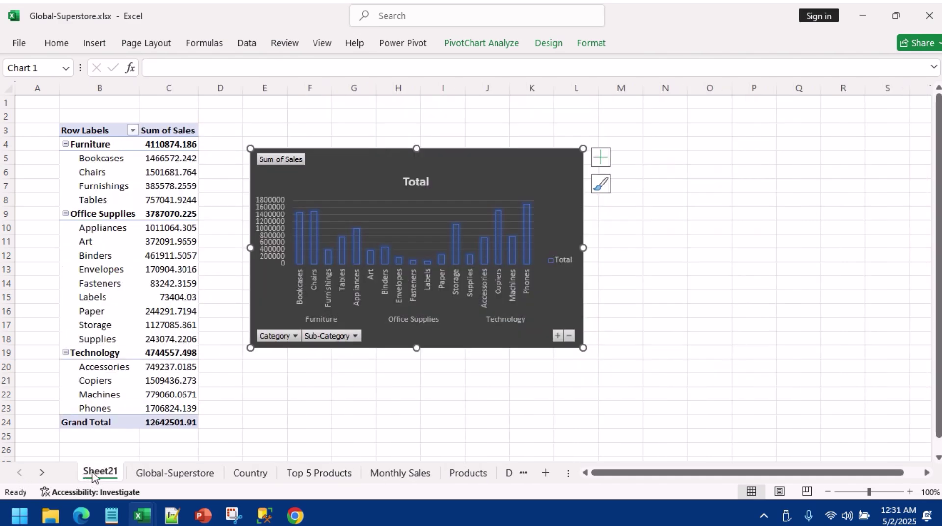
right_click(111, 473)
left_click(159, 325)
type("category")
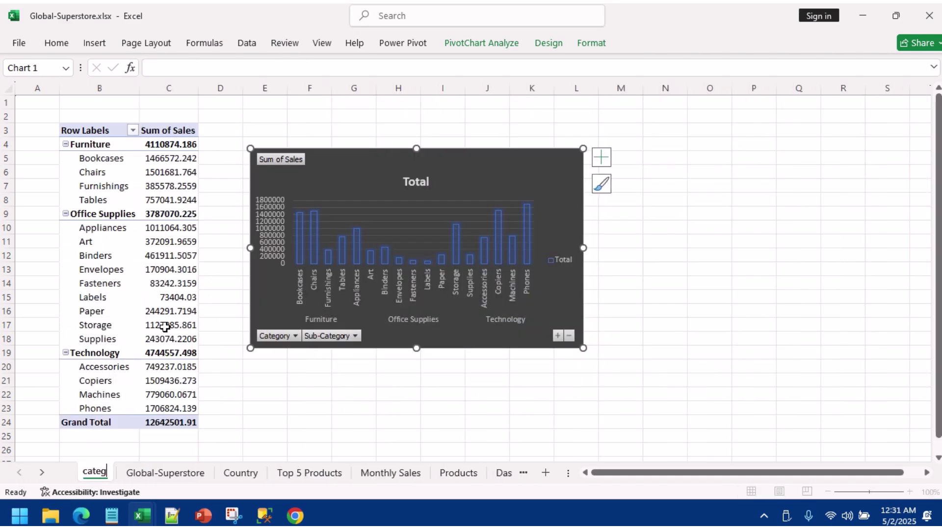
Step: Insert a slicer for the Category field of tbx_transactions from the category PivotTable
left_click(162, 256)
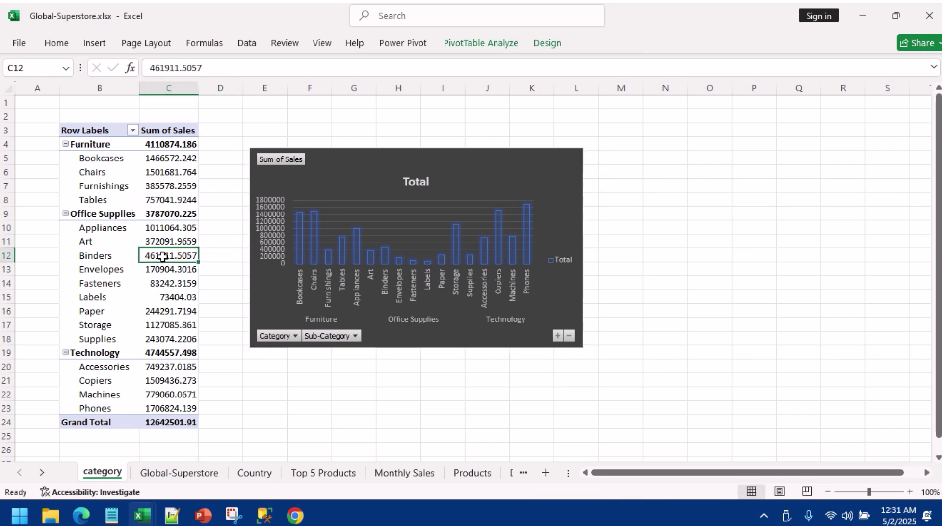
left_click(93, 45)
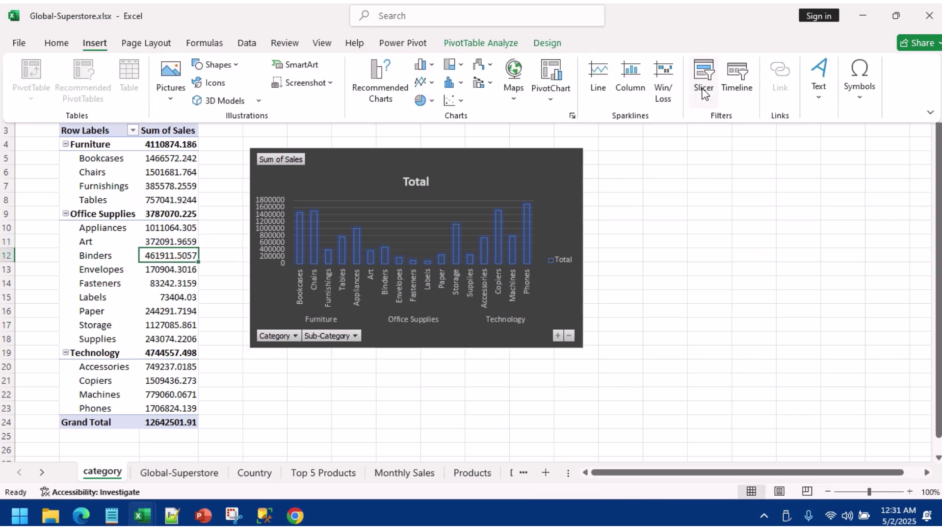
left_click(704, 91)
left_click(542, 225)
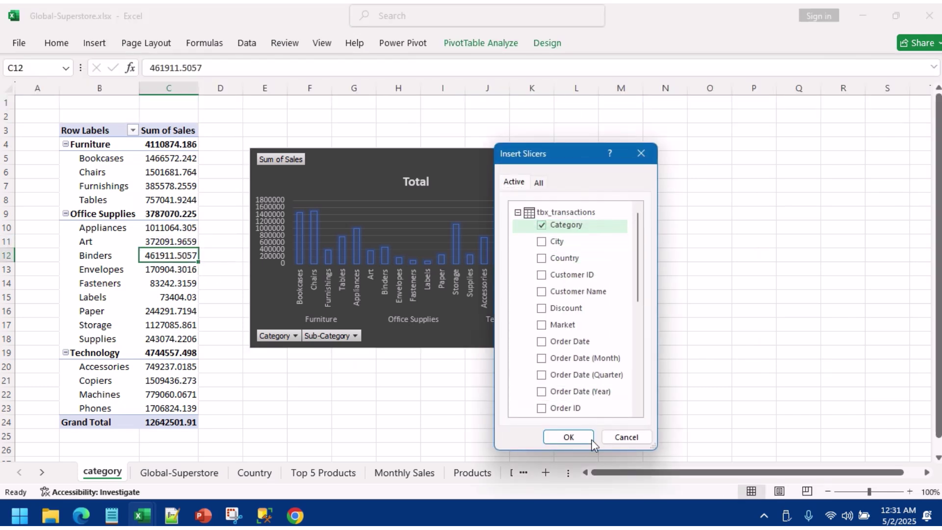
left_click(591, 439)
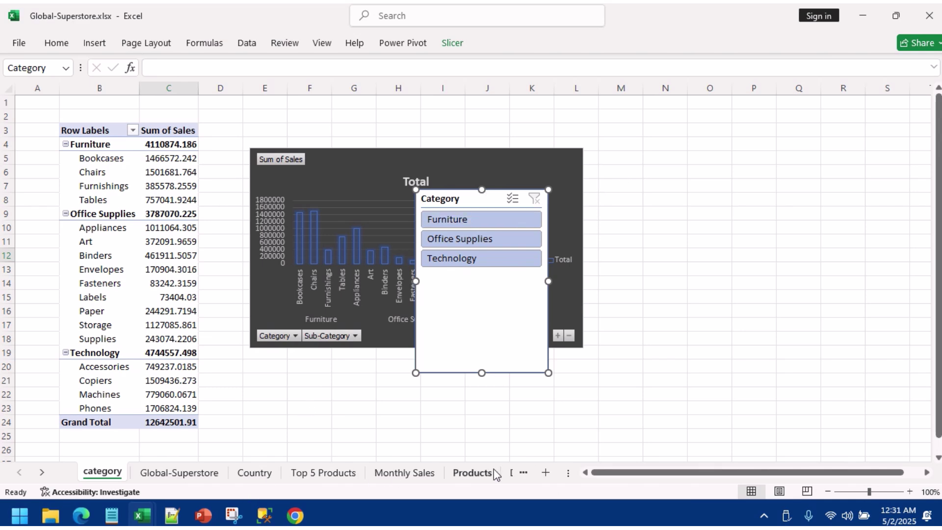
Step: Paste a copy of the Category slicer on the Dashboard sheet and align it directly below the Country slicer
left_click(42, 472)
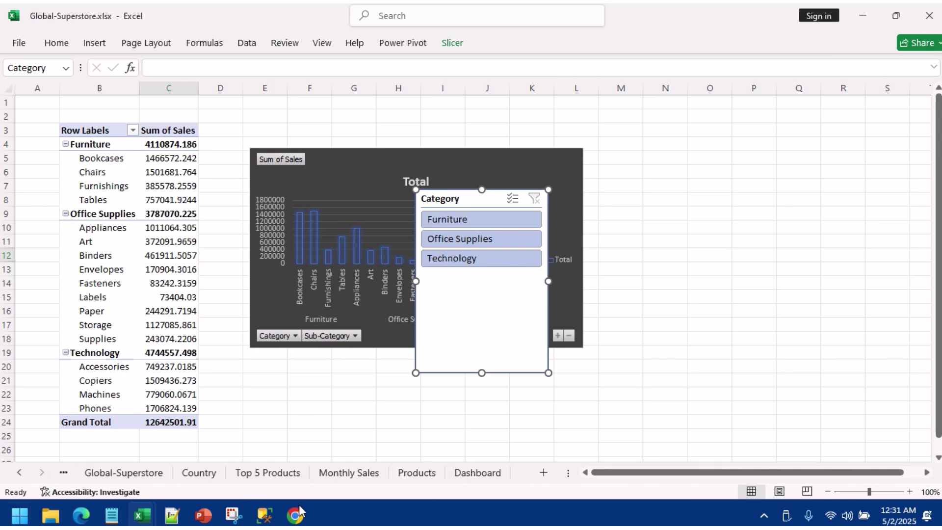
left_click(472, 472)
left_click(733, 299)
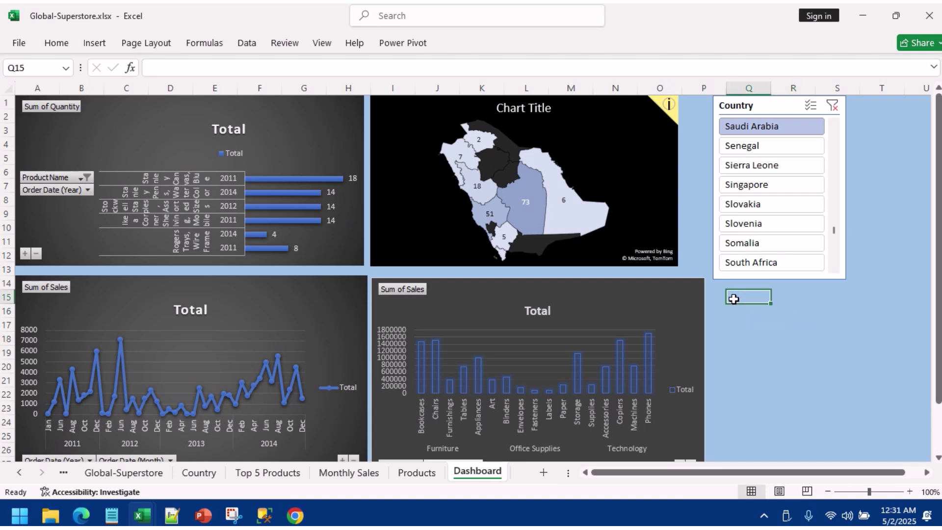
key("ctrl+v")
left_click_drag(764, 302, 753, 295)
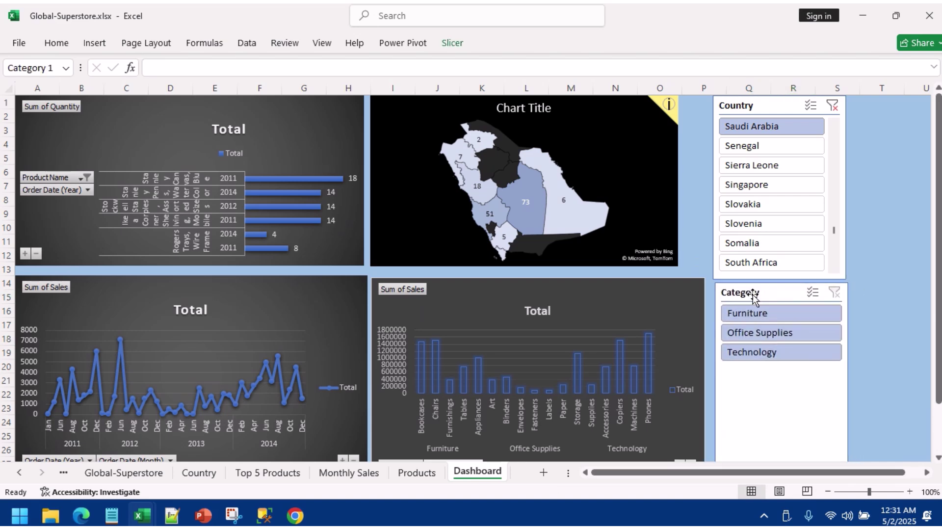
Step: Filter the dashboard's category sales chart with the Category slicer by Furniture and by Office Supplies
left_click(770, 319)
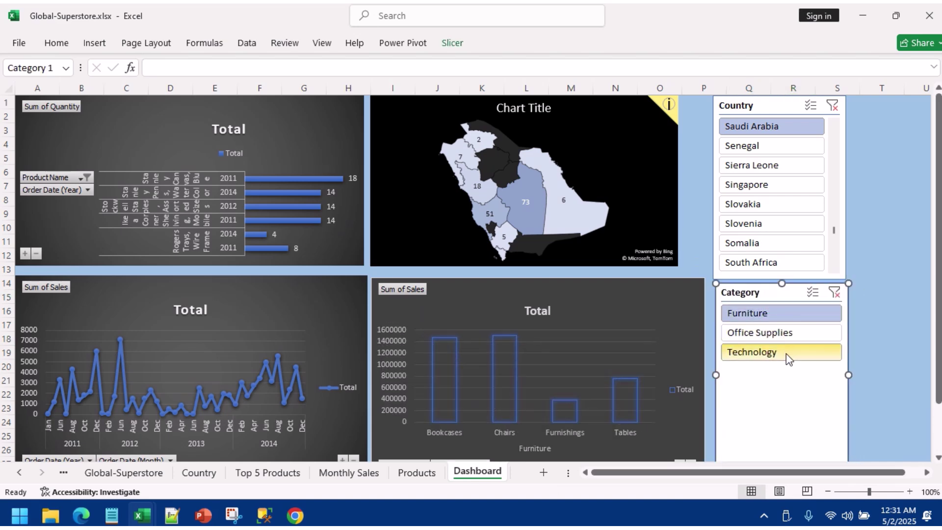
left_click(774, 335)
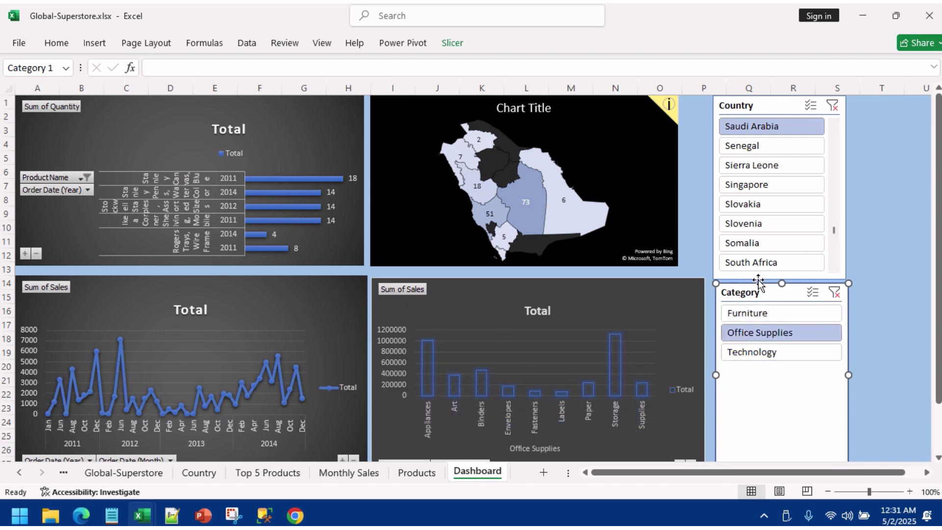
Step: Test the dashboard slicers with the country Slovakia, return to Saudi Arabia, and filter the category sales chart by Technology
left_click(761, 208)
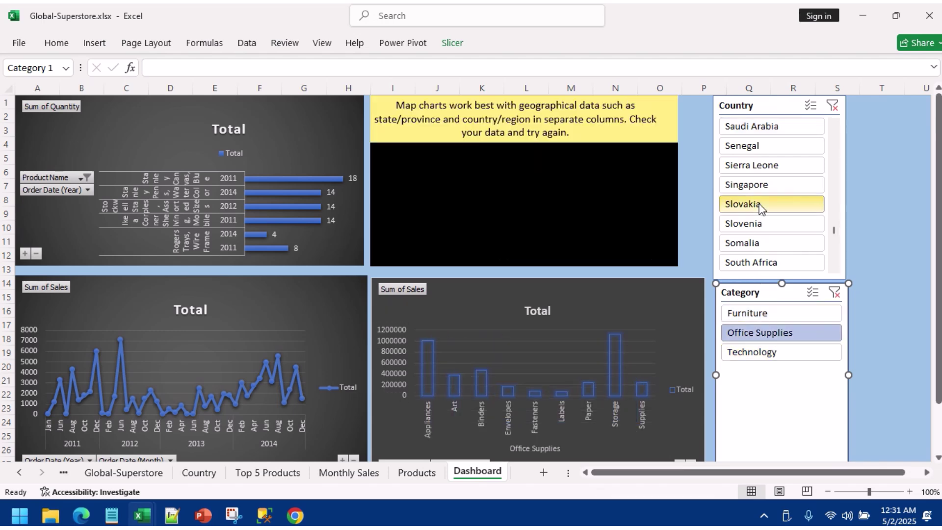
left_click(746, 127)
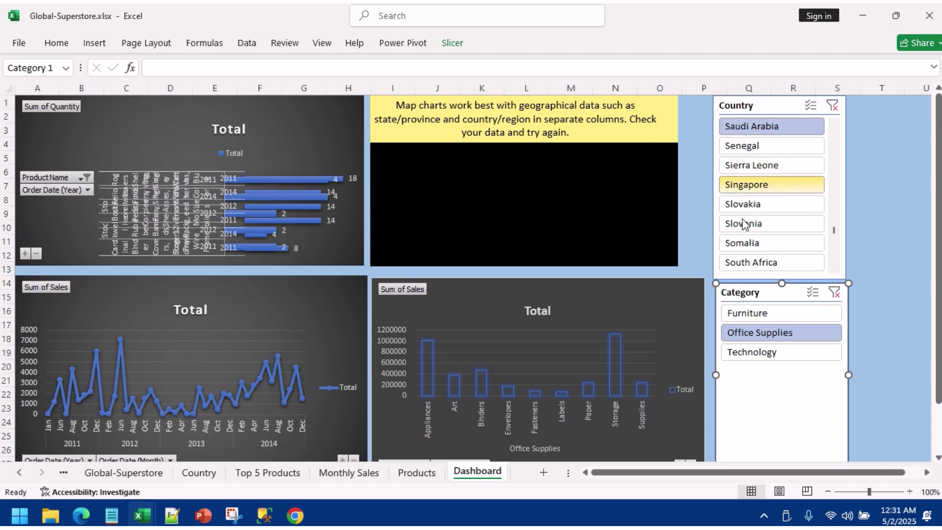
left_click(758, 353)
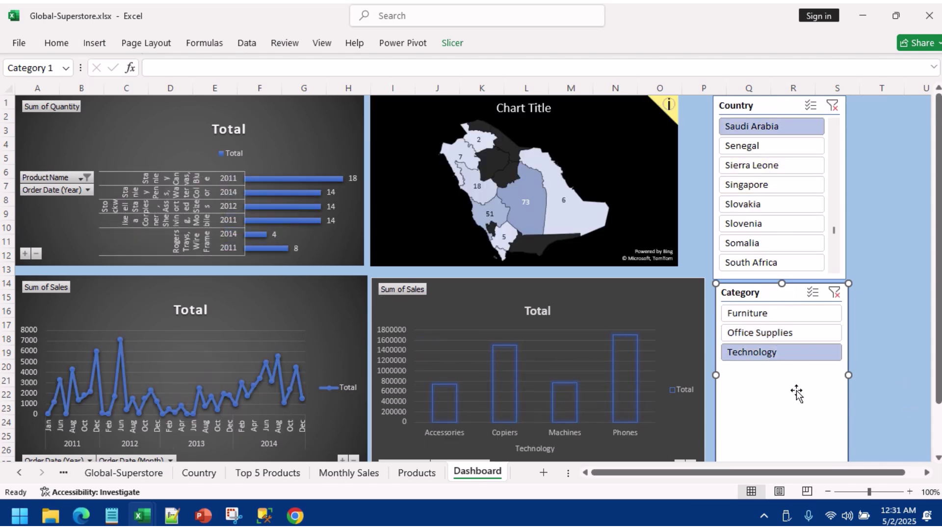
Step: Hide all field buttons on the category sales, product quantity and monthly sales charts of the dashboard
right_click(417, 287)
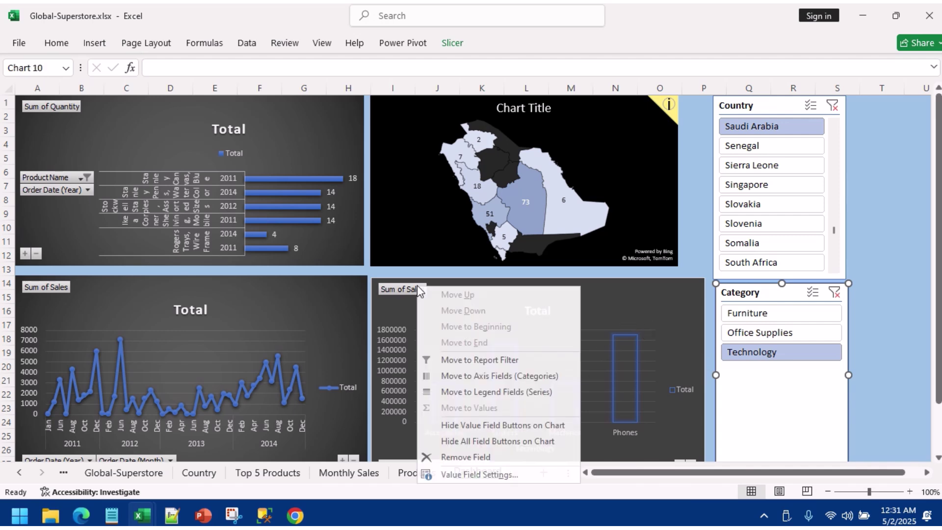
left_click(467, 439)
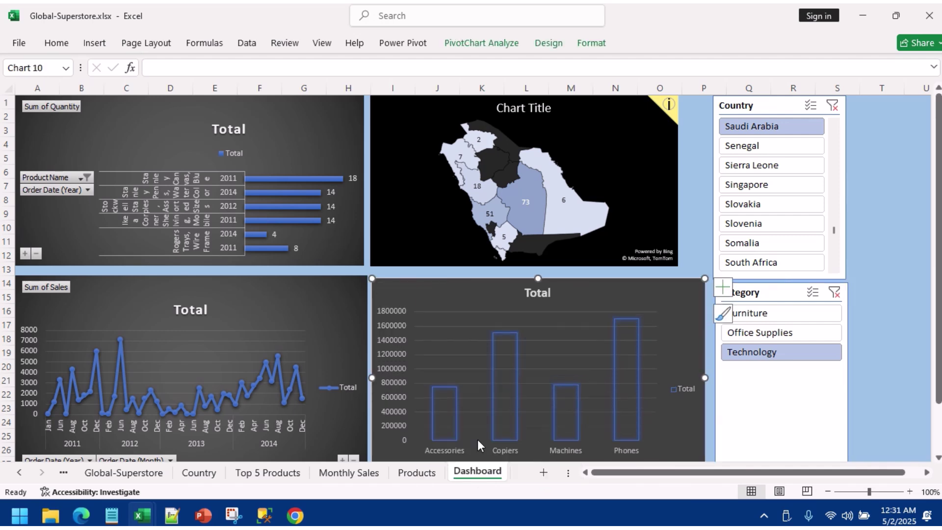
right_click(58, 194)
left_click(107, 351)
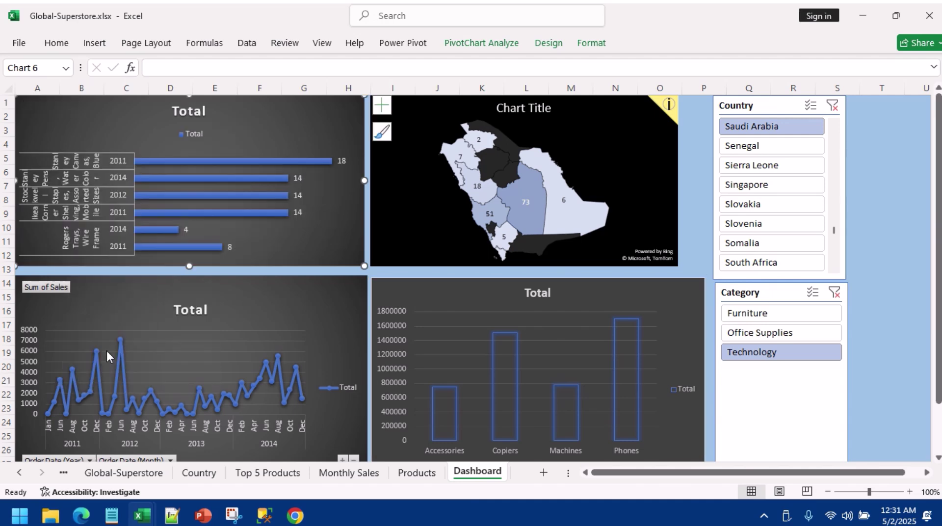
right_click(54, 300)
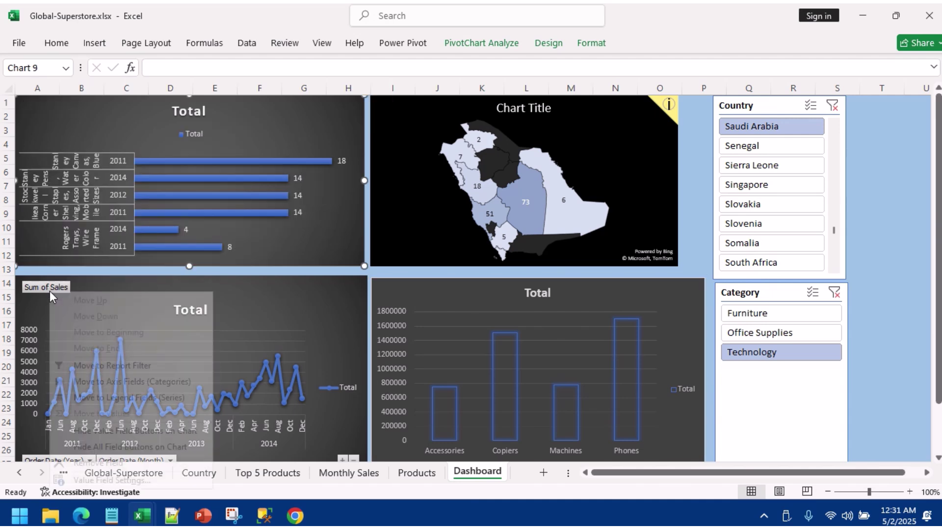
left_click(104, 456)
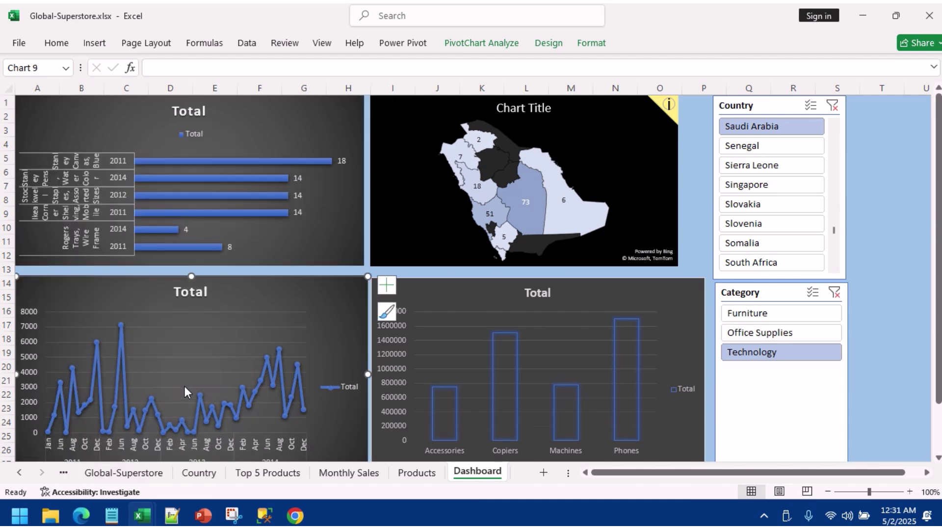
scroll(240, 351, "down", 1)
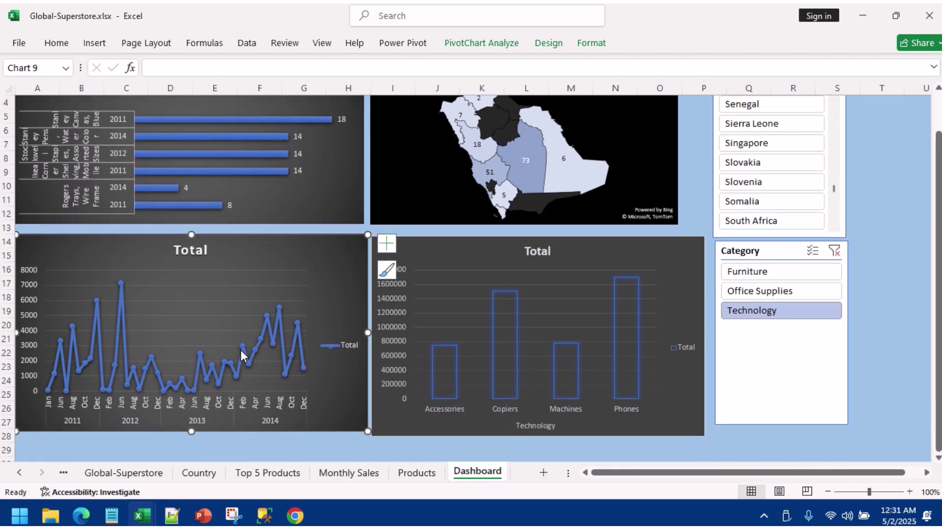
scroll(242, 353, "up", 1)
Step: Remove the gridlines and the legend from the monthly sales line chart
right_click(274, 381)
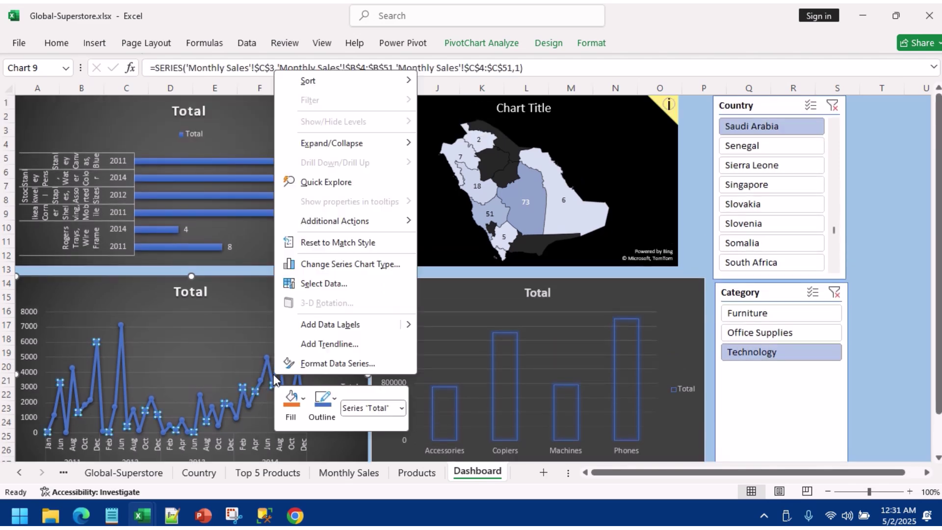
left_click(262, 377)
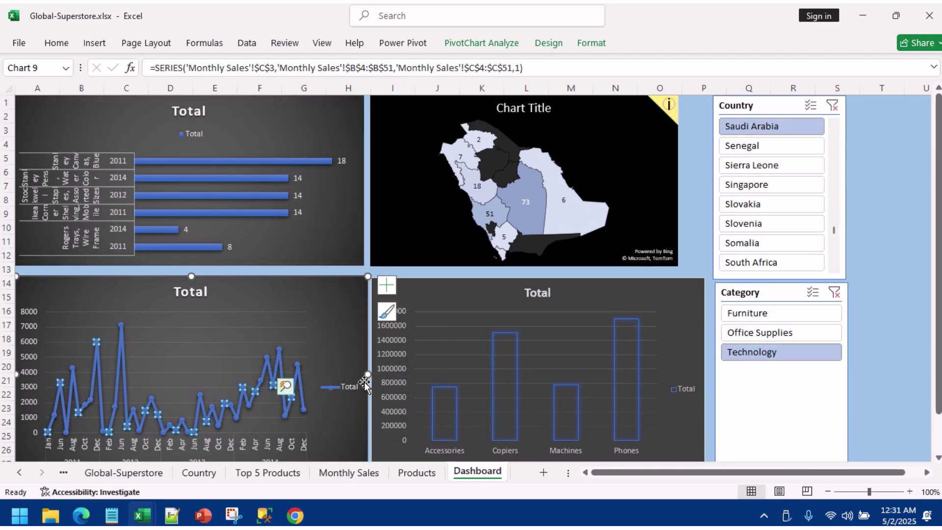
right_click(288, 378)
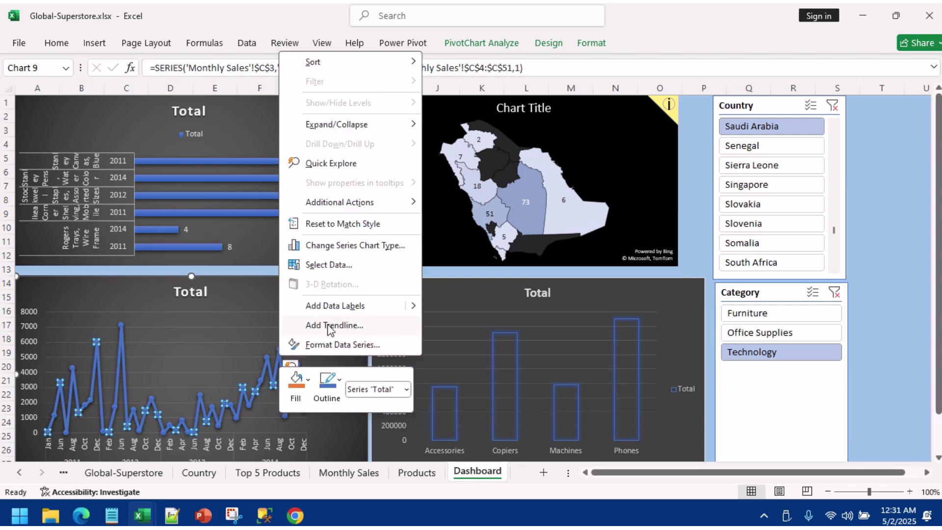
key("Escape")
left_click(387, 285)
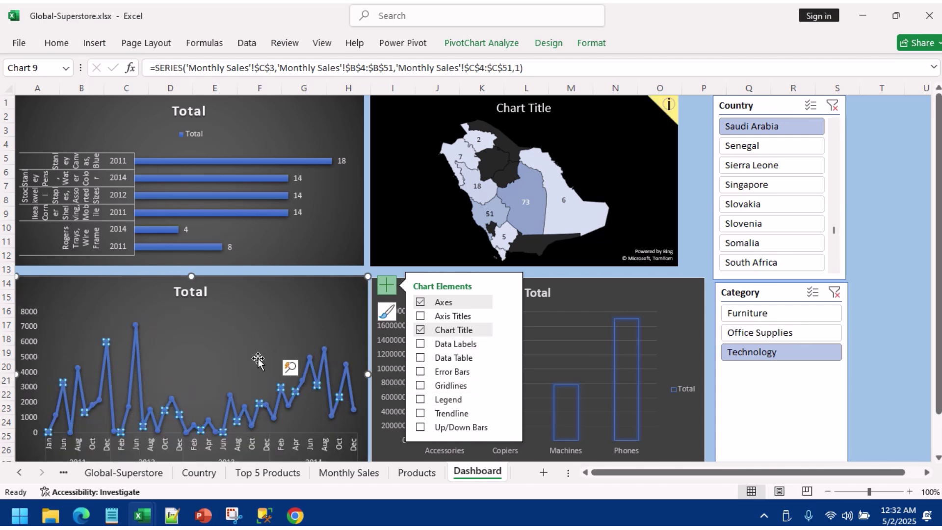
left_click(282, 389)
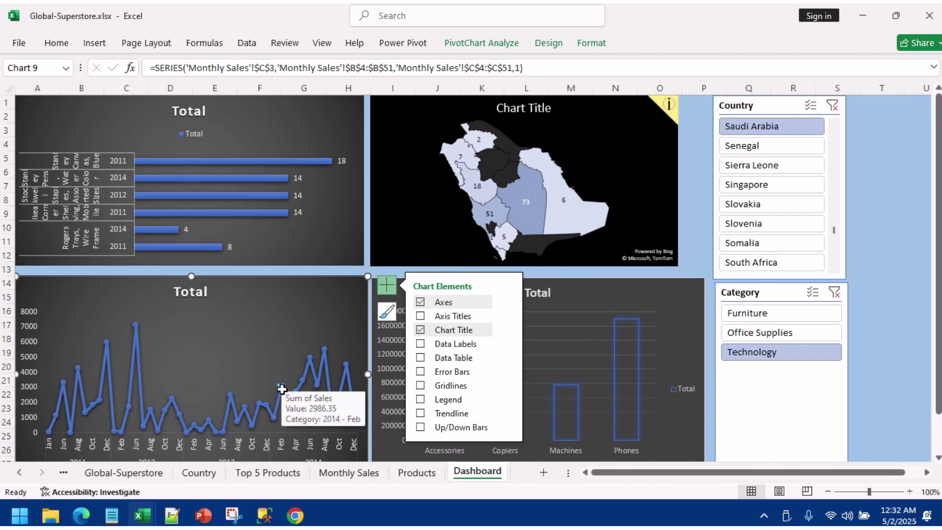
left_click(230, 317)
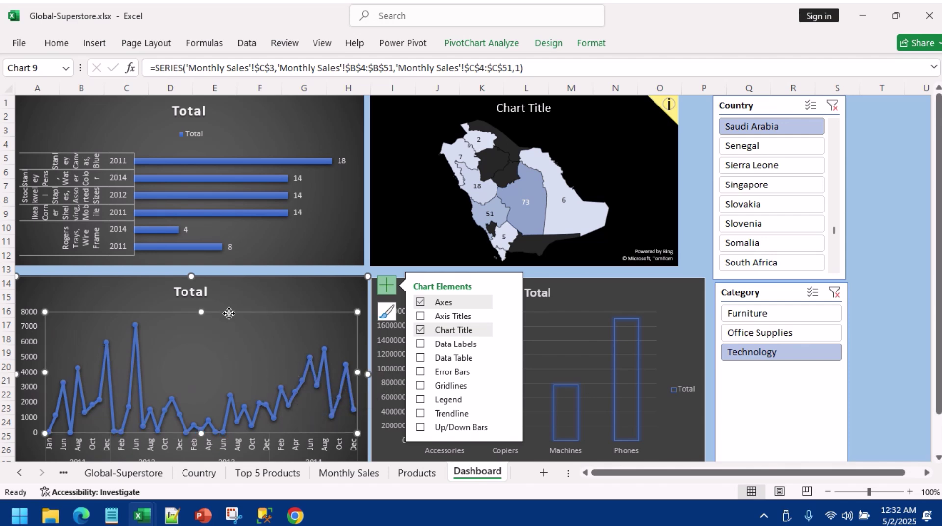
Step: Enlarge the map chart to match the width of the category chart below it, and align the Category slicer under the Country slicer
left_click(535, 174)
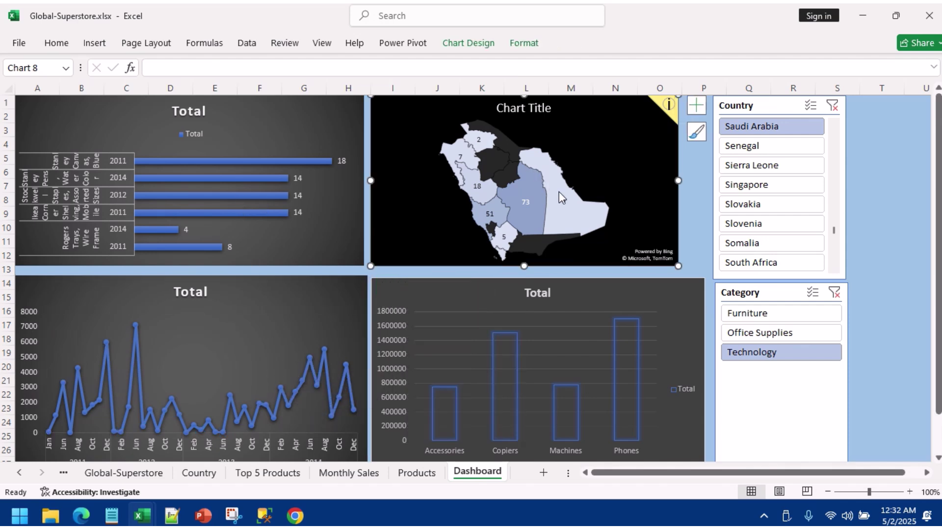
left_click_drag(678, 267, 703, 273)
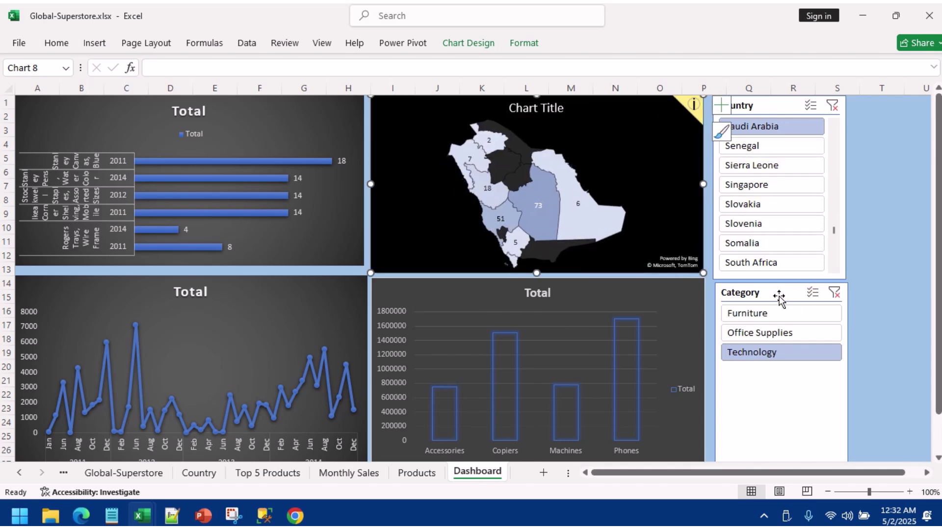
left_click_drag(781, 294, 783, 308)
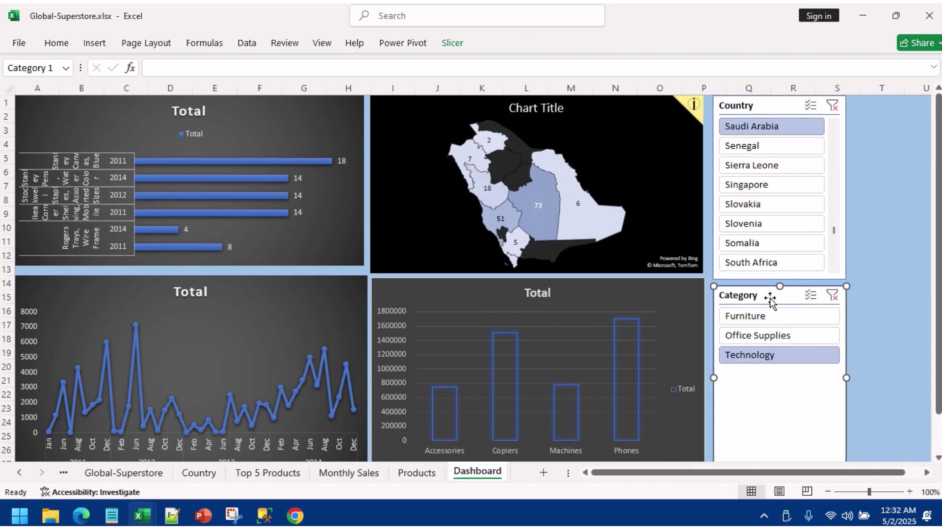
Step: Connect the Category slicer to PivotTable12 on the Country sheet and PivotTable13 on the Monthly Sales sheet as well
right_click(770, 300)
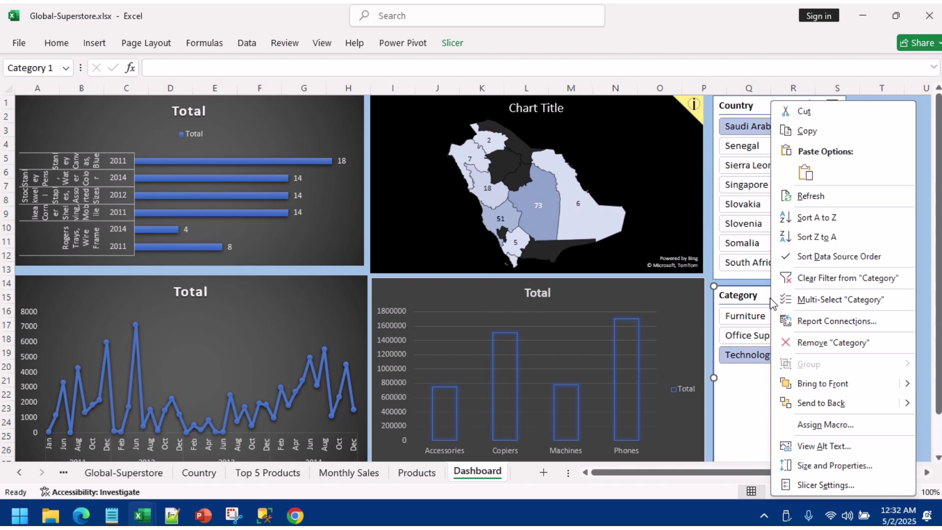
left_click(824, 321)
left_click(363, 262)
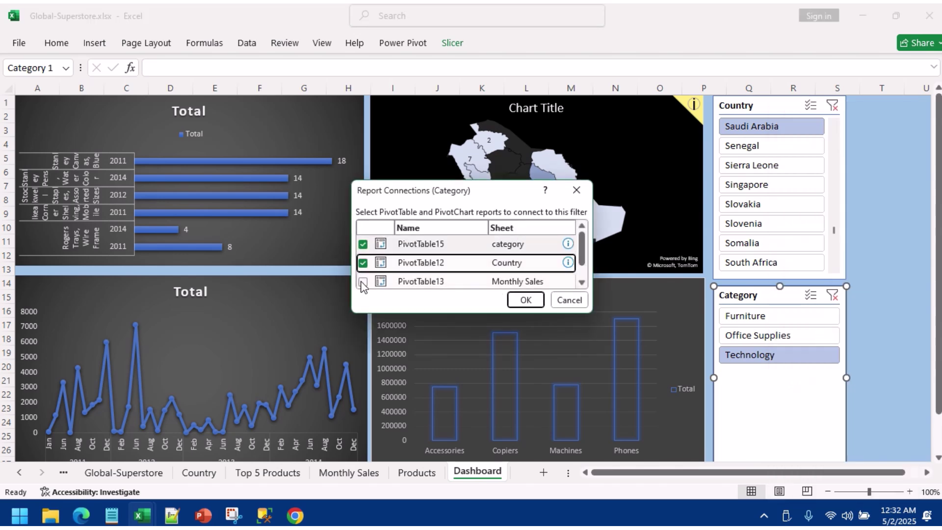
left_click(363, 281)
left_click(525, 300)
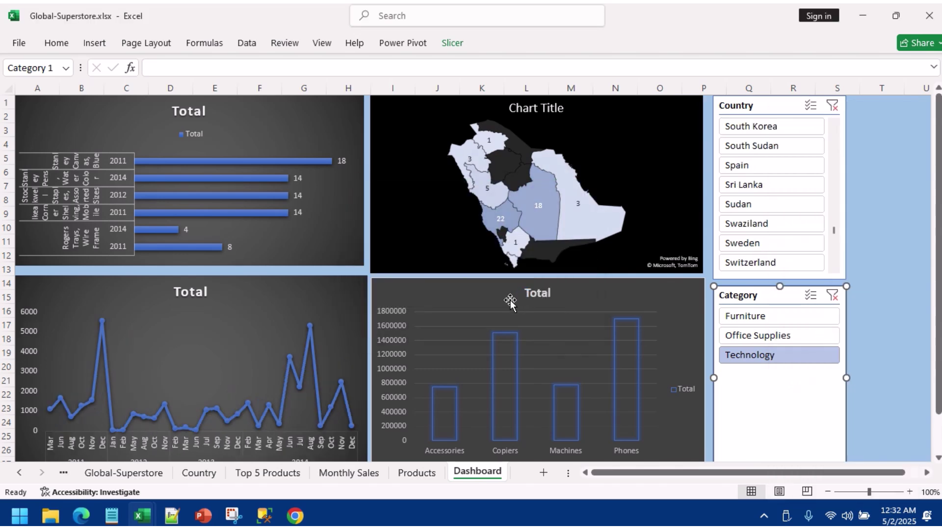
Step: Test the Category slicer's new connections by filtering by Office Supplies and by Furniture, and compare the charts
left_click(757, 338)
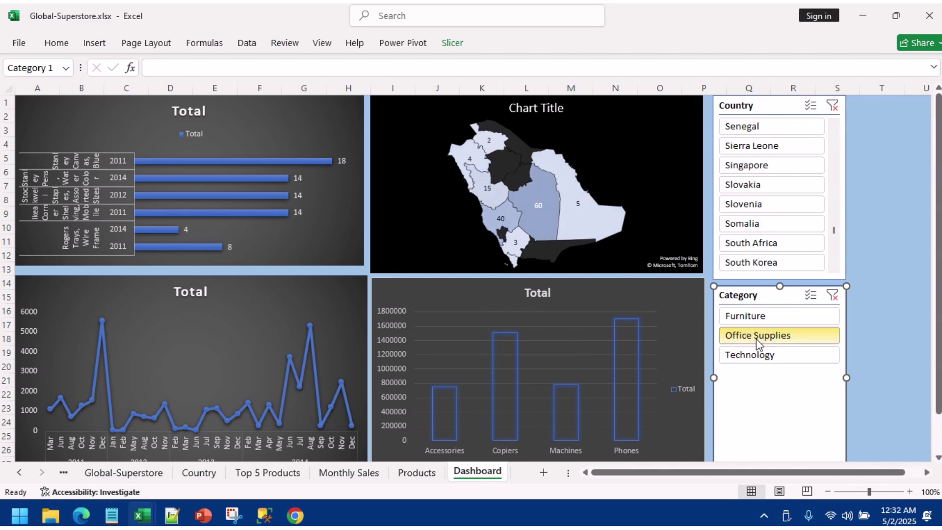
left_click(750, 316)
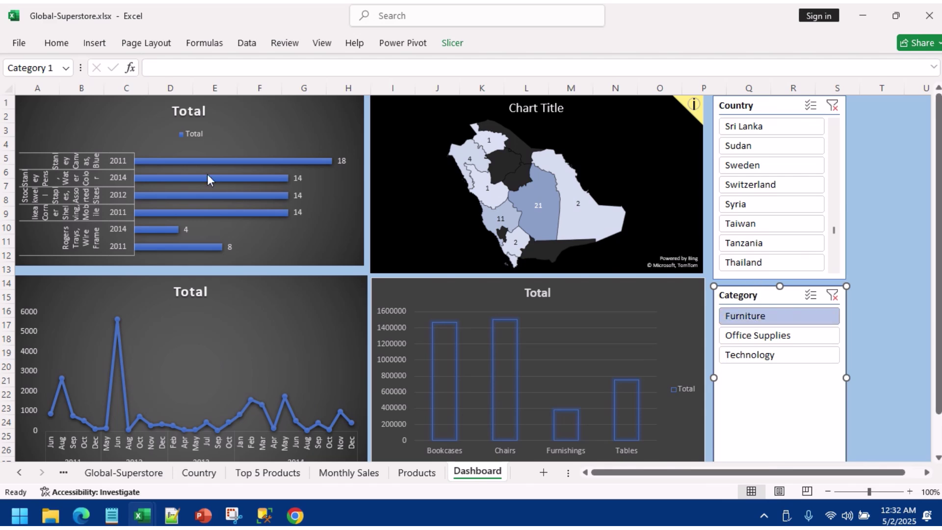
left_click(251, 132)
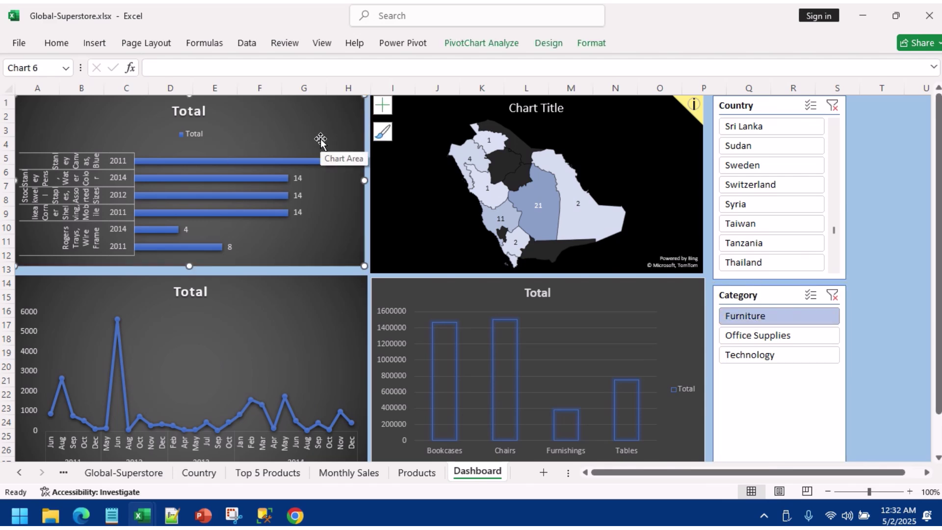
Step: Check how the charts respond to the country Sri Lanka and set the Country slicer back to Saudi Arabia
left_click(757, 125)
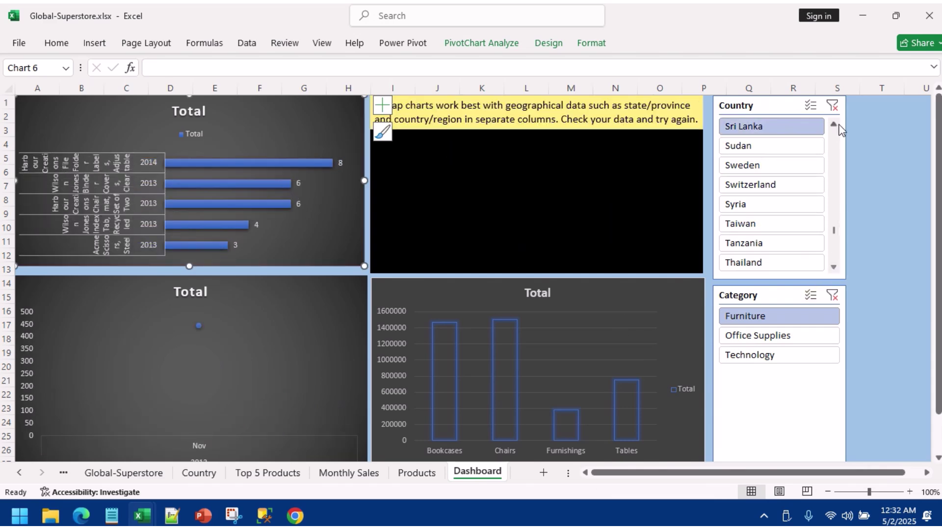
scroll(835, 125, "up", 9)
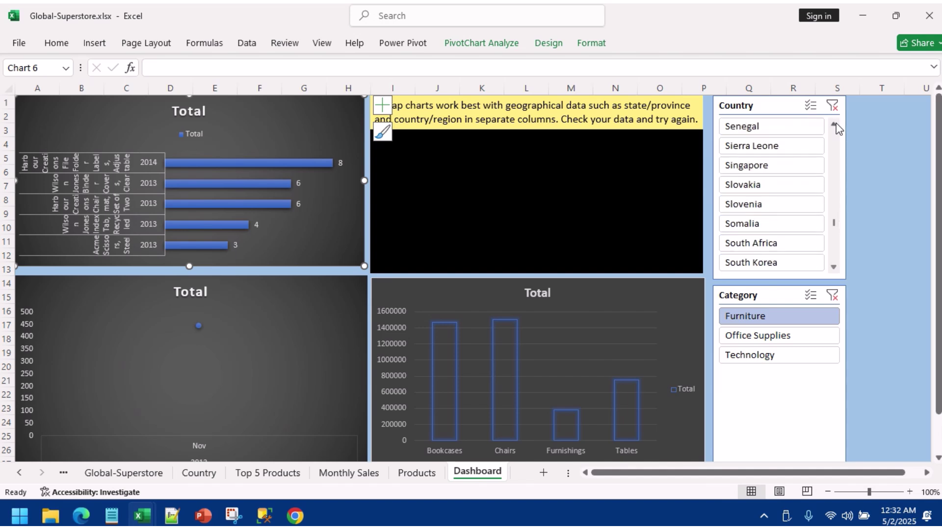
scroll(837, 128, "up", 3)
left_click(765, 164)
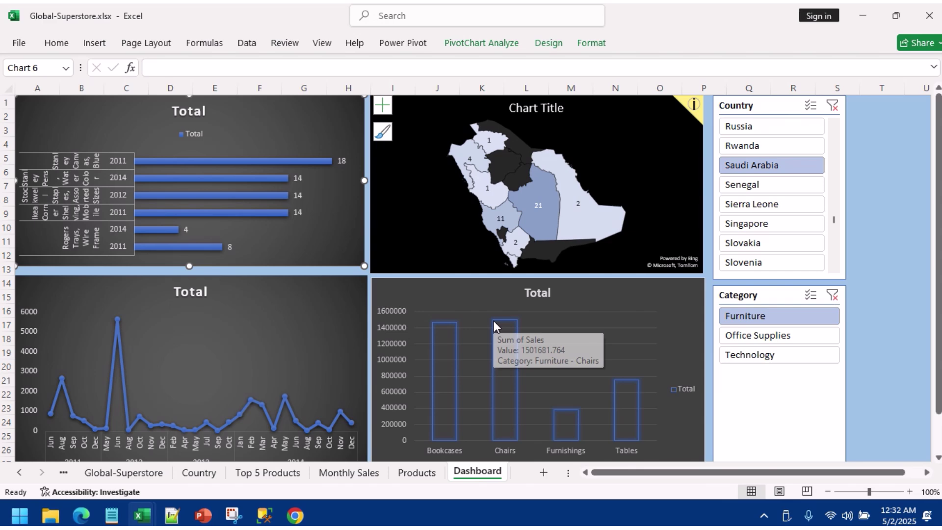
Step: Filter the category by Office Supplies, try the country Qatar, and return the Country slicer to Saudi Arabia
left_click(749, 334)
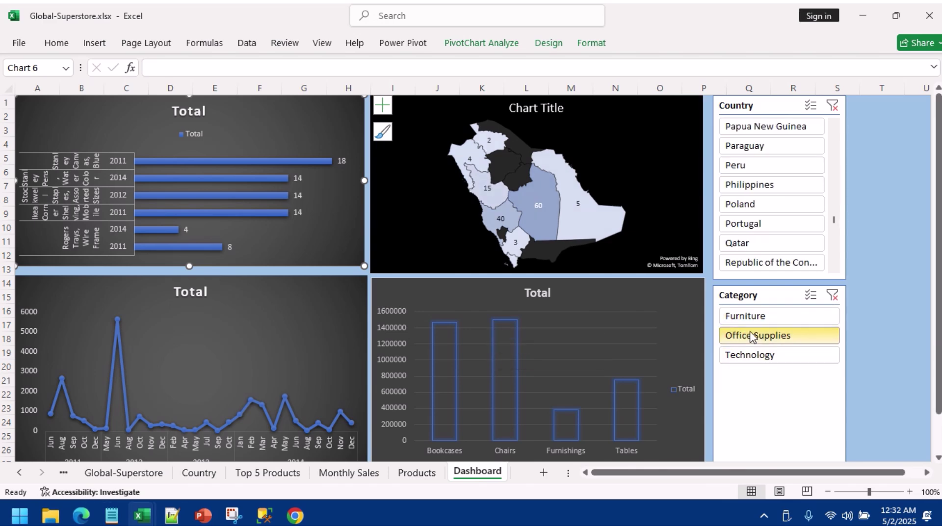
right_click(750, 300)
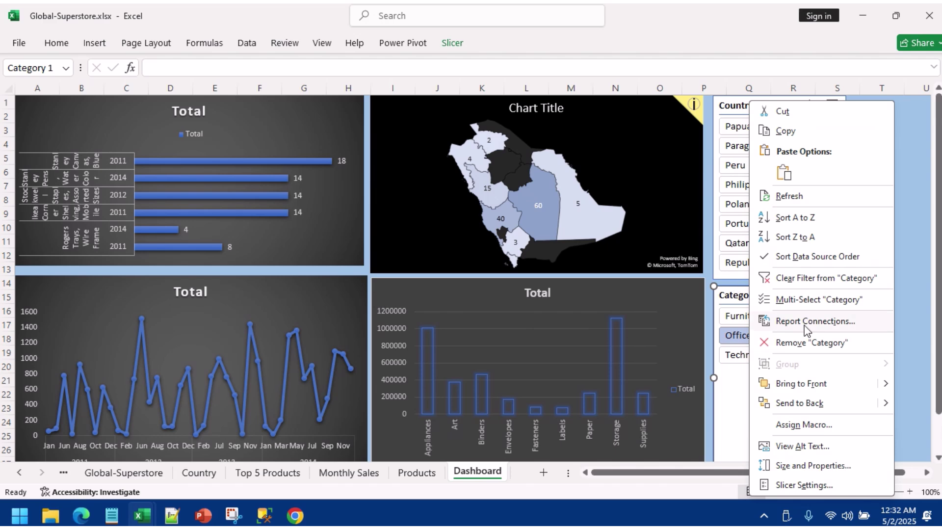
key("Escape")
left_click(760, 243)
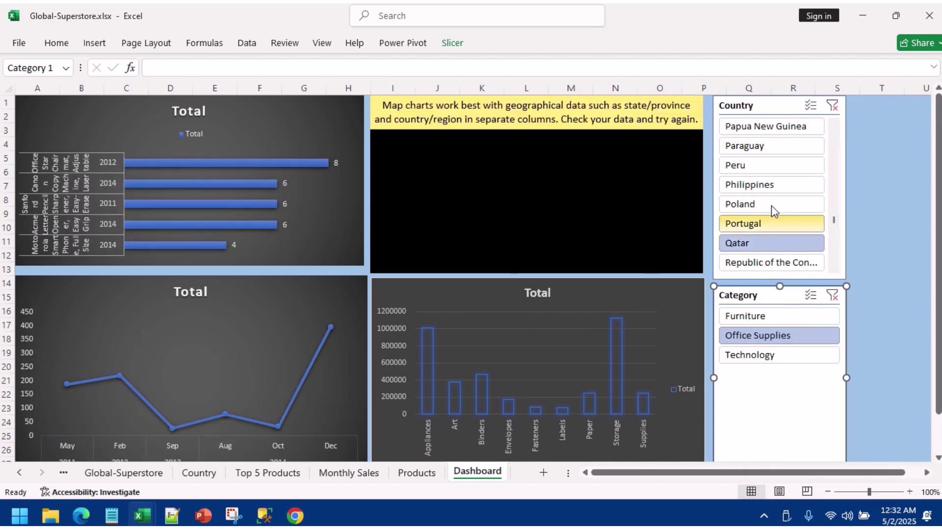
left_click(834, 268)
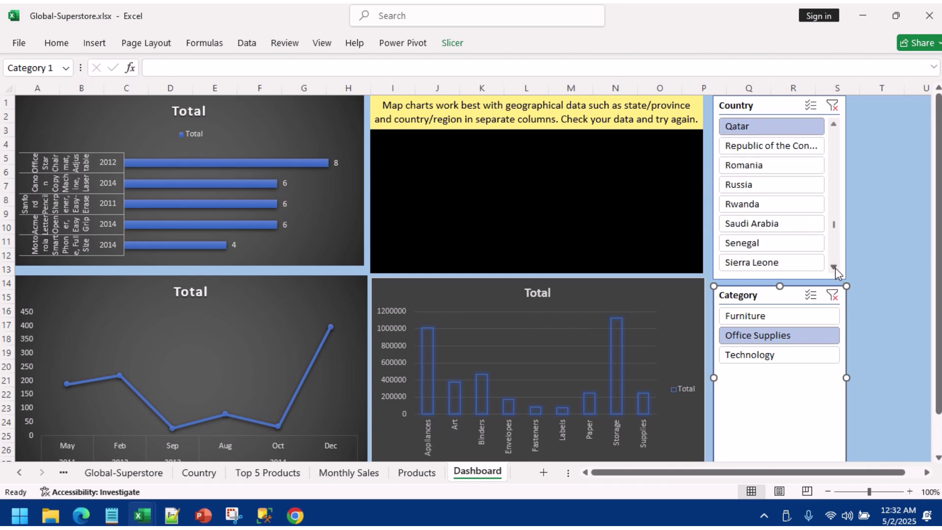
left_click(788, 227)
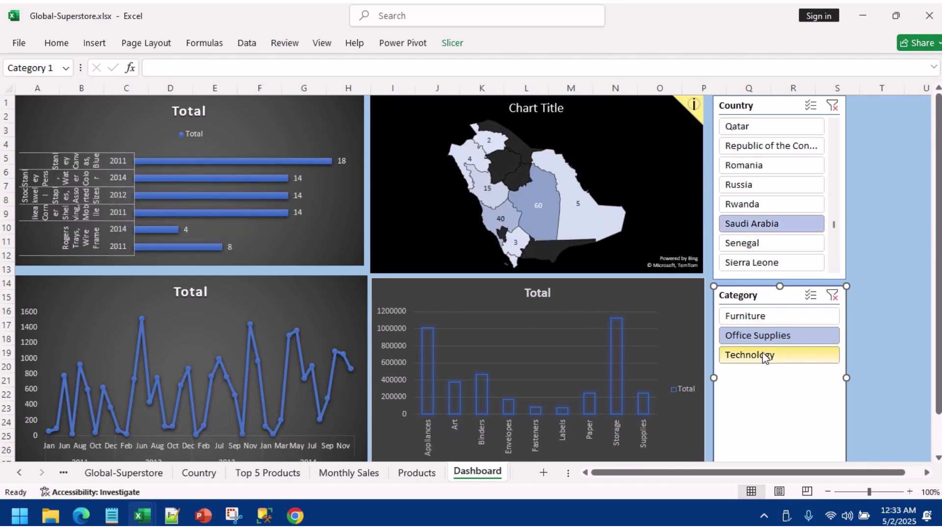
Step: Connect the Category slicer to PivotTable14 on the Top 5 Products sheet as well
right_click(756, 374)
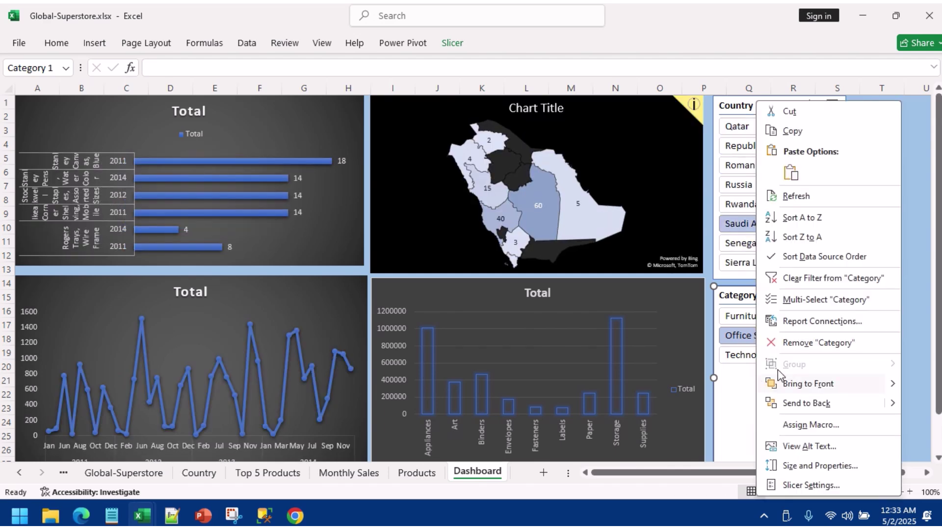
left_click(810, 325)
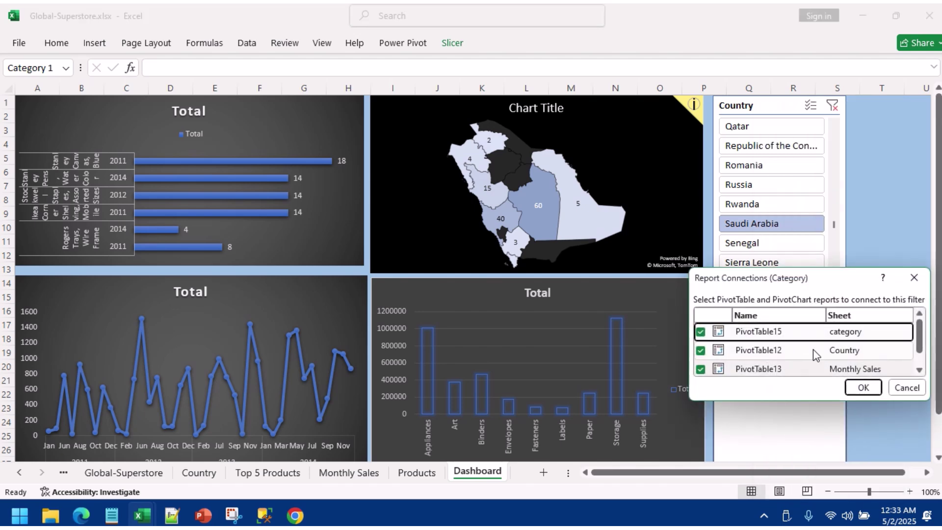
left_click_drag(921, 339, 921, 360)
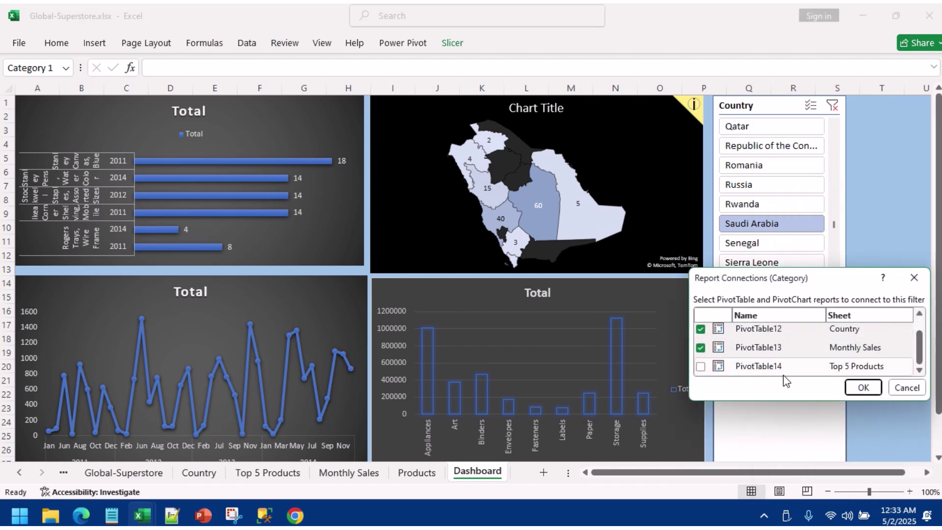
left_click(700, 367)
left_click(862, 387)
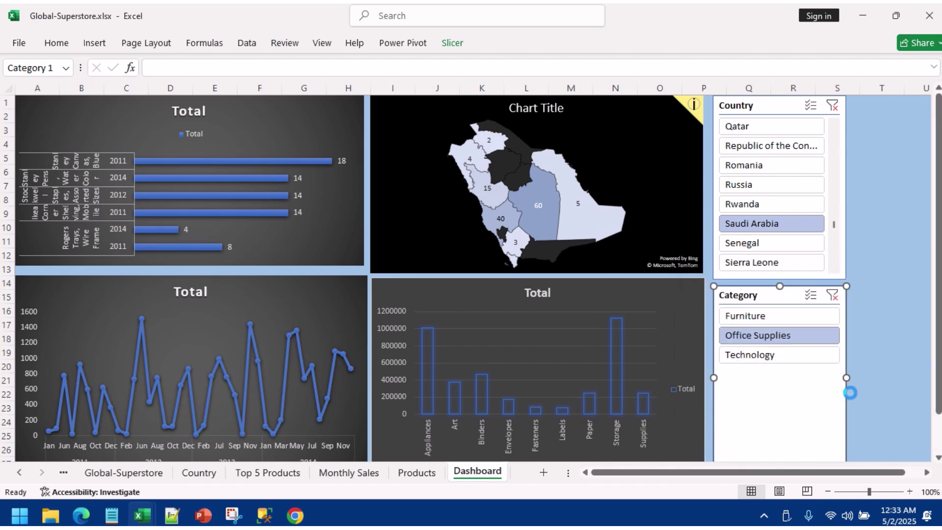
Step: Test the Category slicer on all charts by filtering by Technology and switching the filter to Furniture
left_click(778, 357)
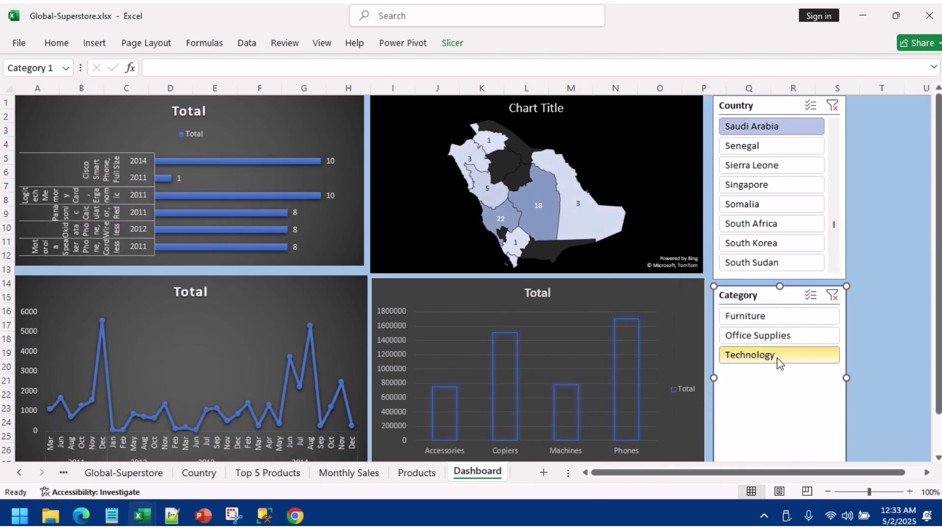
left_click(760, 318)
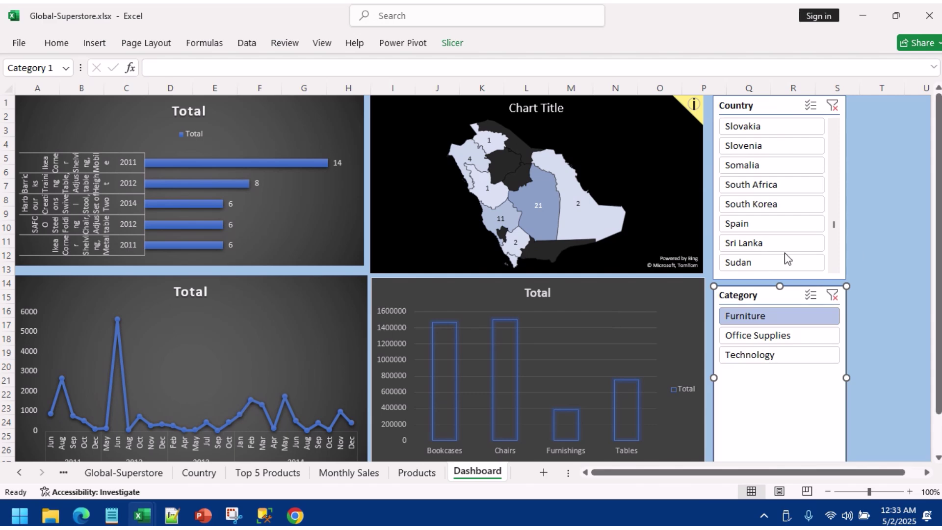
left_click(919, 241)
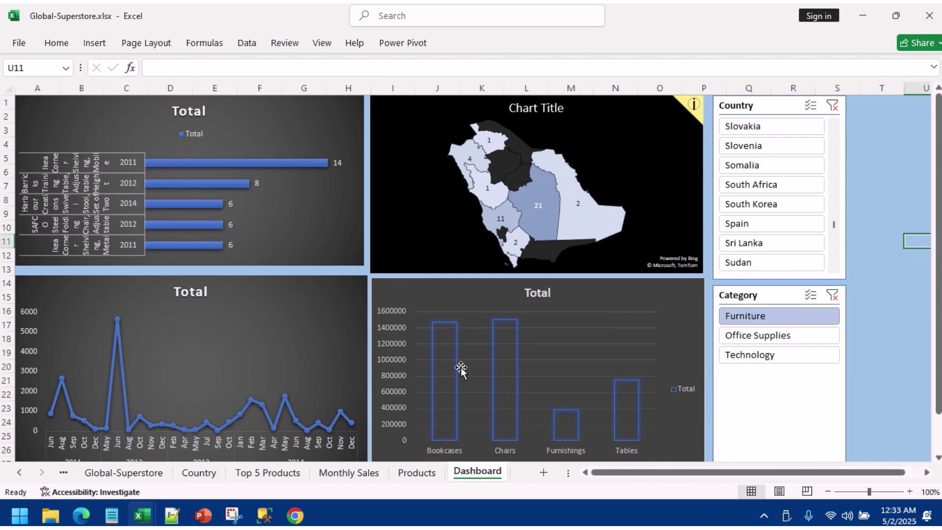
Step: Shrink the map chart, move the category sales chart up beneath it and reduce that chart to roughly the map's width
left_click(438, 216)
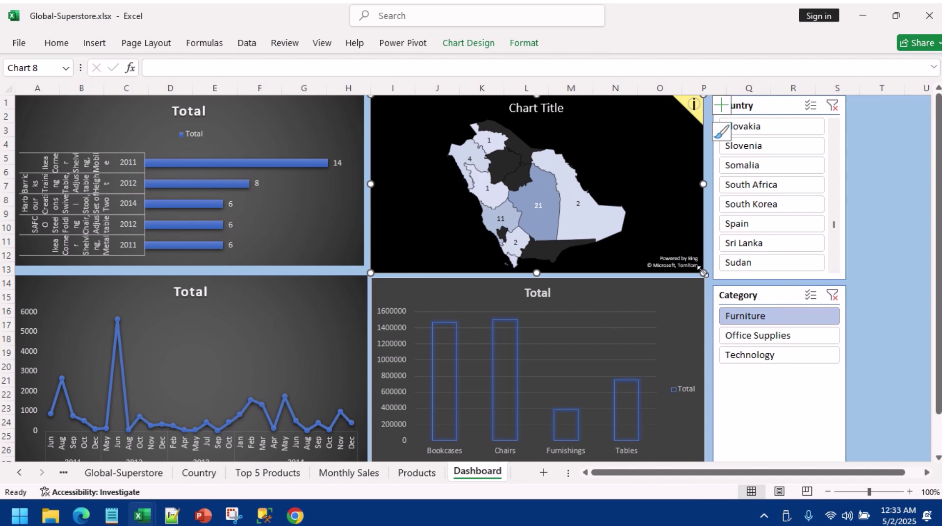
left_click_drag(702, 272, 636, 254)
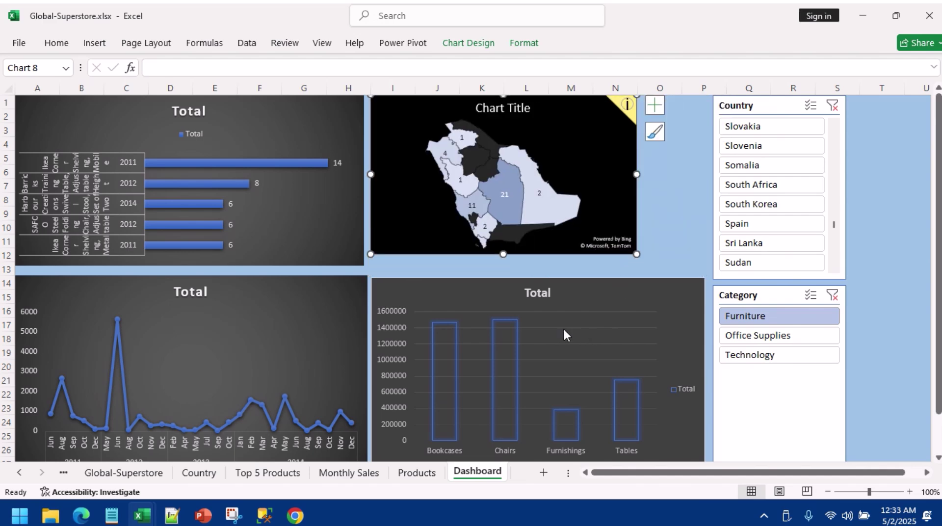
left_click_drag(551, 301, 551, 286)
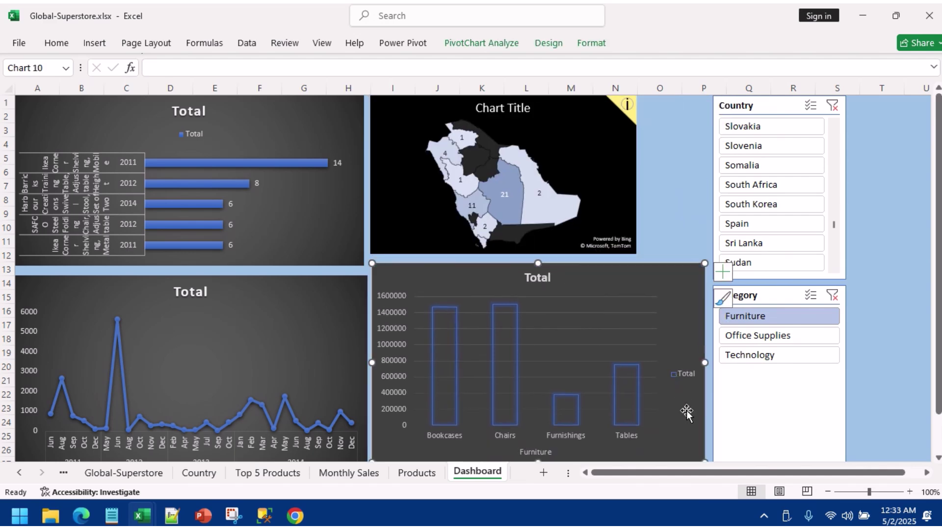
left_click_drag(704, 460, 632, 416)
Step: Move the category sales chart's title slightly closer to the chart's upper edge
left_click(512, 265)
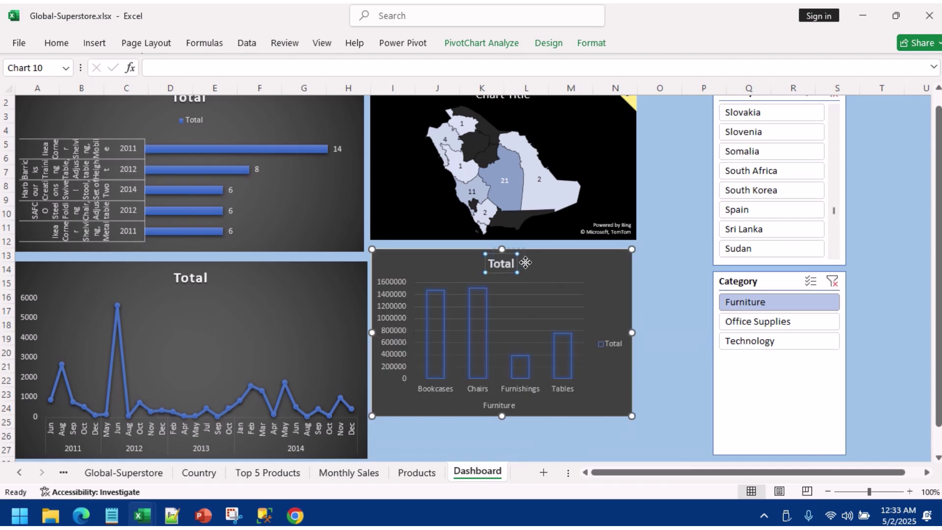
left_click_drag(521, 261, 527, 256)
left_click(663, 385)
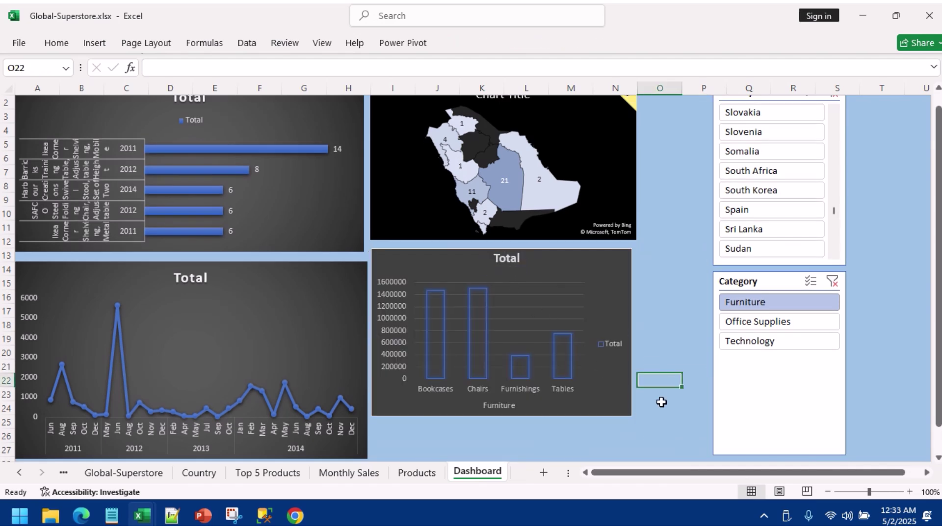
Step: Reduce the category sales chart's height slightly and fine-tune its width beneath the map
scroll(539, 418, "down", 2)
left_click(523, 237)
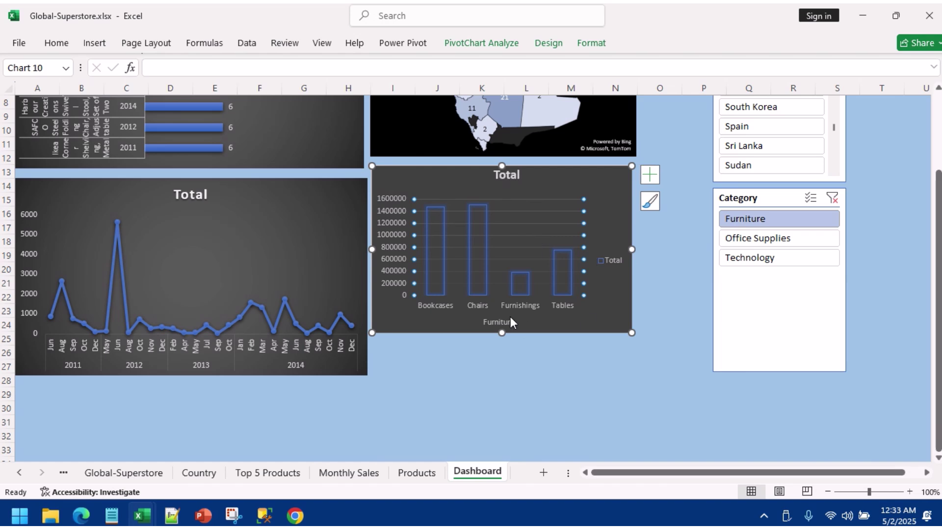
left_click_drag(502, 333, 501, 263)
left_click_drag(632, 263, 633, 323)
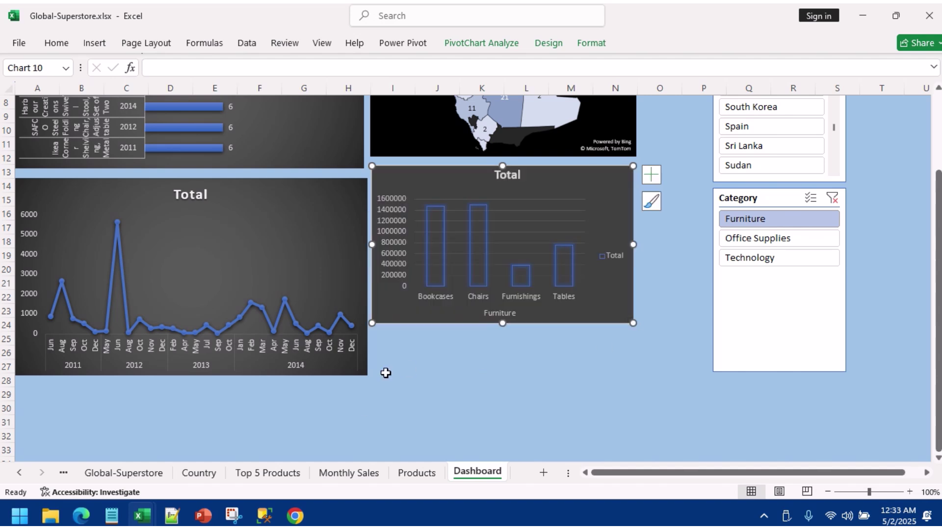
Step: Add a blank worksheet to the workbook and go to the Global-Superstore data sheet
left_click(540, 473)
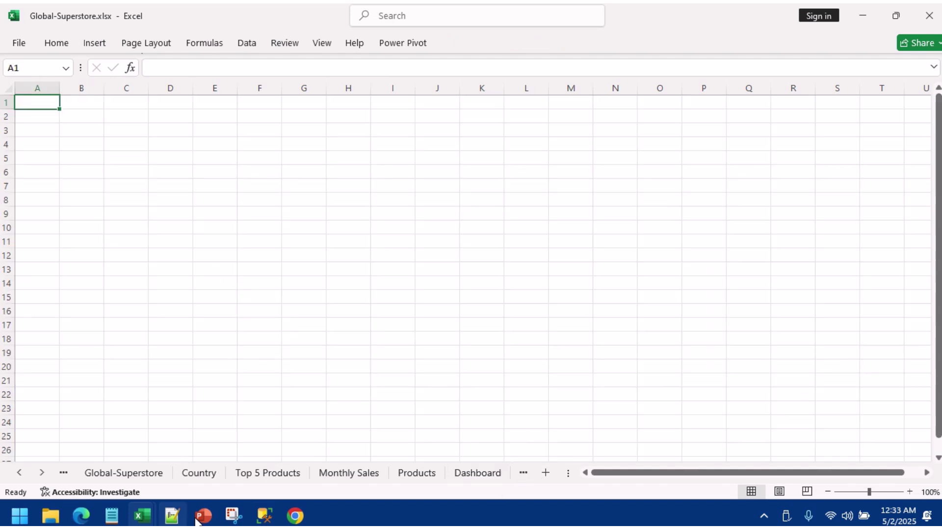
left_click(20, 472)
left_click(19, 472)
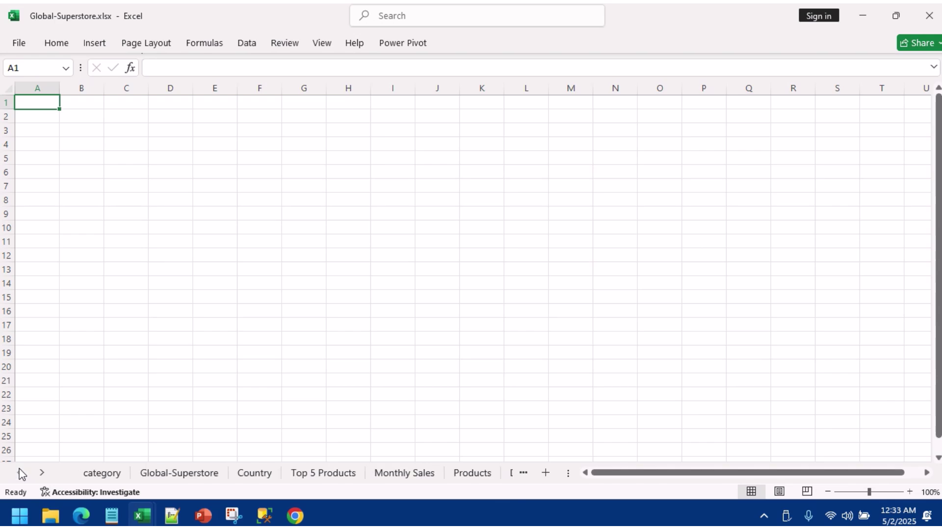
left_click(179, 473)
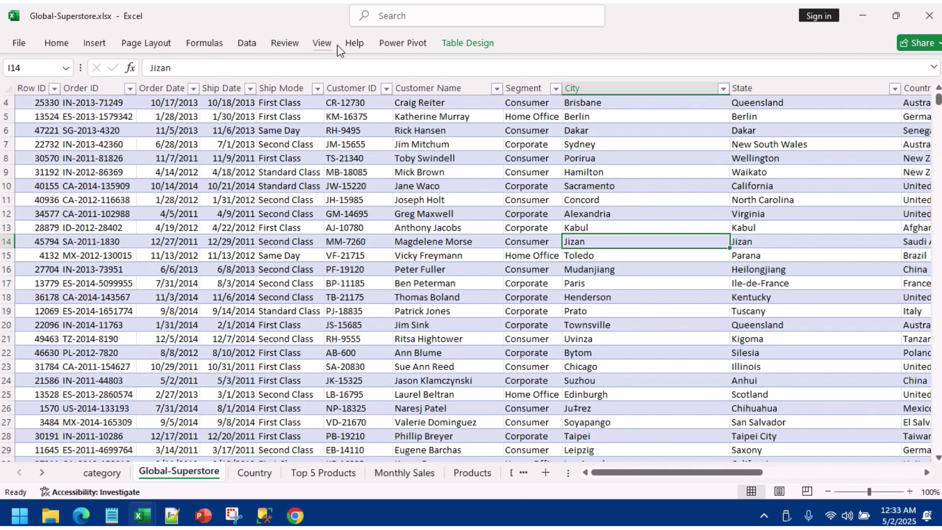
Step: Create a PivotTable on a new worksheet from the Power Pivot data model
left_click(400, 44)
left_click(31, 69)
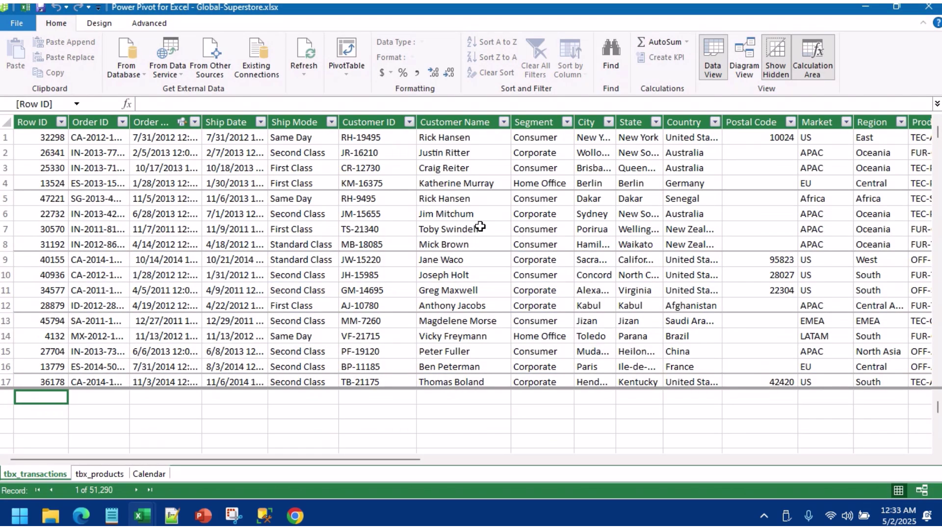
left_click(347, 59)
left_click(366, 92)
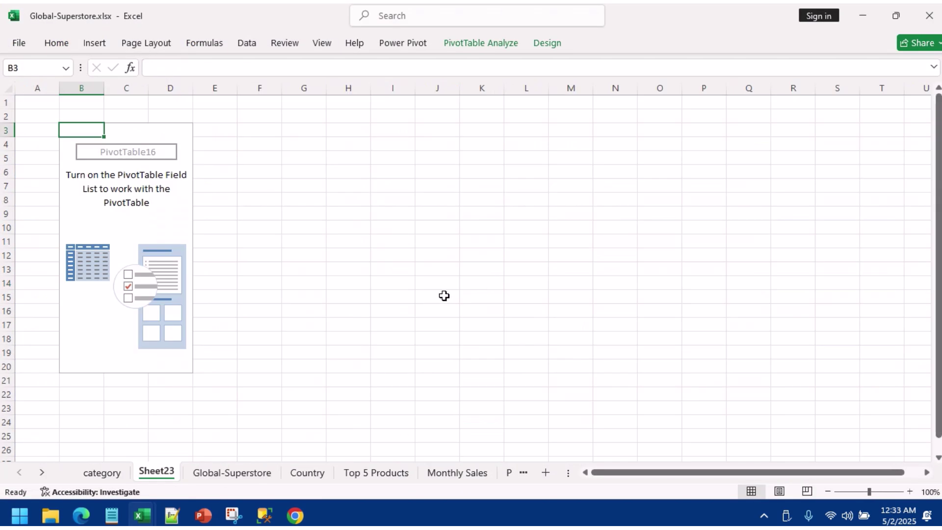
Step: Rename the new PivotTable's sheet as "top 5 countries"
right_click(167, 475)
left_click(201, 323)
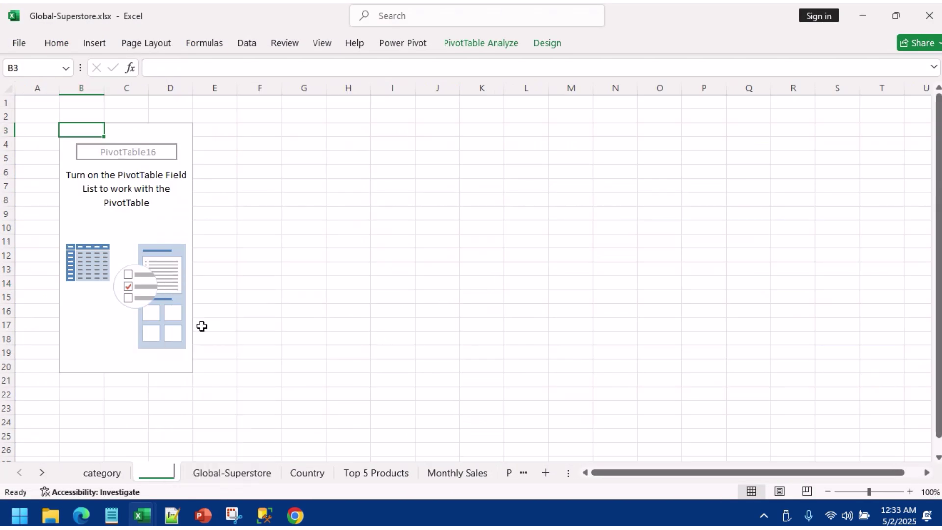
type("top")
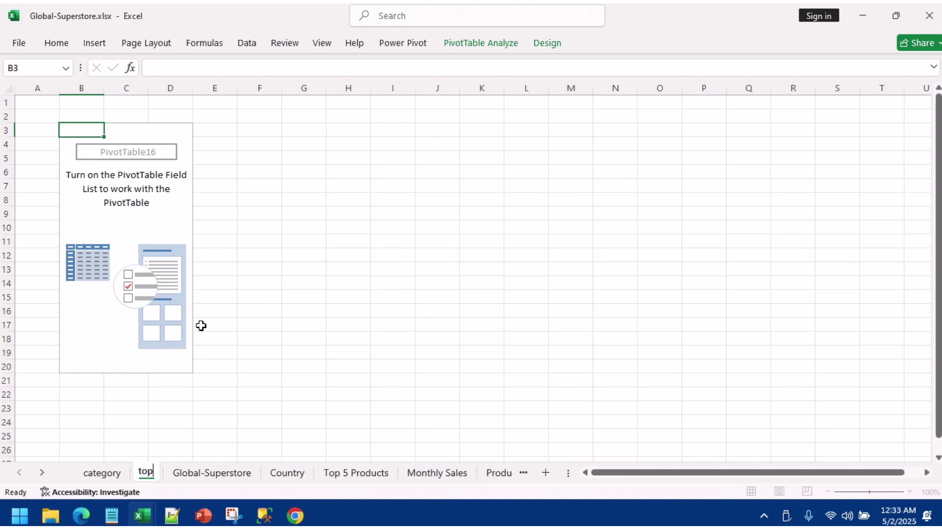
key("Return")
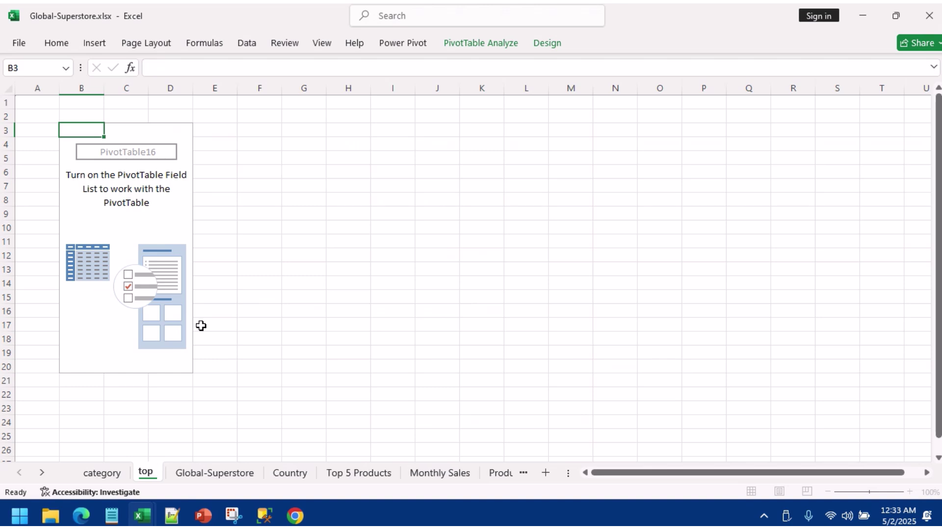
type("5 countr")
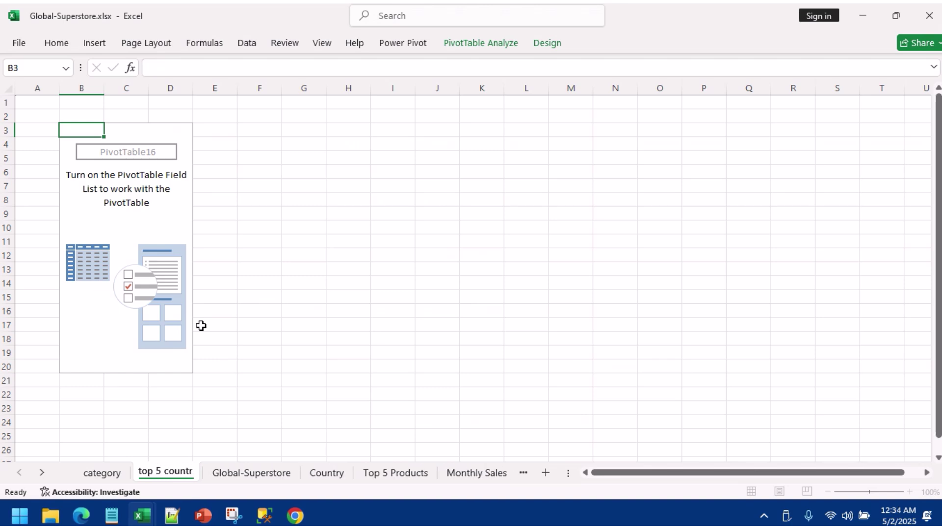
type("ies")
key("Return")
Step: Show the field list of the empty PivotTable and add the Country field from tbx_transactions to its rows
left_click(159, 198)
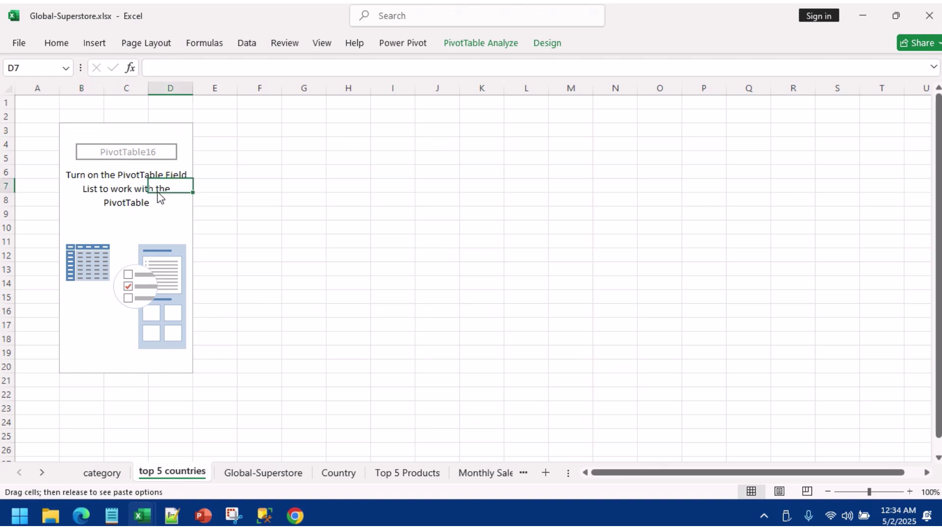
right_click(146, 218)
left_click(189, 349)
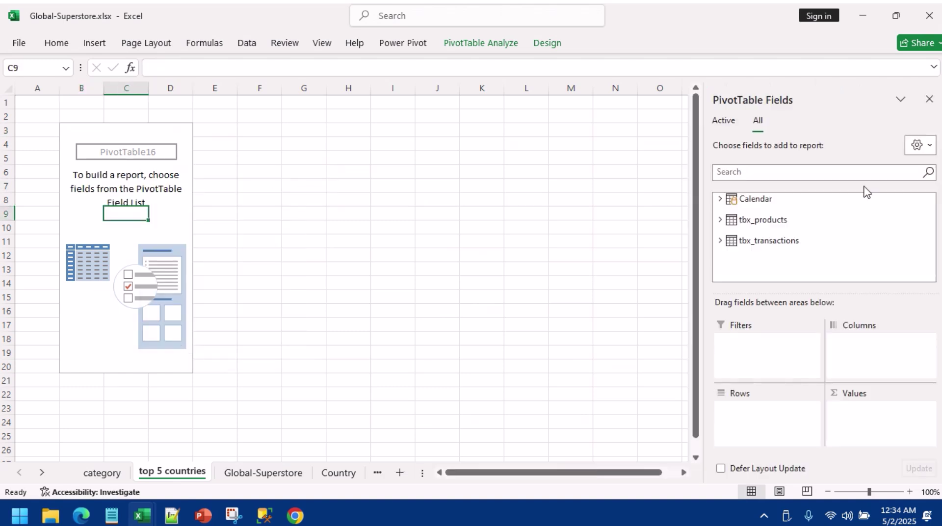
left_click(742, 172)
type("cou")
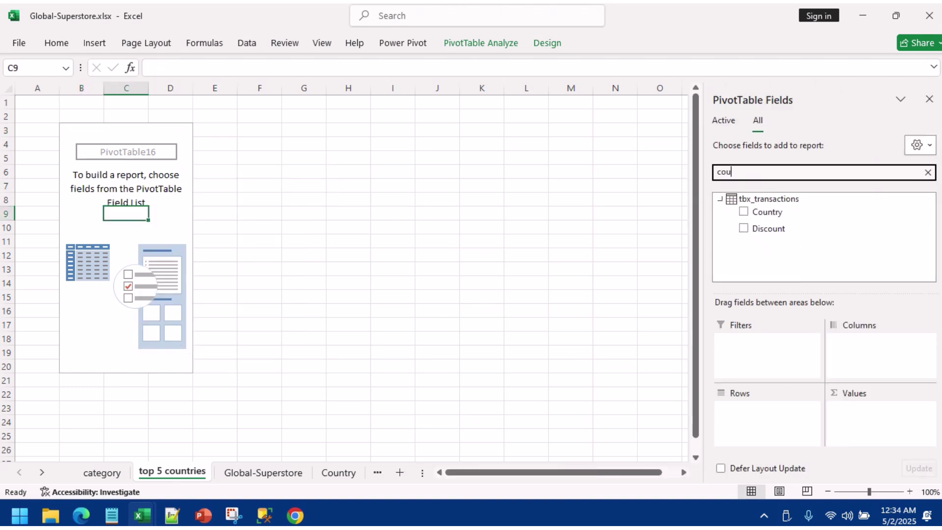
left_click(743, 211)
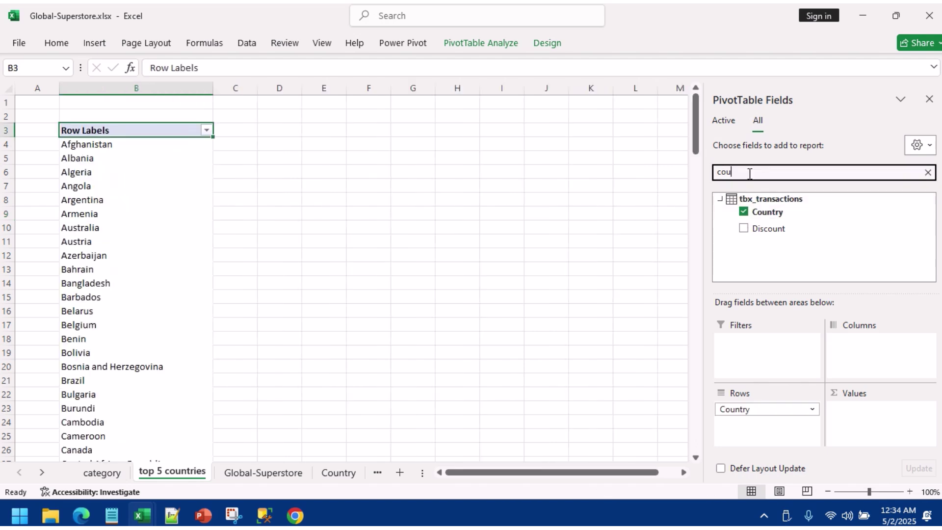
Step: Add the Sales and Profit fields from tbx_transactions to the PivotTable's values
left_click_drag(752, 172, 675, 171)
type("sale")
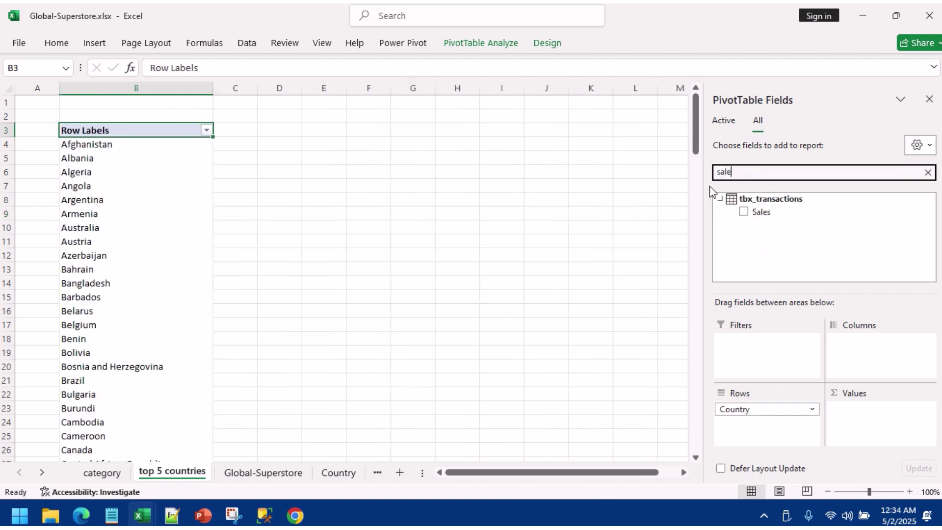
left_click(751, 213)
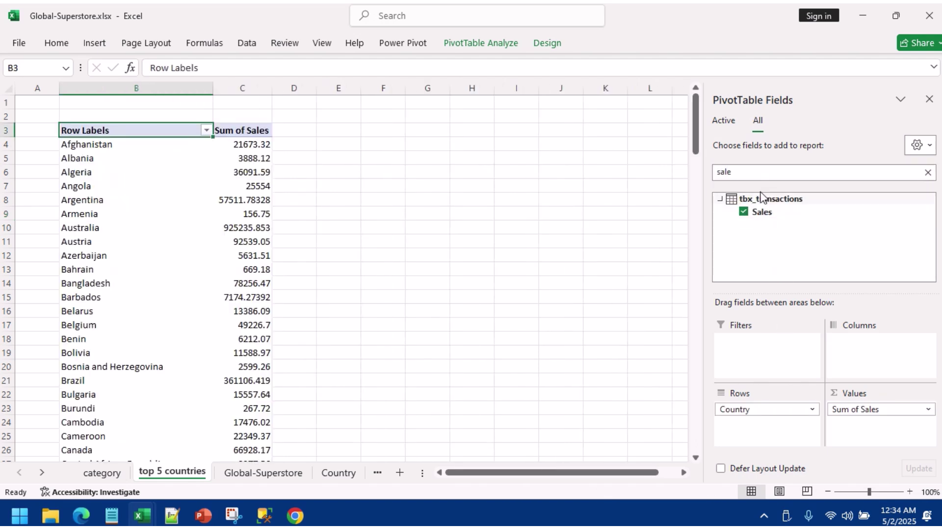
left_click(744, 175)
type("pr")
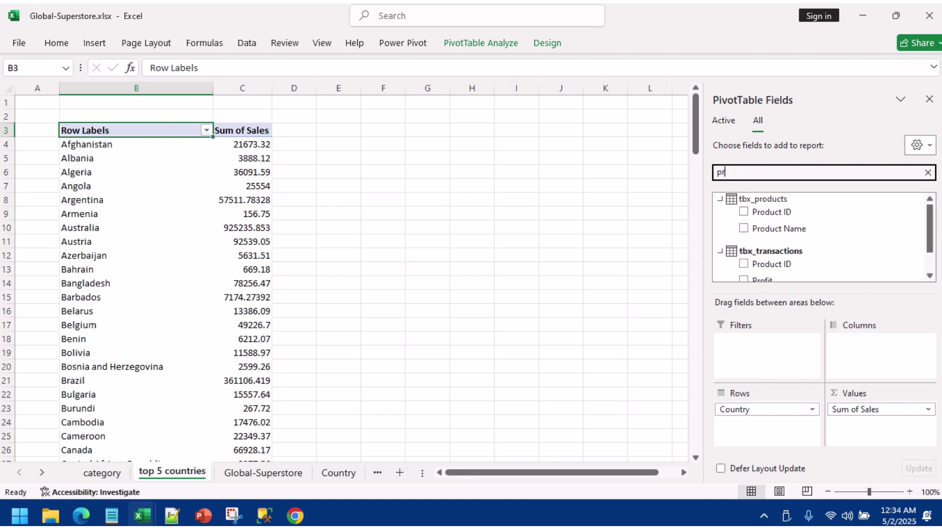
scroll(756, 269, "down", 1)
left_click(744, 250)
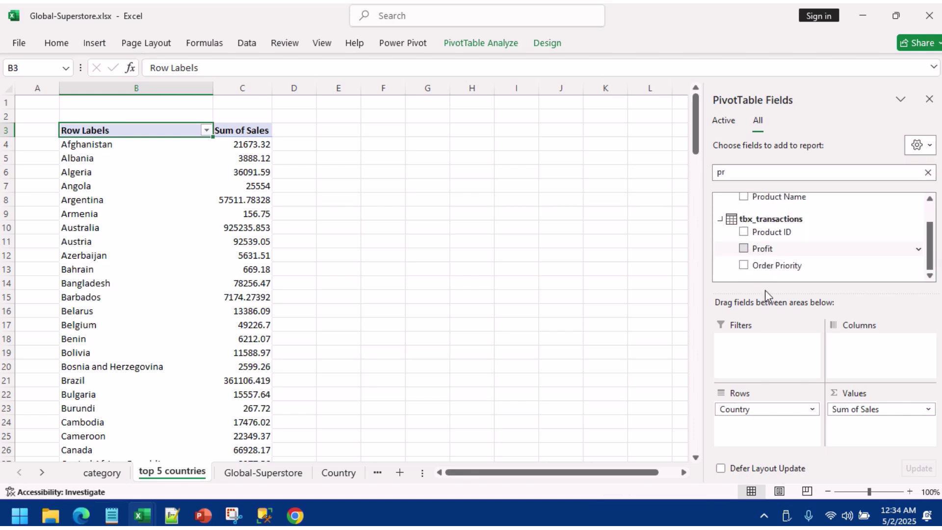
Step: Insert a Clustered Column PivotChart of sales and profit by country from the PivotTable
left_click(256, 297)
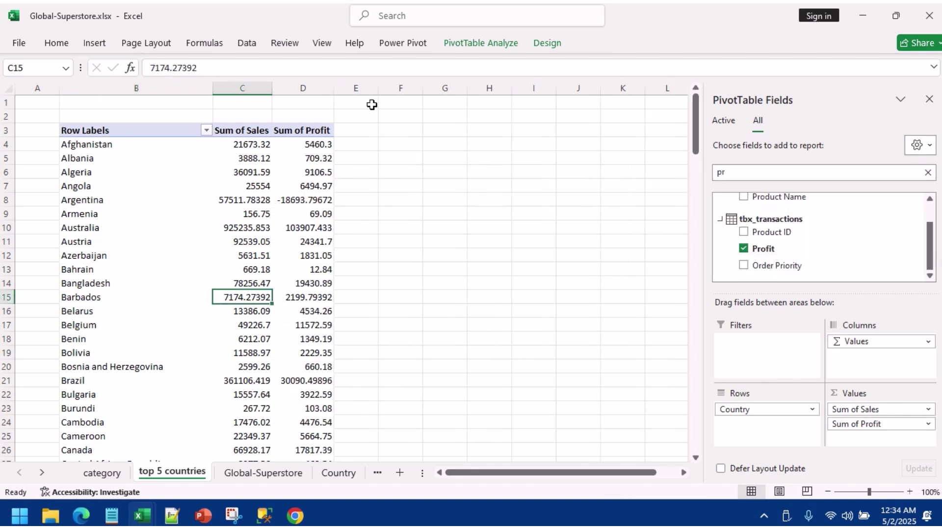
left_click(408, 47)
left_click(95, 44)
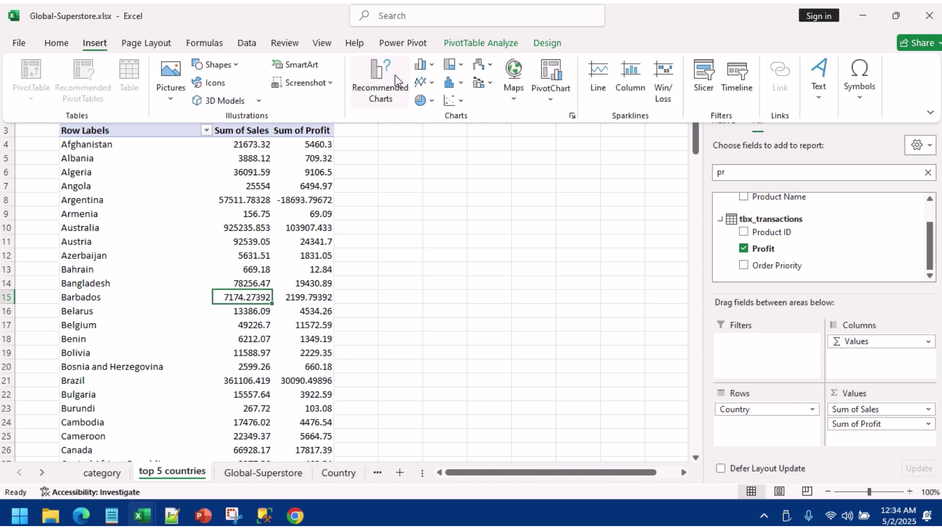
left_click(384, 97)
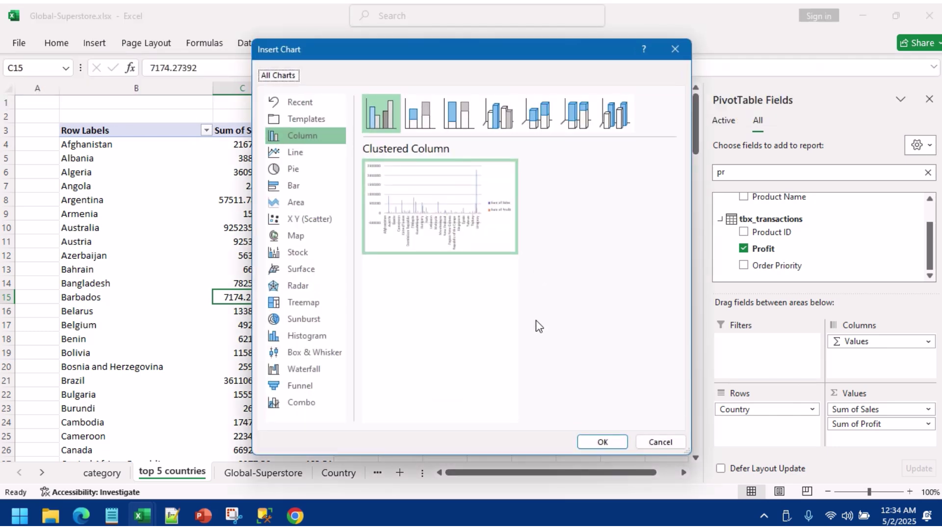
left_click(599, 442)
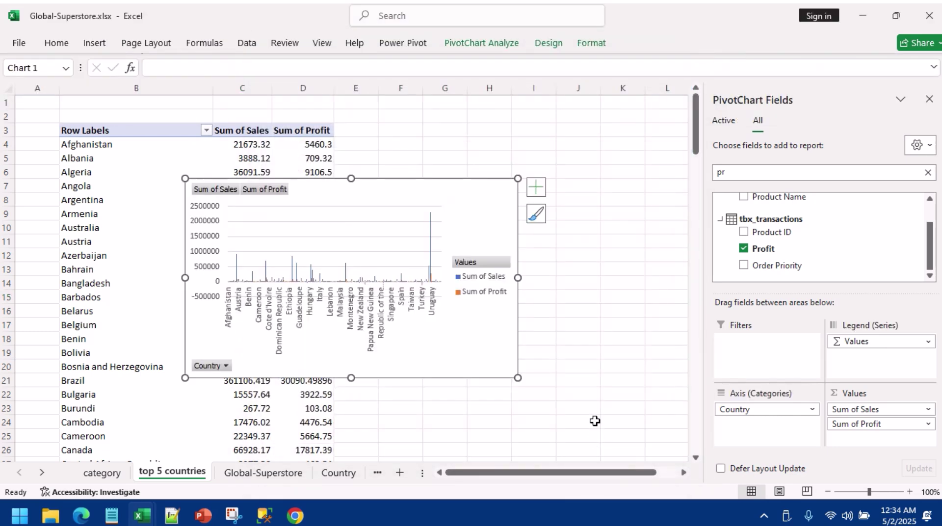
Step: Move the PivotChart clear of the PivotTable and filter Country to the top 5 items by Sum of Sales
left_click_drag(402, 189, 574, 185)
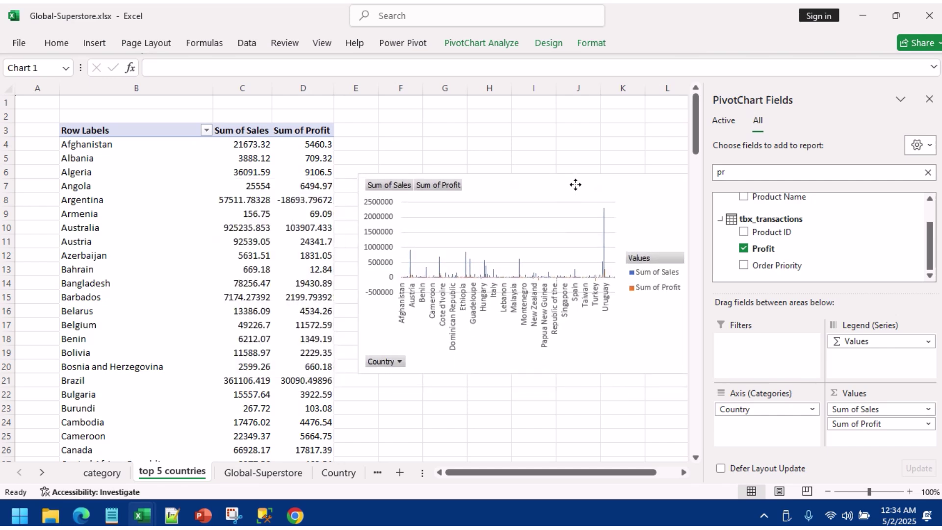
left_click(206, 130)
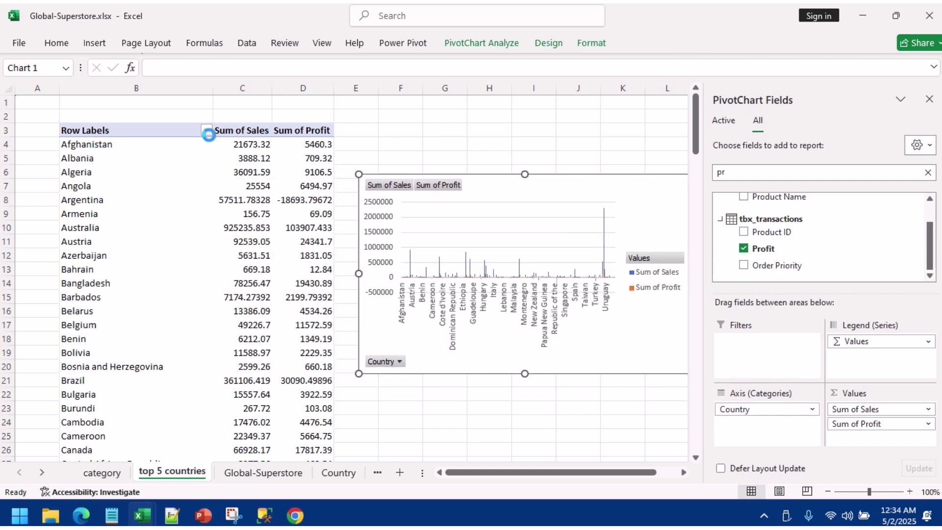
mouse_move(181, 250)
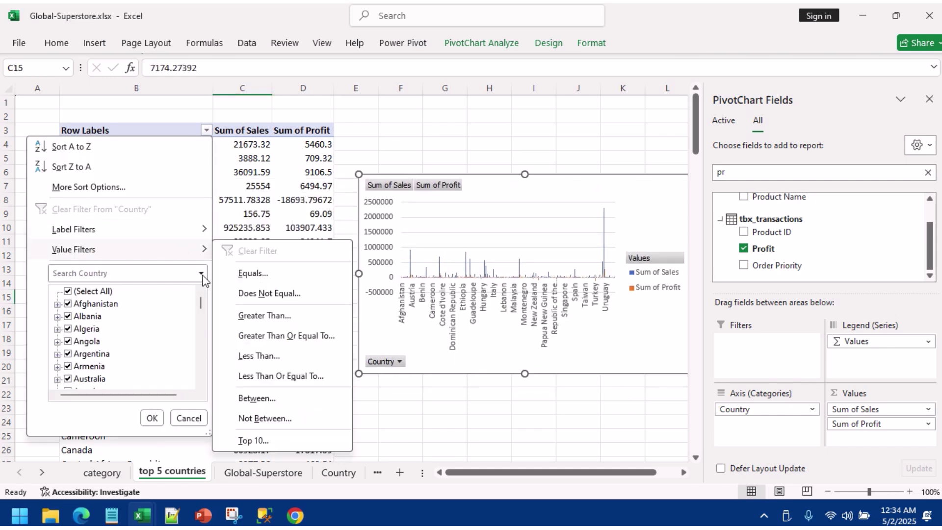
left_click(253, 440)
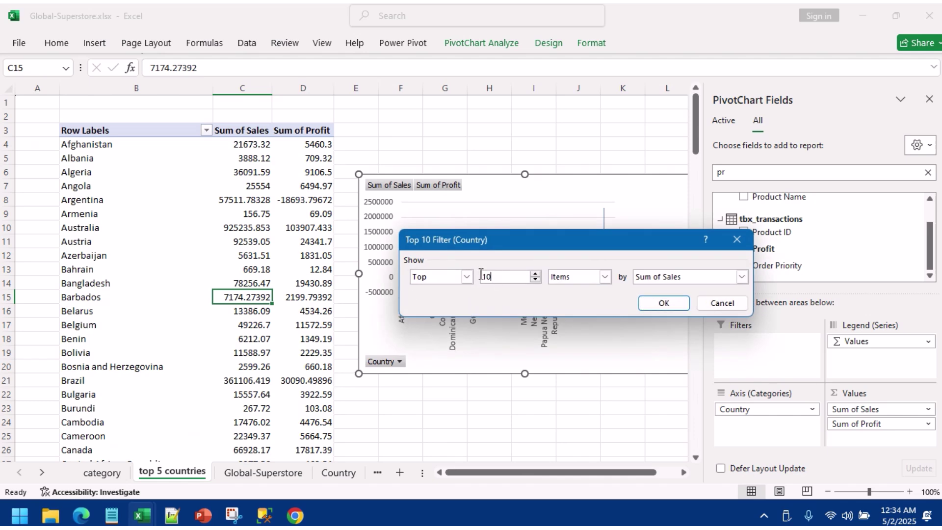
type("5")
left_click(665, 303)
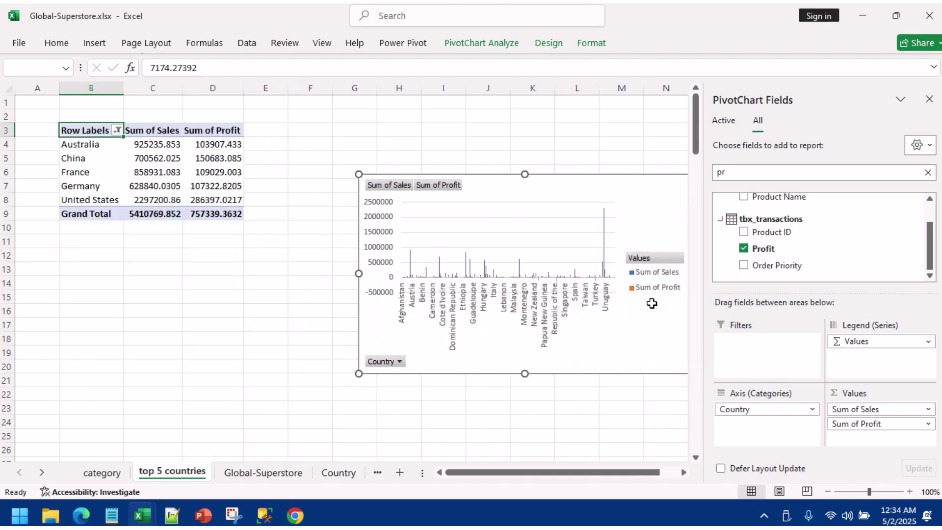
Step: Enlarge the PivotChart slightly and sort the PivotTable's countries by Sum of Profit from largest to smallest
left_click(557, 326)
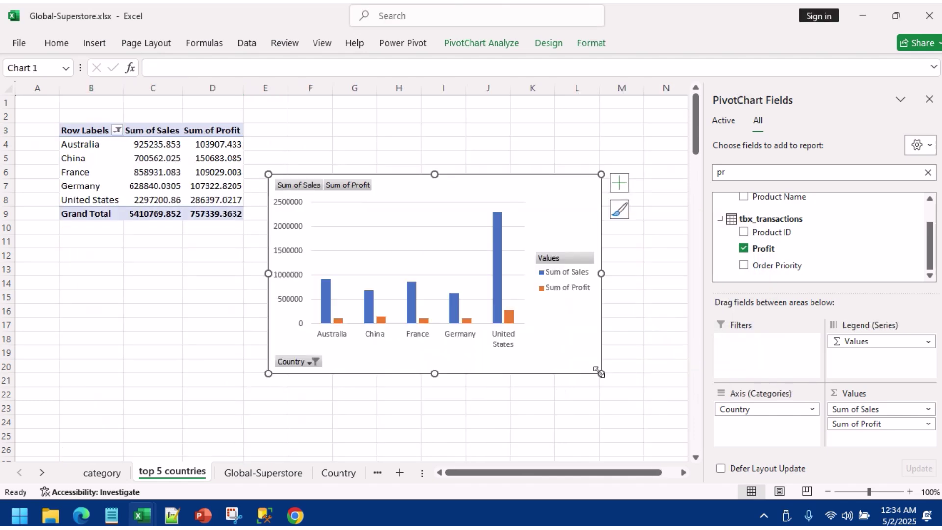
left_click_drag(601, 373, 632, 396)
left_click(253, 144)
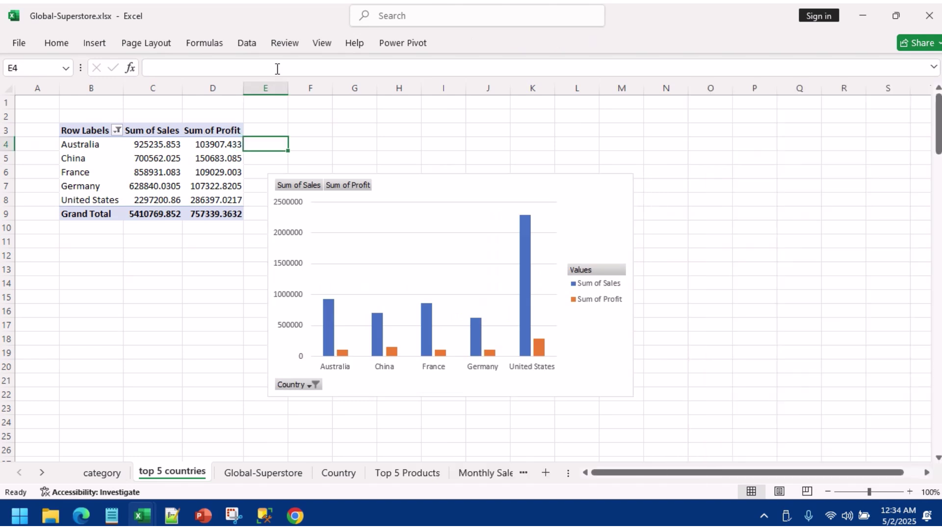
left_click(248, 44)
left_click(464, 88)
left_click(238, 129)
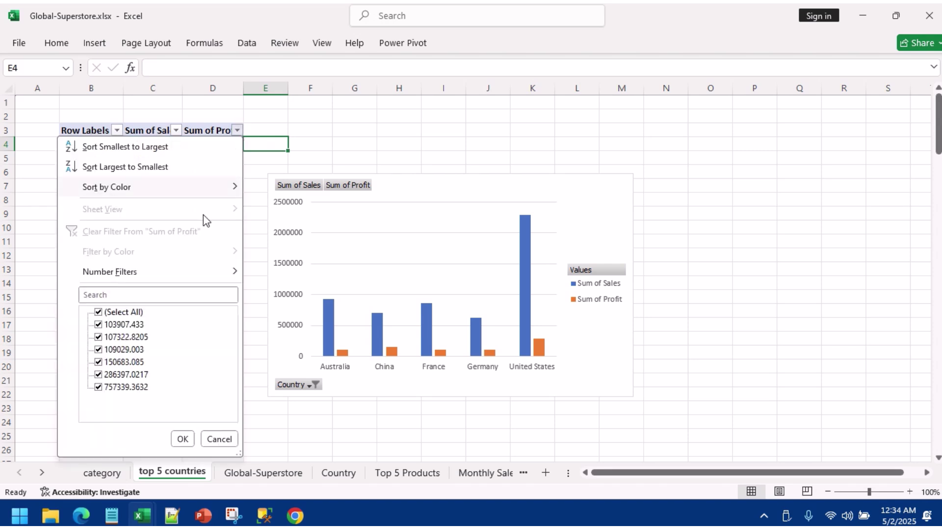
left_click(162, 169)
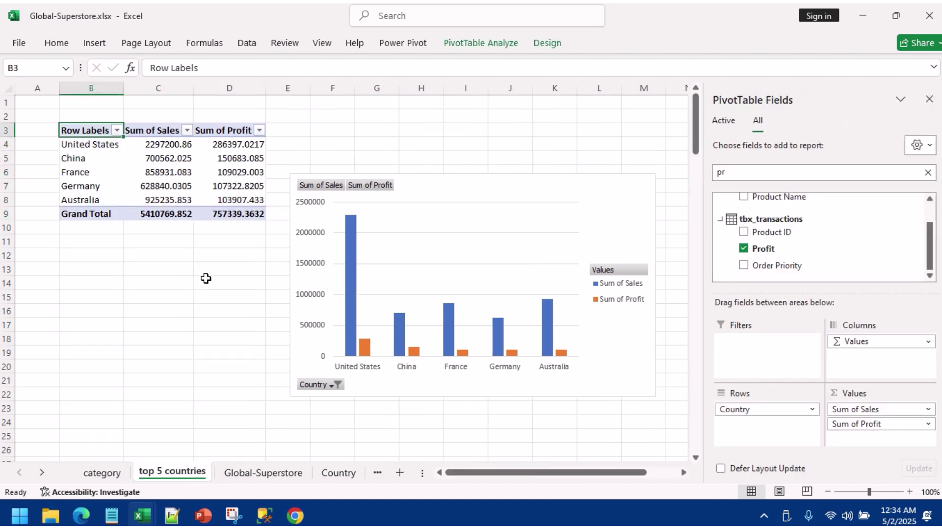
Step: Apply the dark gradient chart style to the top 5 countries PivotChart
left_click(413, 208)
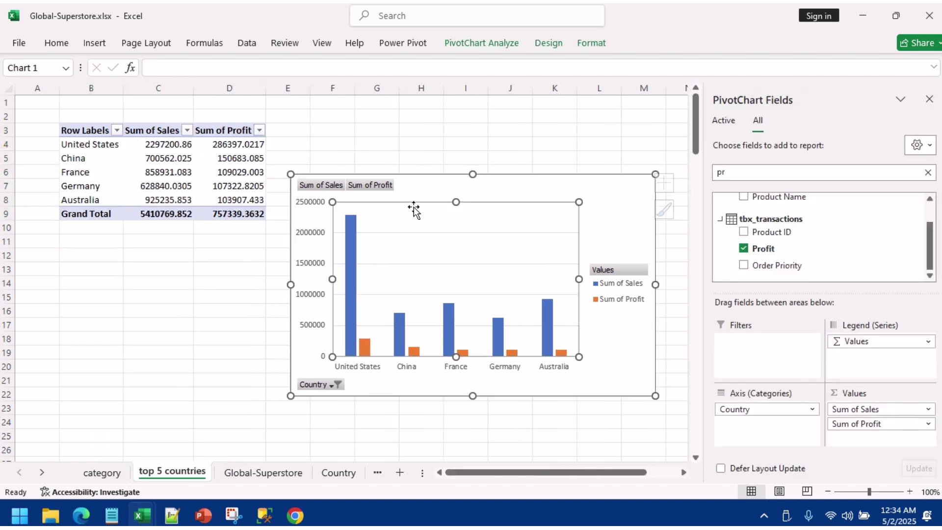
left_click(548, 43)
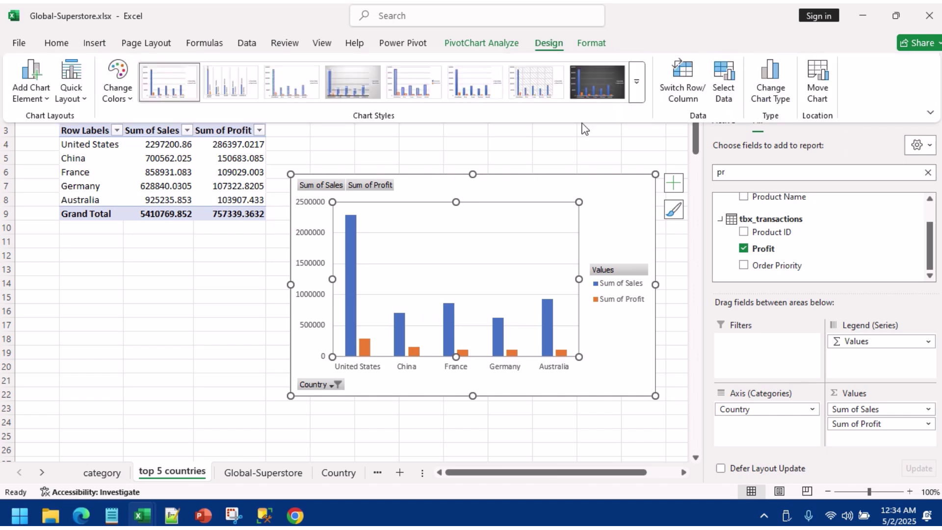
left_click(592, 96)
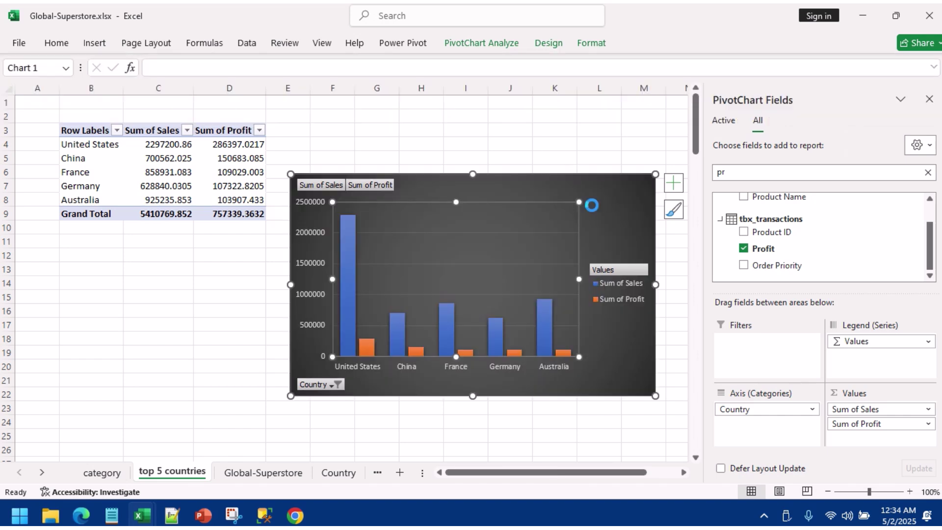
Step: Copy the top 5 countries chart and paste it onto the Dashboard sheet below the category sales chart
left_click(41, 472)
left_click(42, 472)
left_click(42, 472)
left_click(41, 472)
left_click(41, 472)
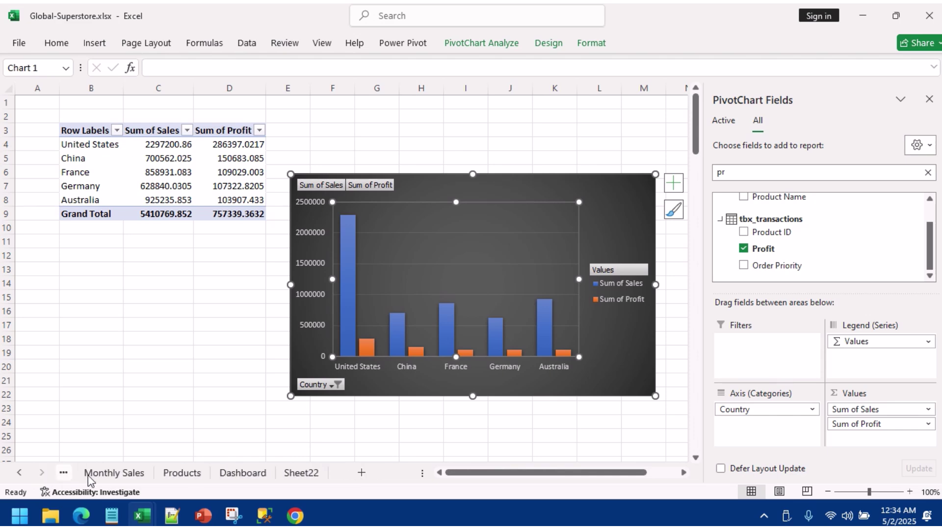
left_click(237, 477)
left_click(421, 365)
key("ctrl+v")
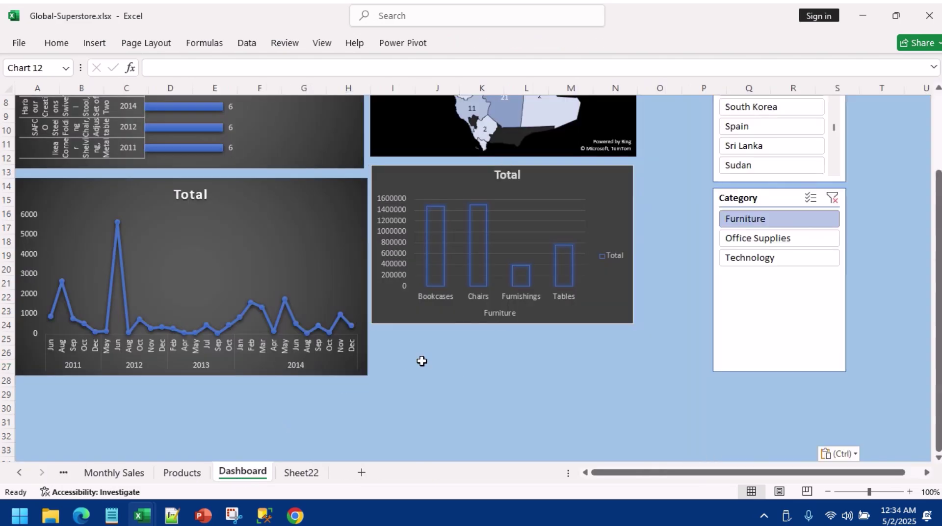
Step: Move the category chart below the monthly line chart and fit the top 5 countries chart into its place, narrowed to clear the slicers
left_click_drag(517, 190, 198, 412)
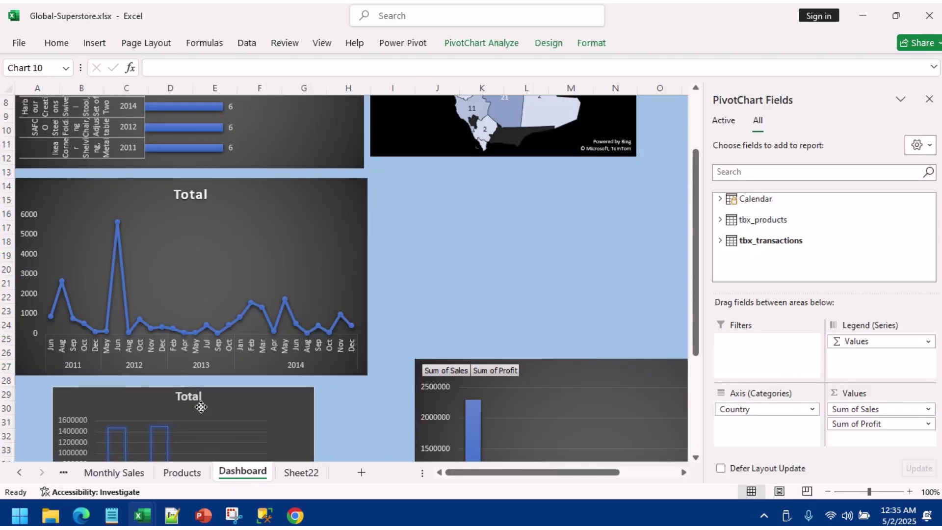
left_click_drag(557, 378, 513, 185)
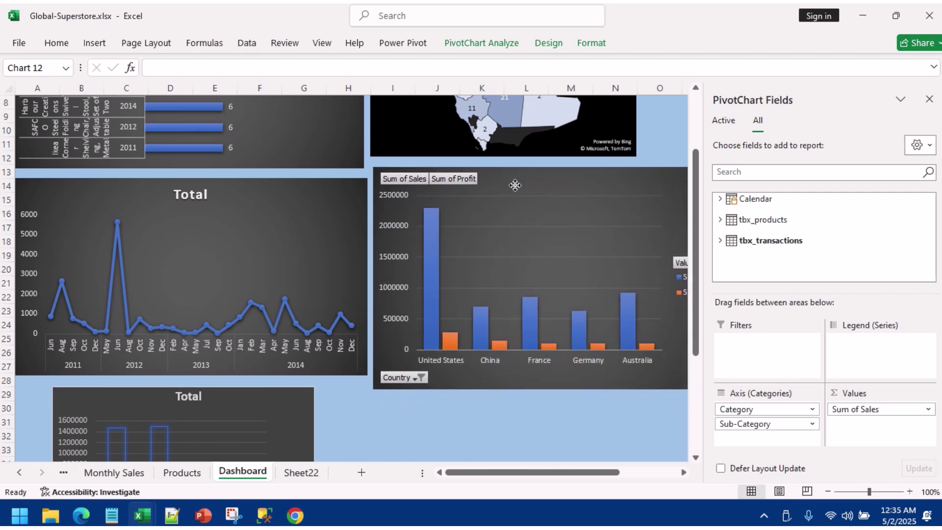
left_click(929, 99)
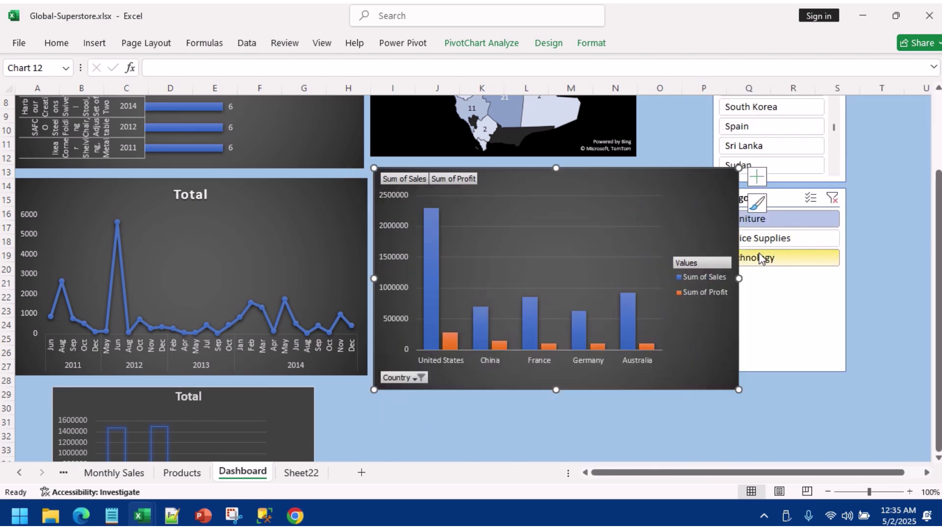
left_click_drag(738, 279, 683, 276)
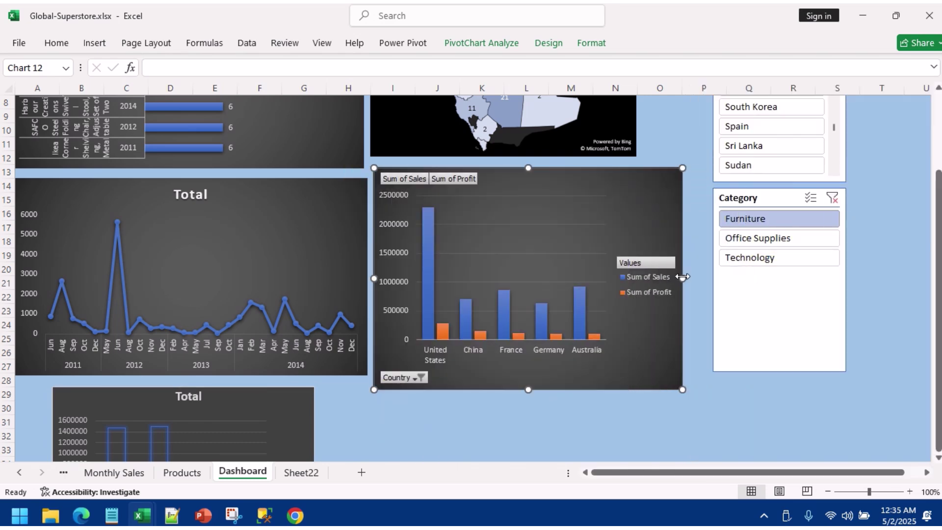
Step: Widen the map chart to match the countries chart below it and nudge the monthly sales chart up slightly
scroll(675, 140, "up", 1)
left_click(675, 140)
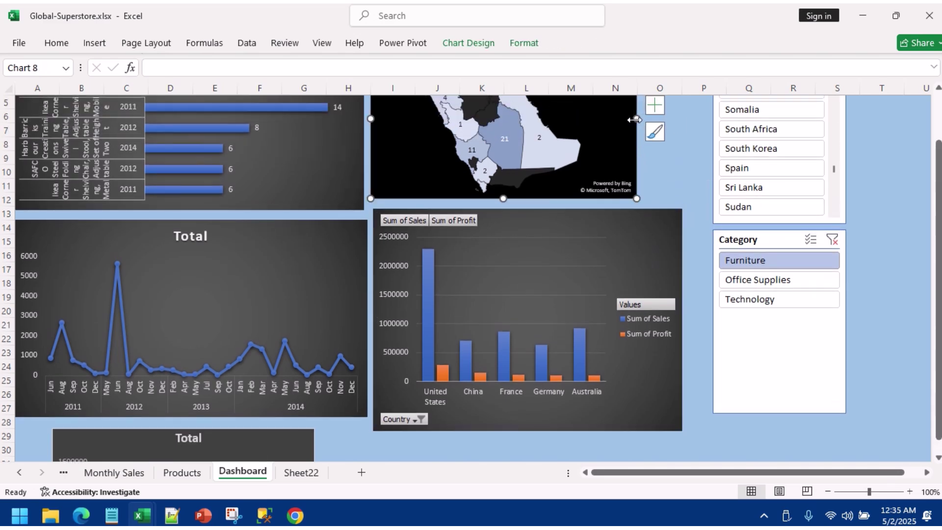
scroll(665, 196, "up", 1)
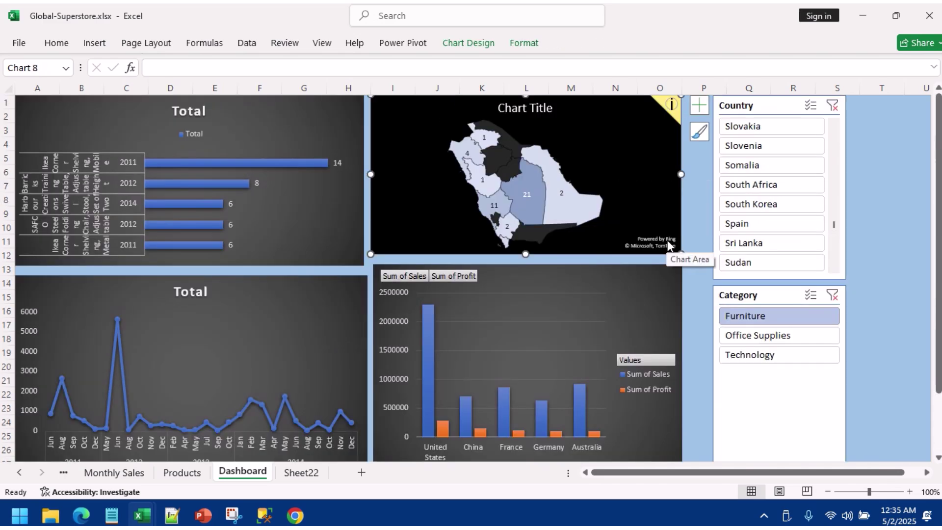
left_click(295, 304)
left_click_drag(290, 308, 291, 305)
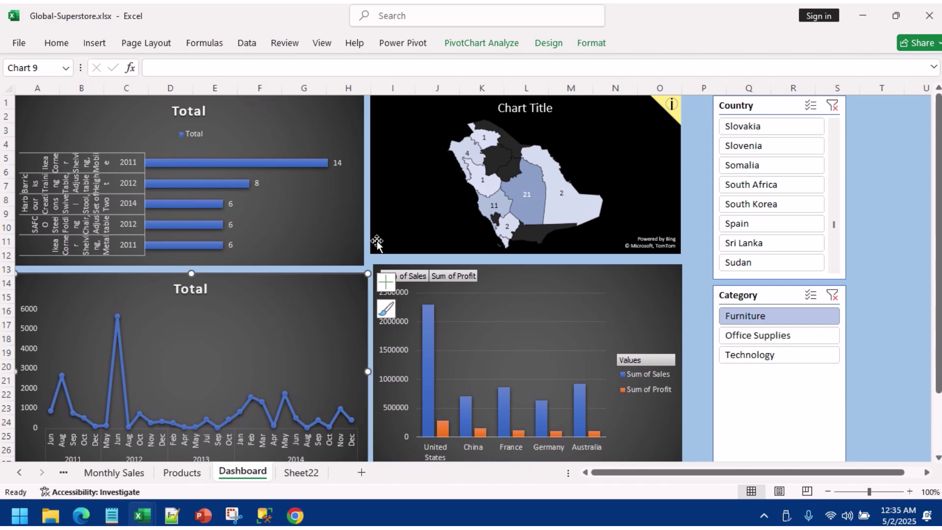
Step: Change the top products bar chart on the dashboard to a Line chart
left_click(253, 157)
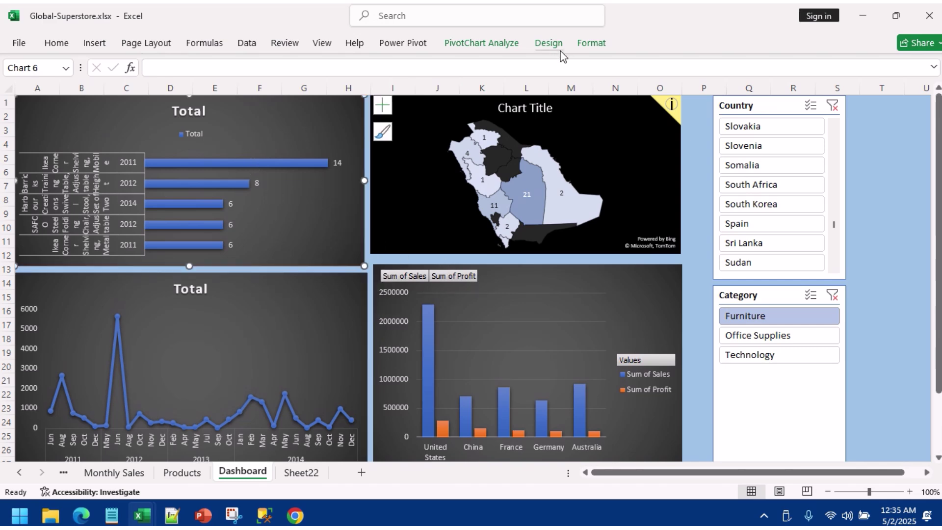
left_click(549, 42)
left_click(32, 98)
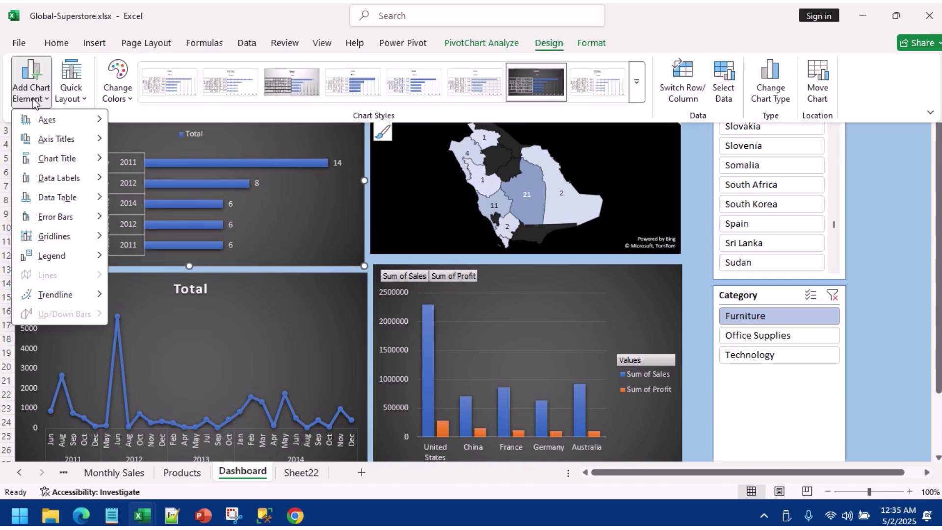
left_click(70, 93)
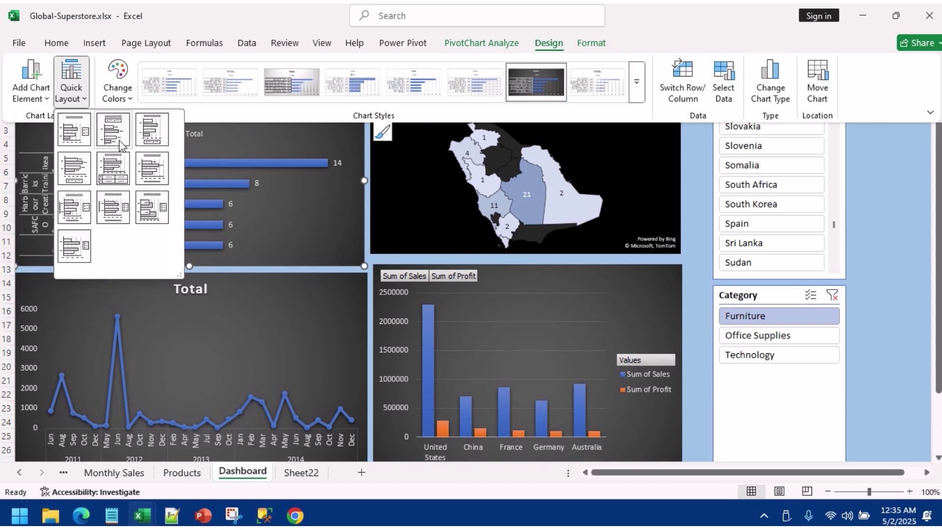
left_click(782, 94)
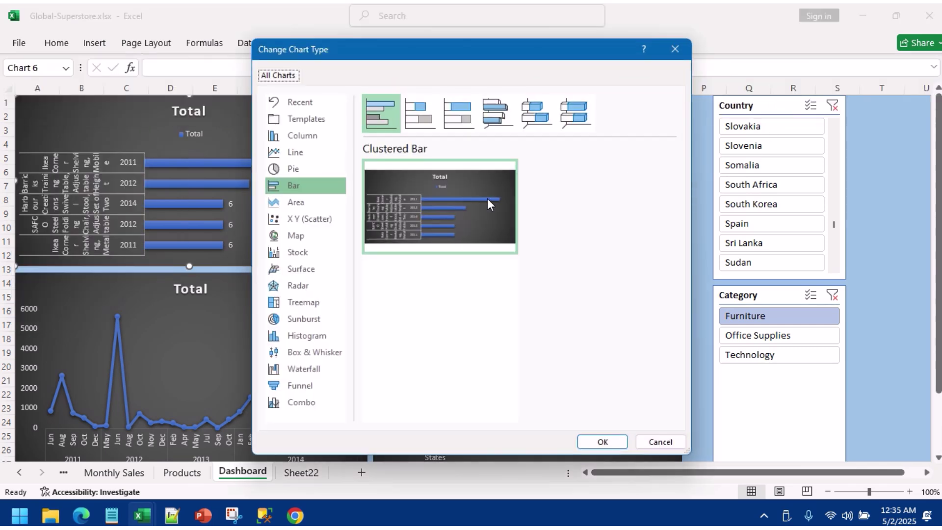
left_click(308, 154)
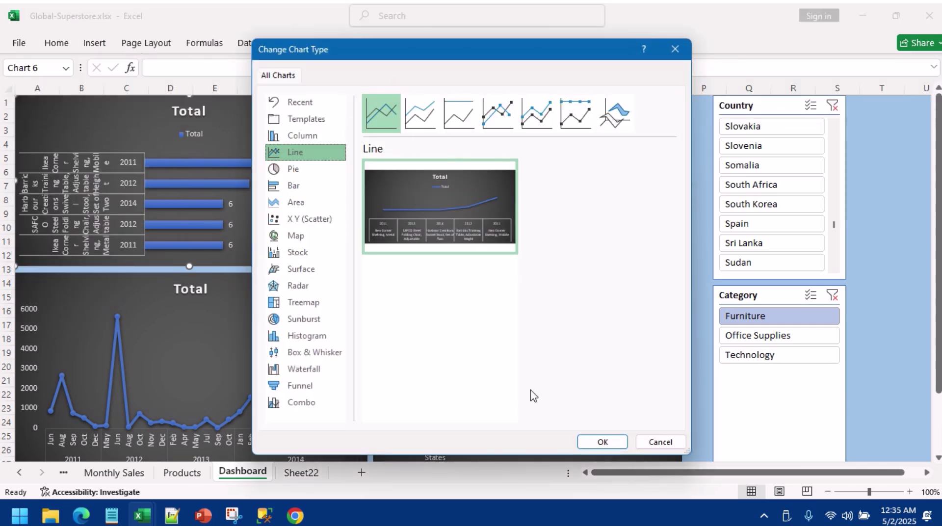
left_click(603, 442)
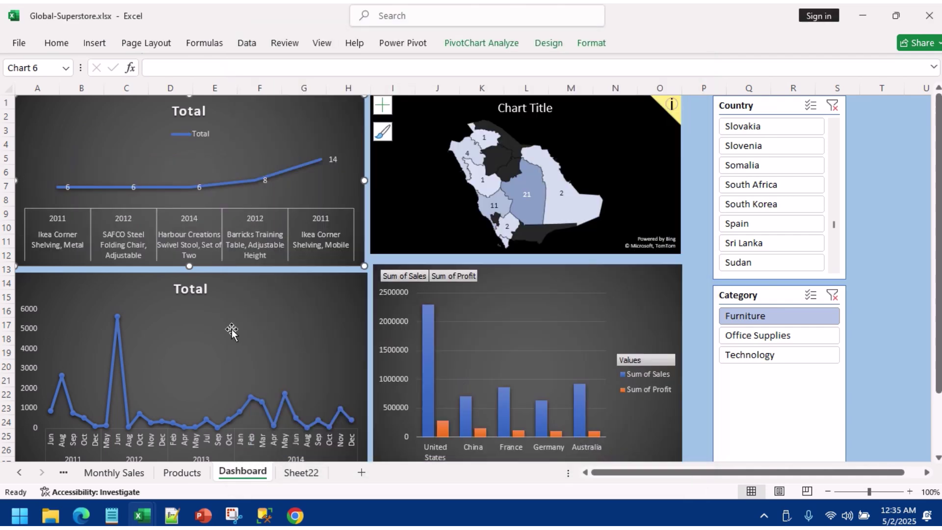
left_click(211, 325)
left_click(142, 157)
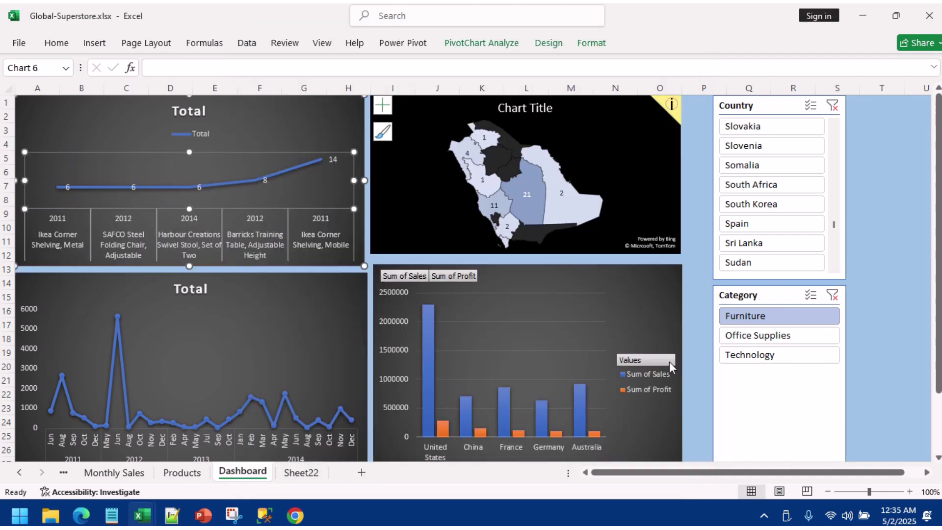
Step: Align the category chart directly under the monthly sales chart and widen it to nearly the same width
scroll(527, 395, "down", 3)
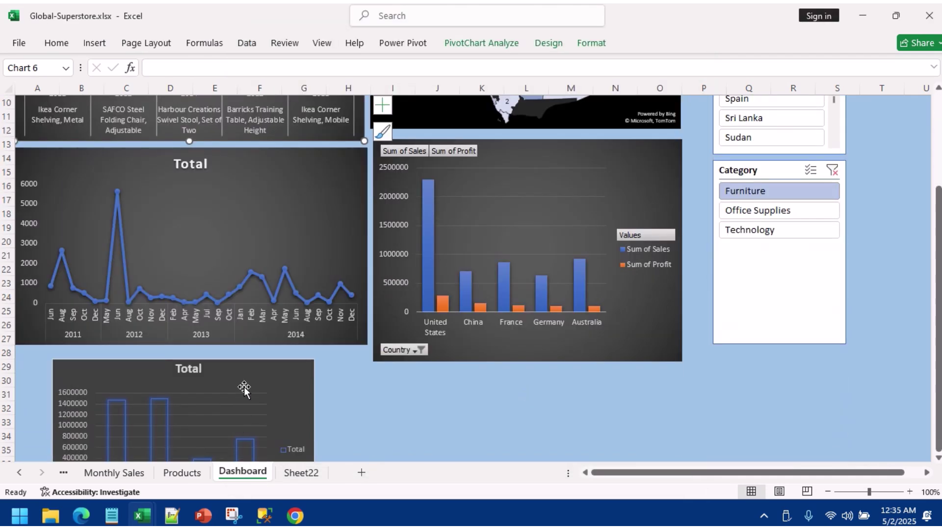
left_click_drag(244, 388, 215, 378)
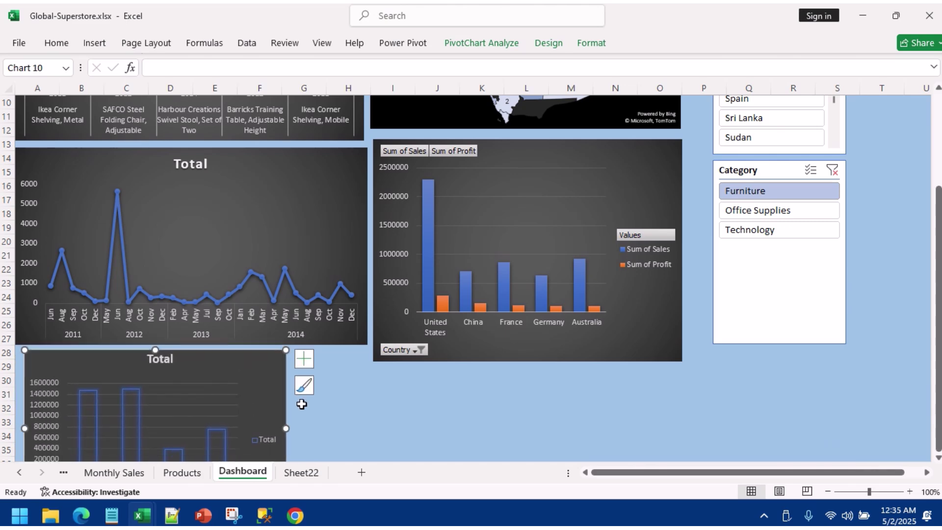
left_click_drag(289, 426, 365, 421)
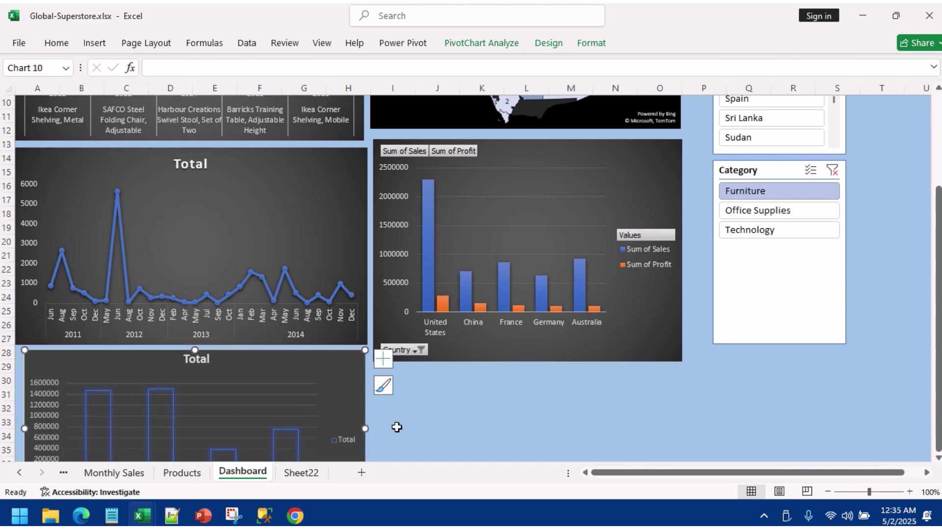
left_click(425, 419)
Step: Move the Country and Category slicers side by side to the dashboard's far right and place the category chart between the map and slicers
scroll(425, 420, "down", 2, "ctrl")
scroll(439, 410, "up", 4)
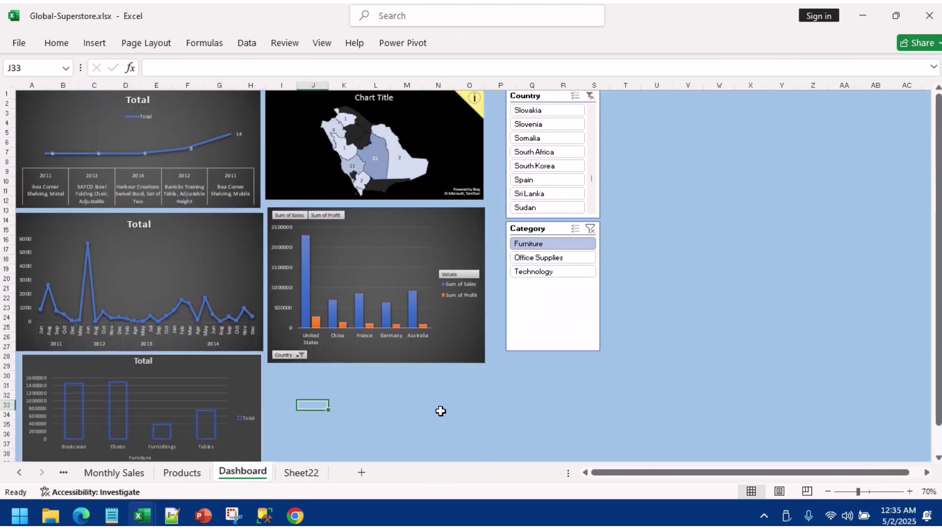
left_click(399, 413)
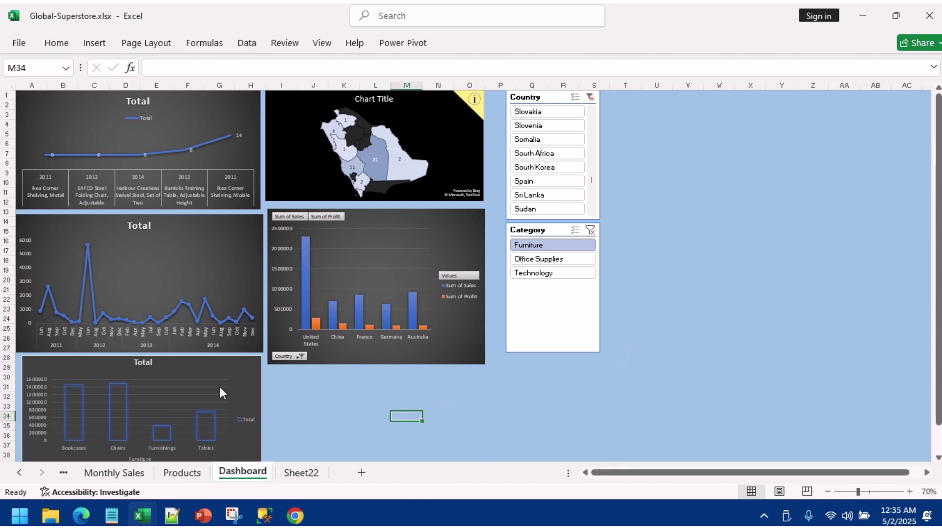
left_click(213, 363)
left_click_drag(550, 98, 814, 90)
left_click_drag(542, 96, 767, 96)
left_click_drag(545, 231, 868, 101)
left_click_drag(62, 381, 528, 115)
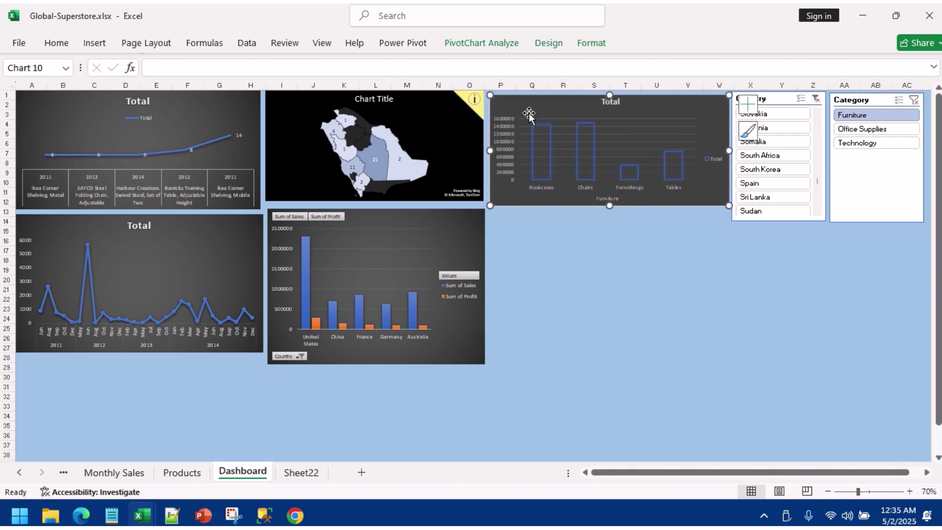
left_click(593, 280)
Step: Delete the empty worksheet Sheet22 from the workbook
left_click(121, 474)
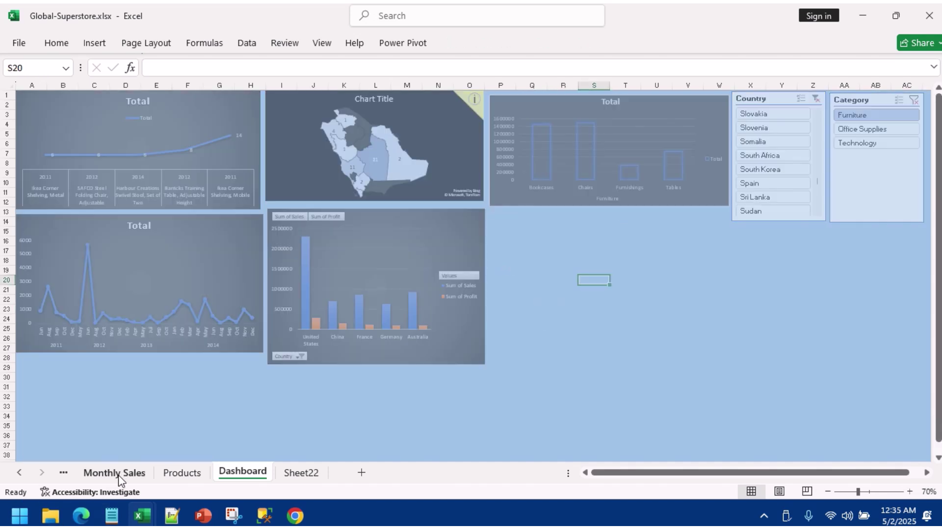
left_click(314, 480)
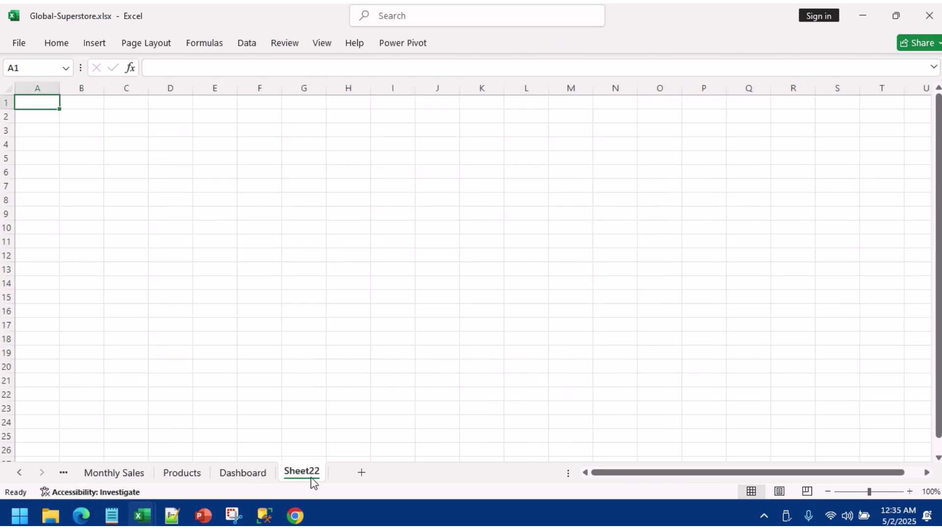
right_click(308, 478)
left_click(347, 301)
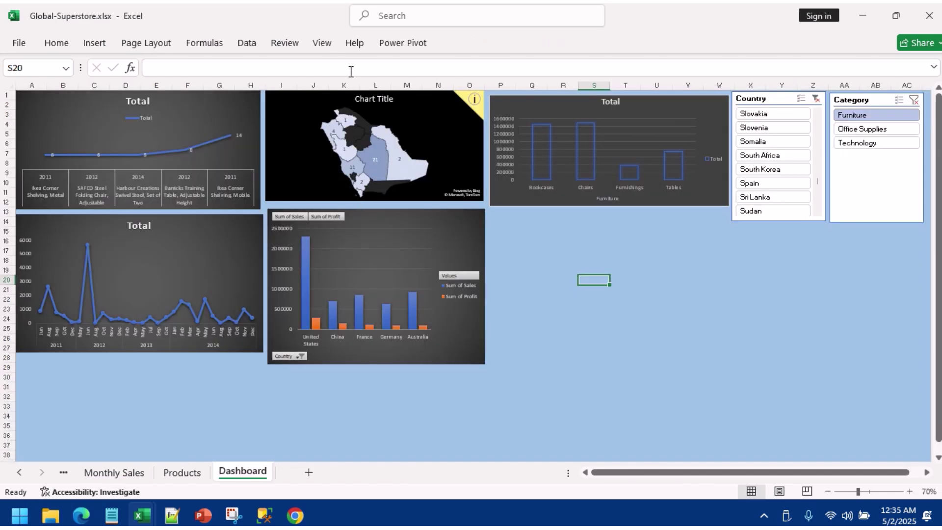
Step: Create a PivotTable from the Power Pivot data model on a new worksheet
left_click(87, 47)
left_click(400, 43)
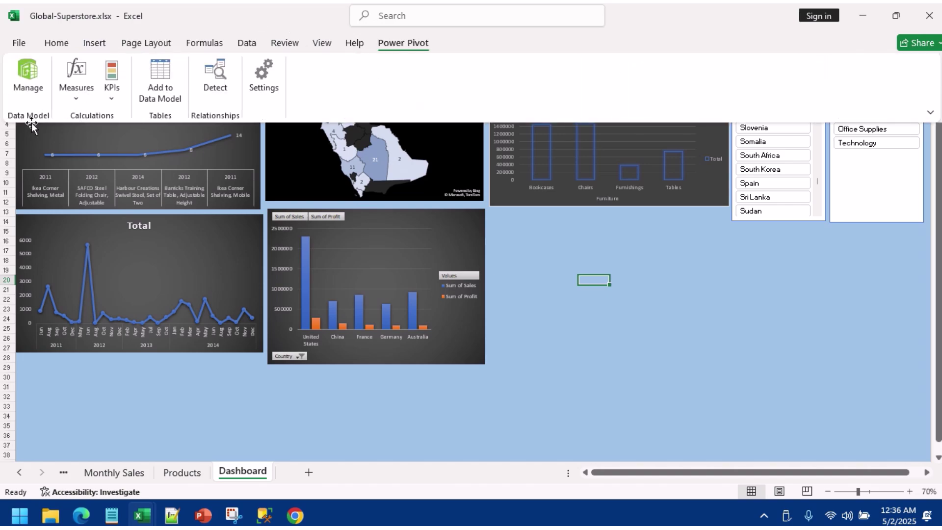
left_click(28, 74)
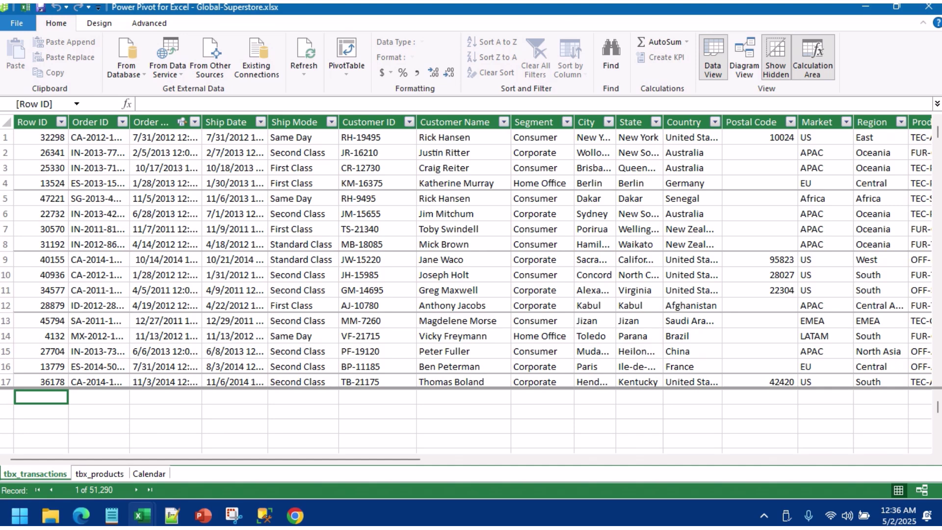
left_click(345, 70)
left_click(354, 91)
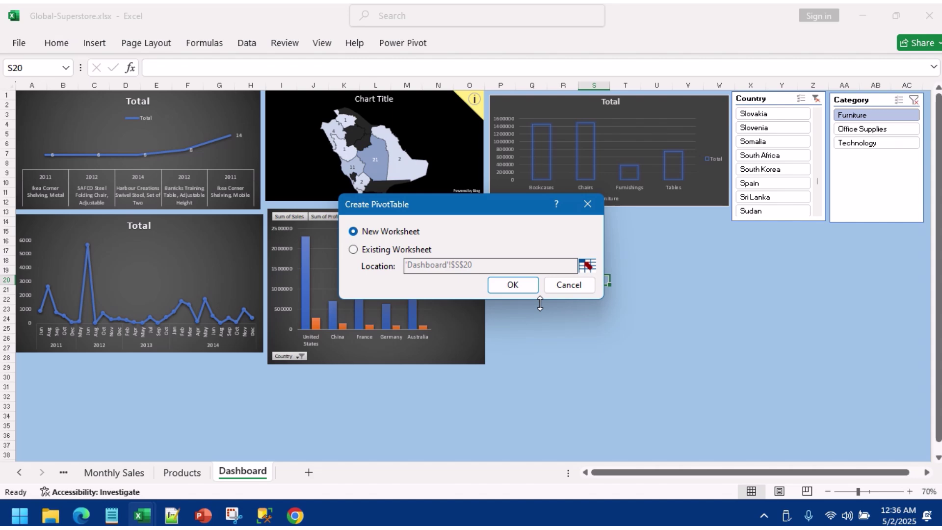
left_click(520, 289)
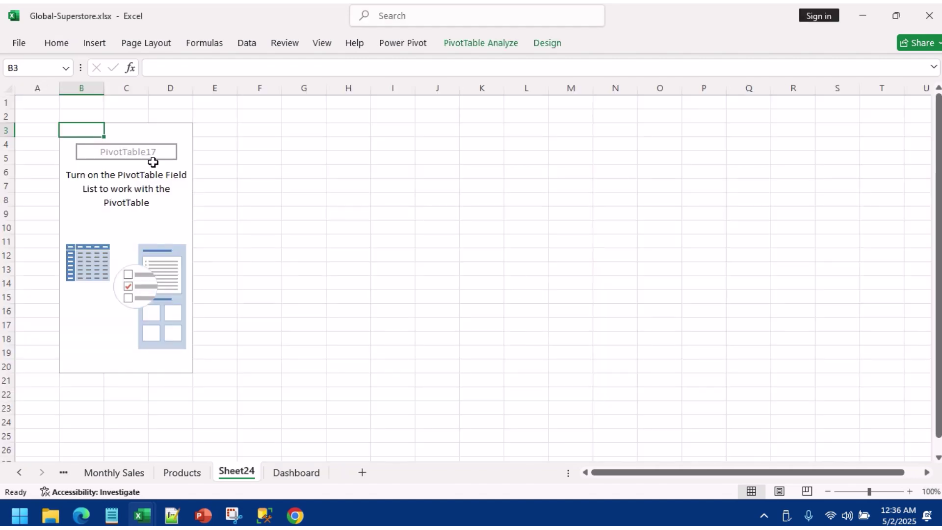
Step: Show the new PivotTable's field list and add State to the rows and Sales to the values
left_click(121, 154)
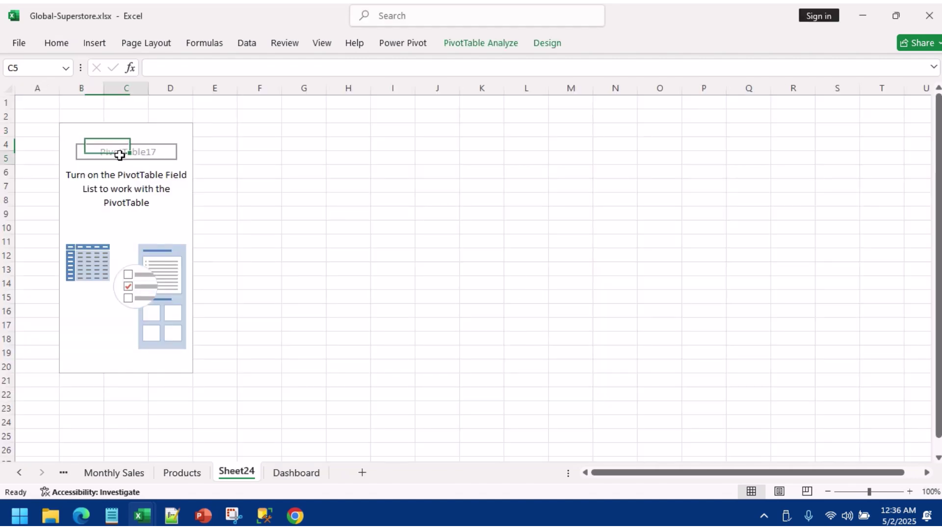
left_click(109, 216)
right_click(171, 241)
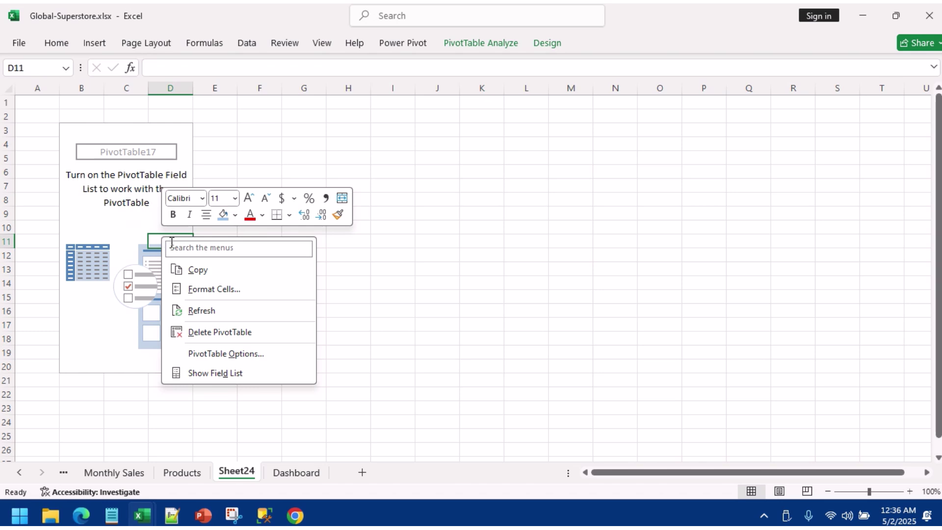
left_click(213, 374)
left_click(775, 173)
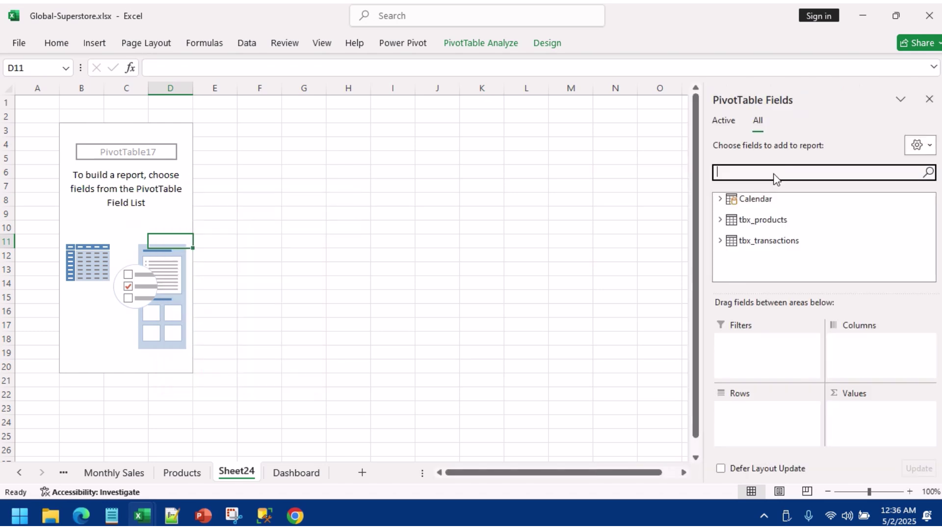
type("sta")
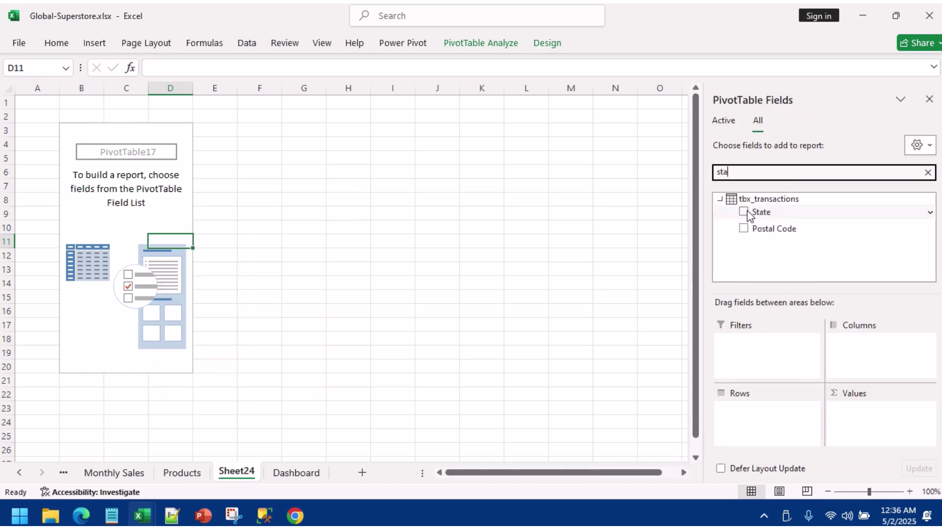
left_click(743, 212)
left_click_drag(730, 173, 685, 179)
type("sal")
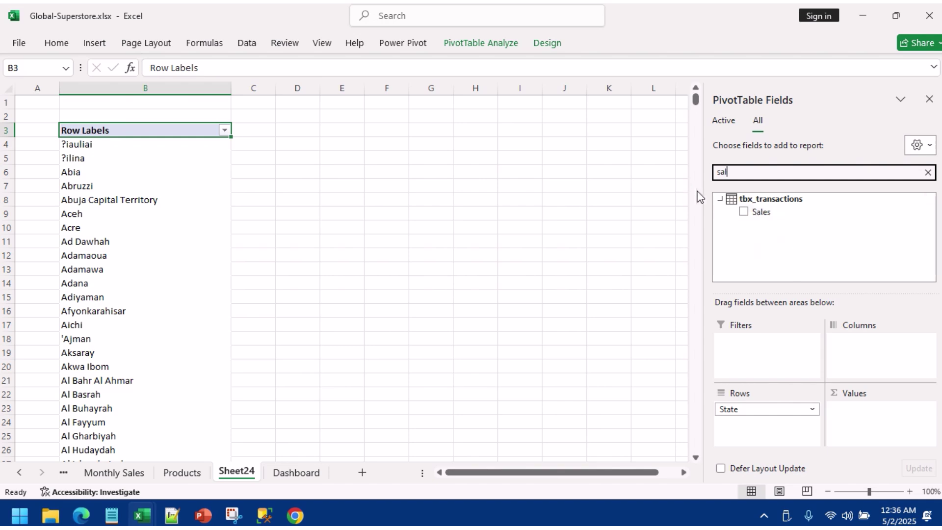
left_click(743, 213)
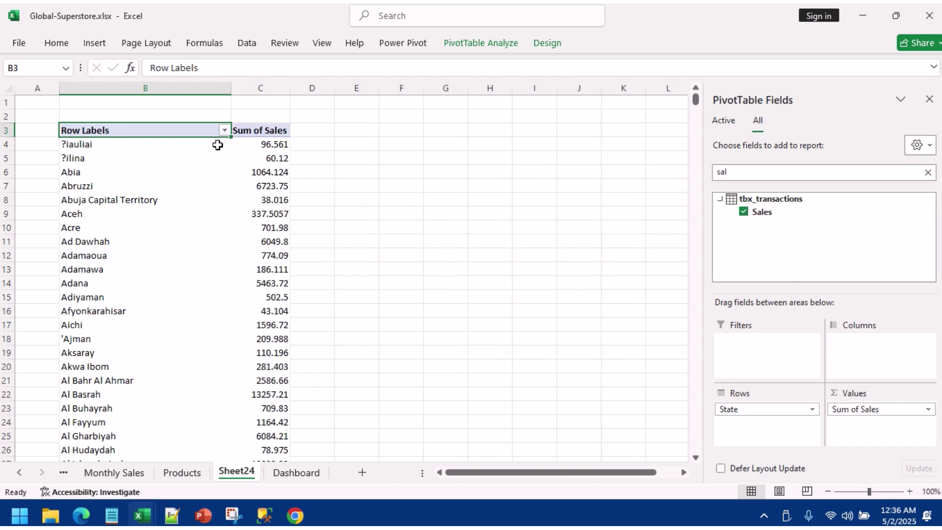
Step: Filter the states in the PivotTable to the top 5 items by Sum of Sales
left_click(224, 130)
mouse_move(204, 249)
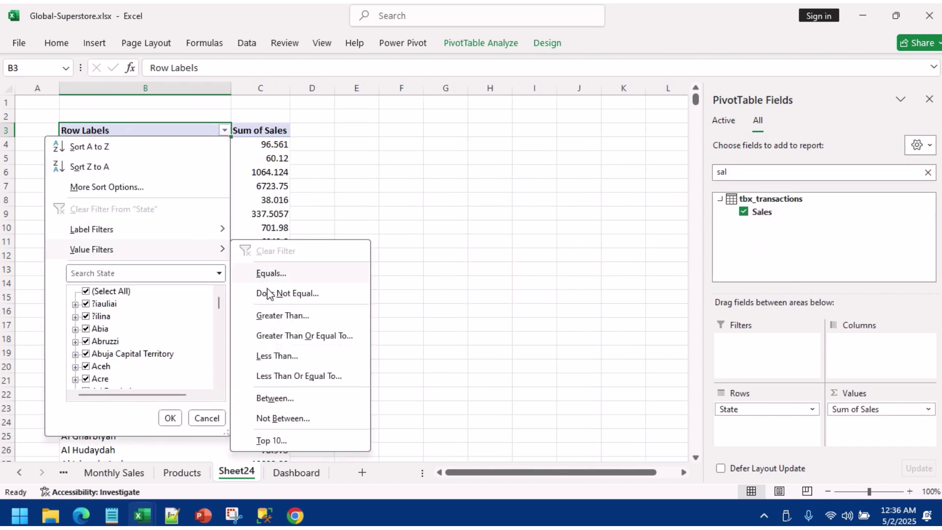
left_click(271, 440)
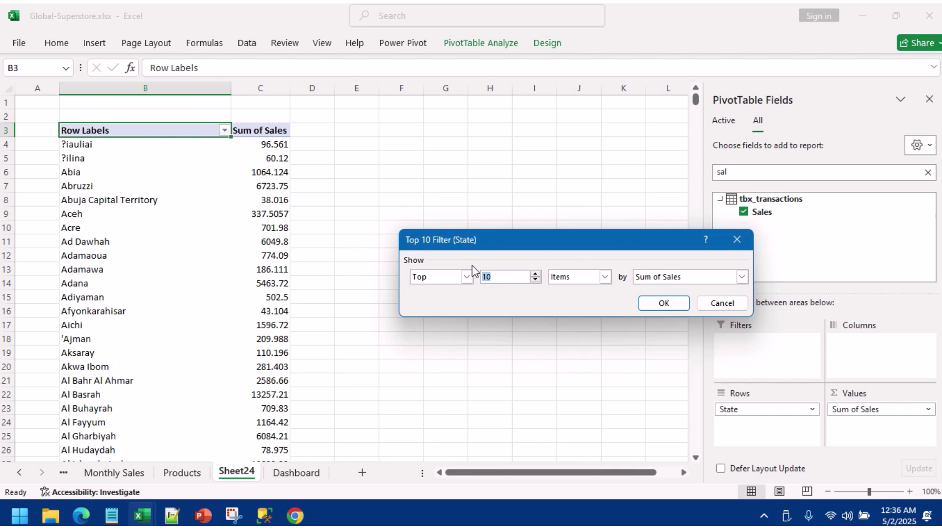
type("5")
left_click(663, 303)
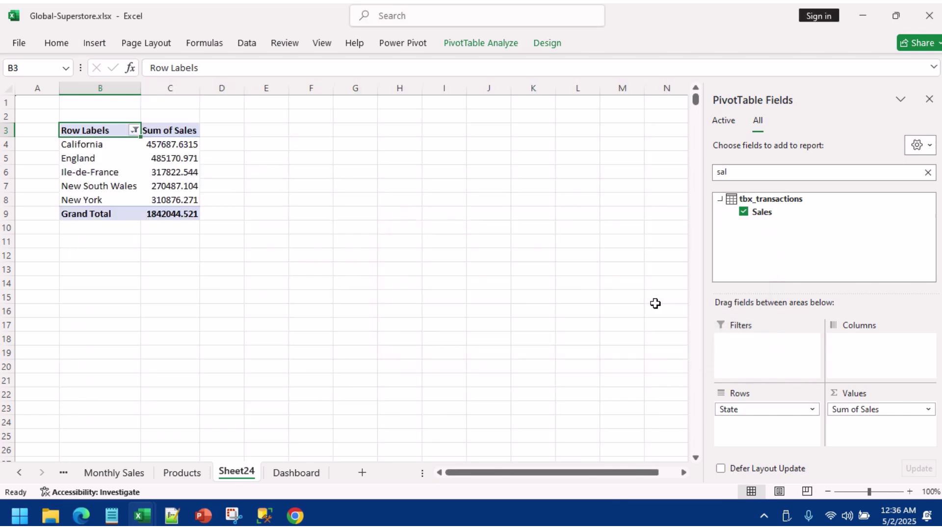
Step: Insert a Clustered Column chart from the top 5 states PivotTable
left_click(176, 171)
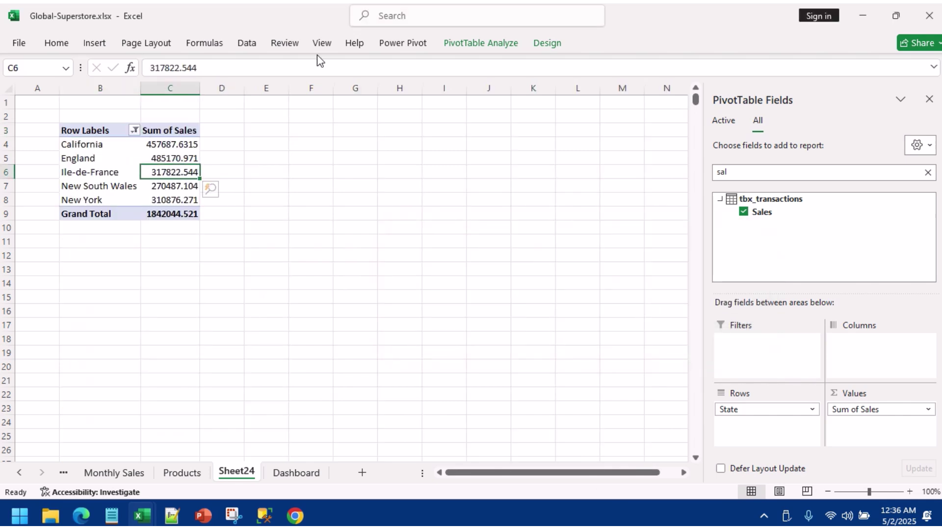
left_click(57, 43)
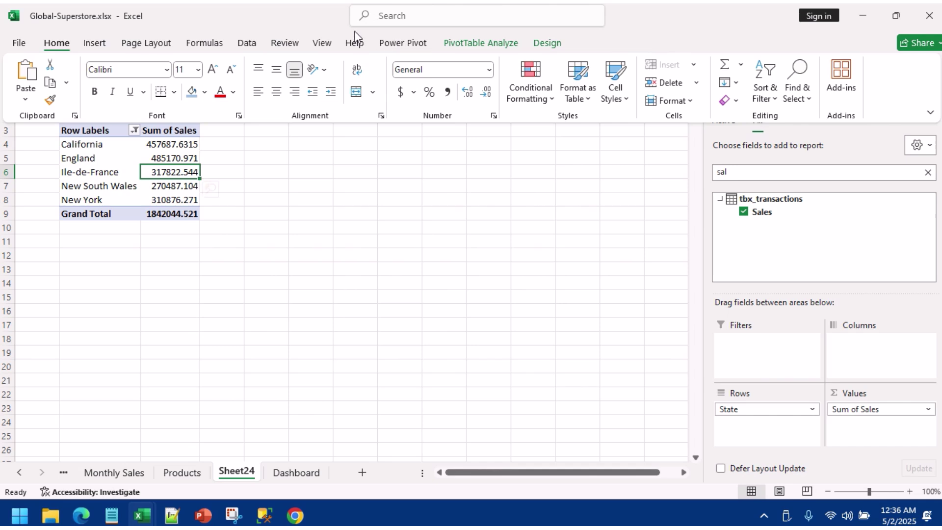
left_click(95, 43)
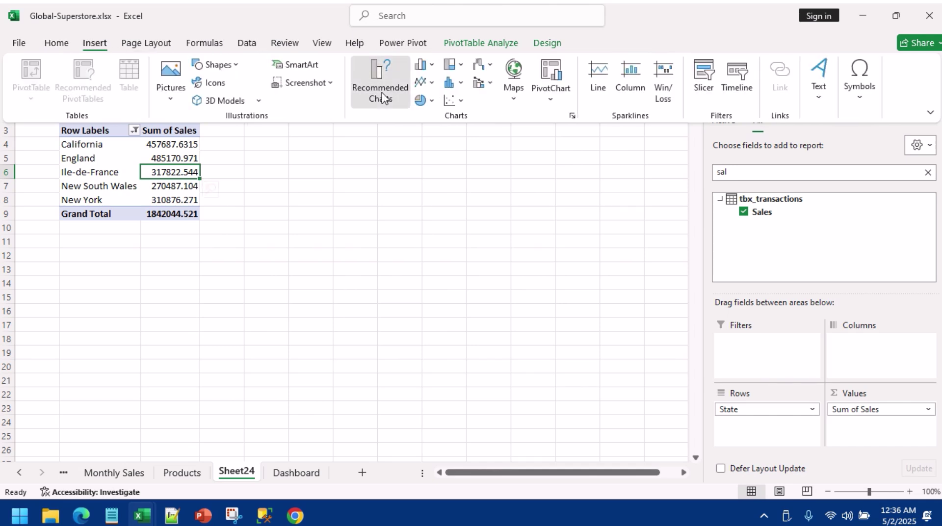
left_click(384, 98)
left_click(602, 441)
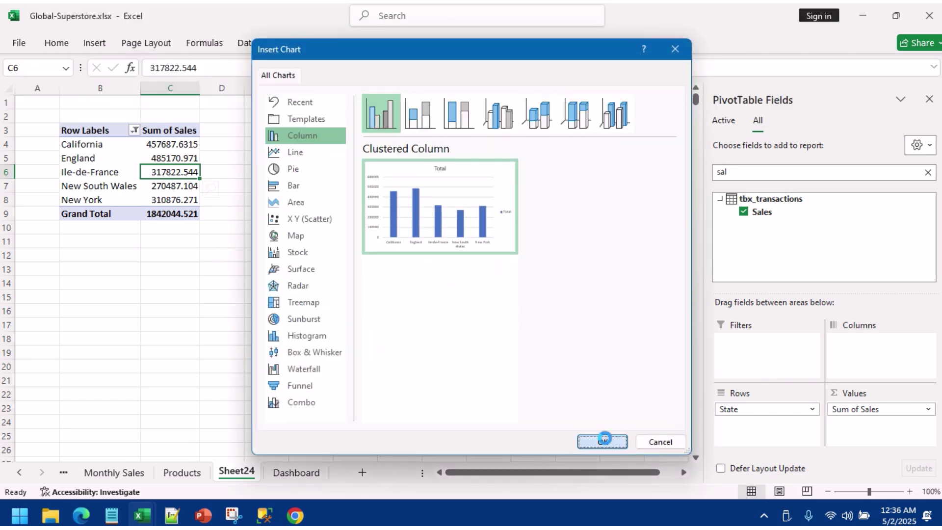
Step: Apply the dark chart style with outlined blue columns to the states chart and hide all its field buttons
left_click(546, 44)
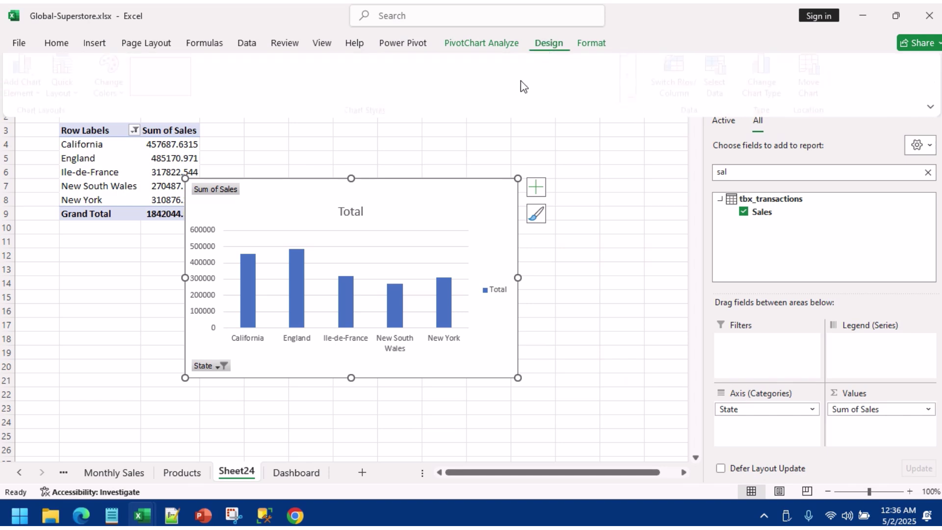
left_click(640, 96)
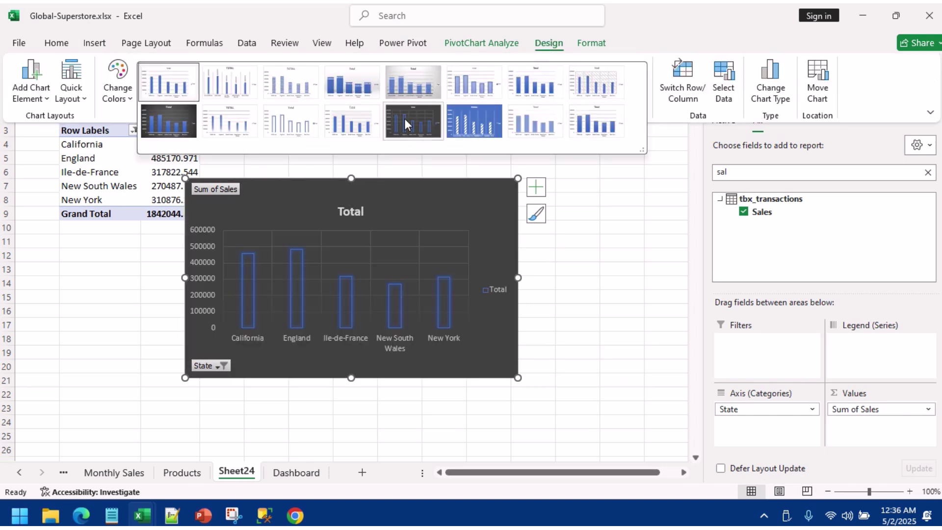
left_click(405, 120)
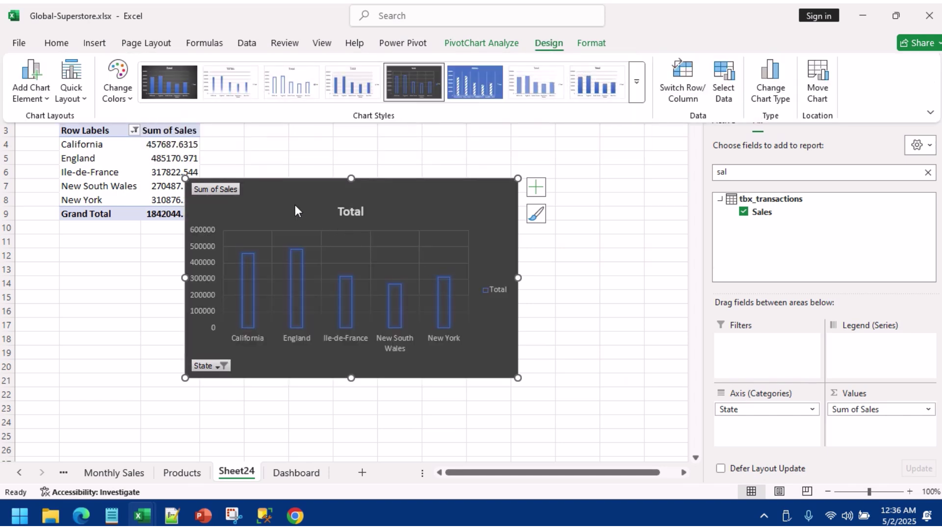
right_click(220, 190)
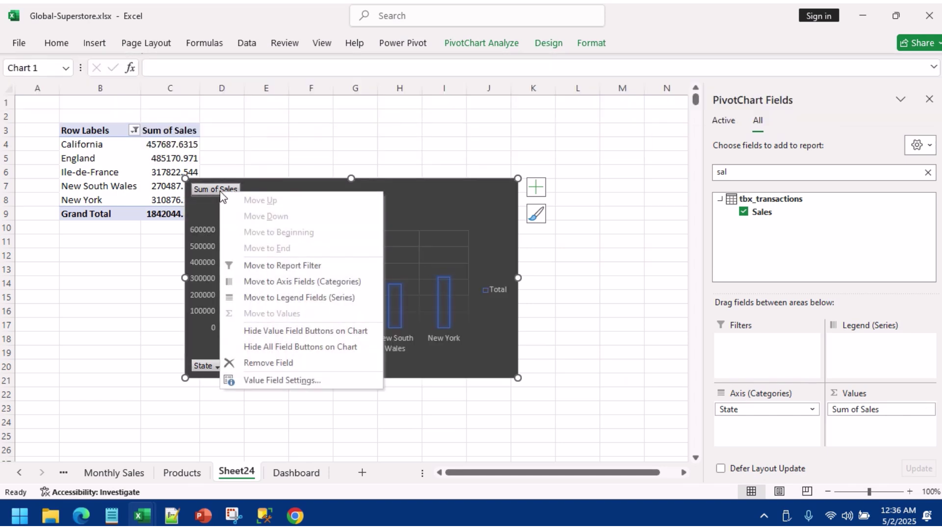
left_click(265, 343)
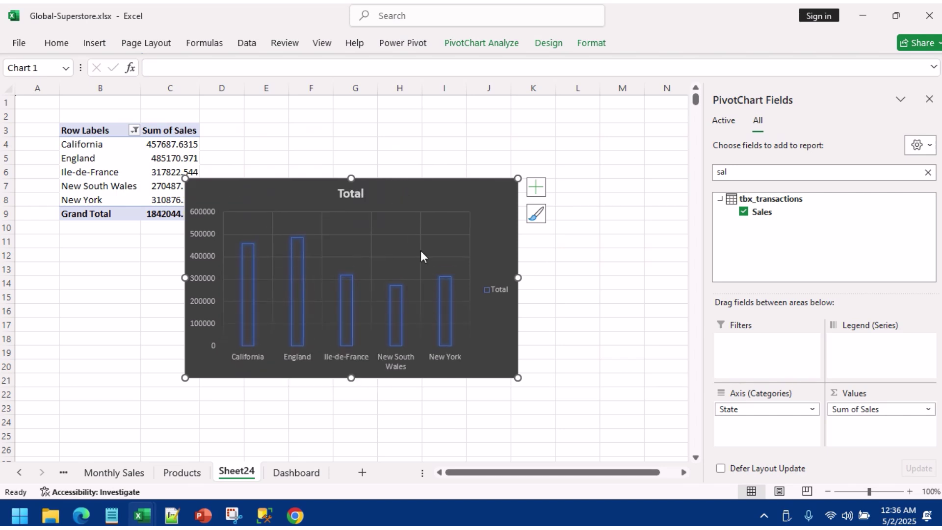
Step: Paste the states chart onto the Dashboard sheet directly below the category chart, beside the countries chart, and close the field list
left_click(308, 476)
left_click(525, 225)
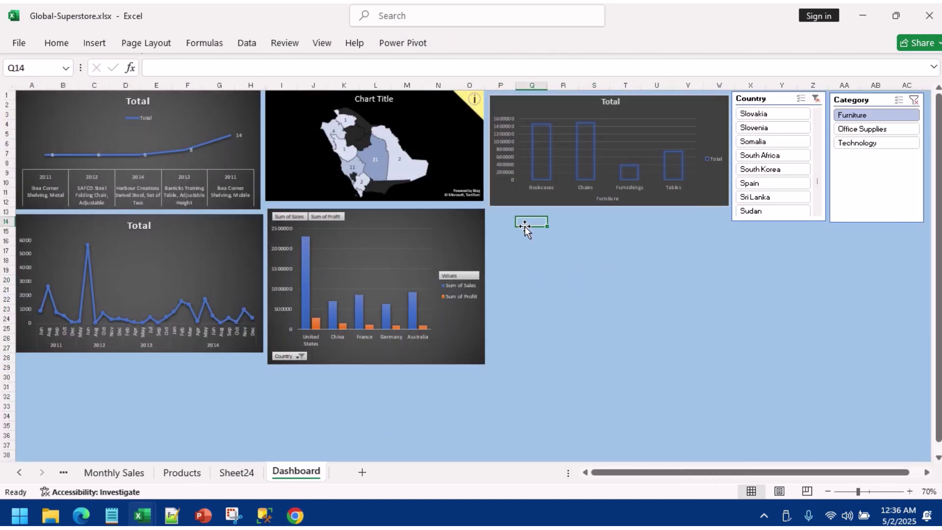
key("ctrl+v")
left_click_drag(570, 231, 544, 223)
left_click(929, 99)
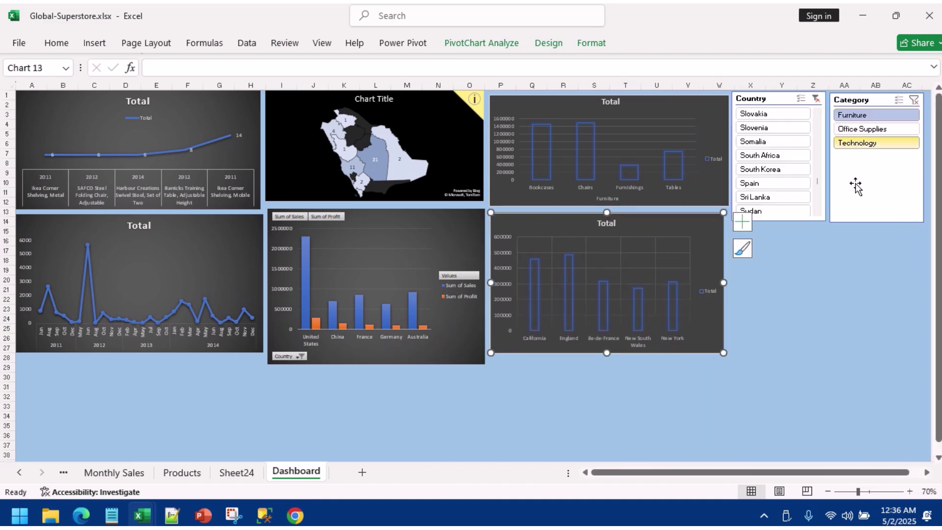
key("ctrl")
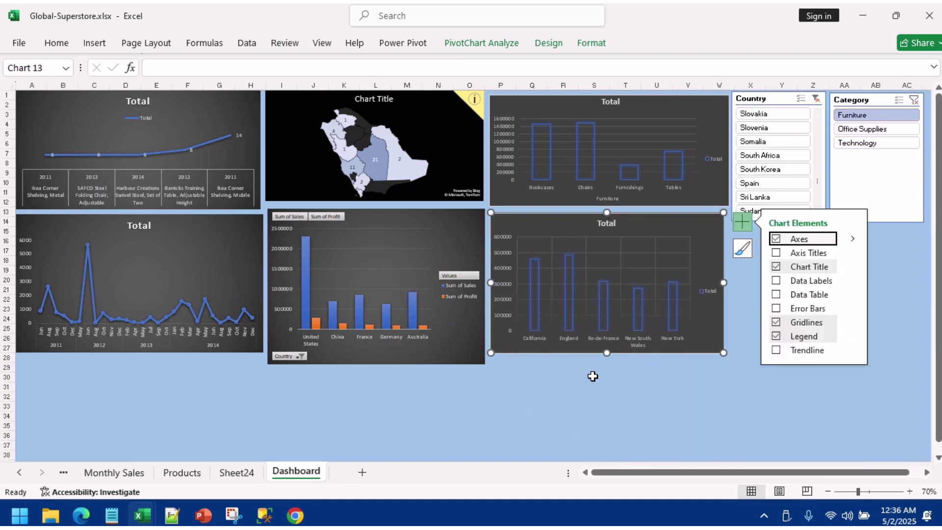
key("ctrl")
left_click(580, 403)
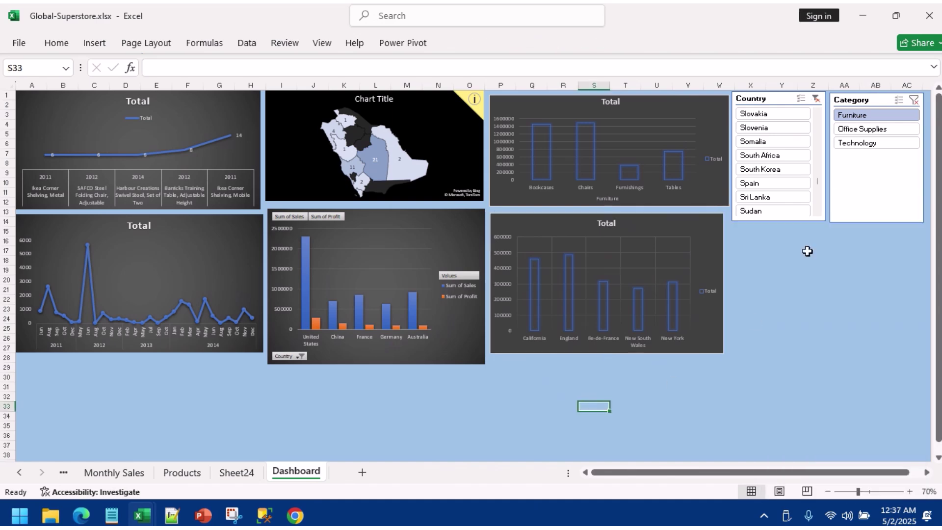
Step: Connect the Category slicer to the states PivotTable on Sheet24 and the top 5 countries PivotTable
right_click(852, 111)
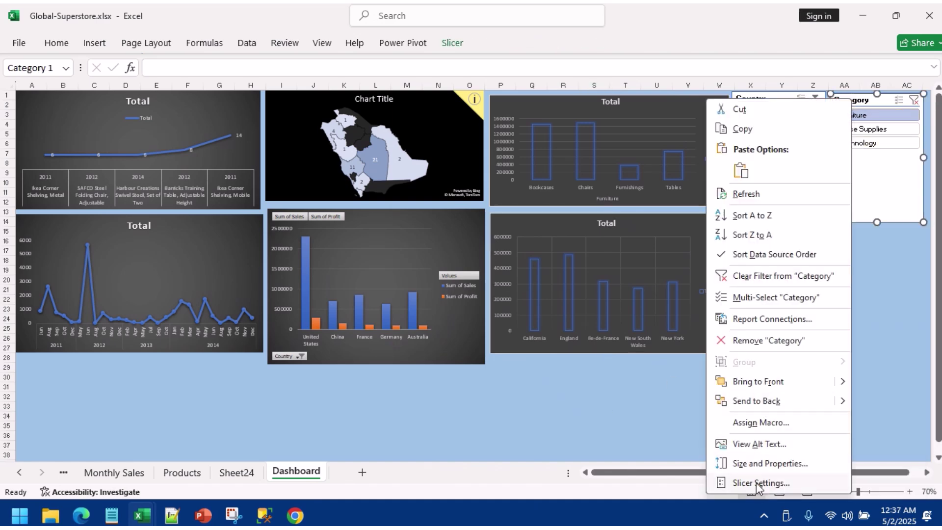
left_click(781, 324)
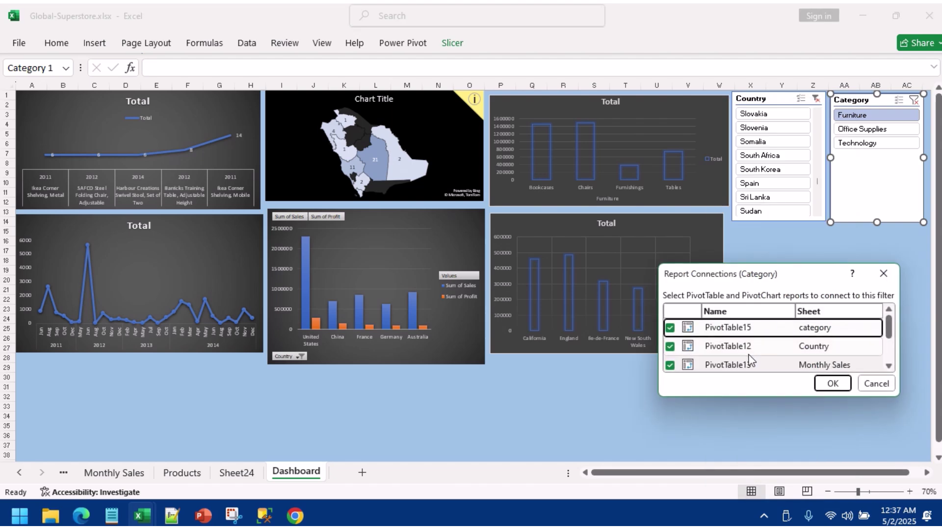
scroll(706, 358, "down", 3)
left_click(670, 343)
left_click(670, 324)
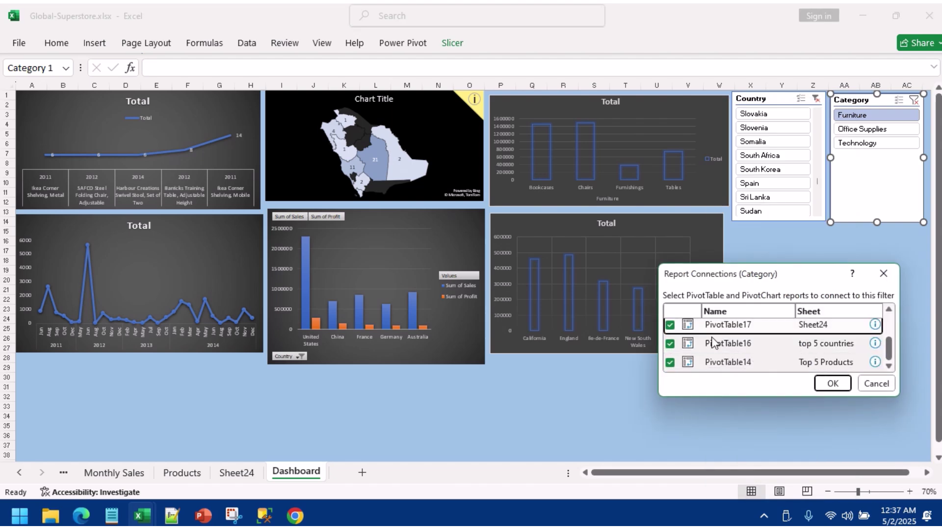
scroll(672, 338, "up", 3)
left_click(833, 383)
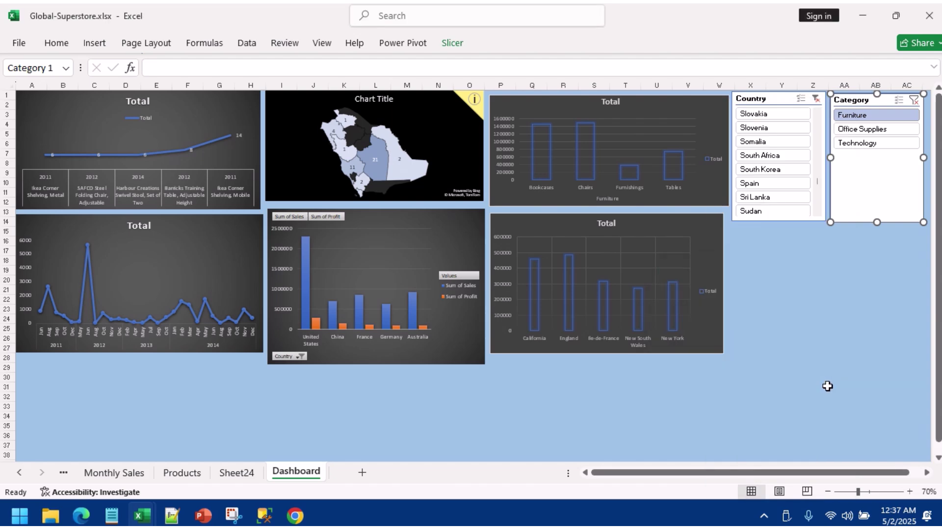
Step: Enlarge the states chart to match the category chart's width and the countries chart's lower edge
left_click(716, 347)
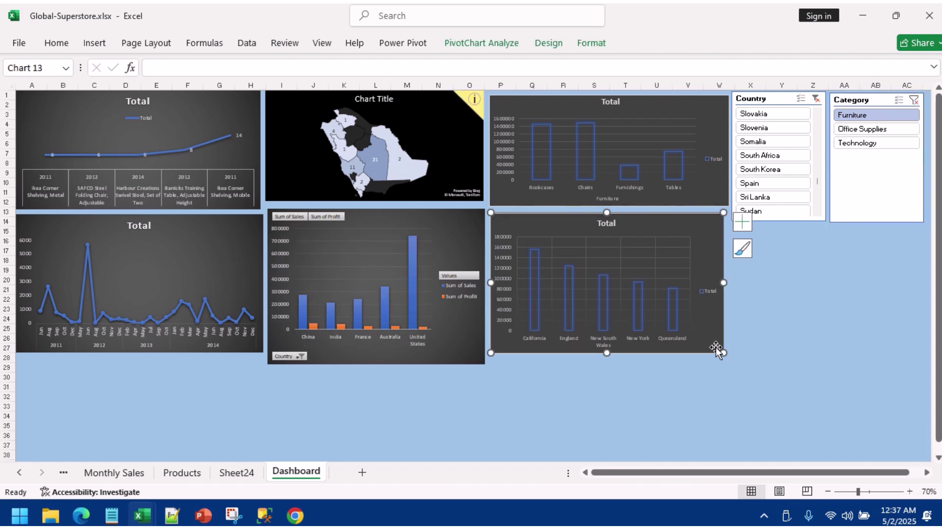
left_click_drag(722, 352, 728, 364)
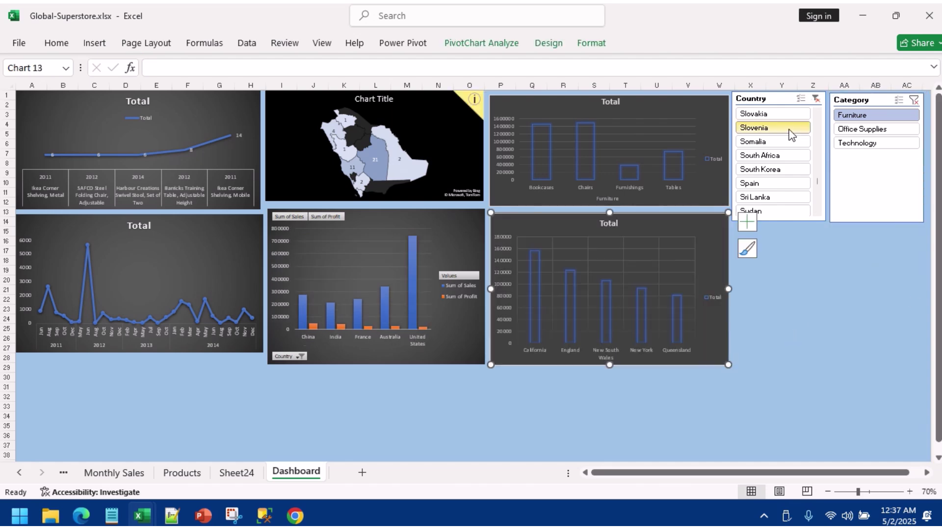
Step: Connect the Country slicer to the states PivotTable on Sheet24 and the top 5 countries PivotTable
right_click(768, 99)
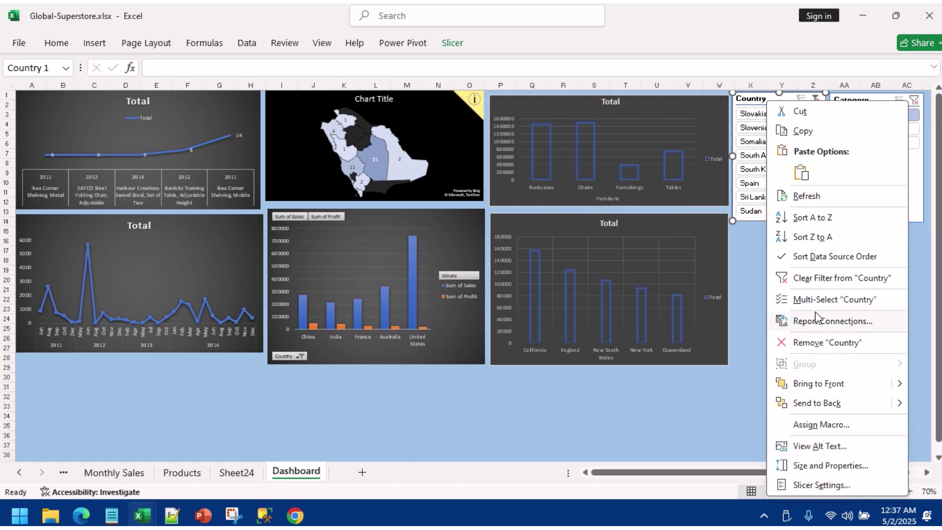
left_click(816, 319)
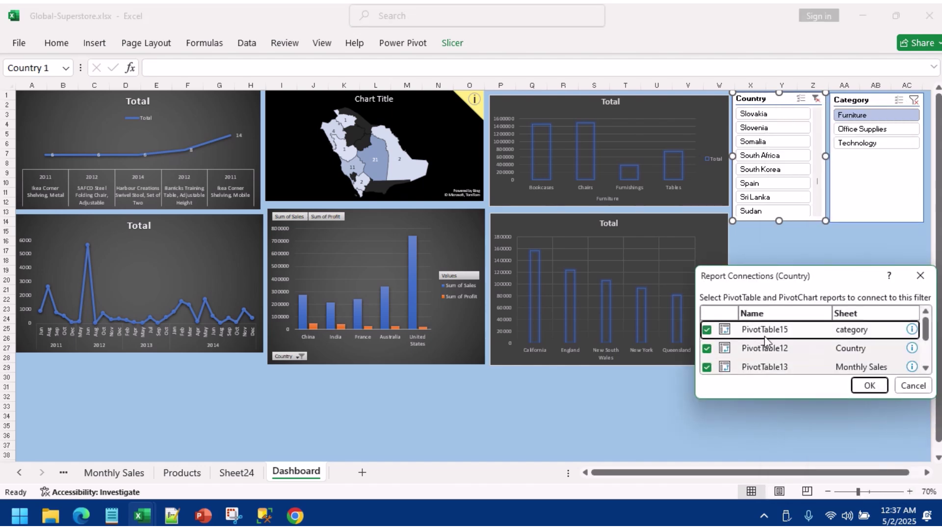
scroll(764, 342, "down", 1)
left_click(707, 353)
left_click(707, 370)
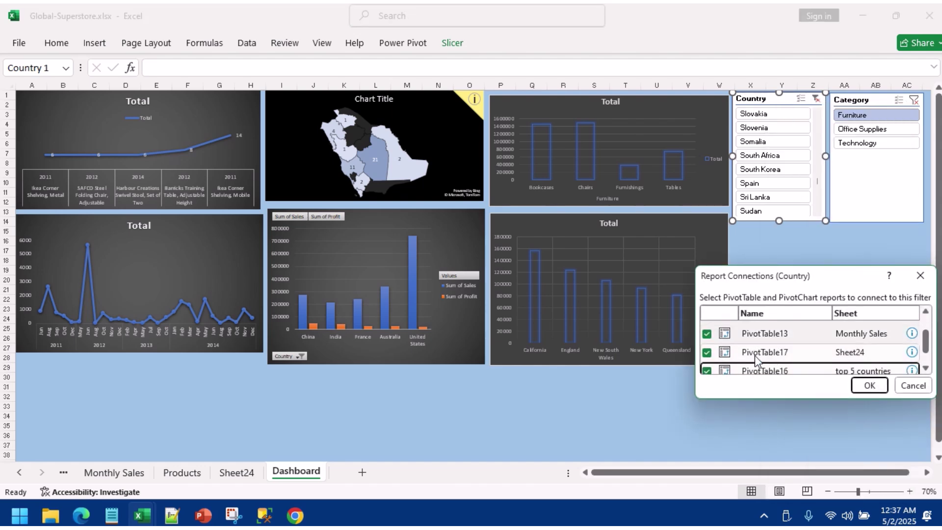
scroll(745, 366, "down", 1)
scroll(741, 366, "up", 2)
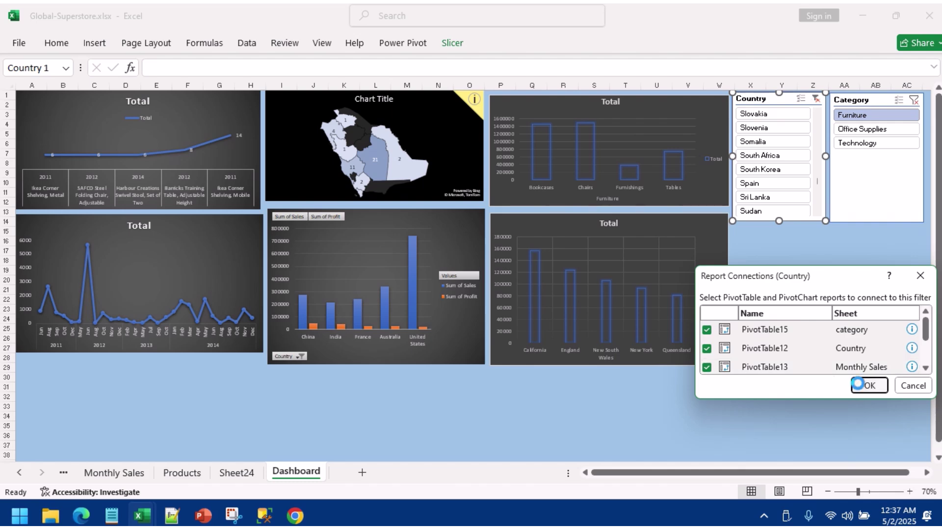
left_click(857, 383)
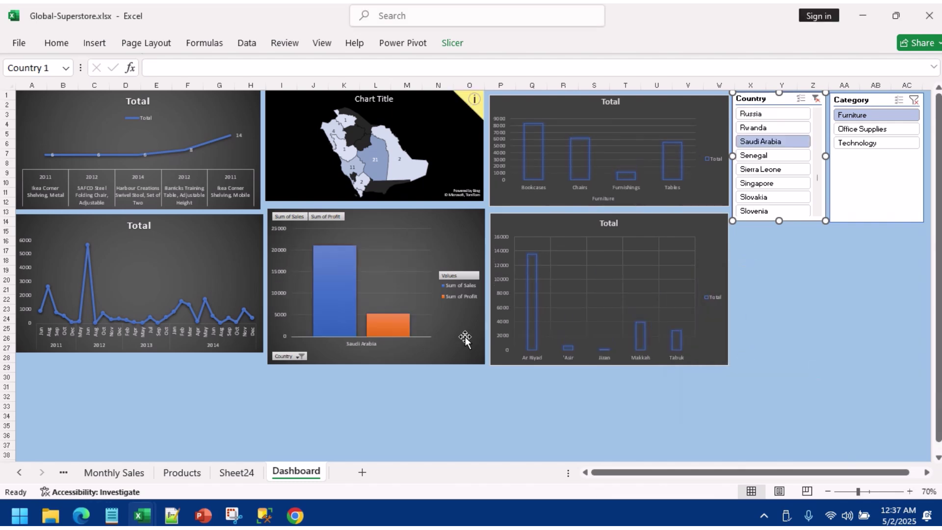
Step: Test the connected charts by filtering the Category slicer to Office Supplies and back to Furniture
left_click(882, 129)
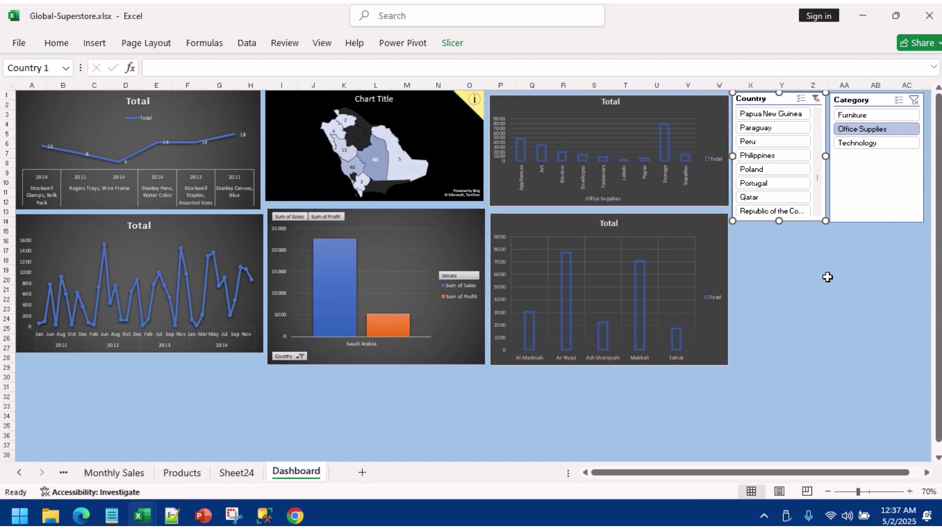
left_click(854, 116)
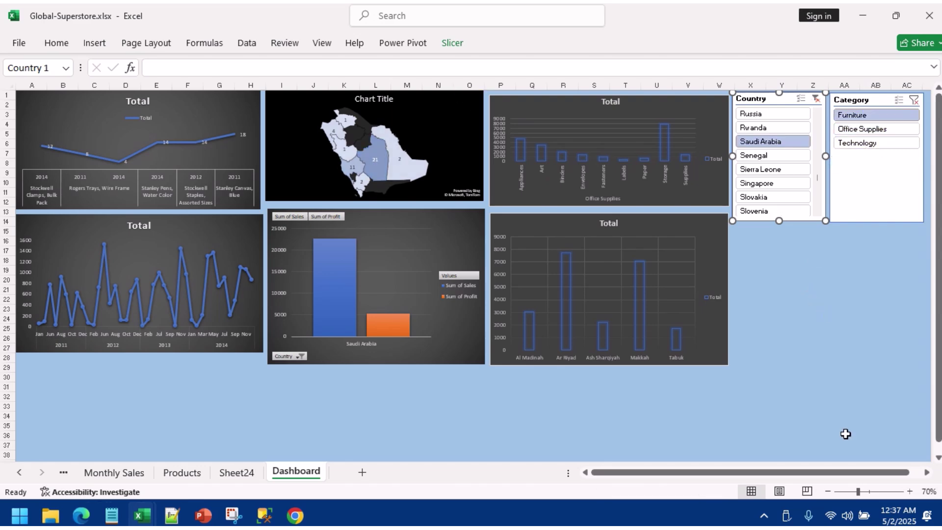
Step: Move the Category slicer from beside the Country slicer to directly below it
scroll(844, 434, "up", 2)
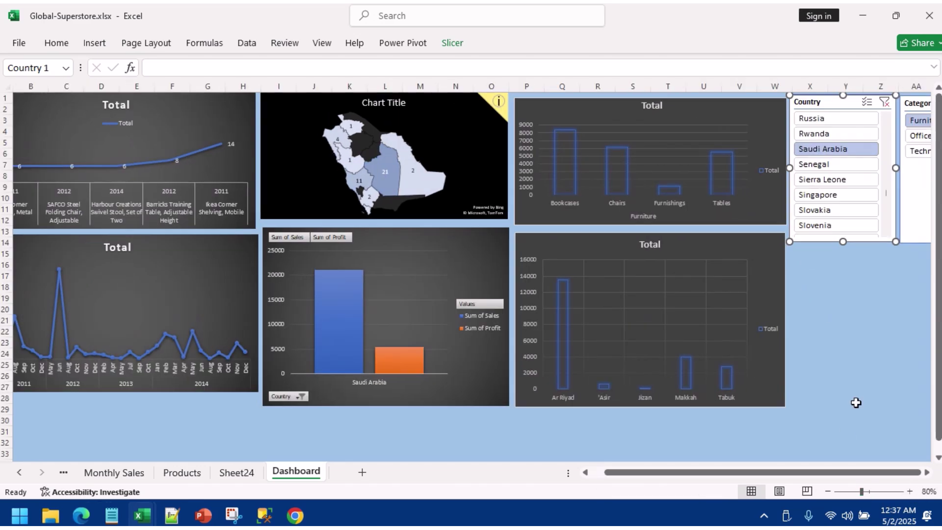
scroll(838, 347, "up", 2)
left_click_drag(920, 109, 810, 270)
left_click(909, 491)
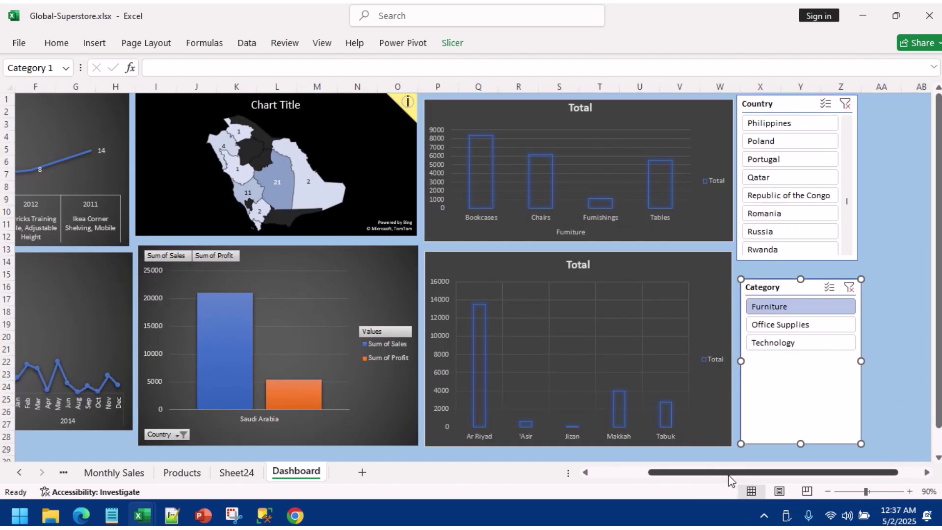
Step: Slightly widen the countries chart and adjust the map chart above it to nearly the same width
left_click_drag(731, 473, 615, 502)
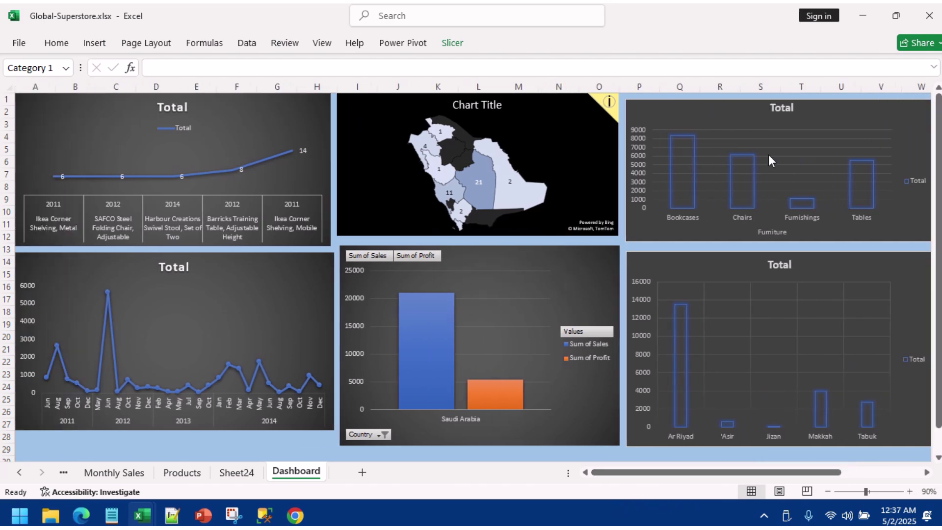
left_click(569, 123)
left_click_drag(618, 165, 598, 165)
left_click(605, 281)
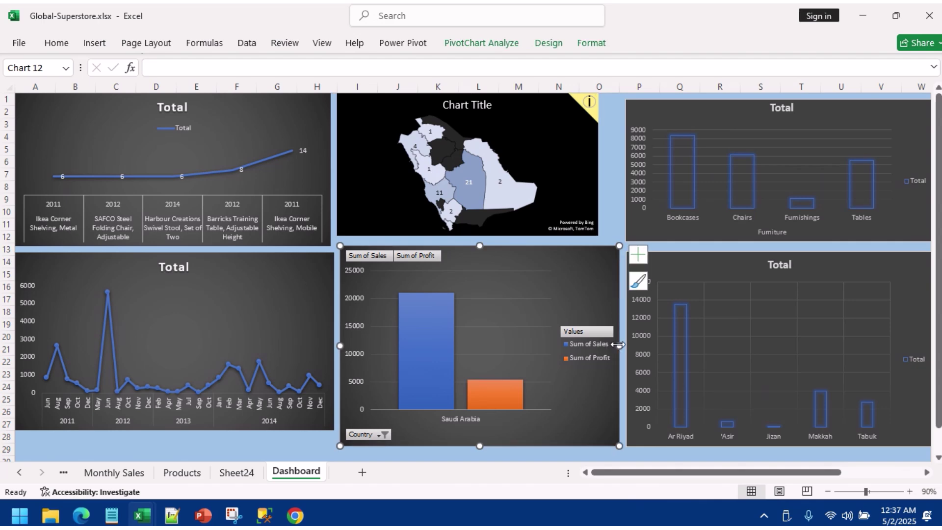
left_click_drag(619, 346, 622, 345)
left_click(583, 160)
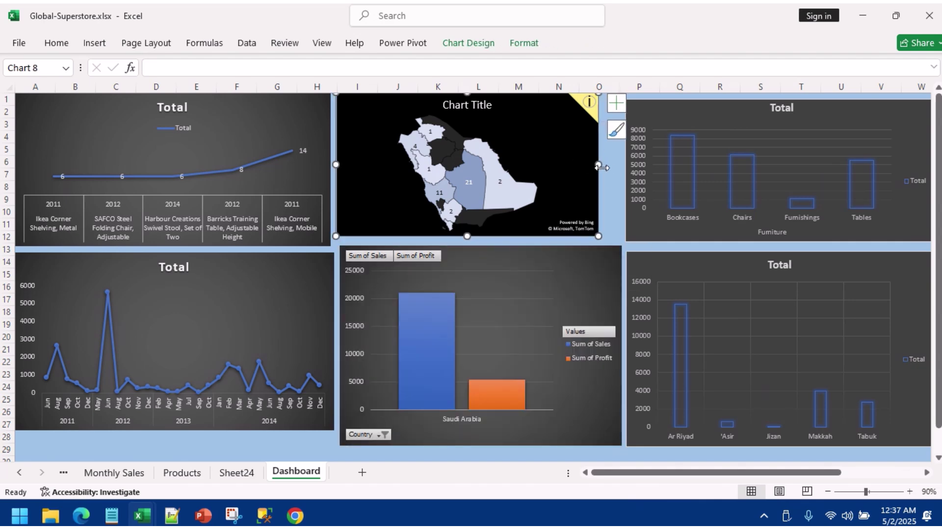
left_click_drag(598, 165, 619, 167)
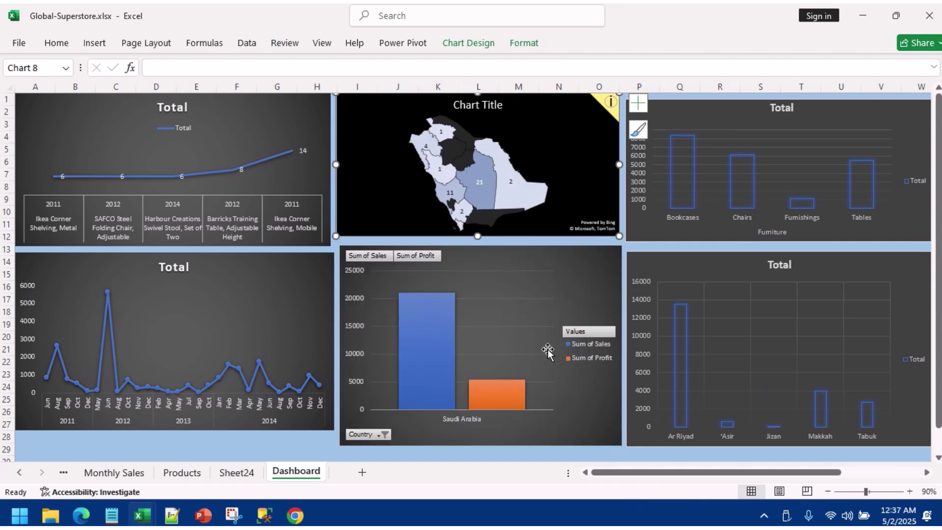
Step: Narrow the states chart and the category chart to about the same width, ending early in column W
mouse_move(784, 473)
left_mouse_down()
mouse_move(796, 476)
mouse_move(777, 474)
left_mouse_up()
left_click(817, 387)
left_click_drag(877, 473, 894, 474)
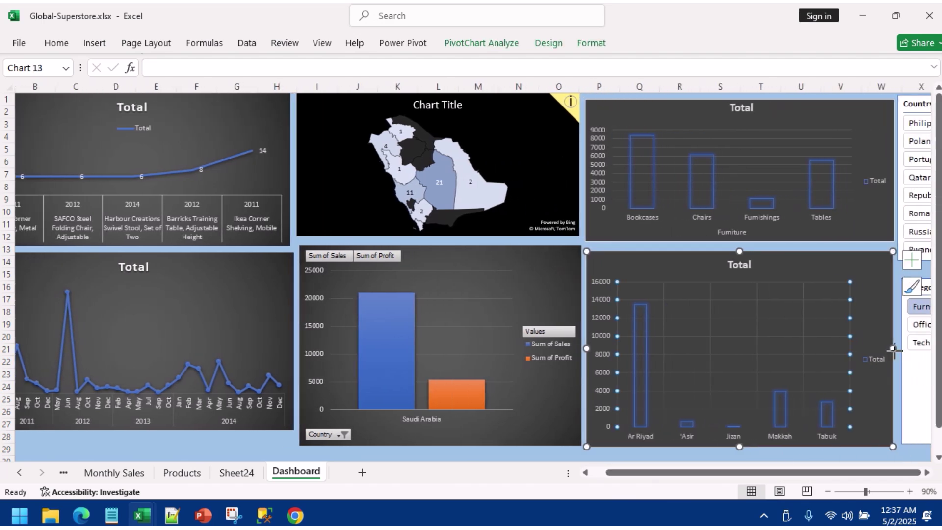
left_click_drag(894, 349, 879, 350)
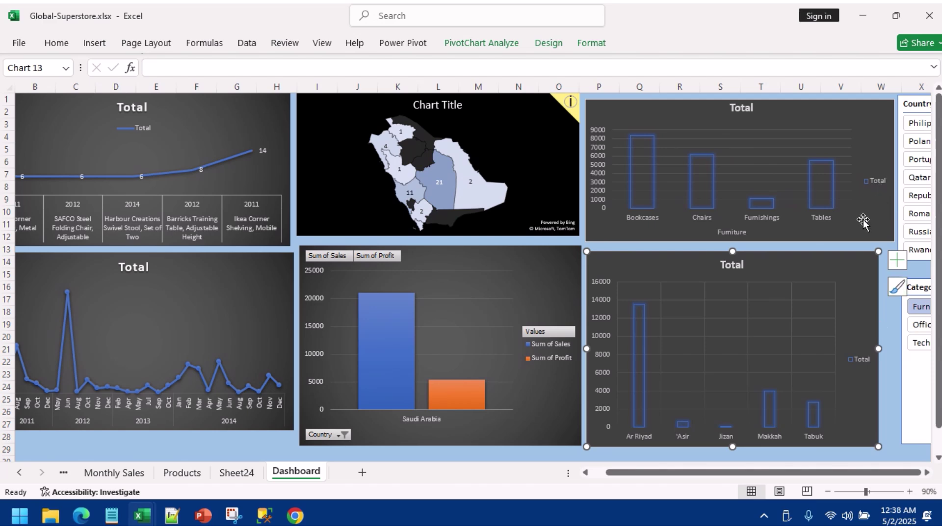
left_click(877, 181)
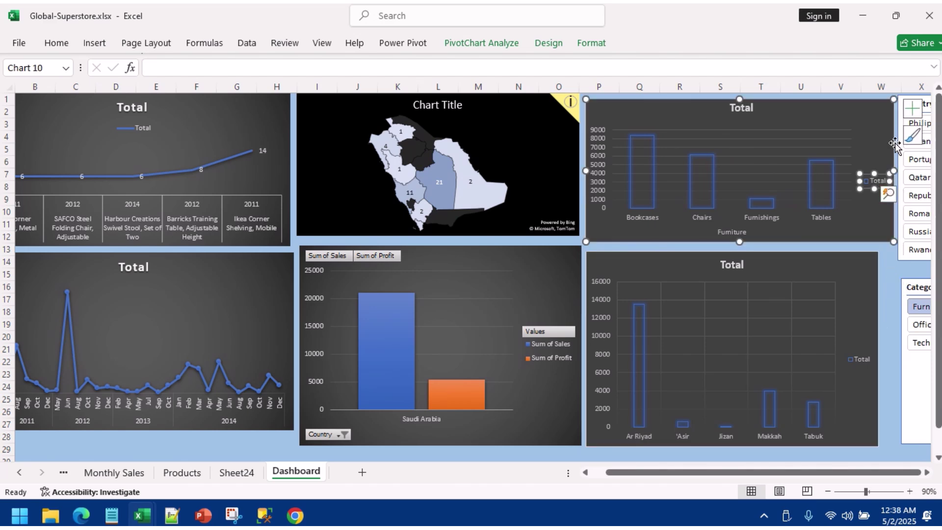
left_click(881, 133)
left_click_drag(892, 166, 872, 169)
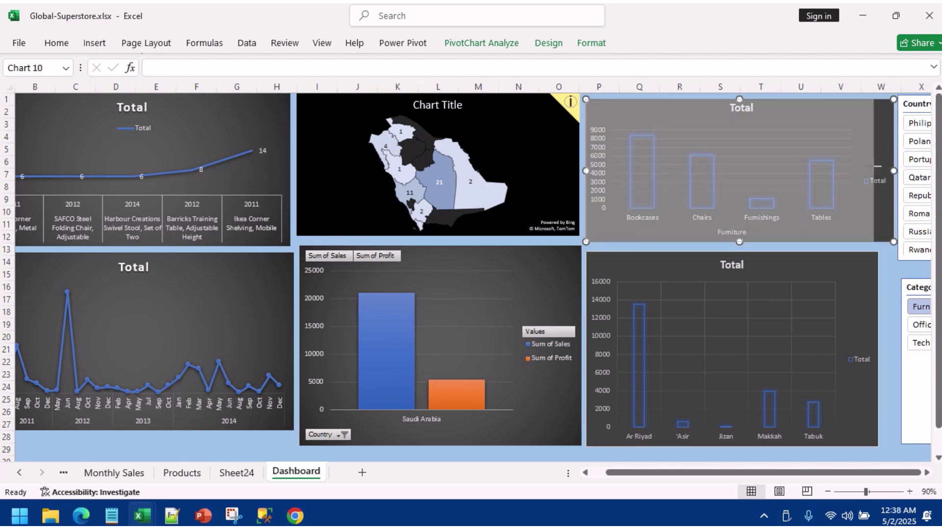
scroll(762, 370, "down", 1, "ctrl")
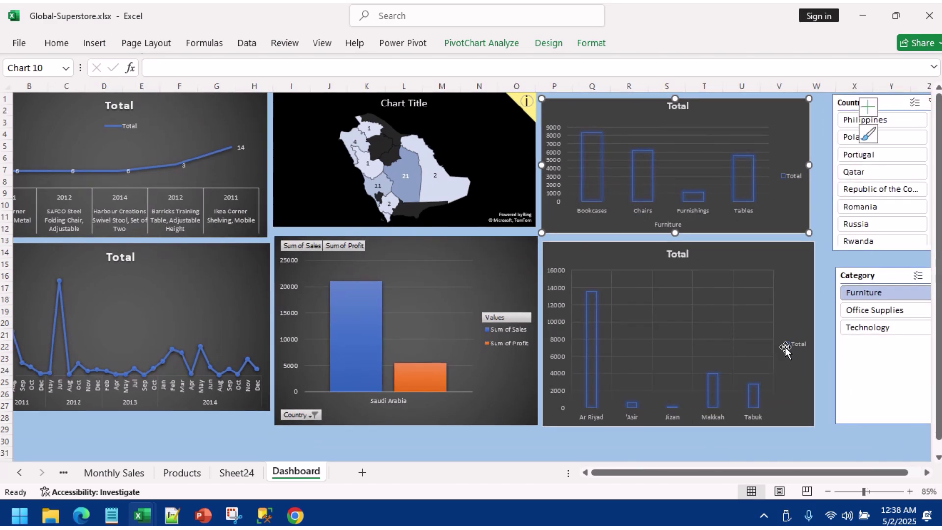
Step: Move the Country slicer close beside the category chart and place the Category slicer just beneath it, beside the states chart
left_click_drag(847, 107, 881, 93)
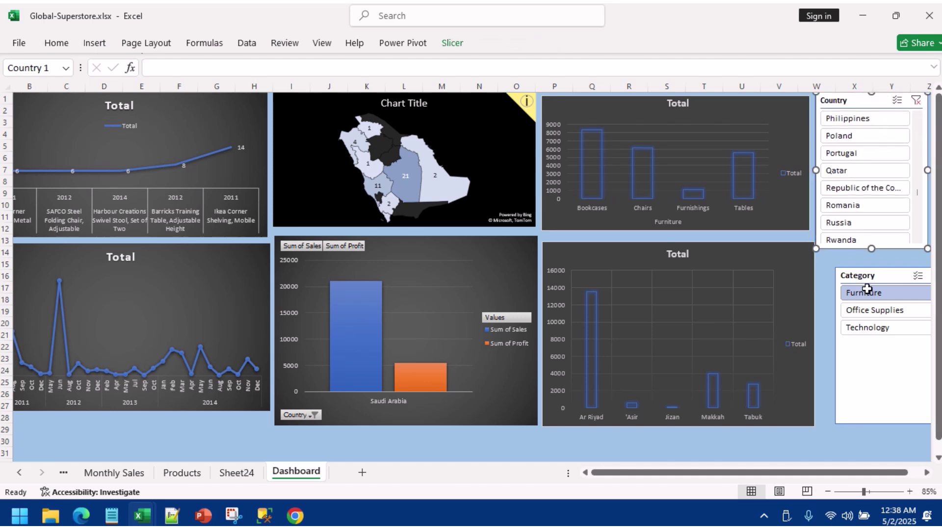
left_click(829, 275)
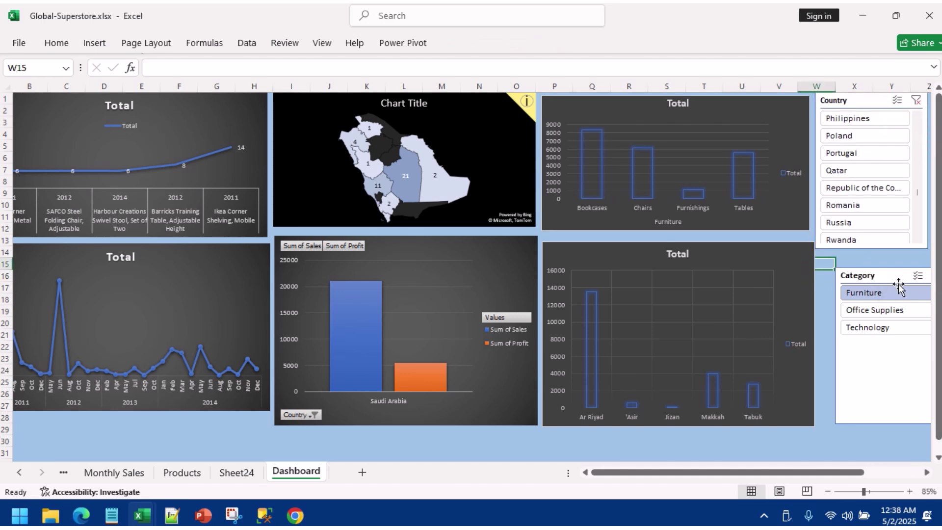
left_click(831, 435)
left_click_drag(880, 276, 862, 265)
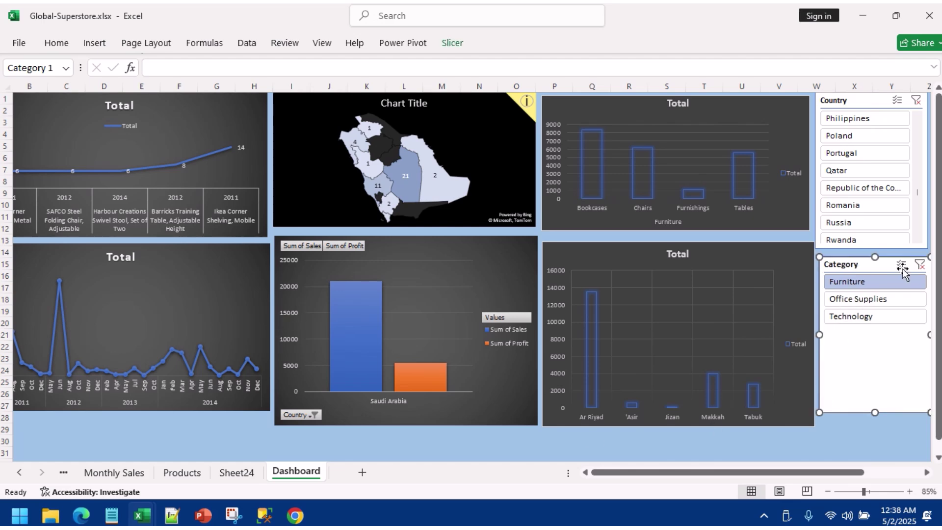
Step: Save the workbook and multi-select Furniture, Office Supplies and Technology in the Category slicer
left_click(901, 298)
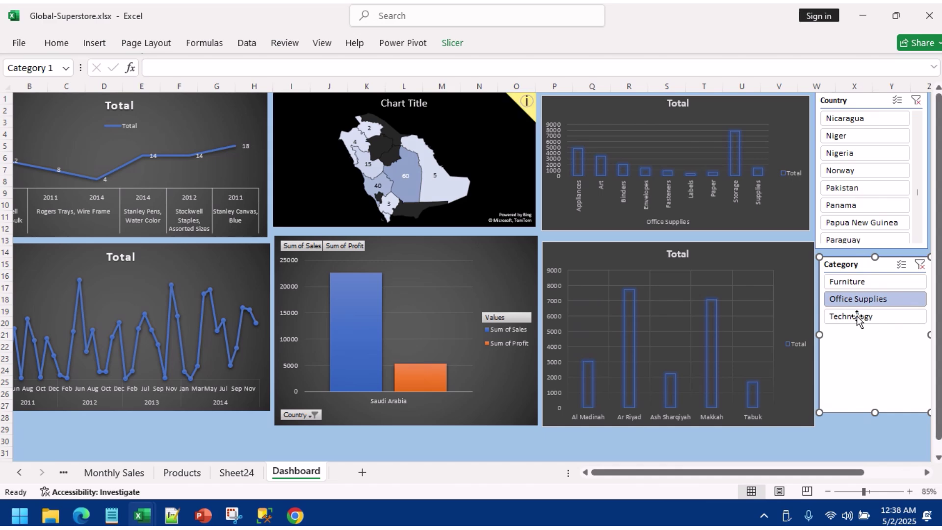
left_click(862, 440)
left_click(895, 266)
left_click(800, 201)
left_click(876, 330)
left_click_drag(869, 474, 887, 476)
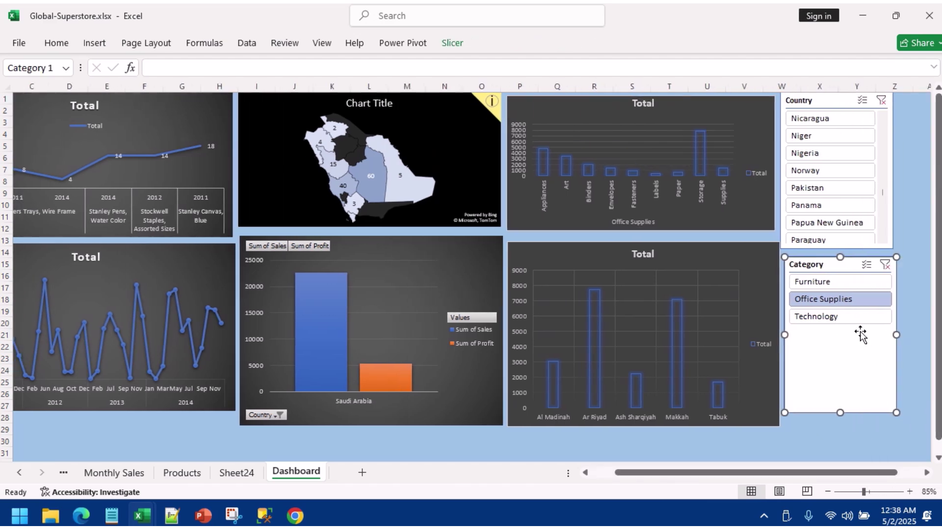
left_click(918, 203)
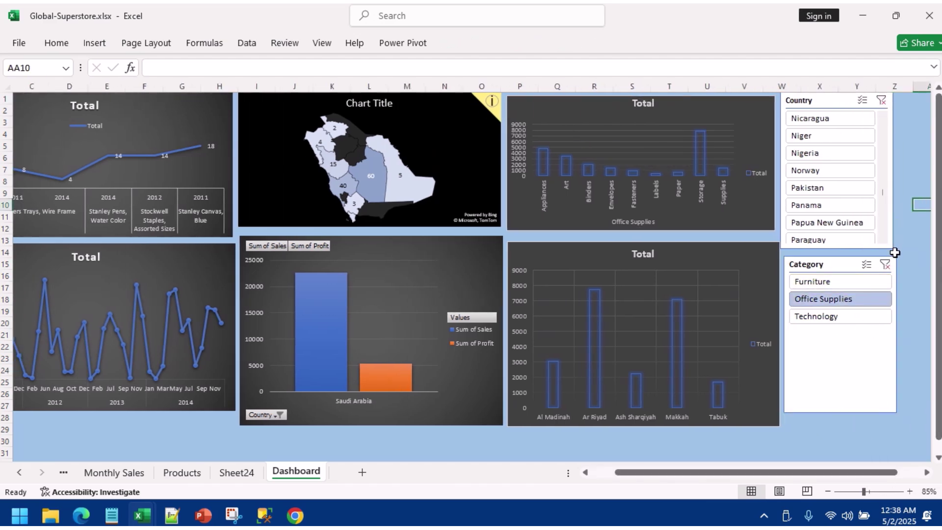
key("ctrl+s")
left_click(861, 283)
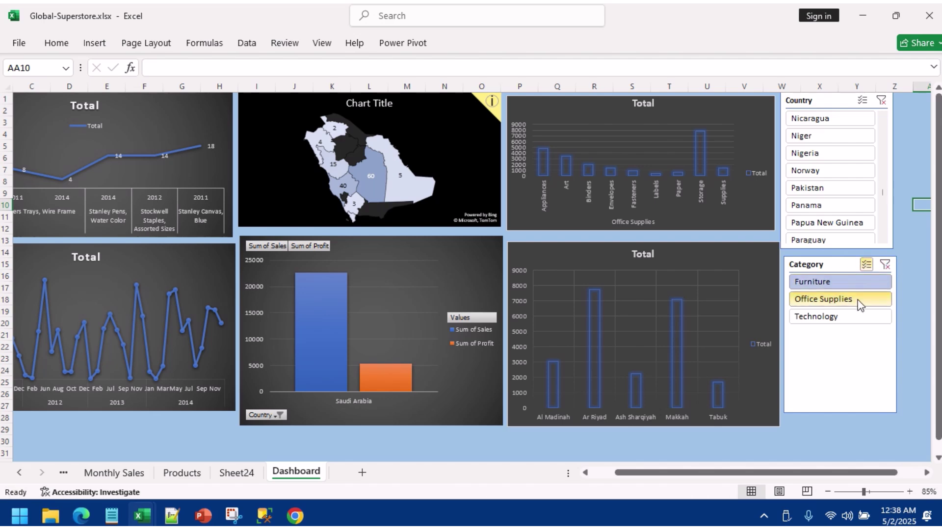
left_click(848, 316)
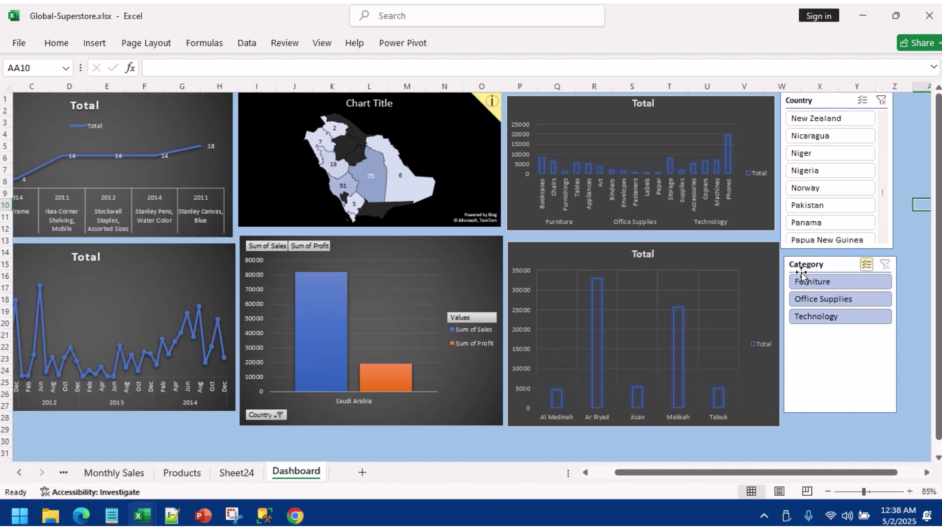
Step: Capture the Dashboard's charts and slicers as a rectangular screenshot with Snipping Tool, and move the capture window out of the way
key("super")
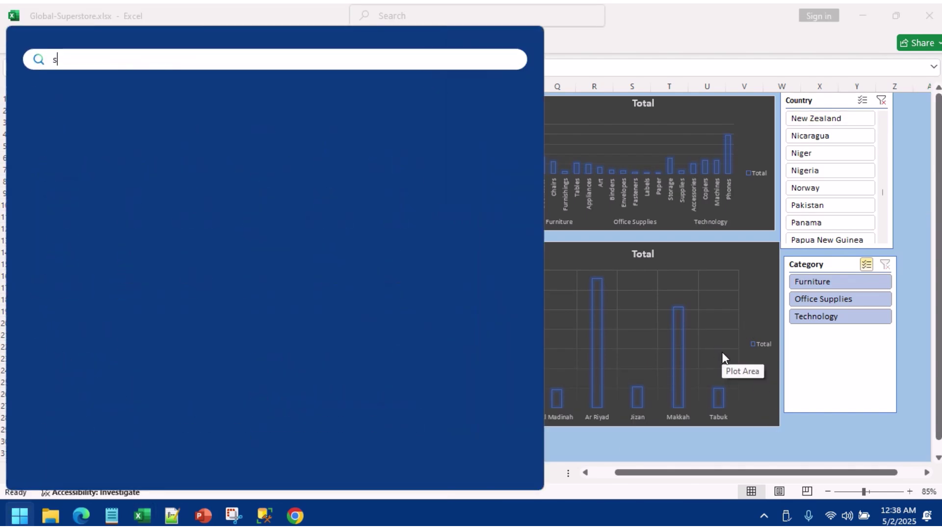
type("snip")
key("Escape")
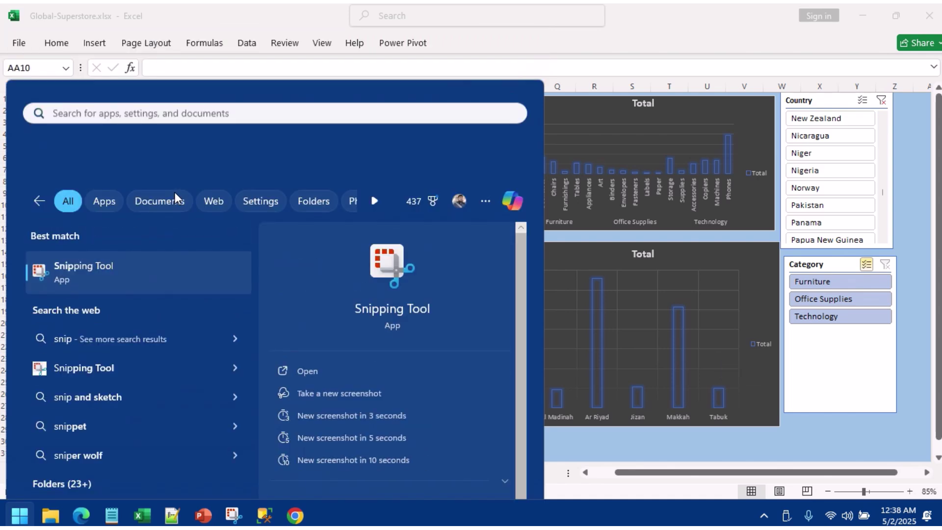
left_click(316, 167)
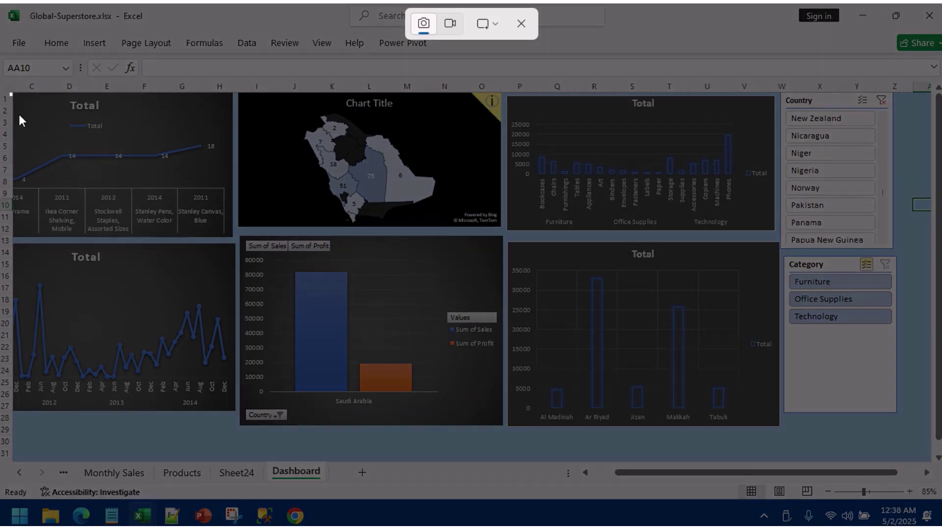
left_click_drag(11, 93, 912, 454)
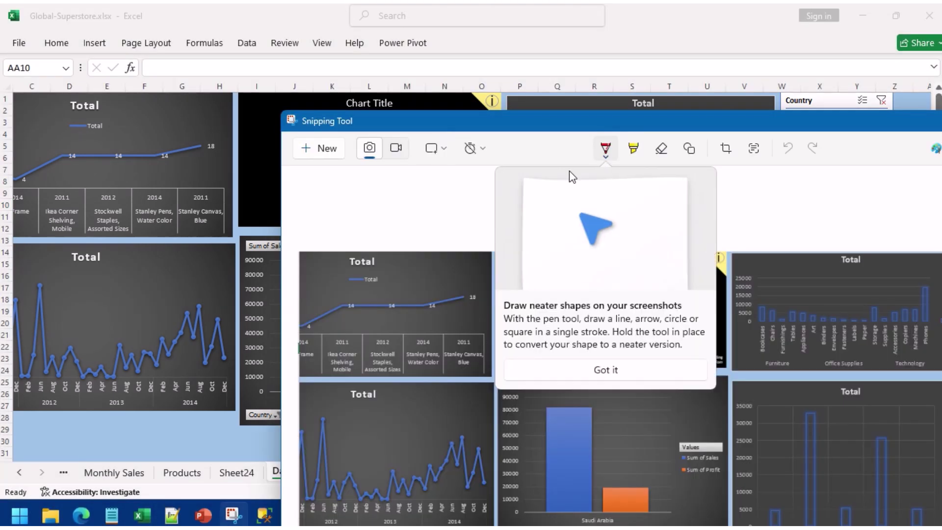
left_click_drag(582, 121, 941, 25)
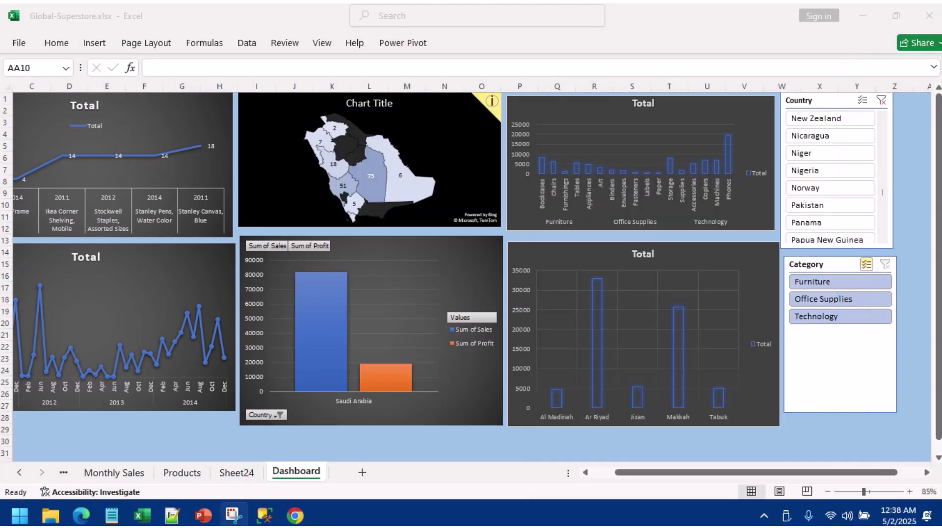